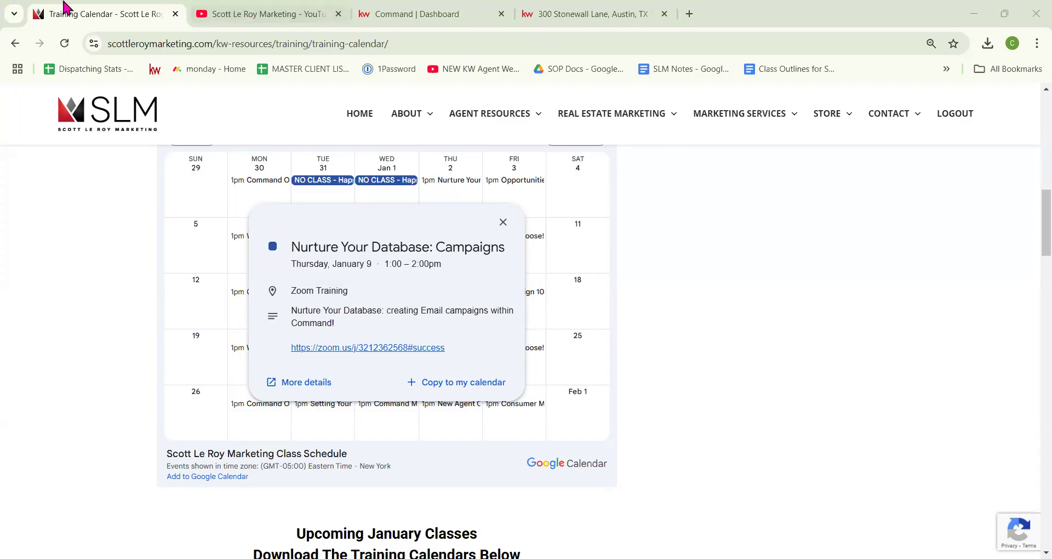
Step: Switch to the marketing company's YouTube channel Videos page in the browser
left_click(268, 15)
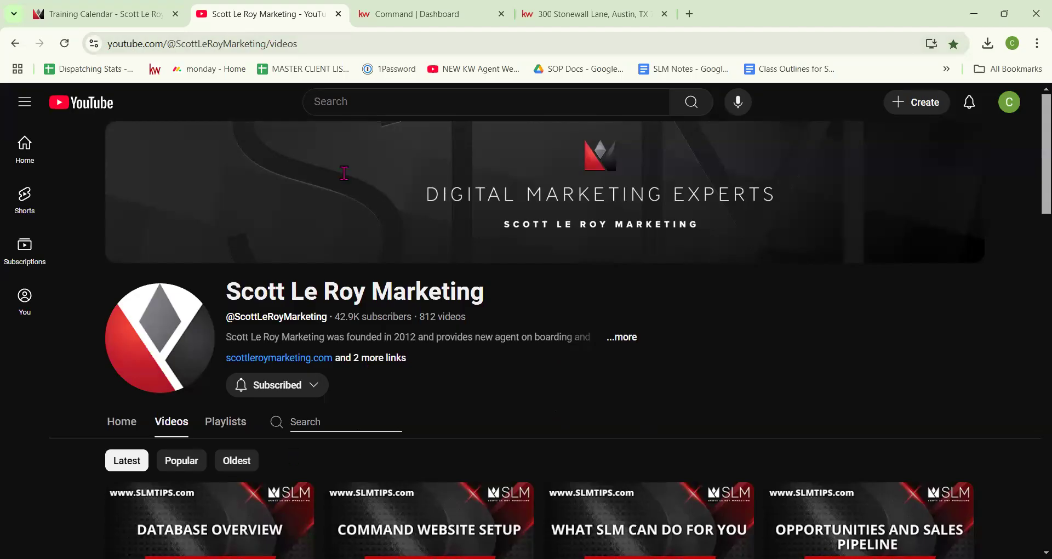
Step: Switch to the Command | Dashboard browser tab showing tasks and database health
left_click(405, 11)
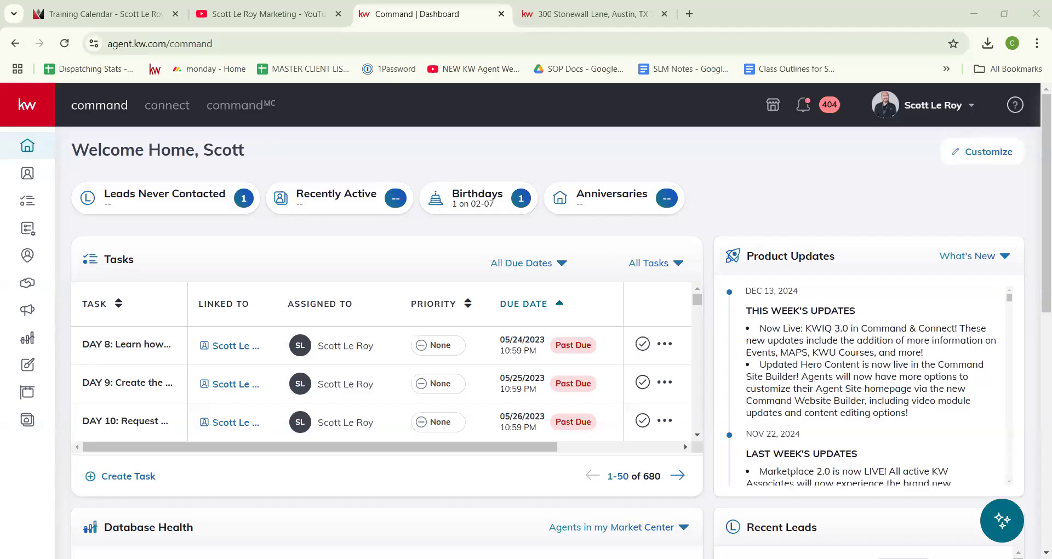
Step: Go to the Settings page from the account menu under your name
left_click(962, 109)
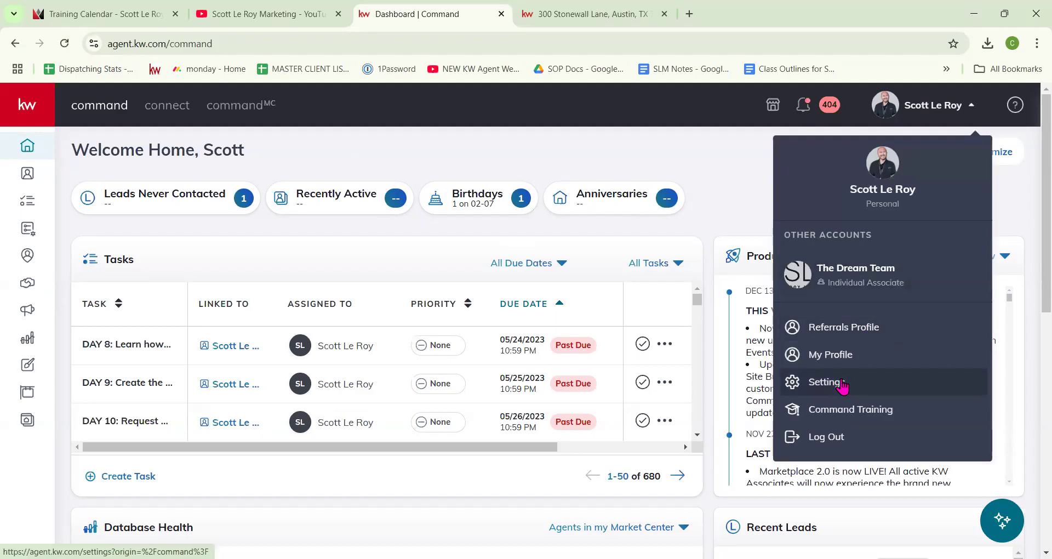
left_click(840, 383)
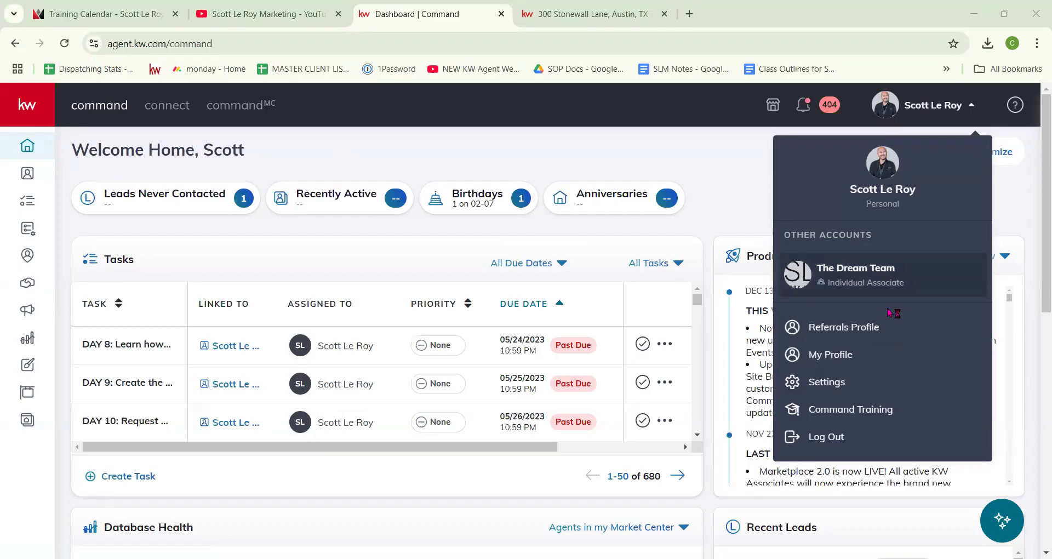
left_click(832, 392)
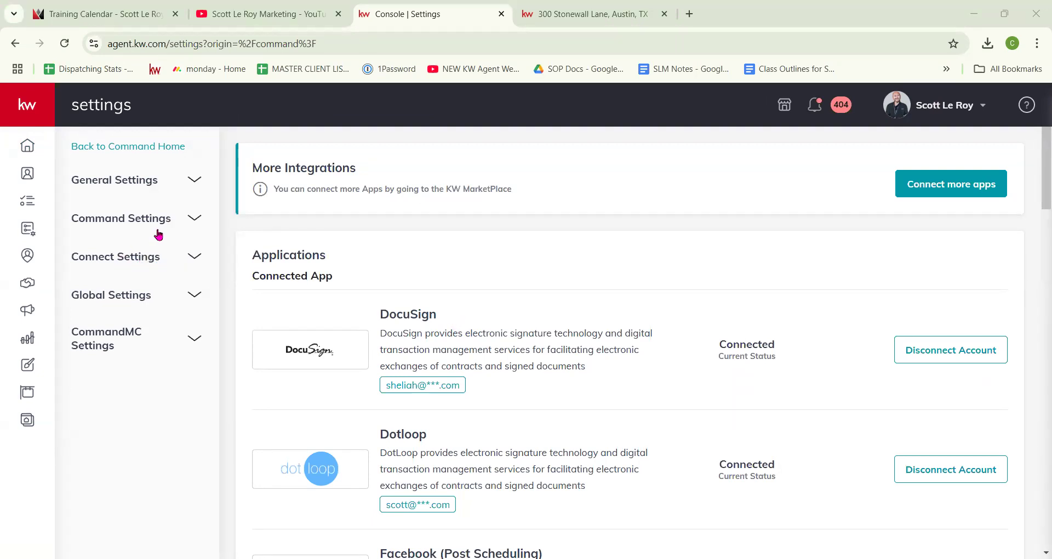
Step: Open Marketing Profile under Connect Settings, then open and close the account menu
left_click(158, 263)
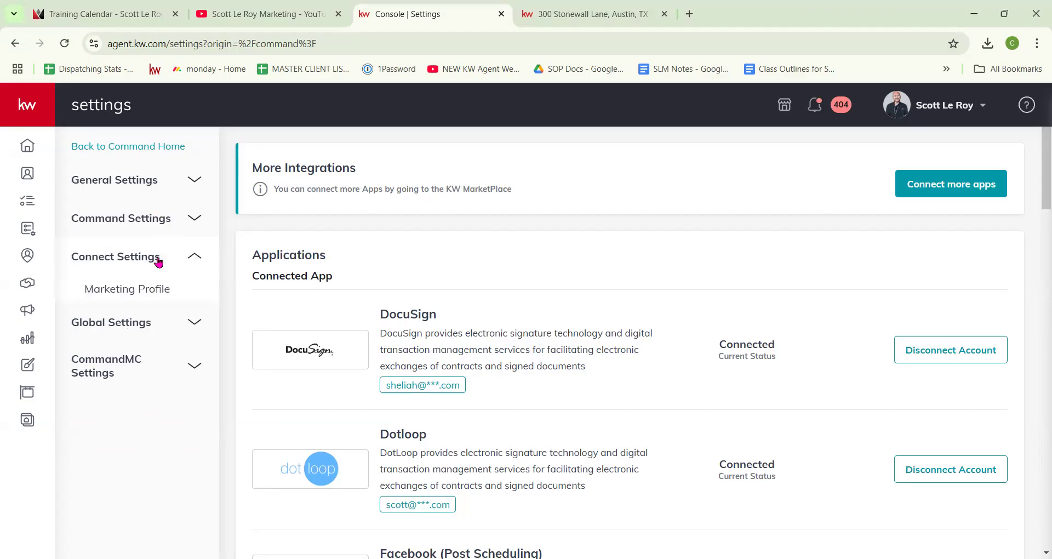
left_click(138, 295)
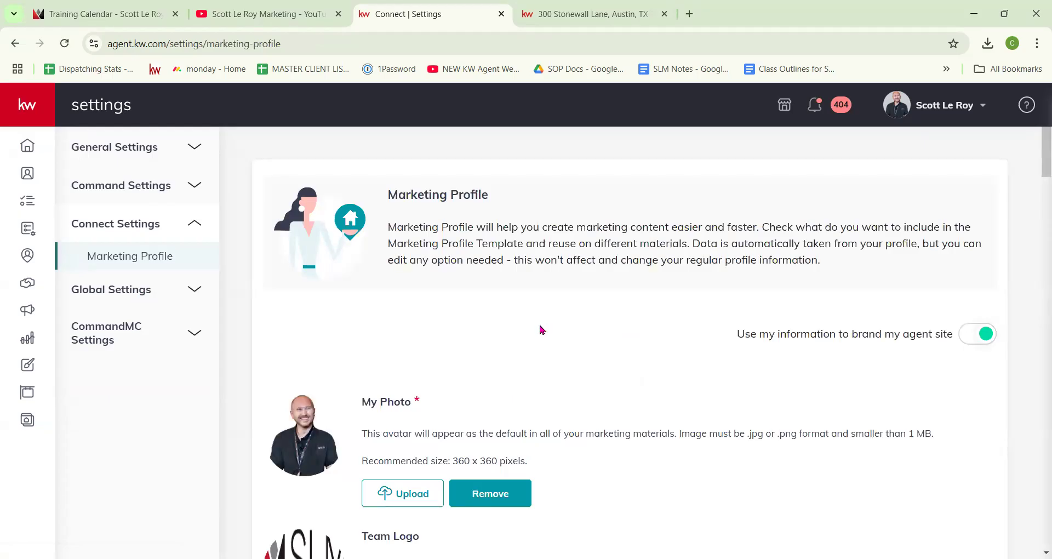
left_click(901, 112)
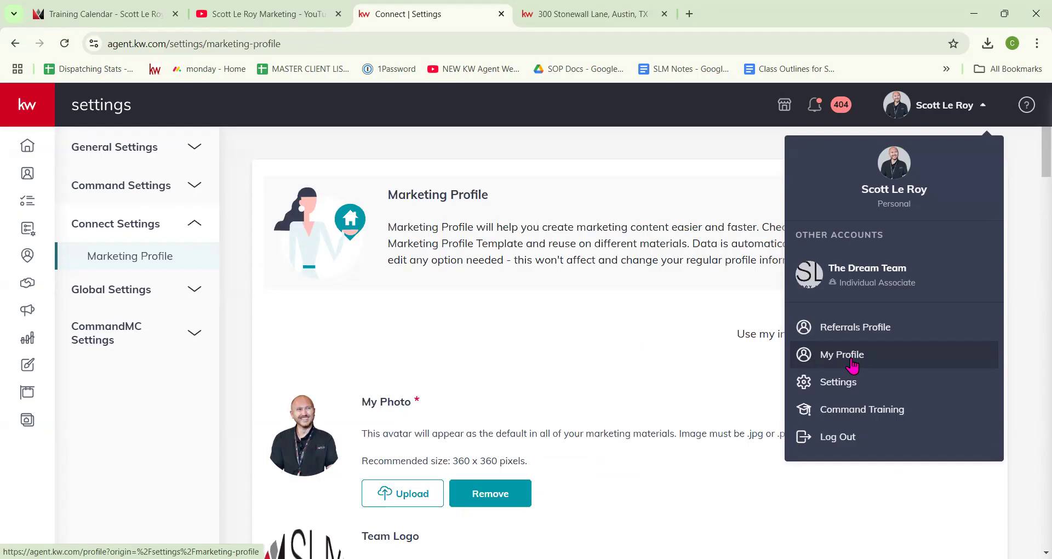
left_click(851, 362)
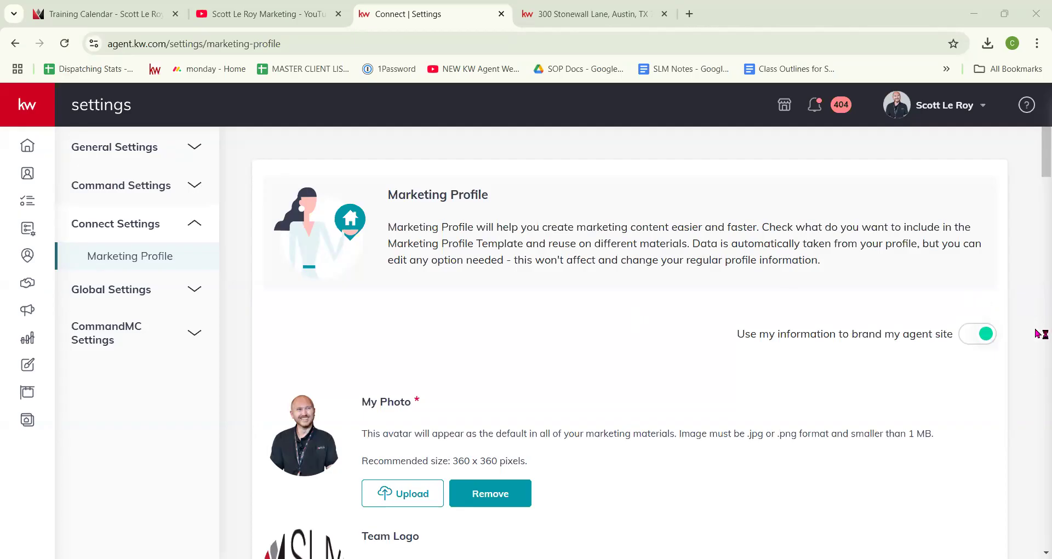
scroll(630, 363, "down", 3)
scroll(570, 337, "down", 1)
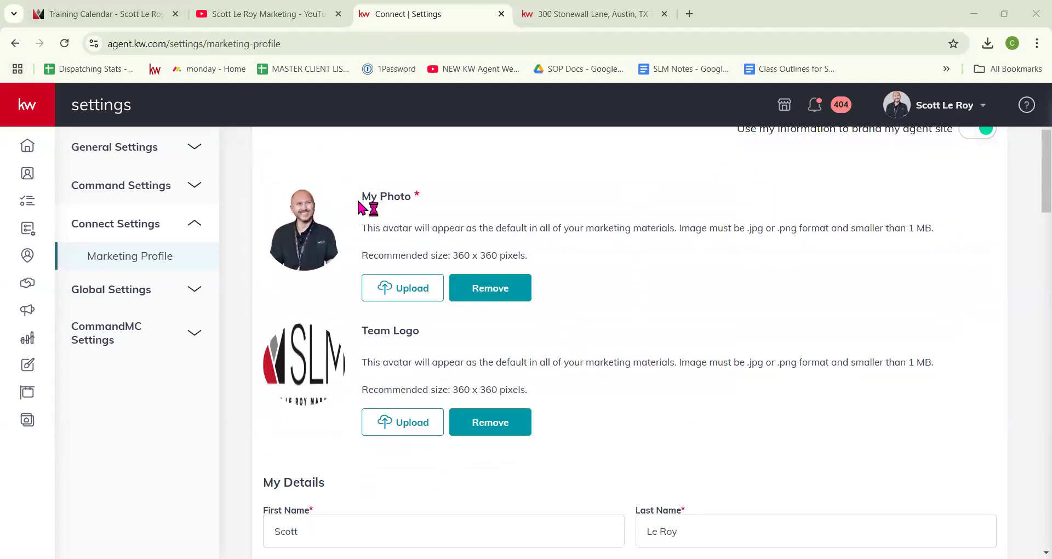
left_click_drag(411, 197, 432, 201)
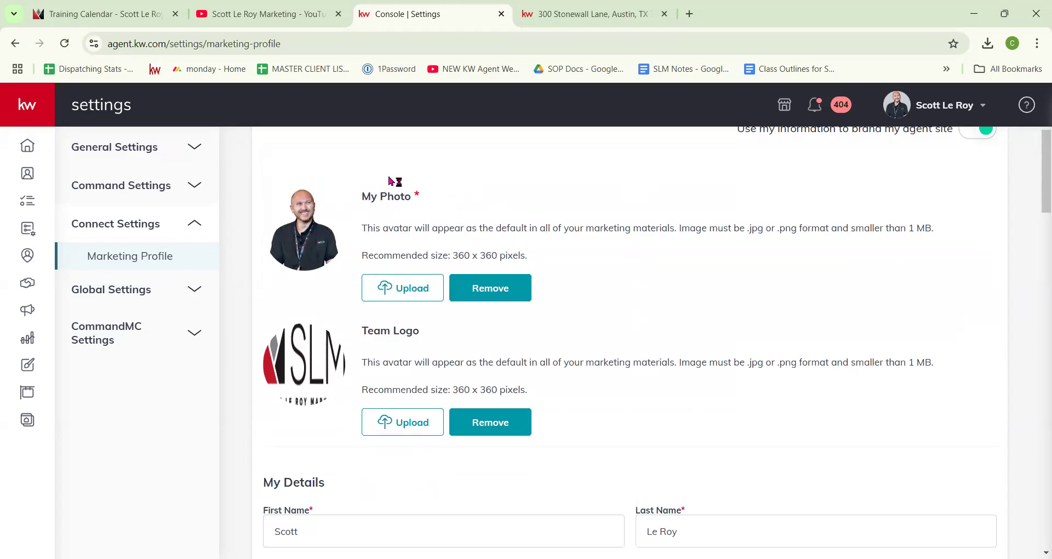
left_click_drag(357, 252, 530, 265)
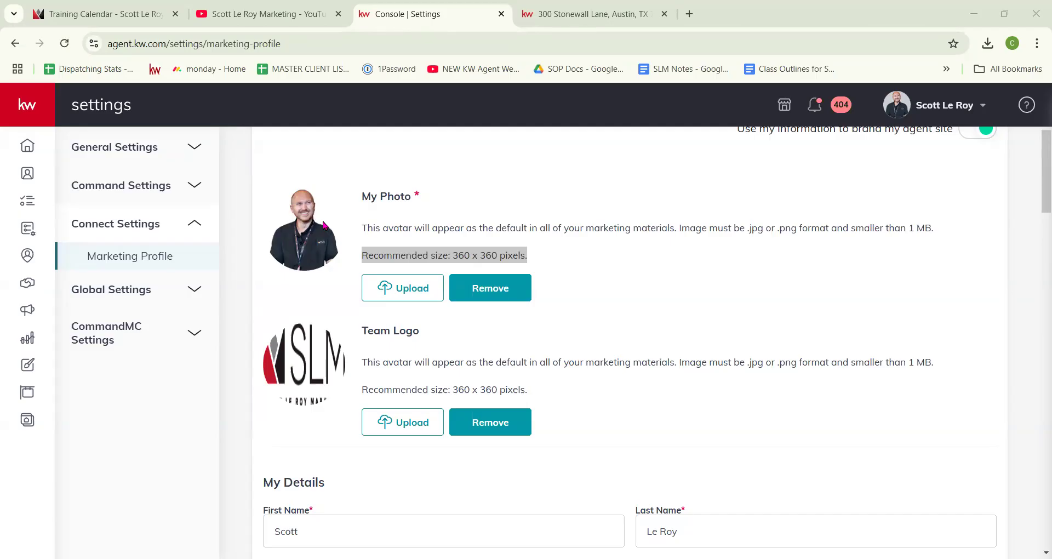
right_click(329, 226)
key("Escape")
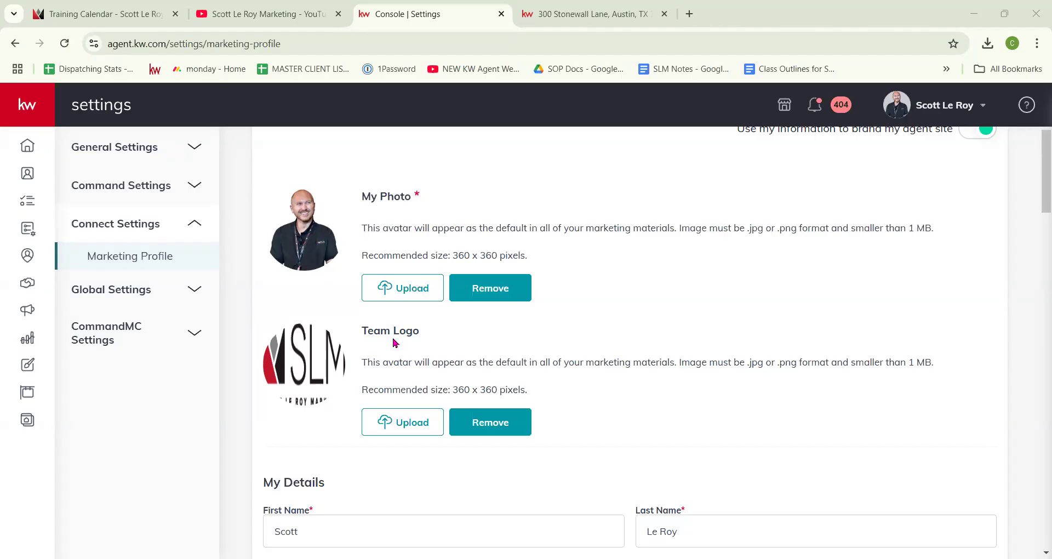
scroll(393, 341, "down", 5)
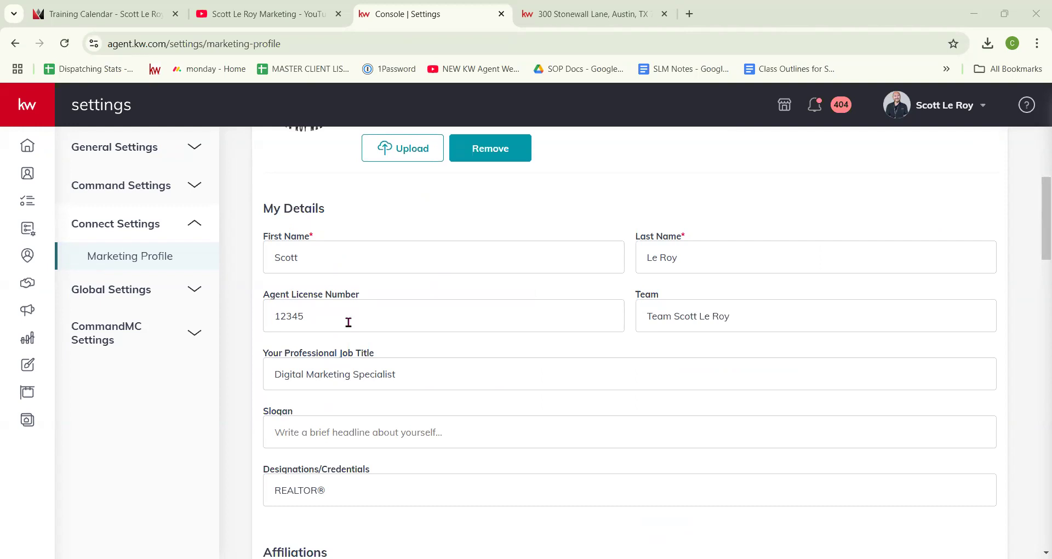
left_click(366, 296)
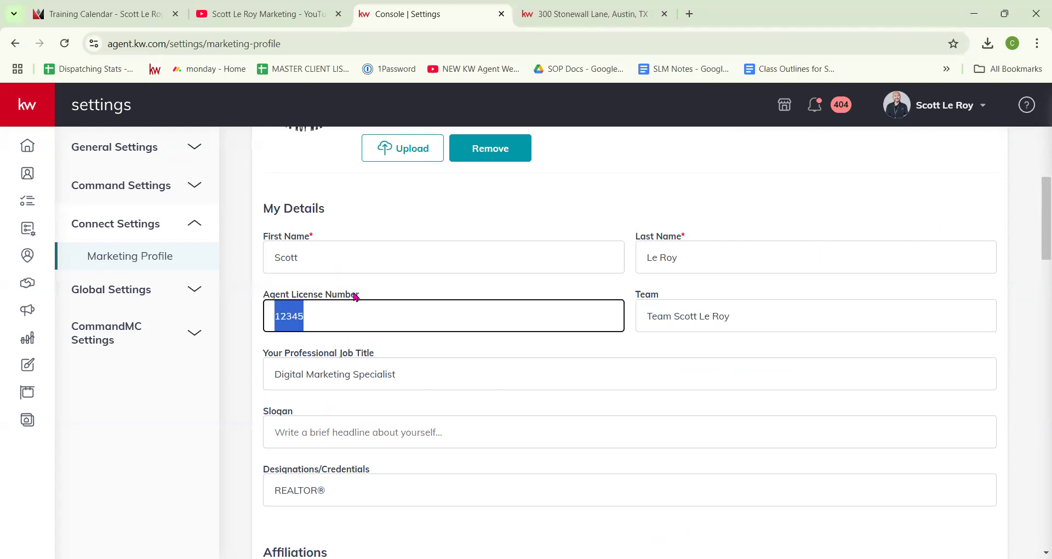
left_click(338, 314)
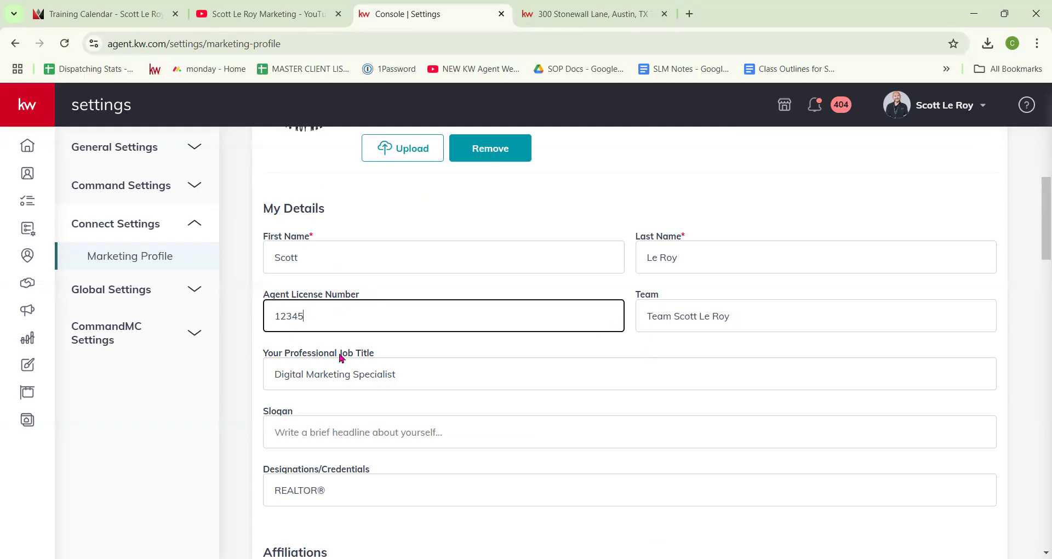
scroll(673, 246, "down", 1)
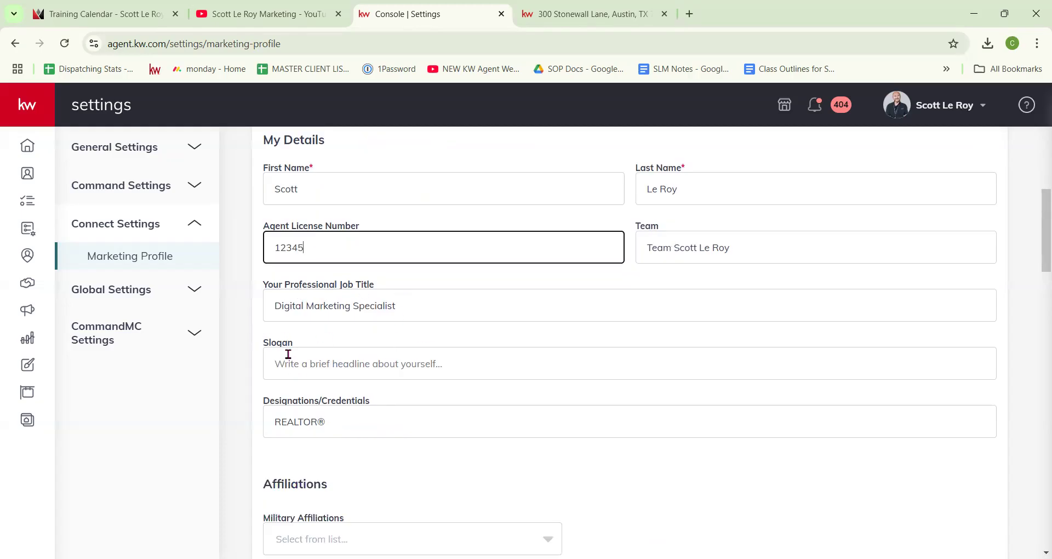
scroll(356, 416, "down", 3)
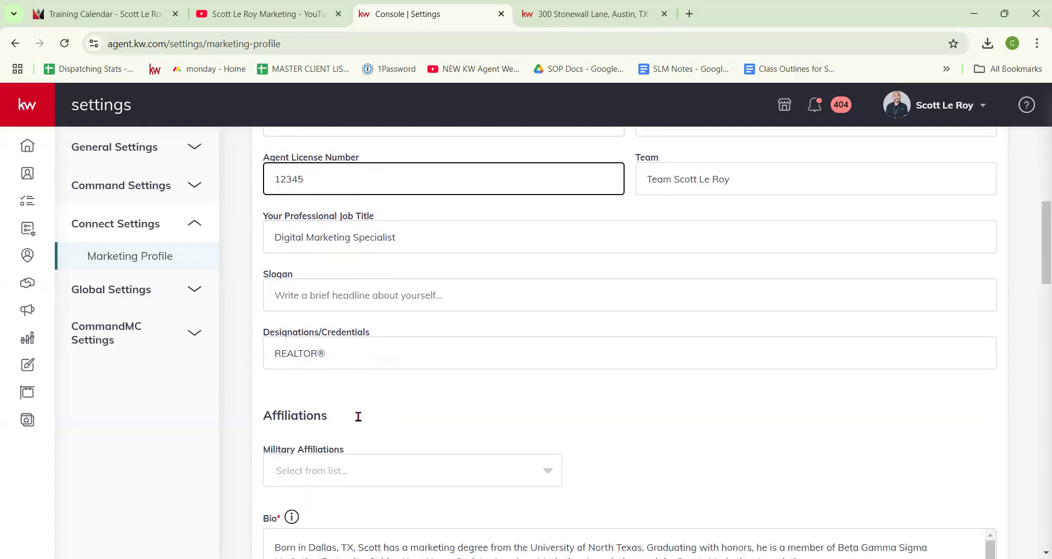
scroll(373, 386, "down", 1)
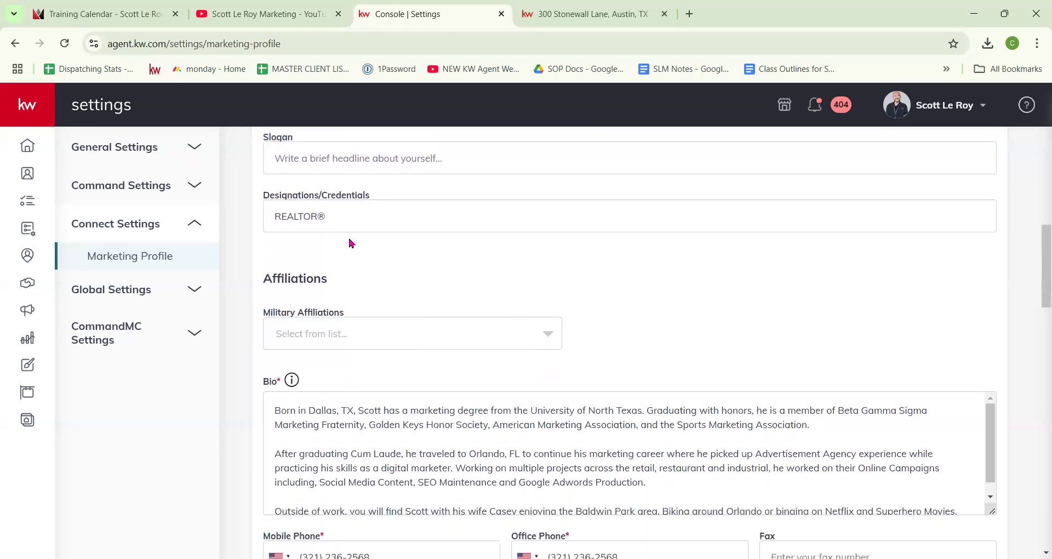
left_click(392, 335)
scroll(429, 371, "down", 1)
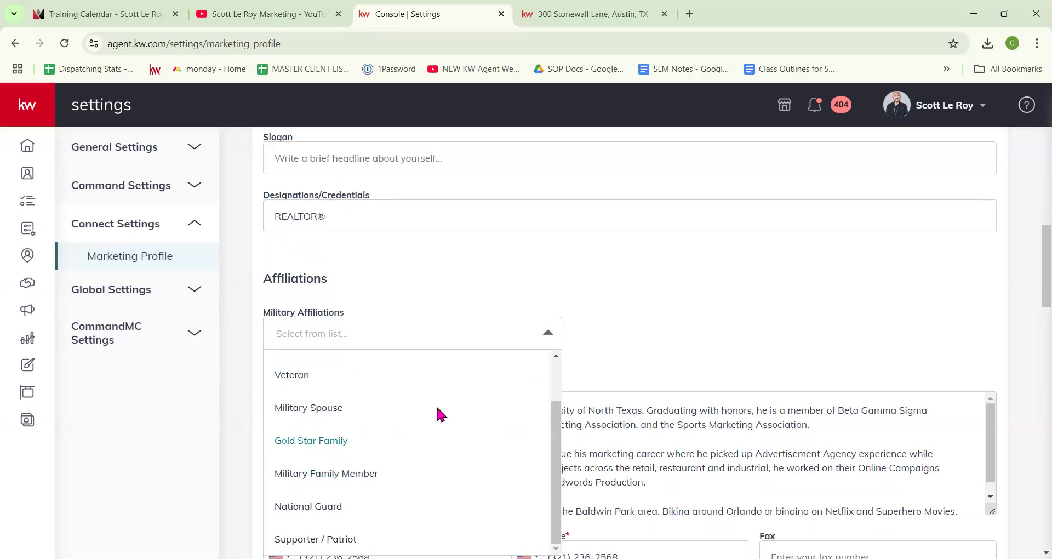
left_click(618, 324)
scroll(618, 343, "up", 4)
scroll(619, 345, "down", 6)
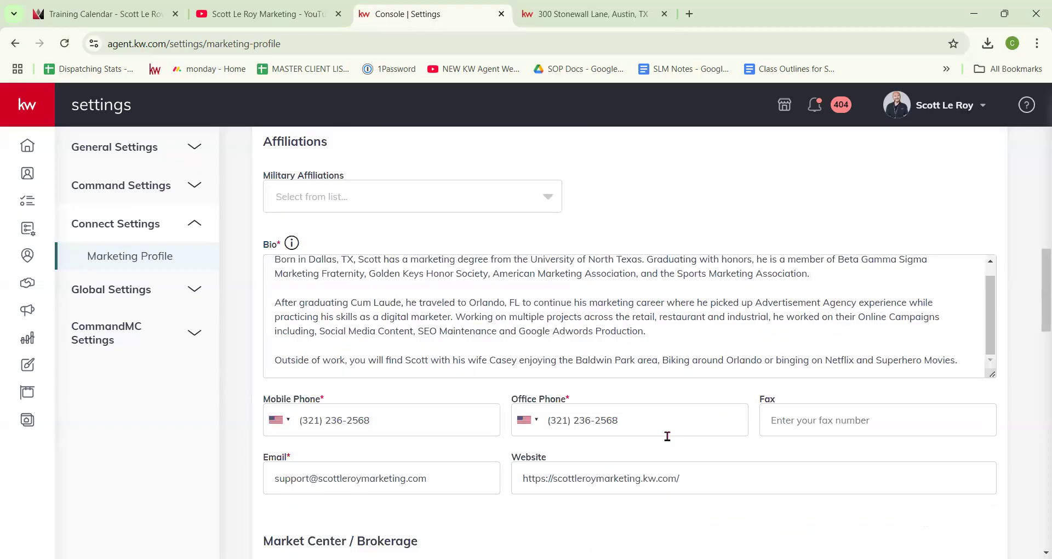
scroll(667, 436, "down", 1)
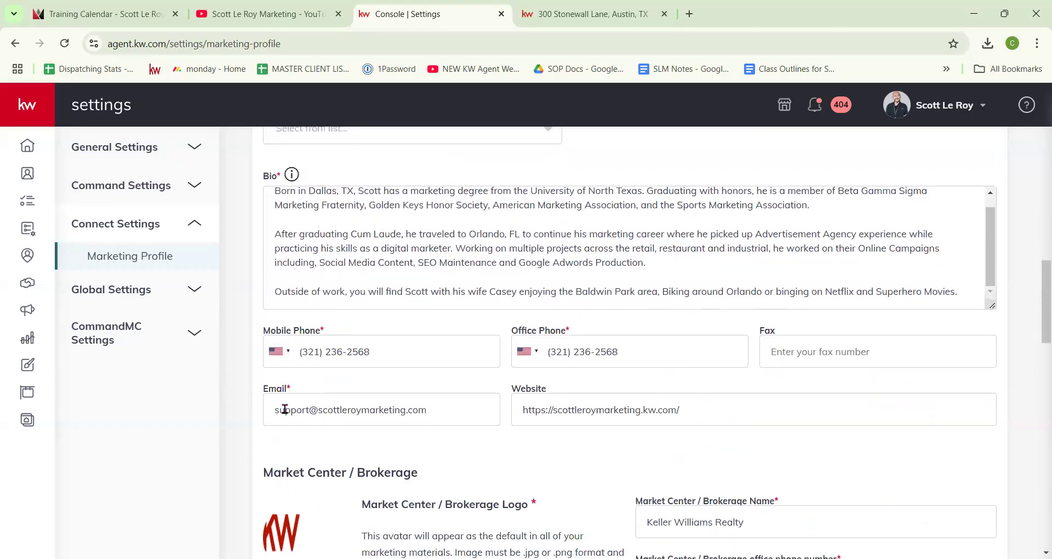
left_click(515, 408)
left_click_drag(515, 408, 699, 408)
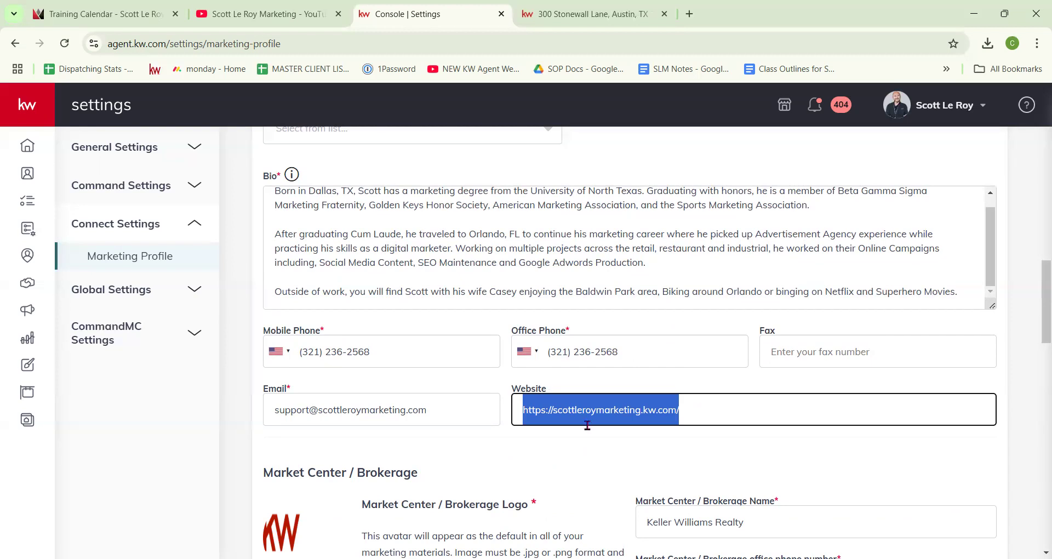
left_click(585, 441)
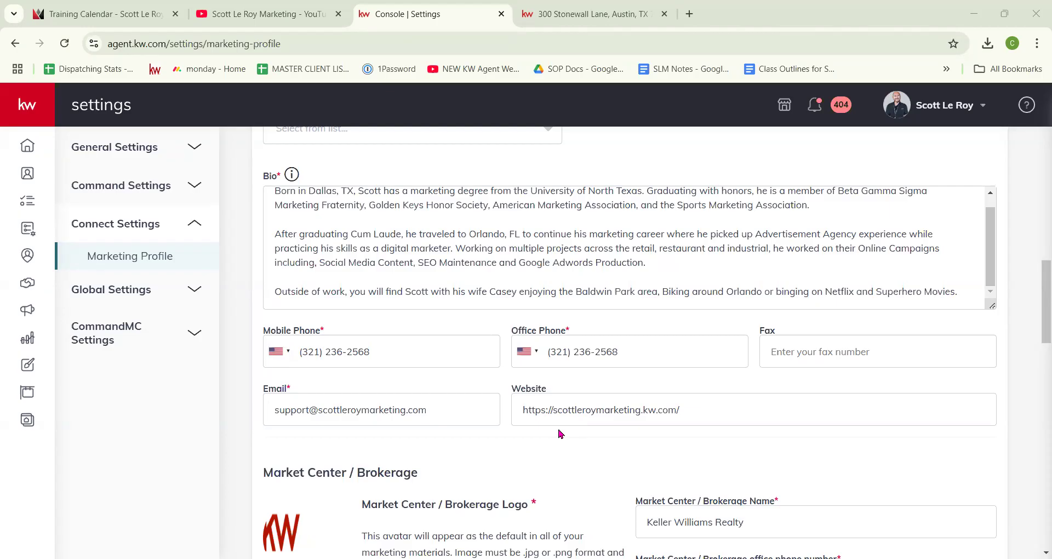
scroll(561, 434, "down", 3)
scroll(569, 432, "up", 2)
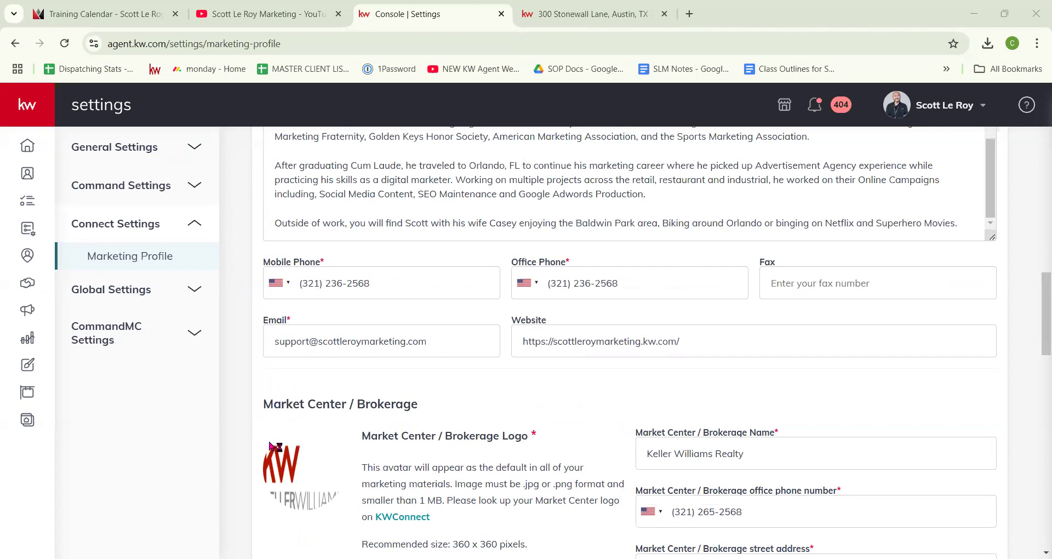
scroll(360, 453, "up", 10)
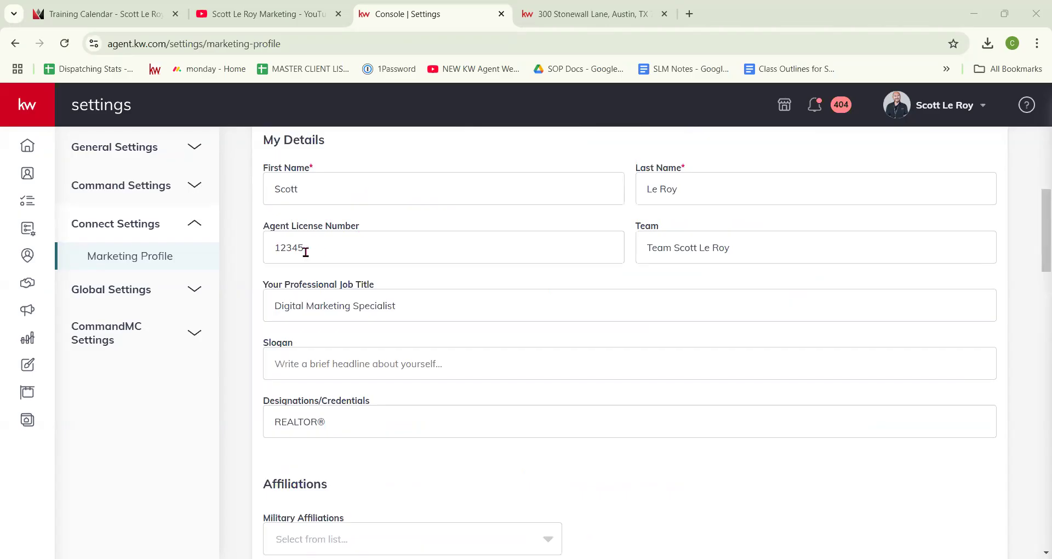
left_click(304, 250)
key("ctrl+v")
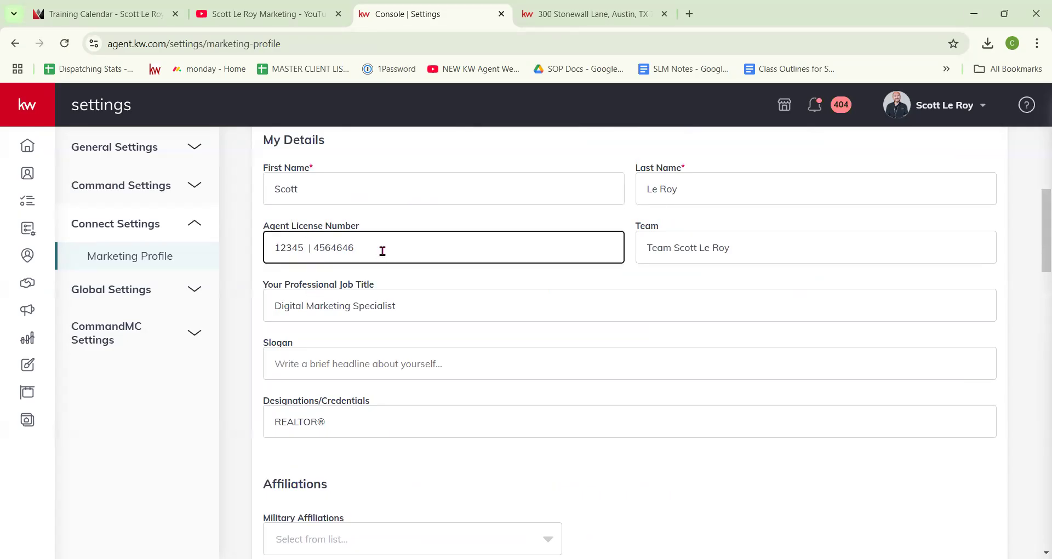
key("ctrl+z")
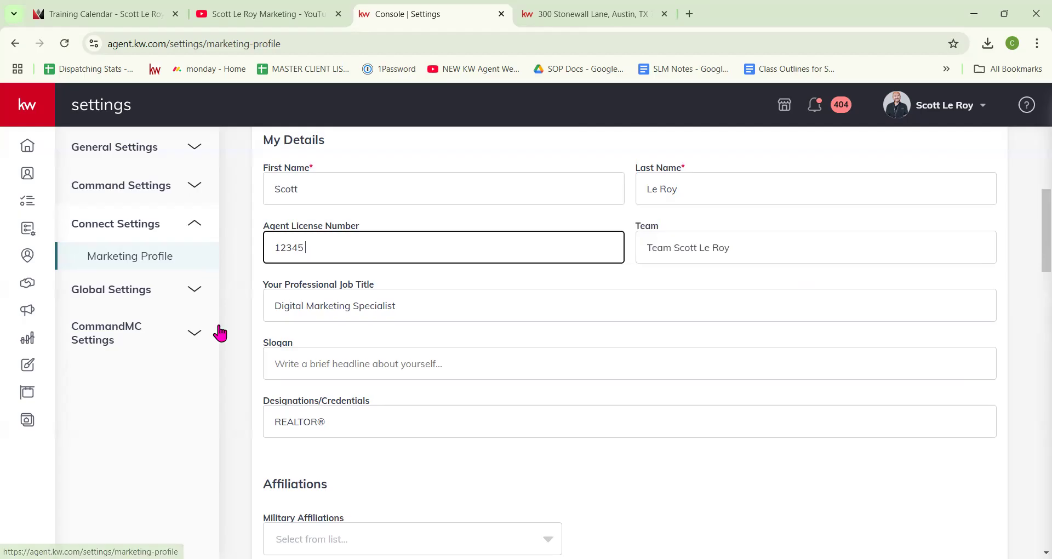
scroll(235, 334, "down", 1)
scroll(252, 334, "down", 9)
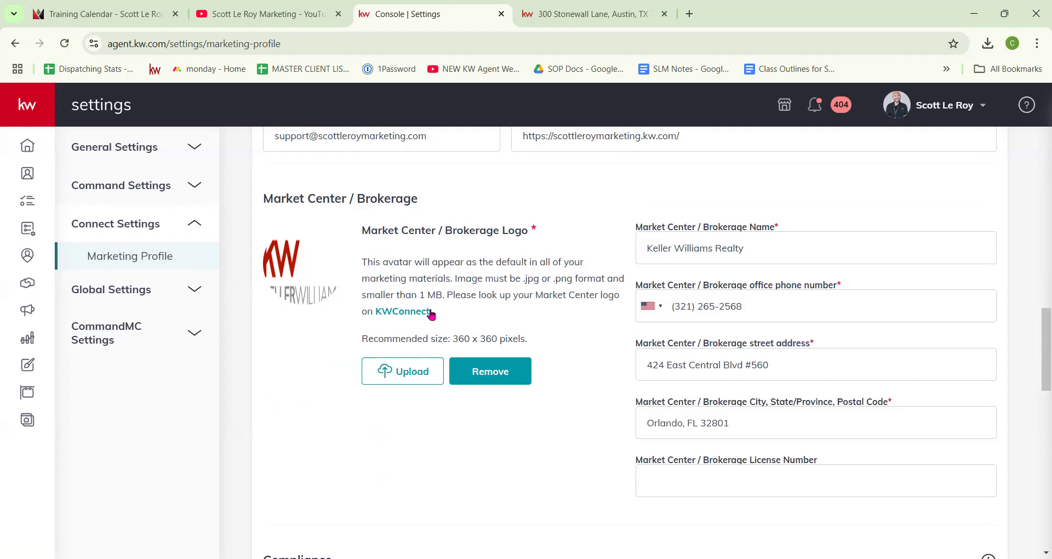
Step: Search KW Connect Market Center Logos for 985 and download the Yellowstone Properties logo package
left_click(386, 317)
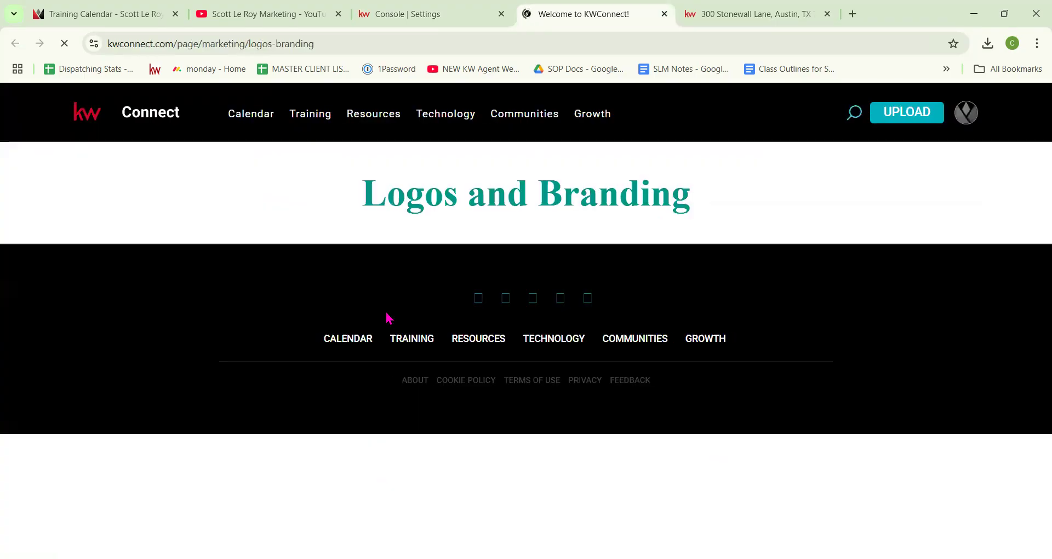
scroll(498, 288, "down", 15)
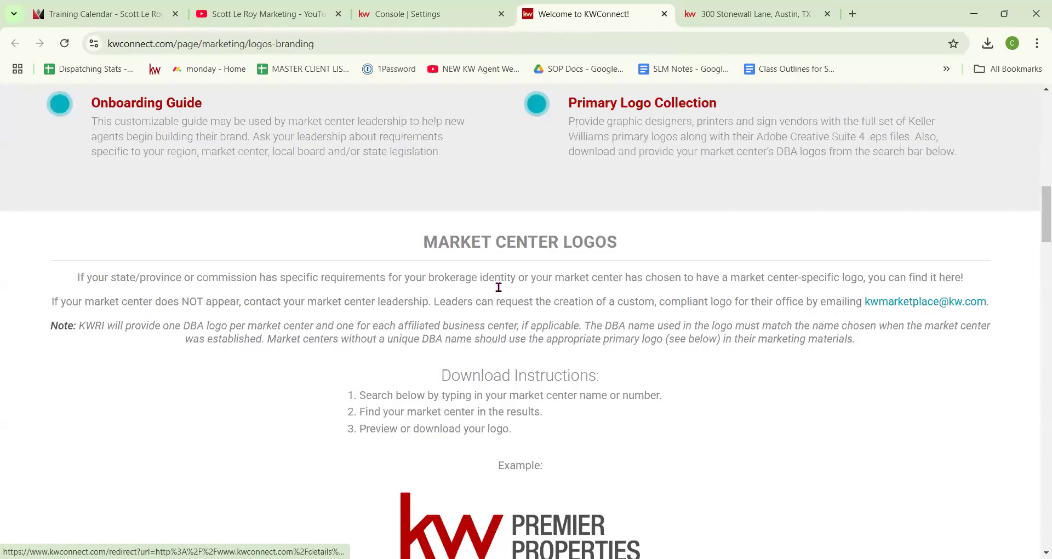
scroll(502, 329, "down", 5)
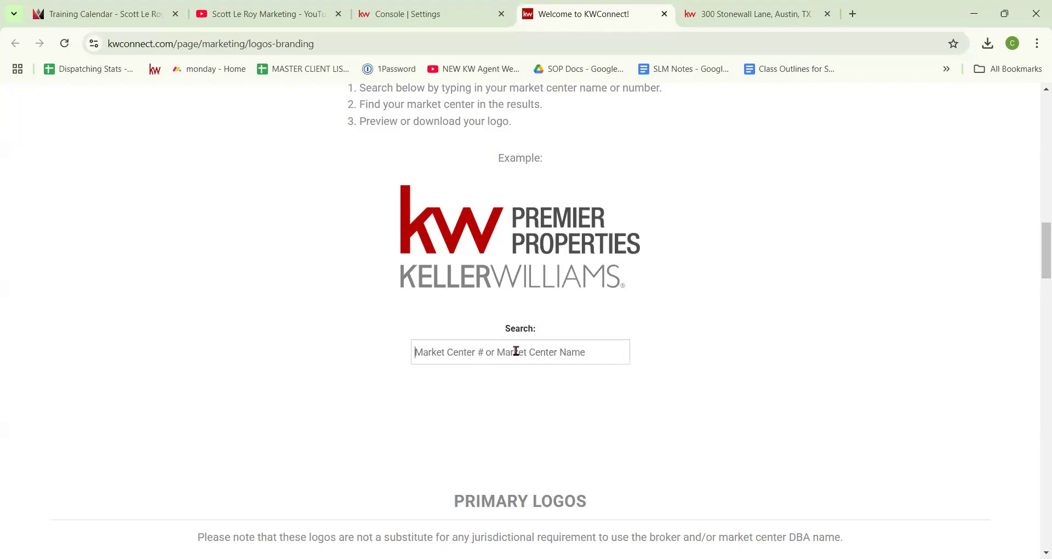
type("985")
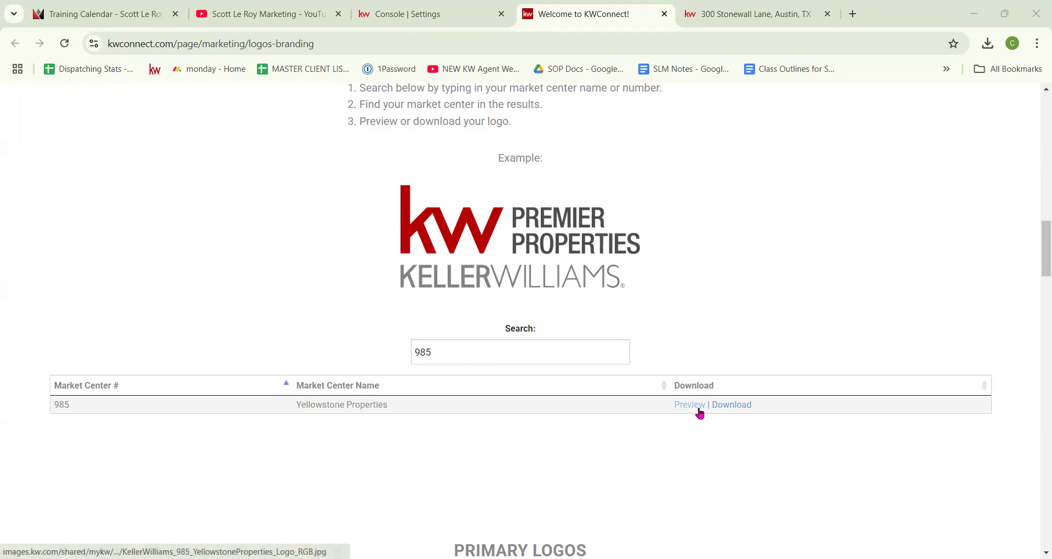
left_click(737, 410)
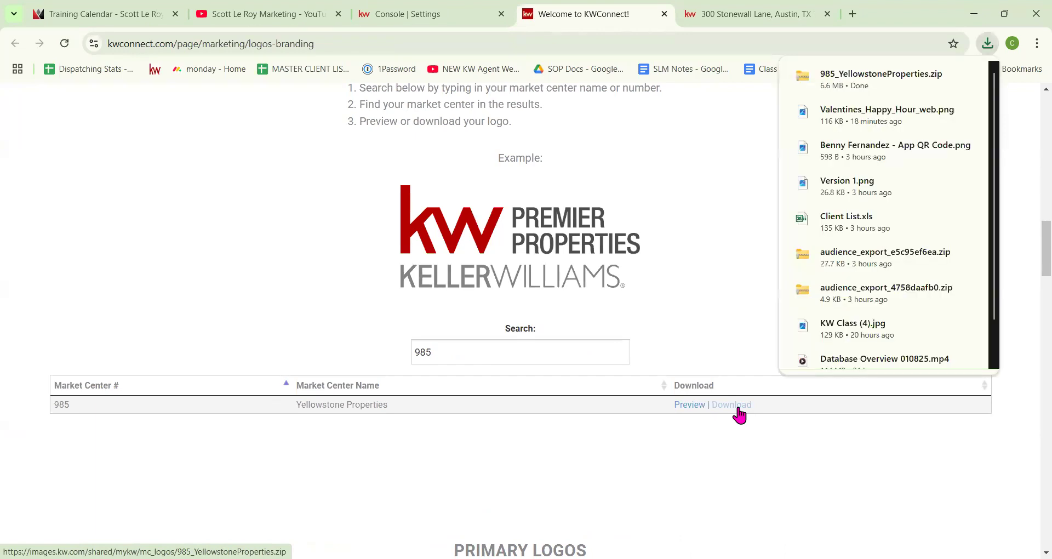
left_click(987, 43)
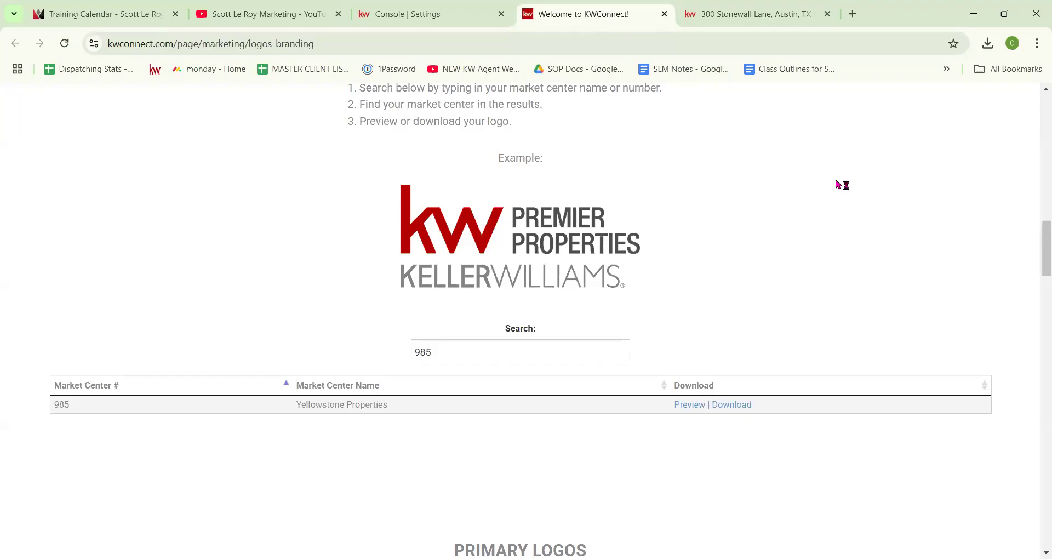
left_click(408, 17)
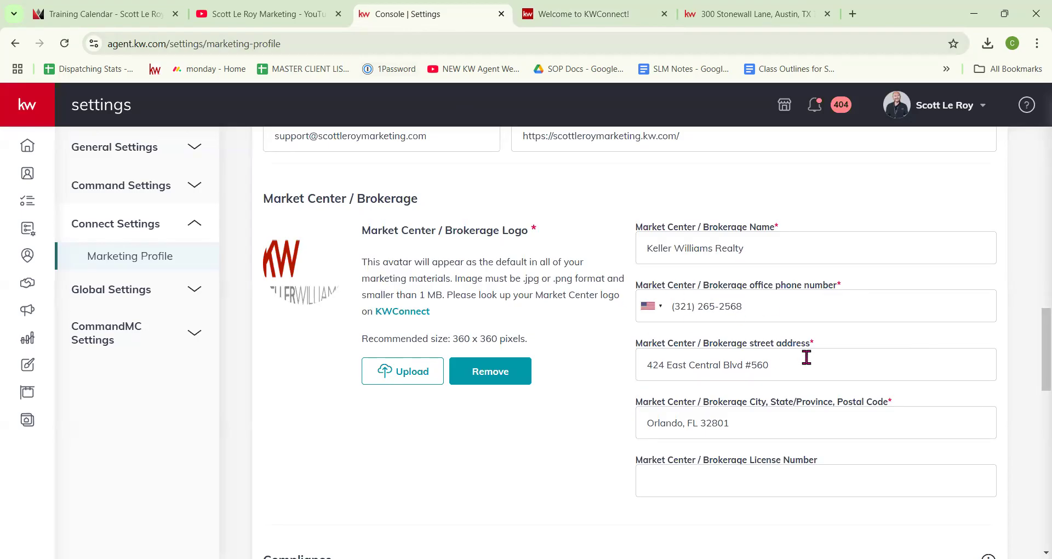
Step: Scroll to Market Center / Brokerage, select the License Number field, and continue to Compliance
scroll(760, 429, "down", 3)
left_click(649, 344)
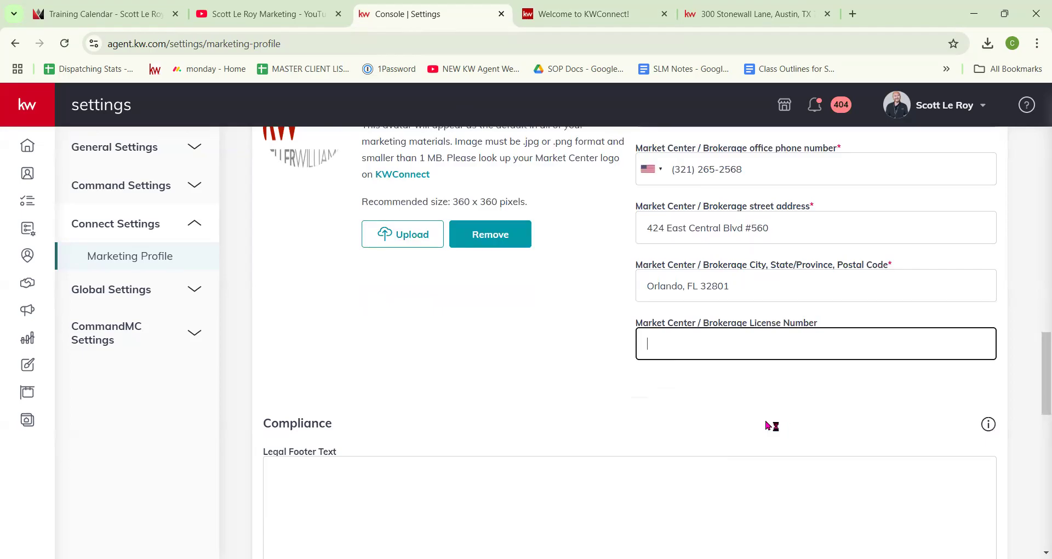
scroll(464, 390, "down", 4)
scroll(466, 393, "down", 1)
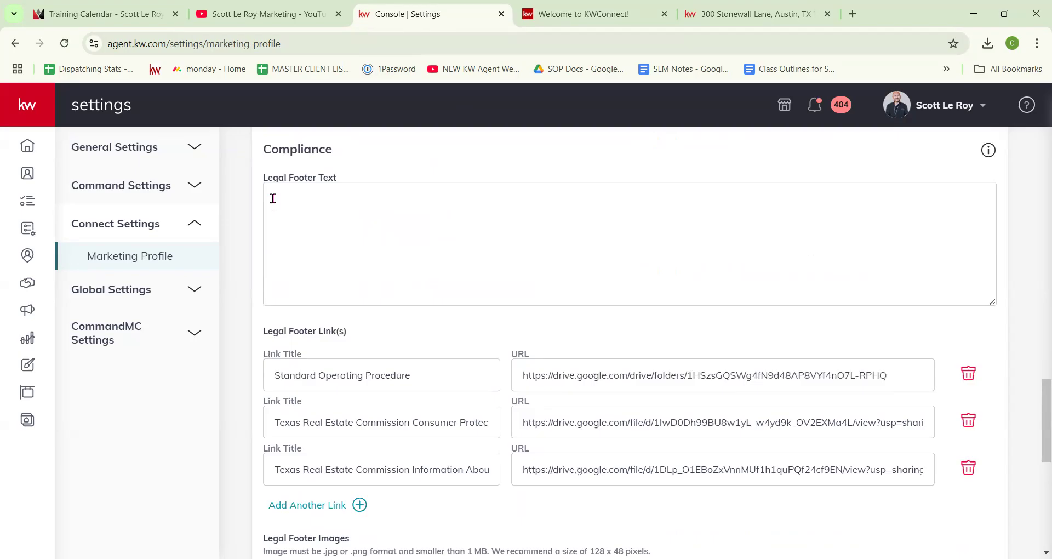
scroll(356, 318, "down", 5)
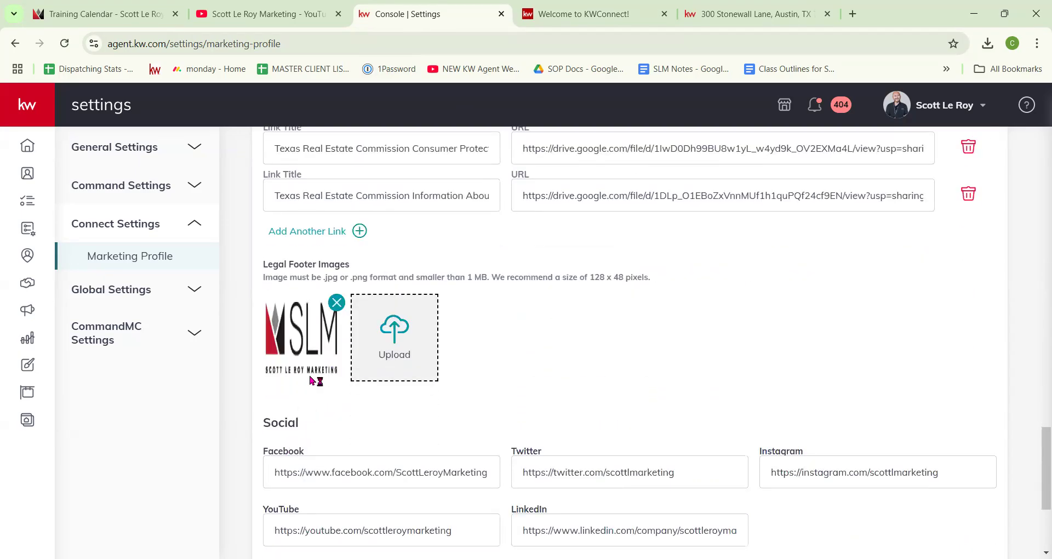
scroll(313, 379, "up", 3)
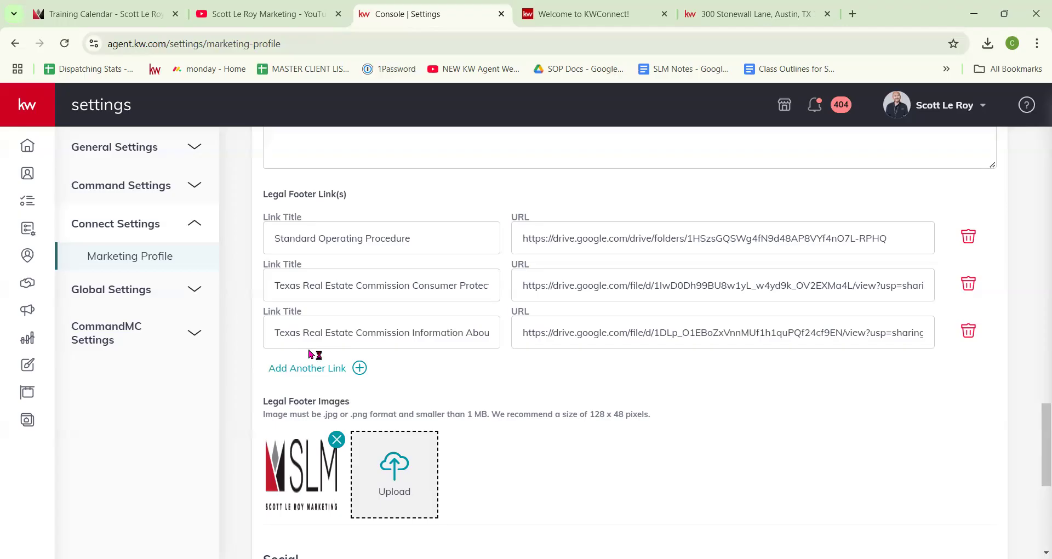
scroll(512, 334, "down", 2)
scroll(509, 329, "down", 3)
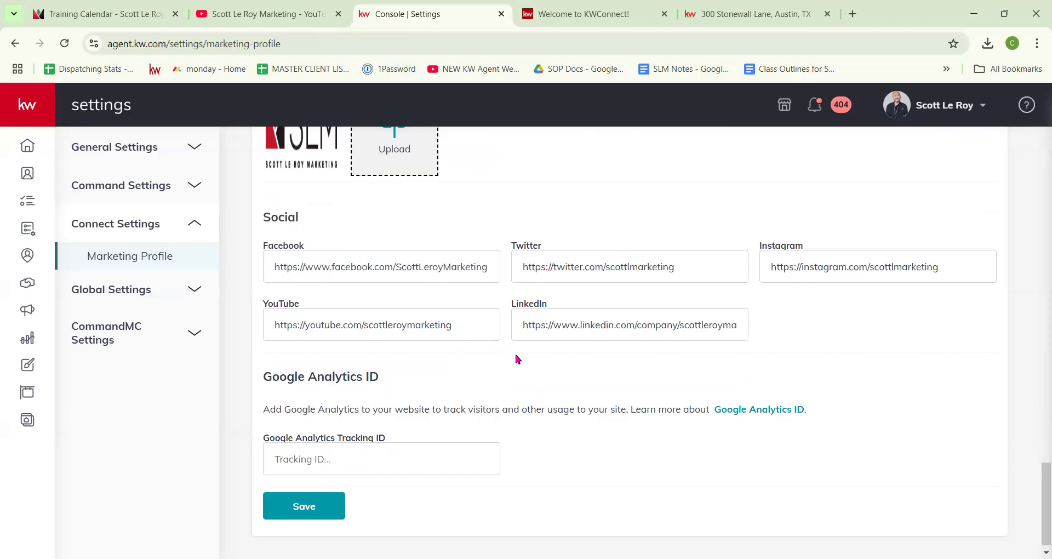
left_click(911, 268)
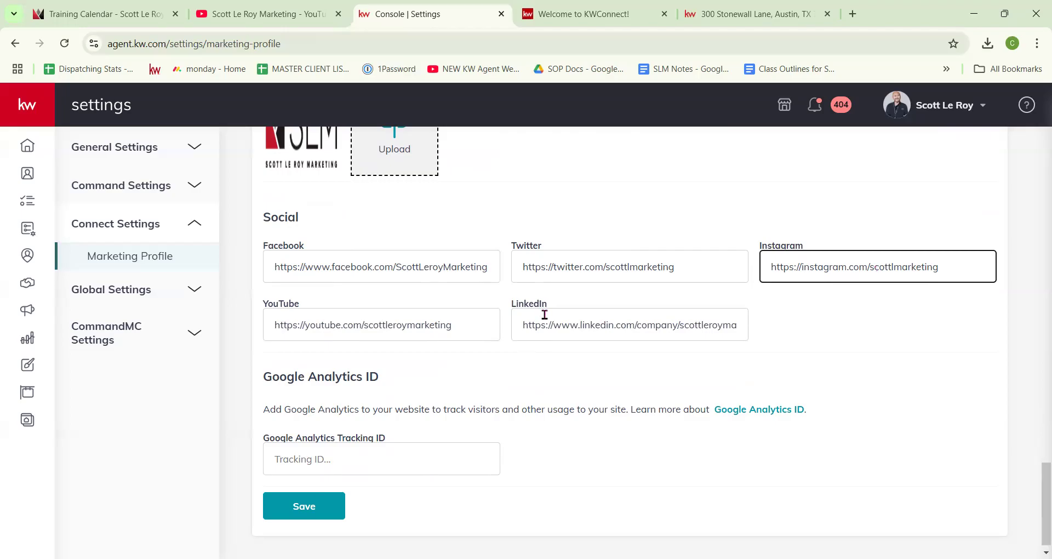
scroll(540, 399, "down", 1)
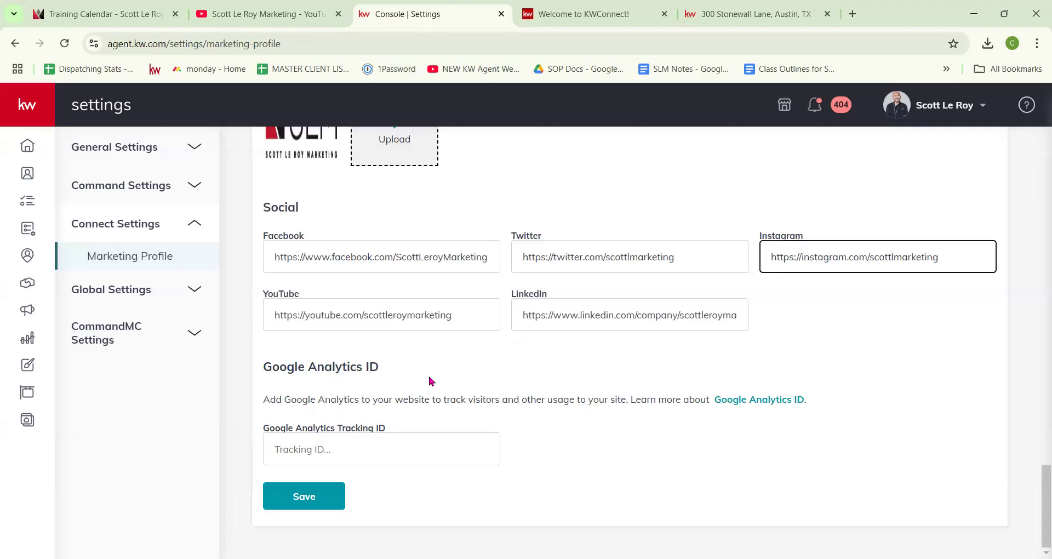
Step: Save the Marketing Profile, dismiss the saved confirmation, and return to the Home dashboard
left_click(301, 496)
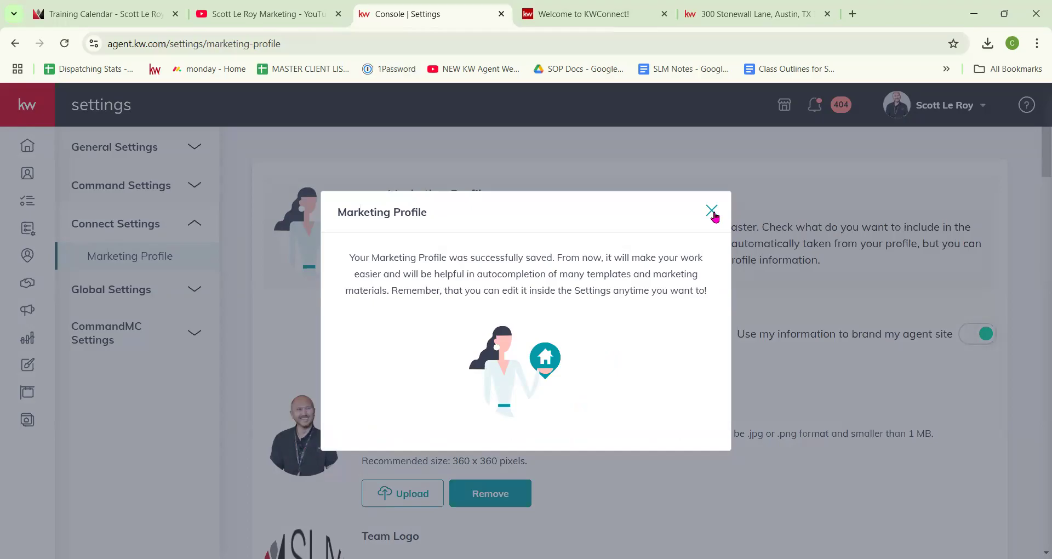
left_click(712, 212)
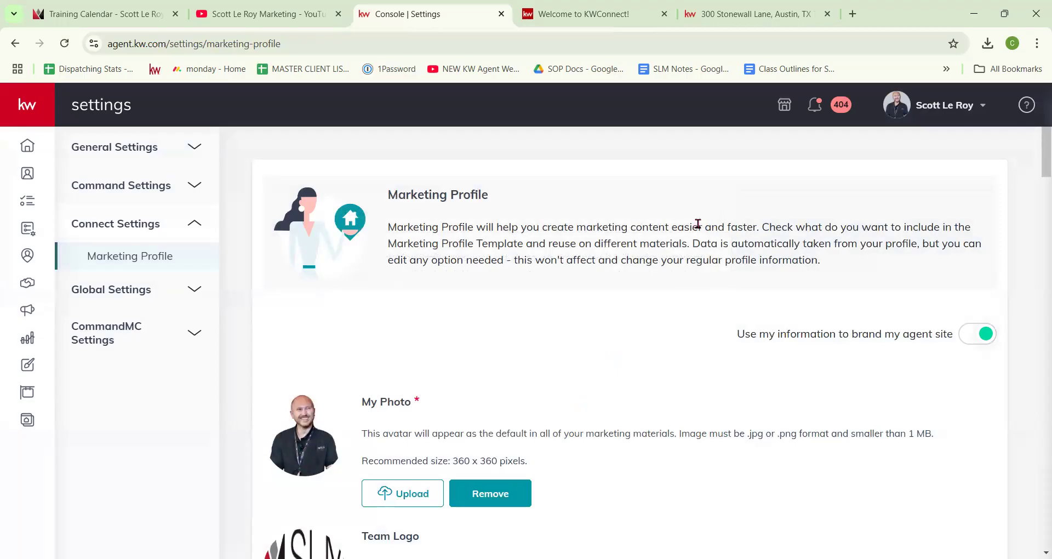
scroll(684, 304, "down", 2)
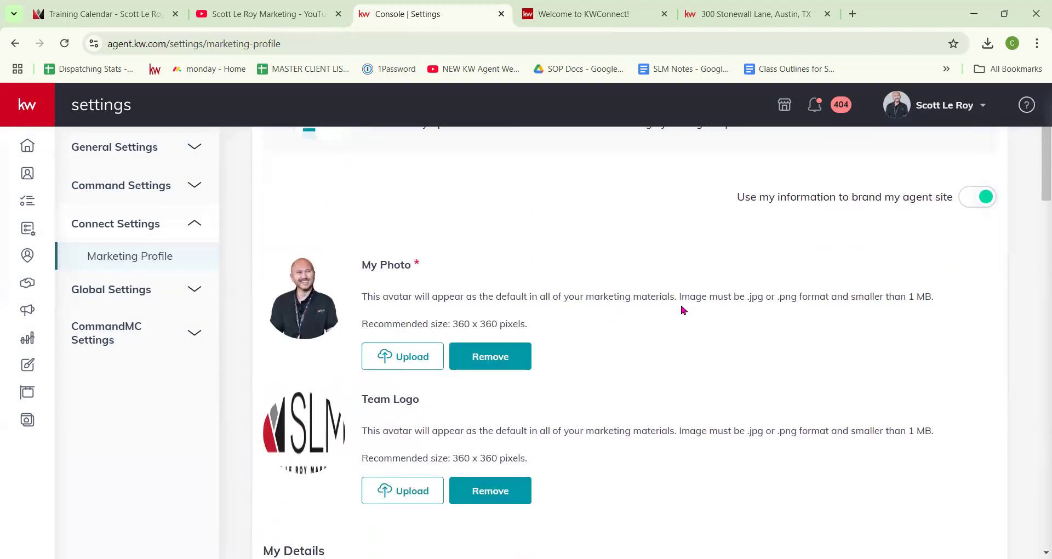
scroll(683, 310, "up", 2)
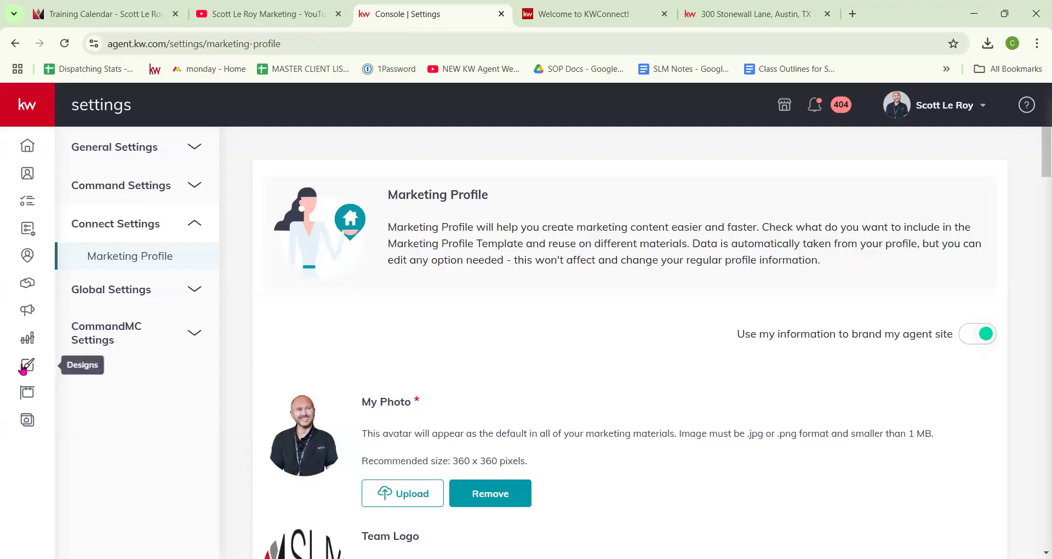
left_click(27, 147)
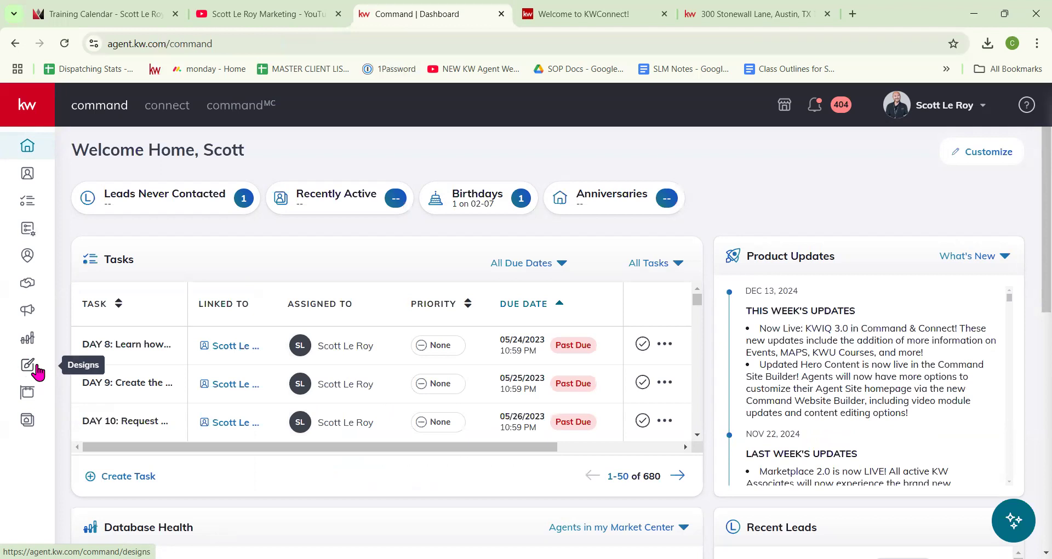
Step: Expand the sidebar and open Designs, listing 686 saved designs
left_click(28, 109)
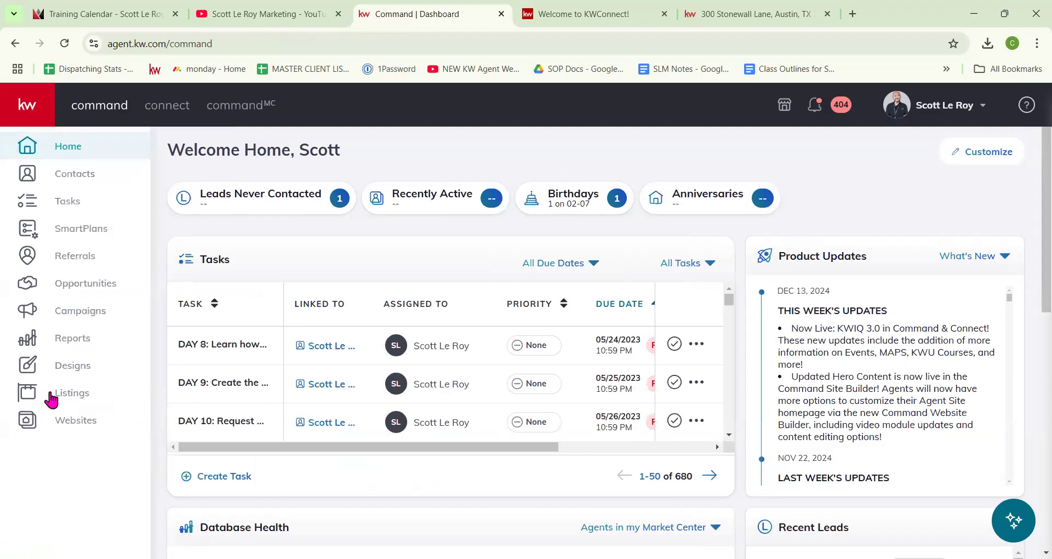
left_click(61, 367)
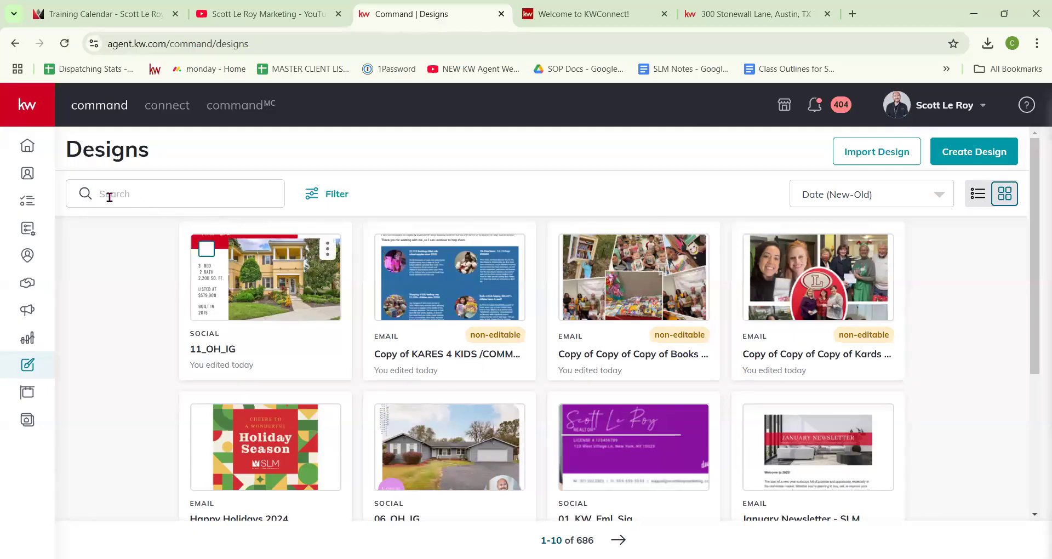
Step: Filter the Designs library to Email designs only, leaving 177 results
left_click(343, 197)
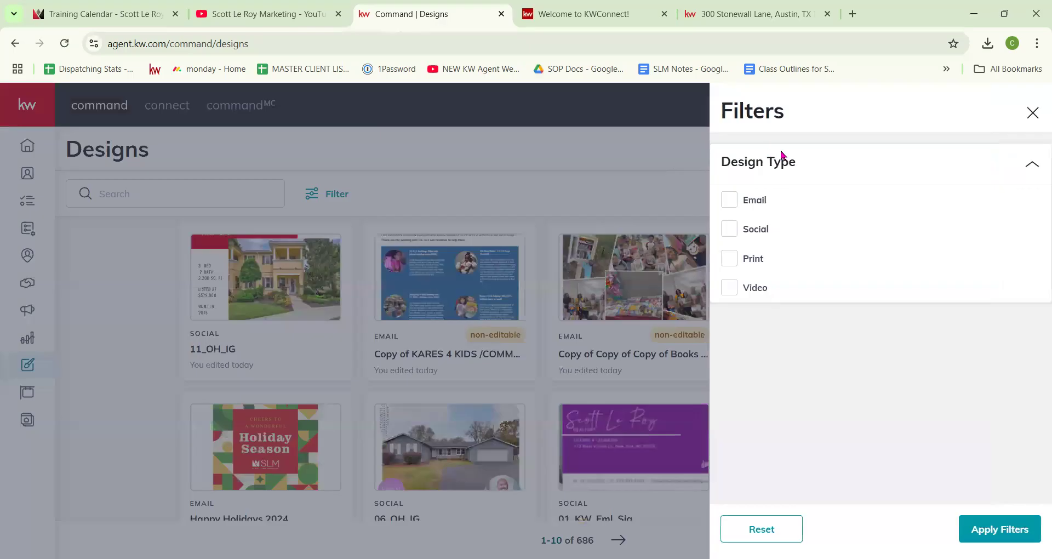
left_click(730, 202)
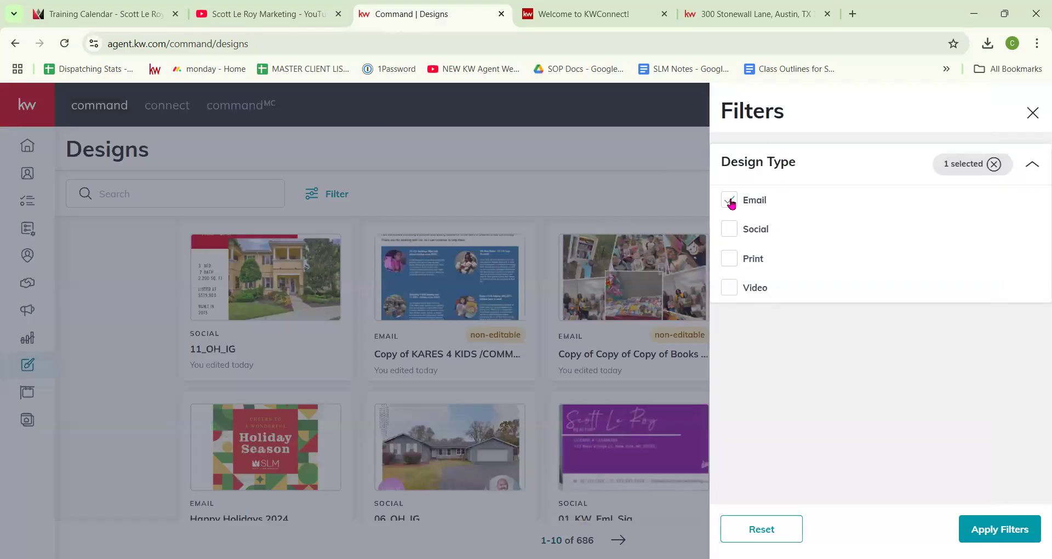
left_click(988, 527)
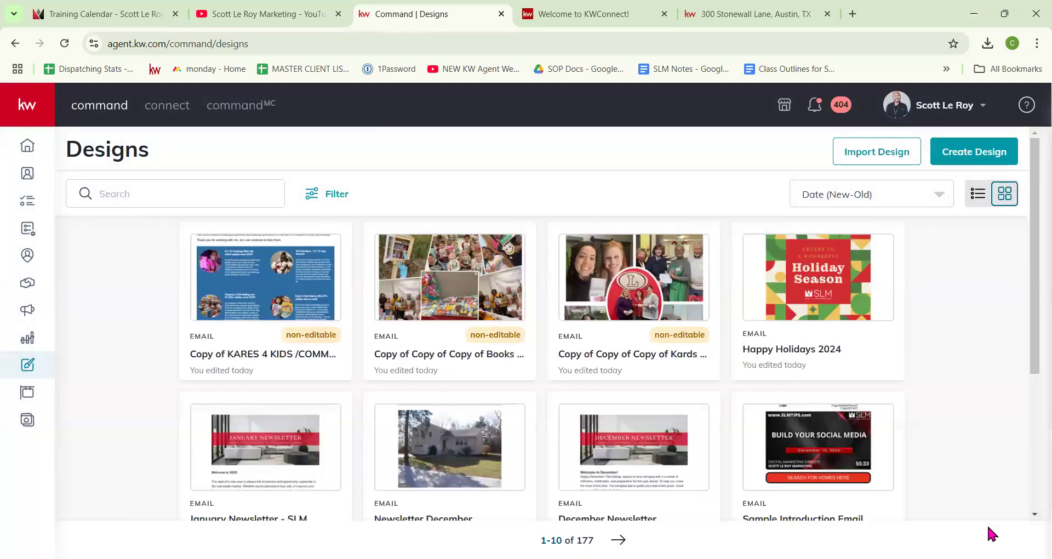
Step: Check sort options, toggle list and card views, then start Create Design
left_click(901, 194)
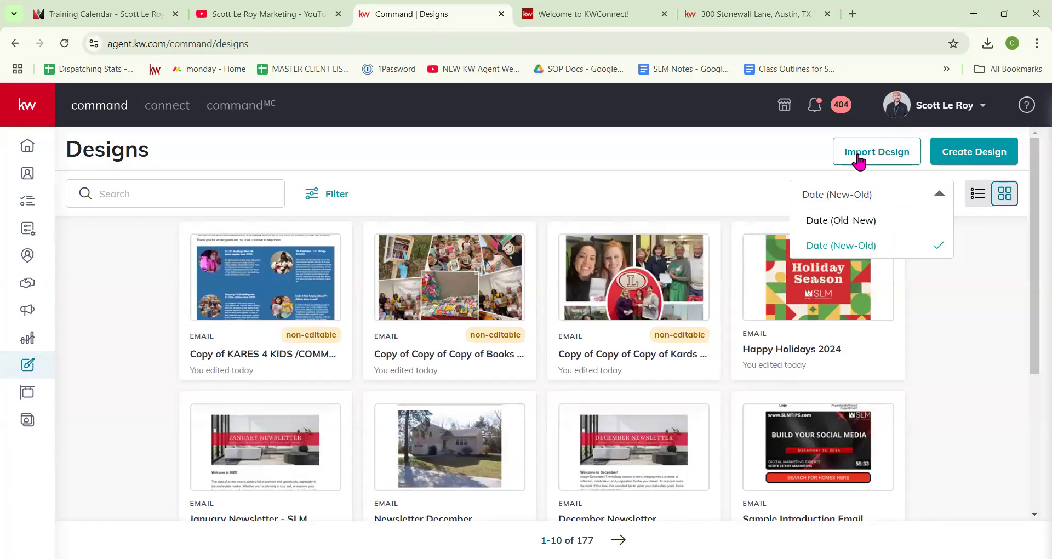
left_click(1003, 200)
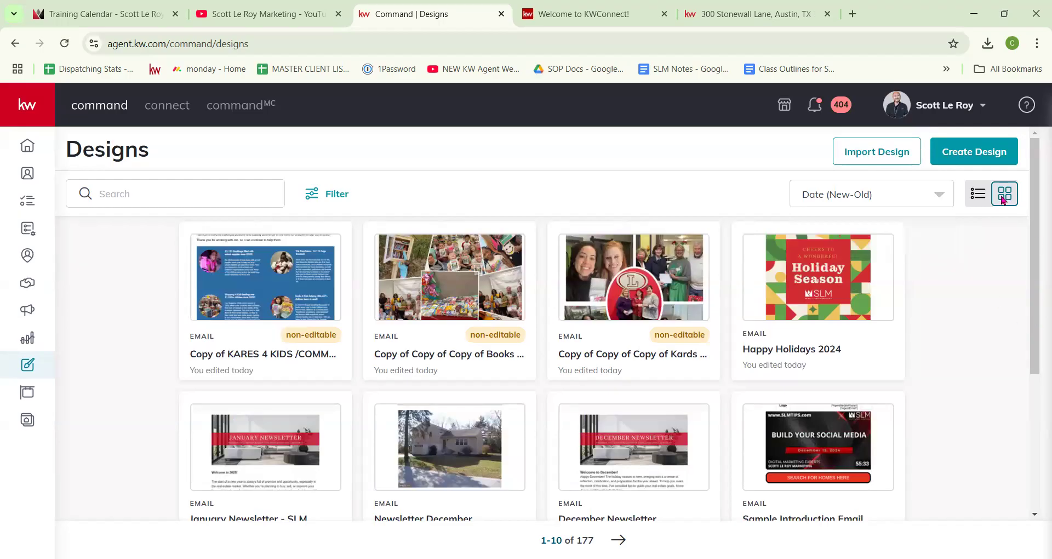
left_click(969, 199)
left_click(1004, 196)
left_click(977, 152)
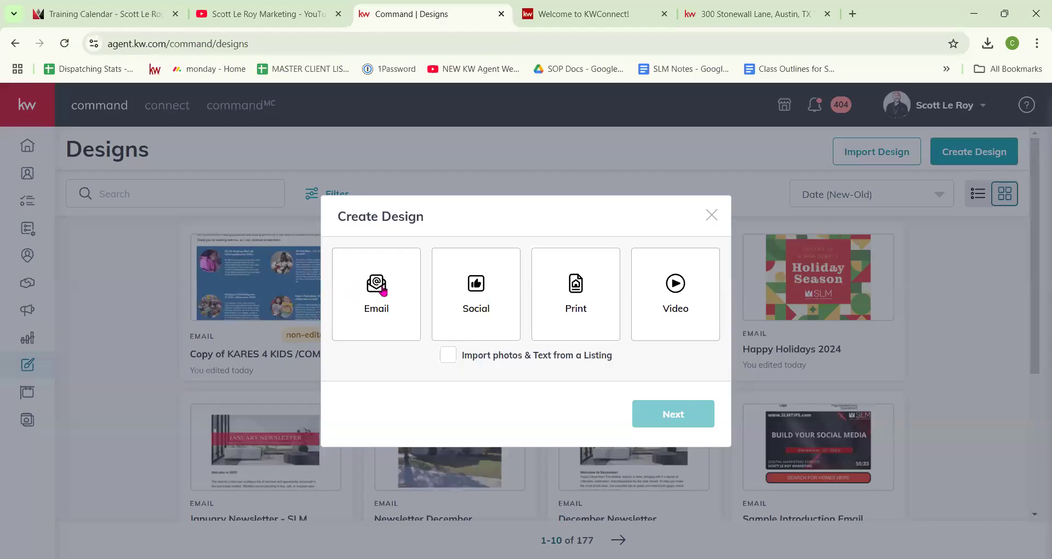
left_click(383, 292)
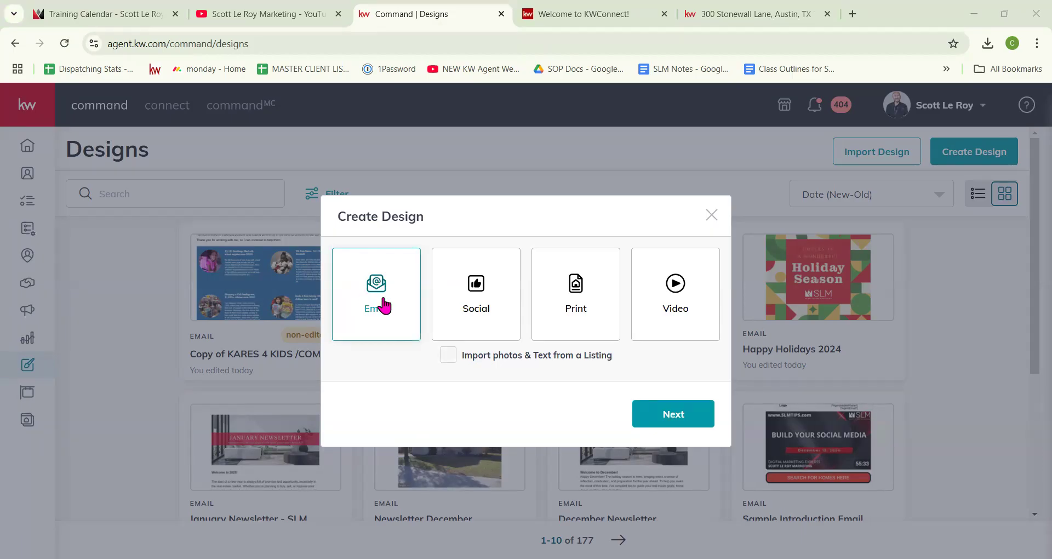
left_click(684, 417)
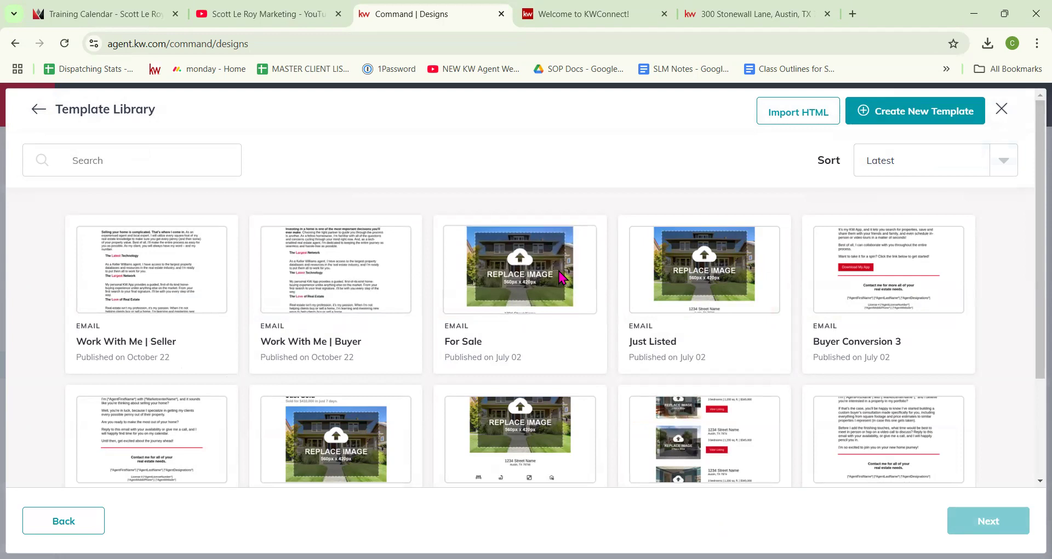
scroll(561, 277, "down", 1)
scroll(561, 278, "down", 1)
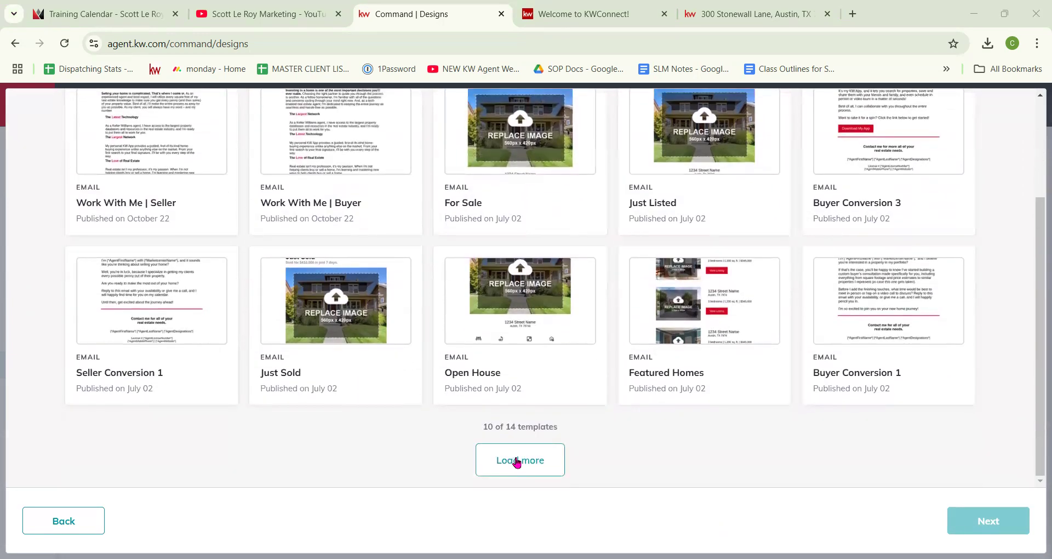
left_click(516, 460)
scroll(653, 394, "down", 2)
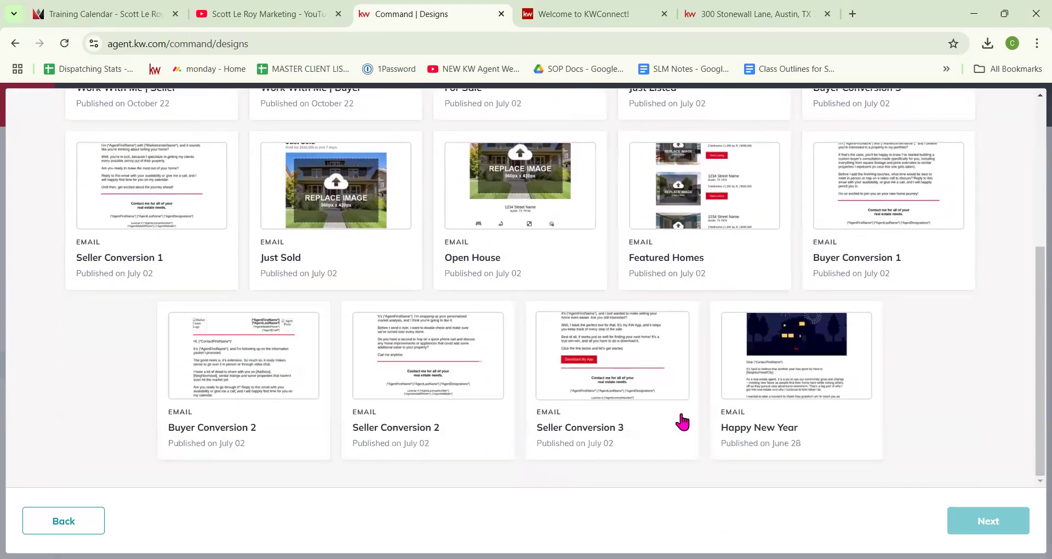
scroll(682, 422, "up", 5)
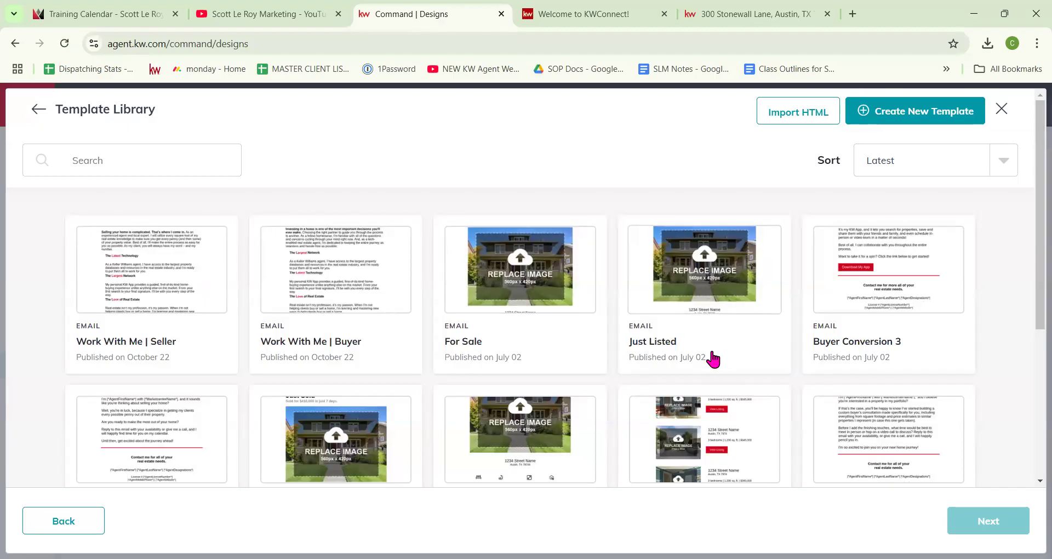
scroll(725, 357, "down", 5)
scroll(729, 359, "up", 5)
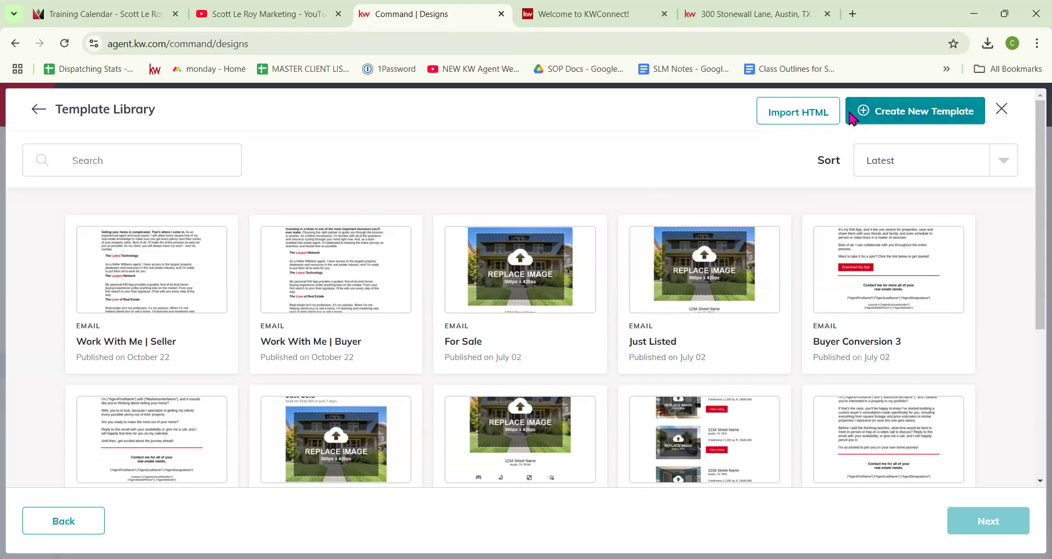
Step: Create a blank email template titled 'Newsletter January' and view its Options menu
left_click(910, 115)
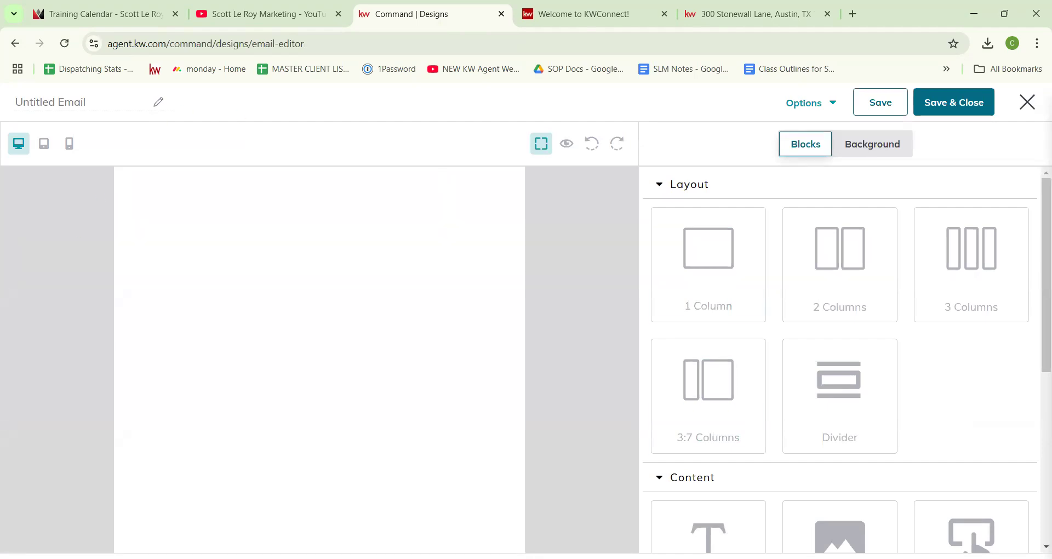
left_click(44, 103)
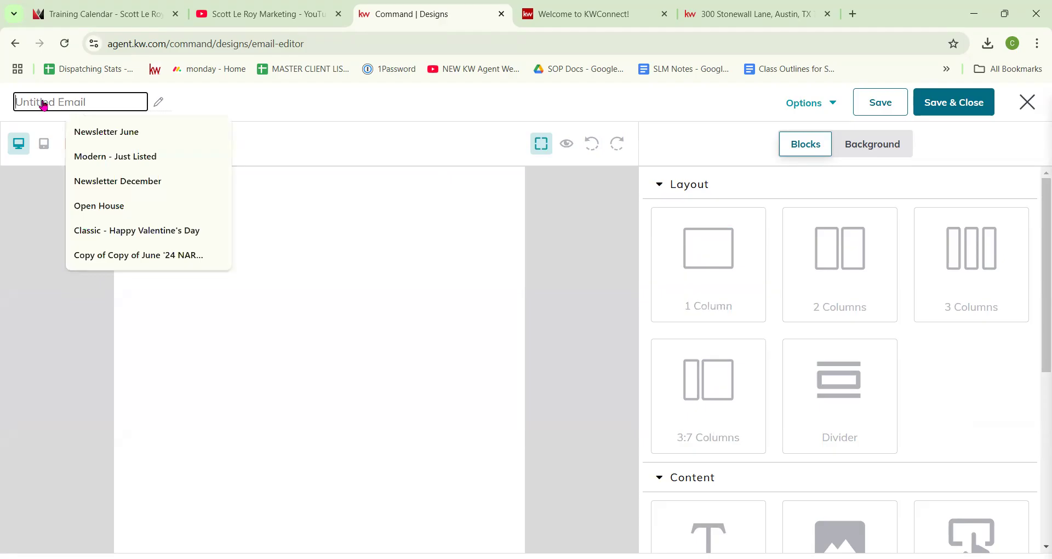
type("Newsletter")
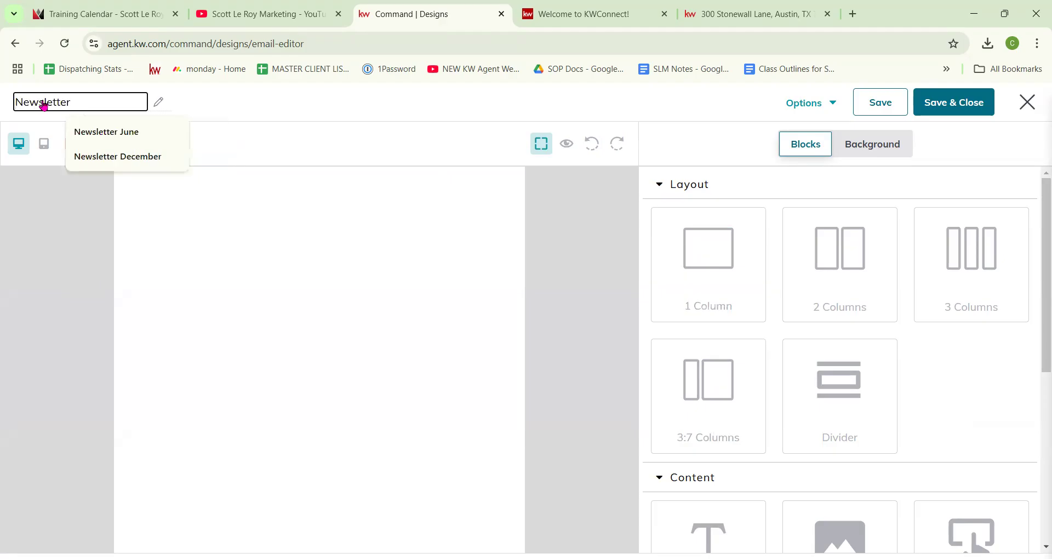
type(" January")
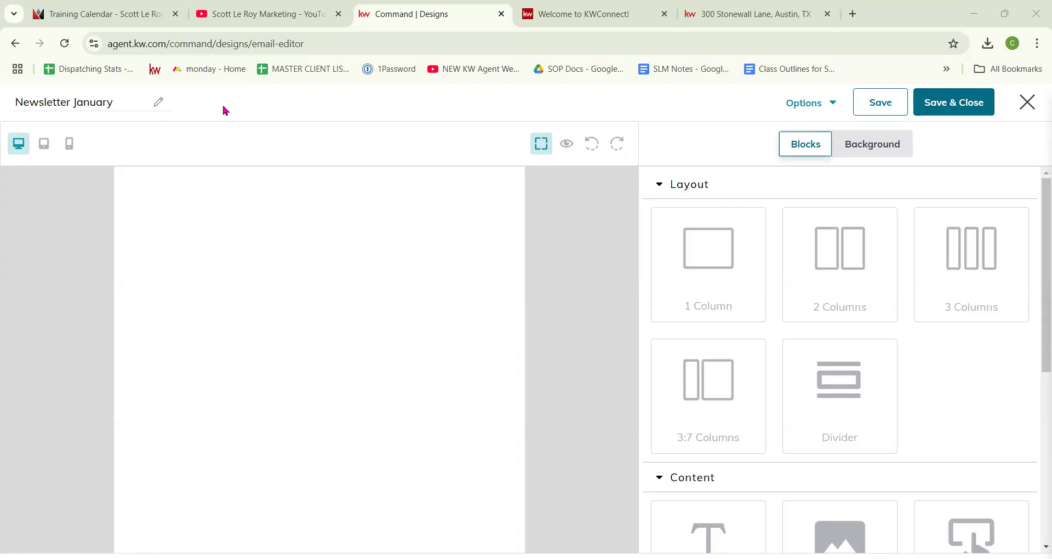
left_click(835, 104)
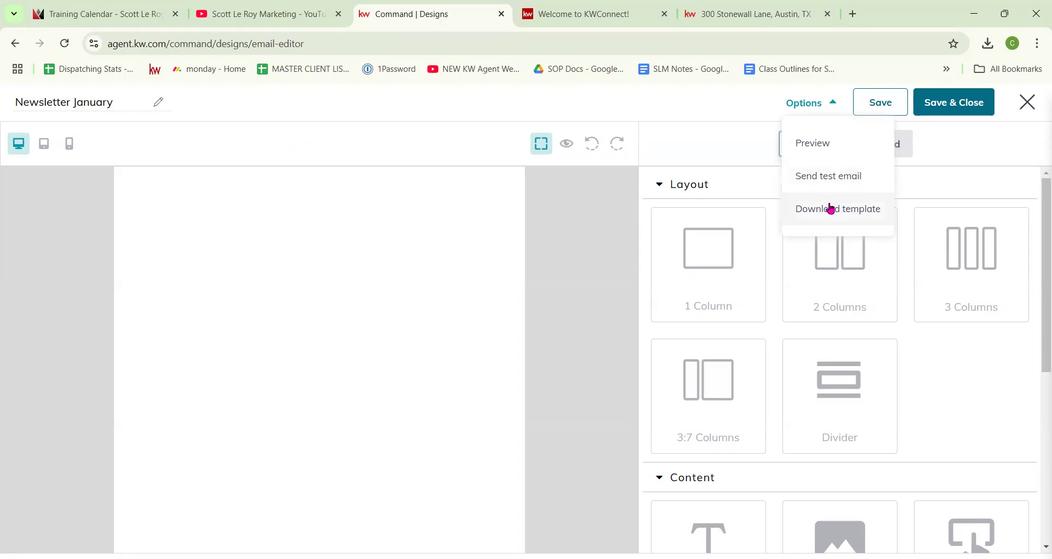
left_click(717, 115)
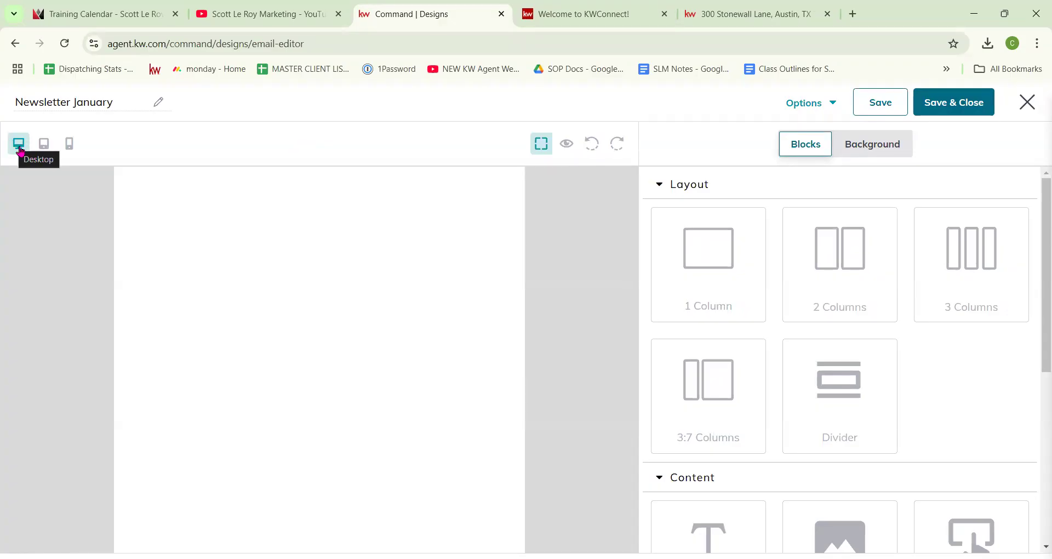
left_click(43, 146)
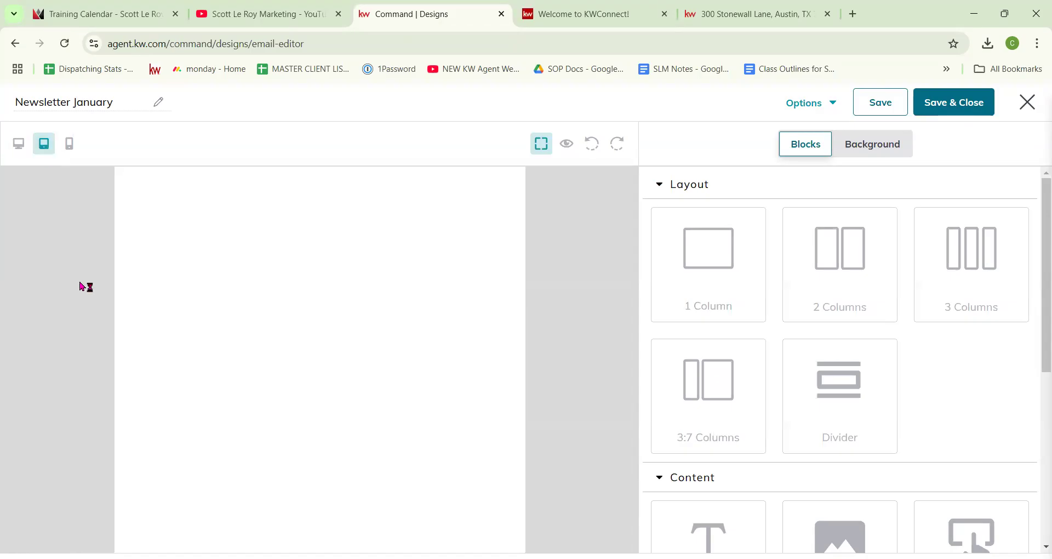
left_click(69, 145)
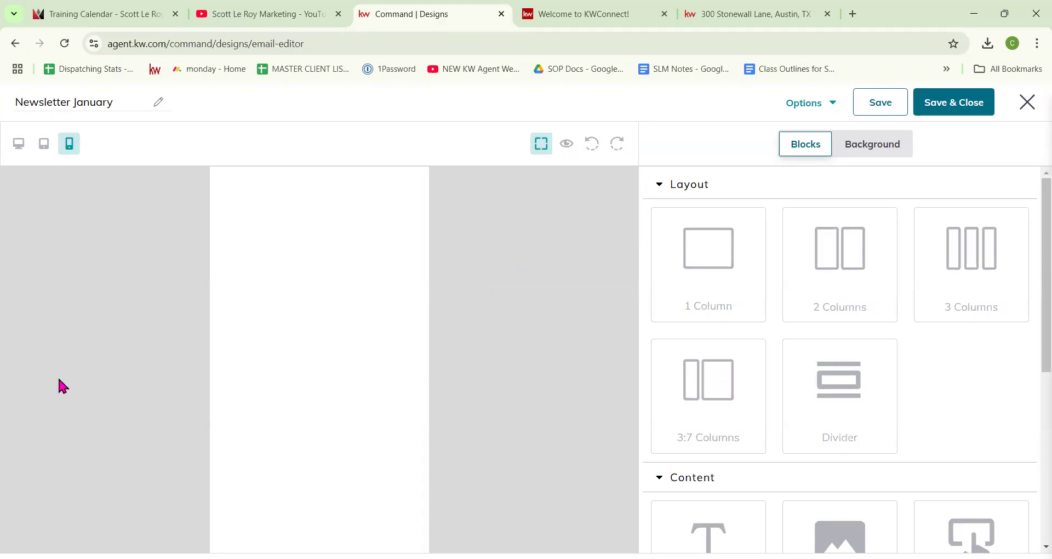
left_click(19, 144)
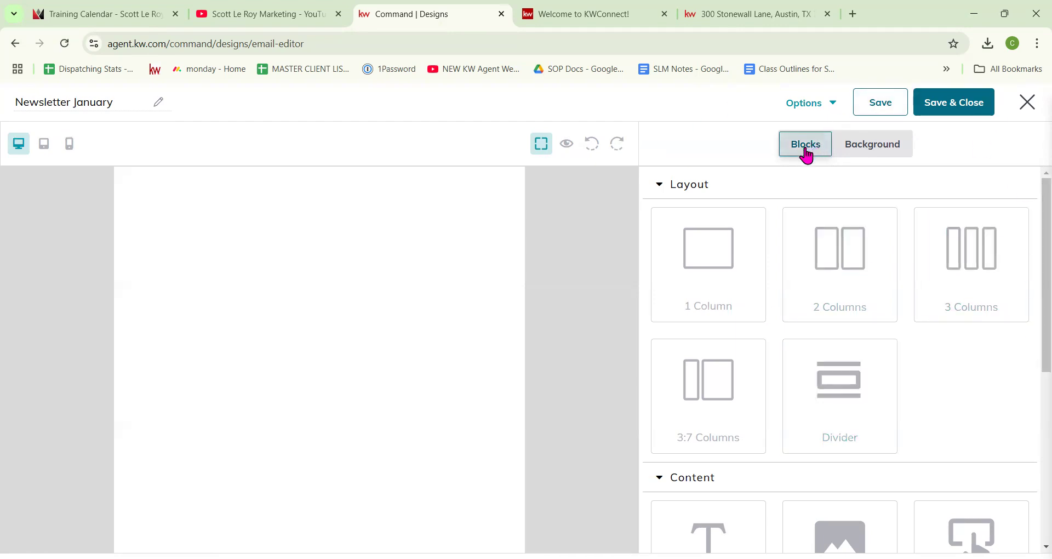
scroll(806, 312, "down", 1)
scroll(806, 312, "up", 1)
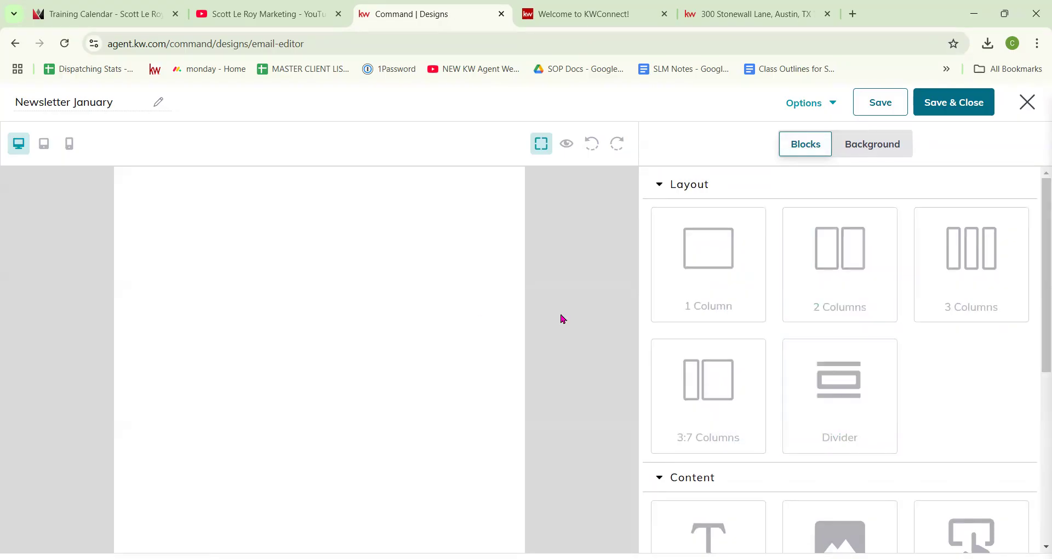
Step: In the email's Background settings, choose red hex cd1818 as the background colour
left_click(870, 145)
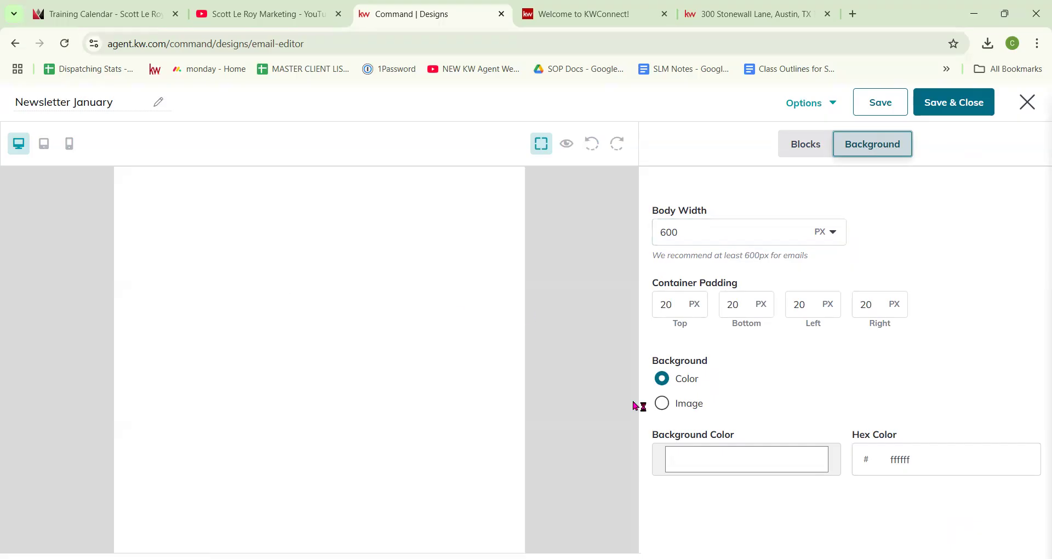
left_click(727, 455)
left_click_drag(744, 329, 791, 289)
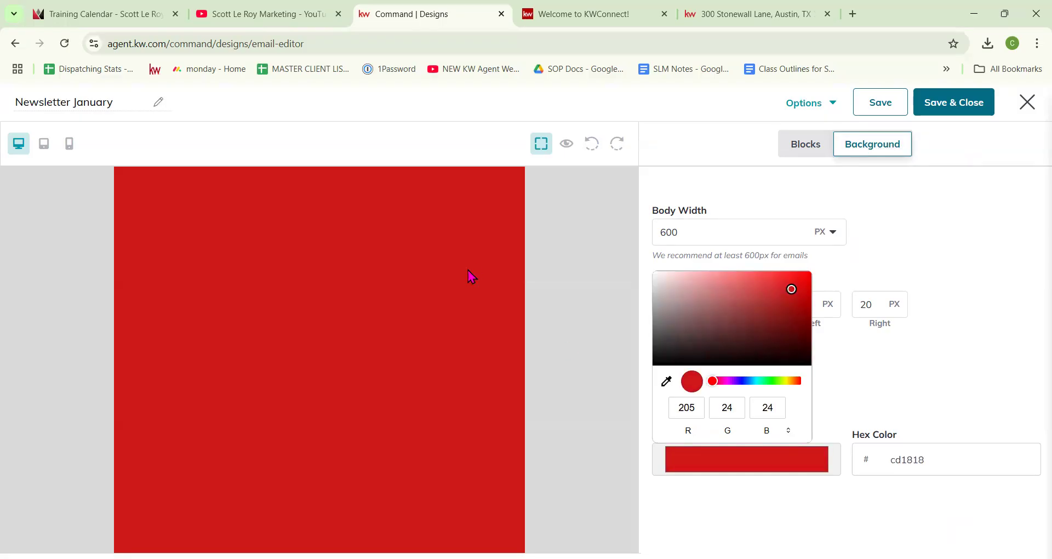
left_click(593, 145)
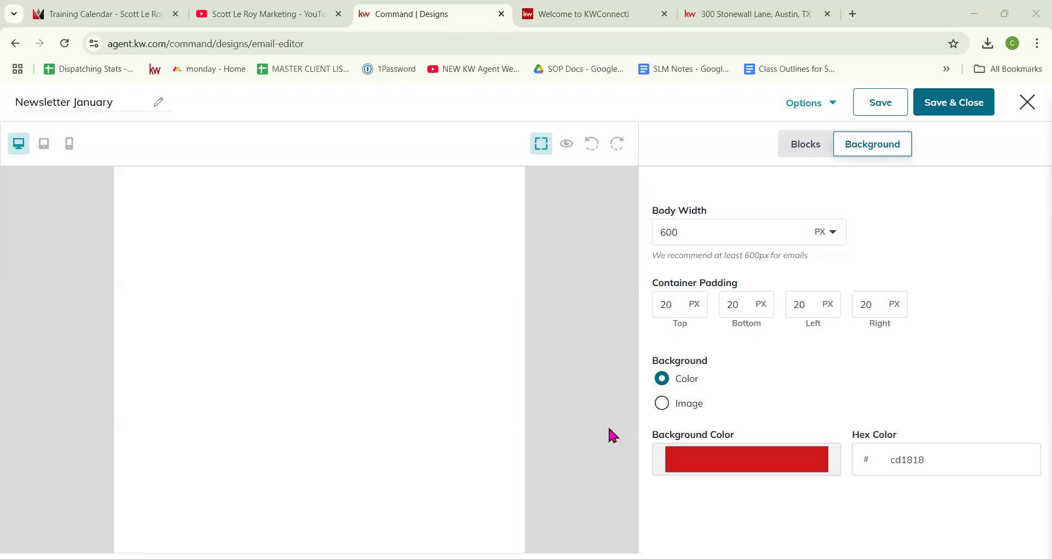
left_click(661, 410)
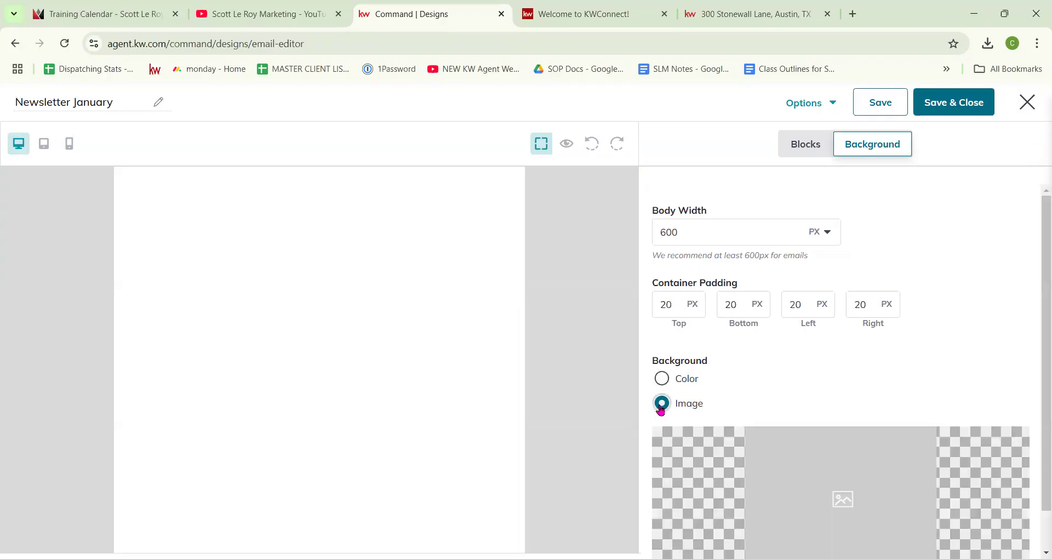
scroll(804, 390, "down", 1)
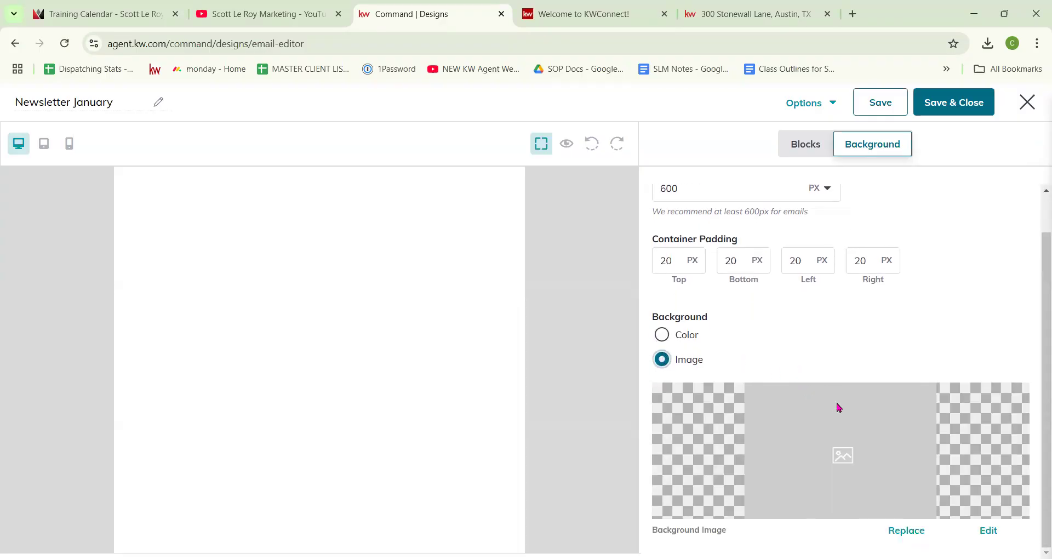
left_click(906, 530)
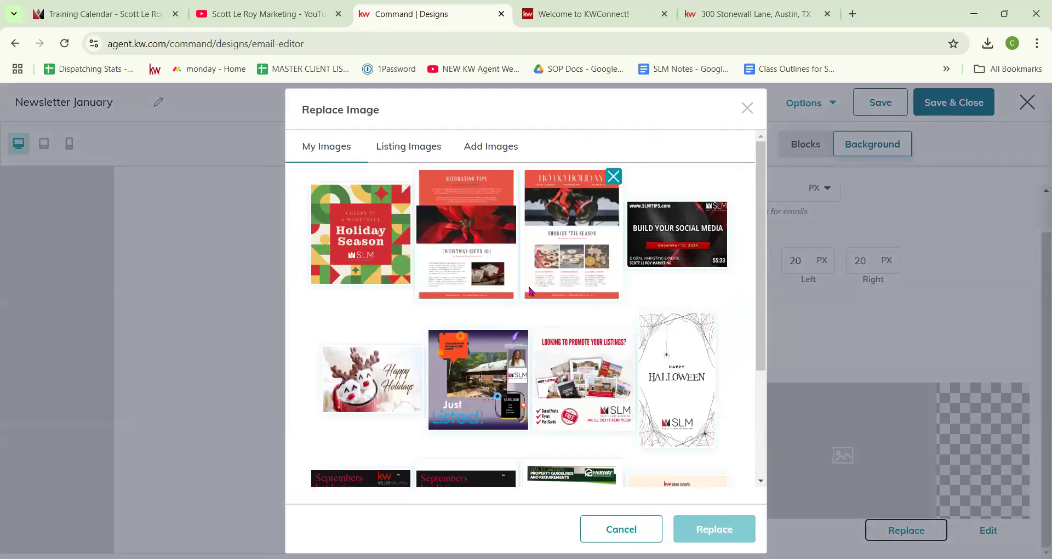
left_click(410, 147)
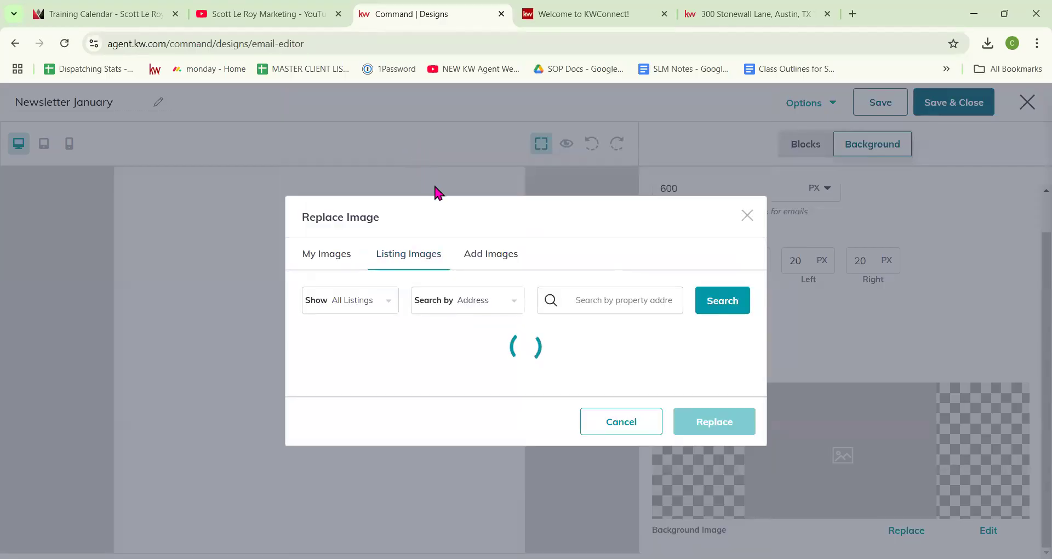
left_click(493, 255)
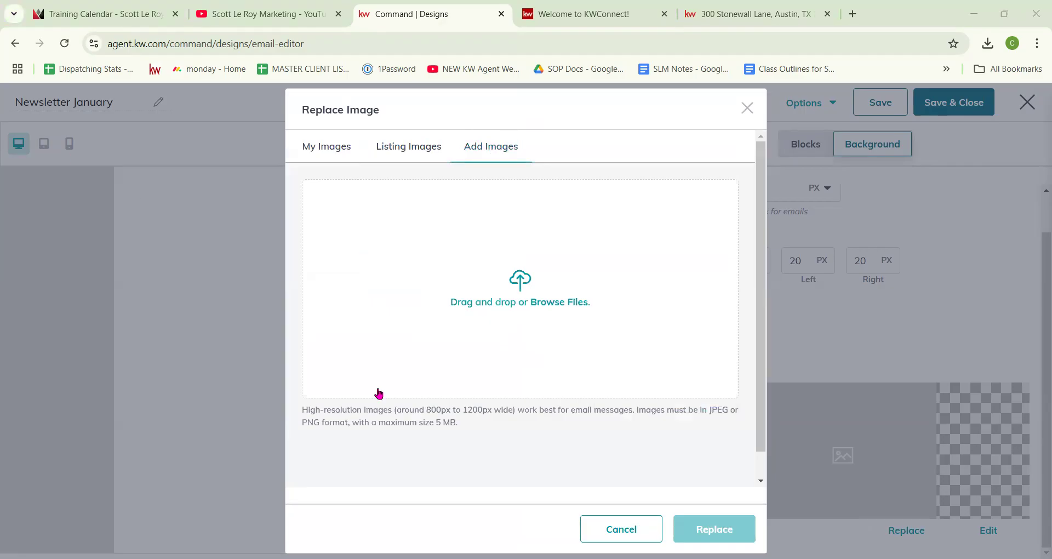
left_click(748, 108)
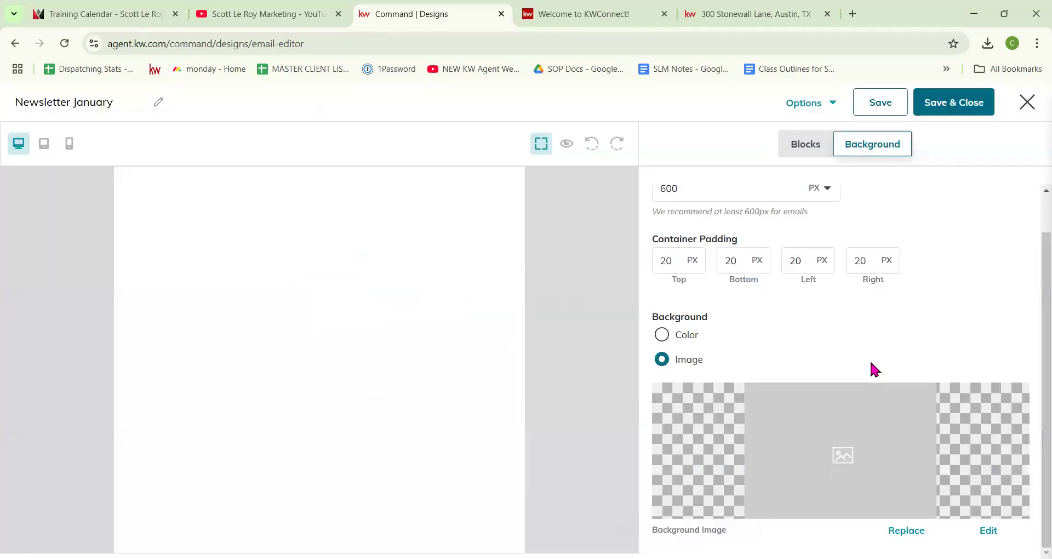
left_click(988, 530)
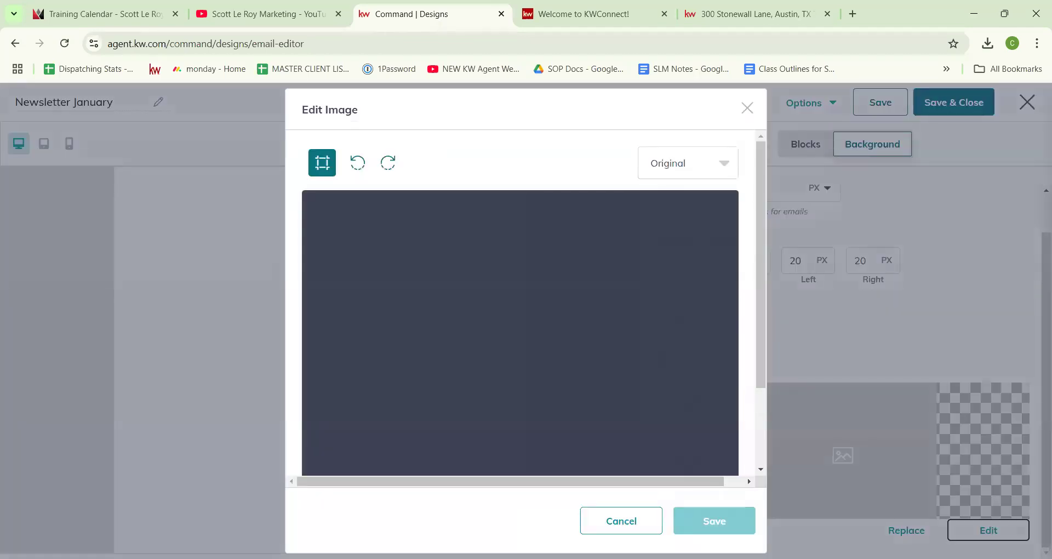
left_click(747, 108)
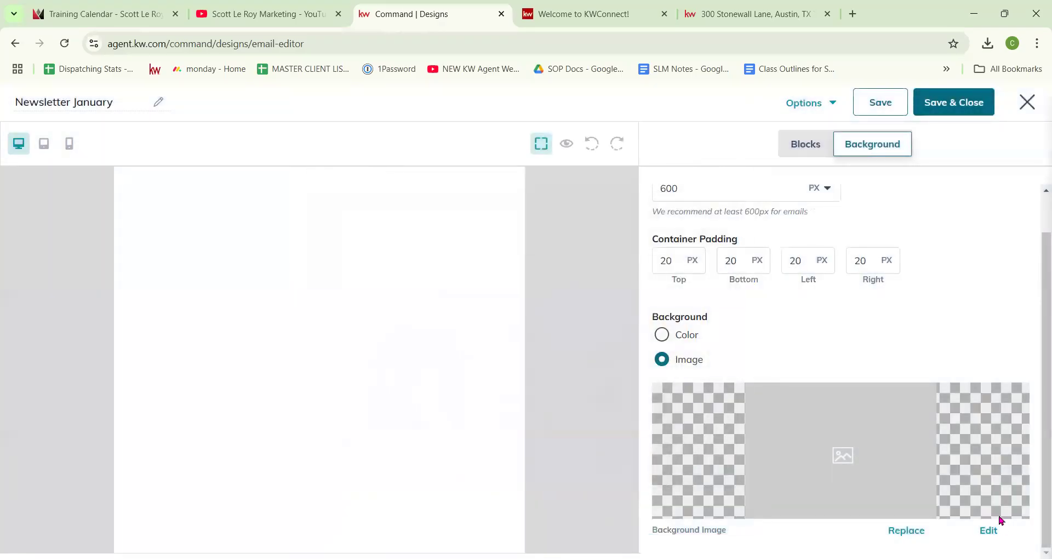
left_click(661, 335)
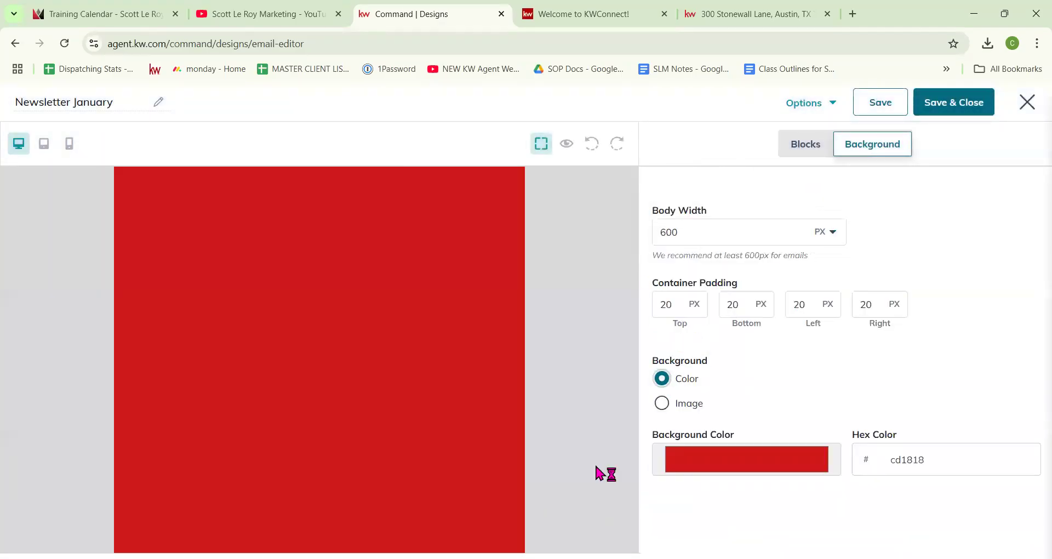
Step: Change the email background colour from red to white, hex ffffff
left_click(691, 459)
left_click_drag(792, 289, 644, 271)
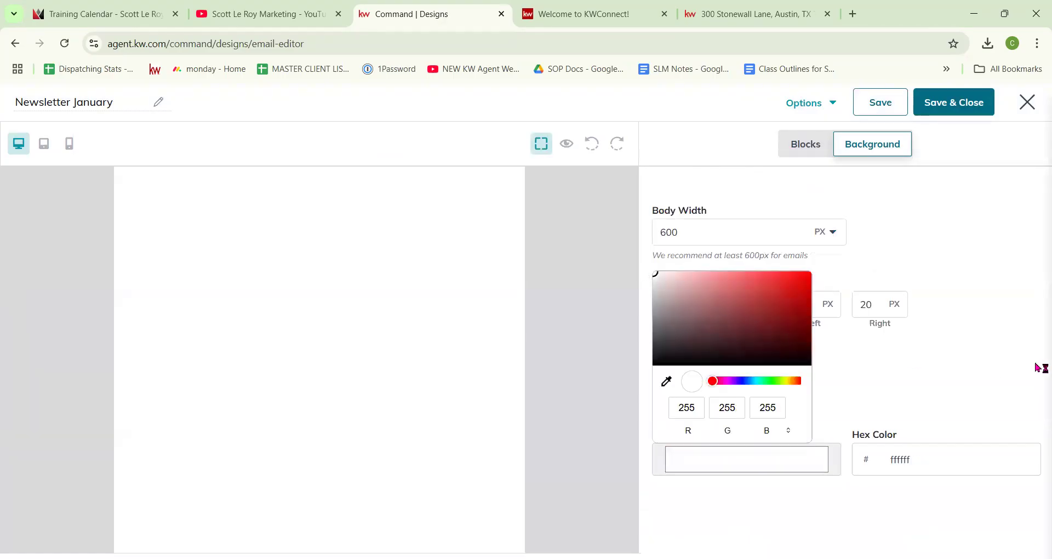
left_click(988, 412)
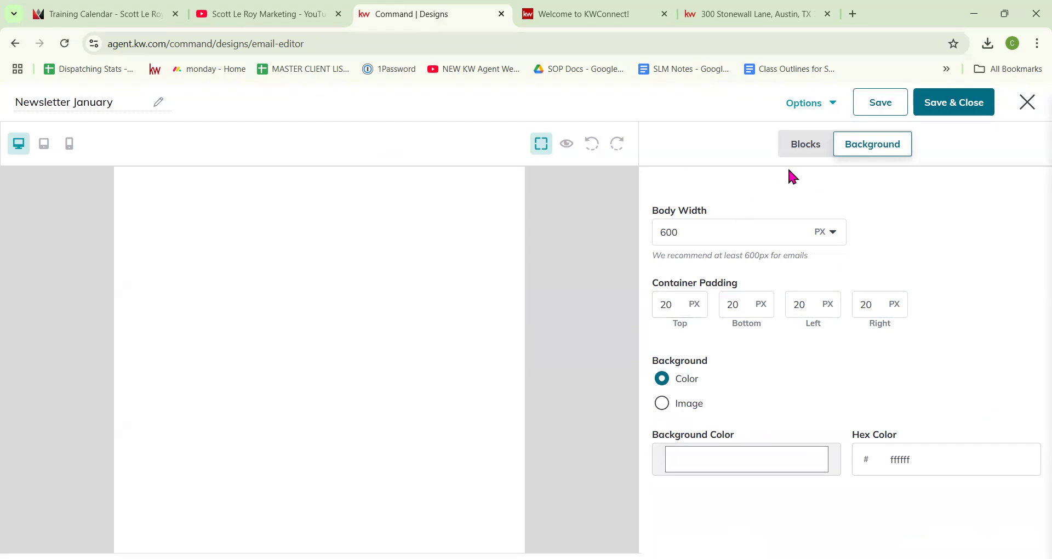
Step: Add one-column, divider, two-column, three-column, 3:7 and another one-column rows to the layout
left_click(809, 147)
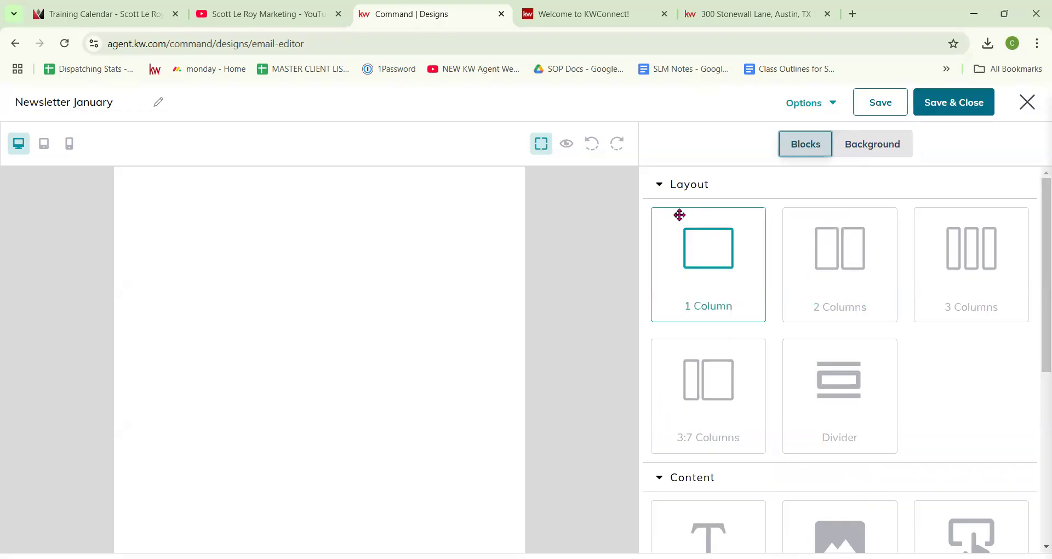
left_click_drag(718, 270, 331, 244)
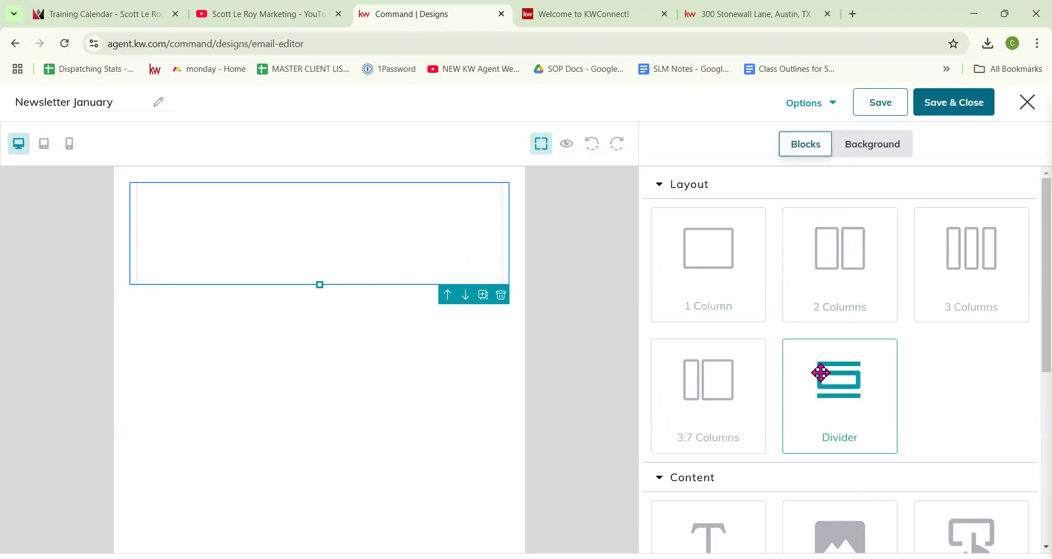
left_click_drag(807, 375, 327, 323)
left_click(660, 150)
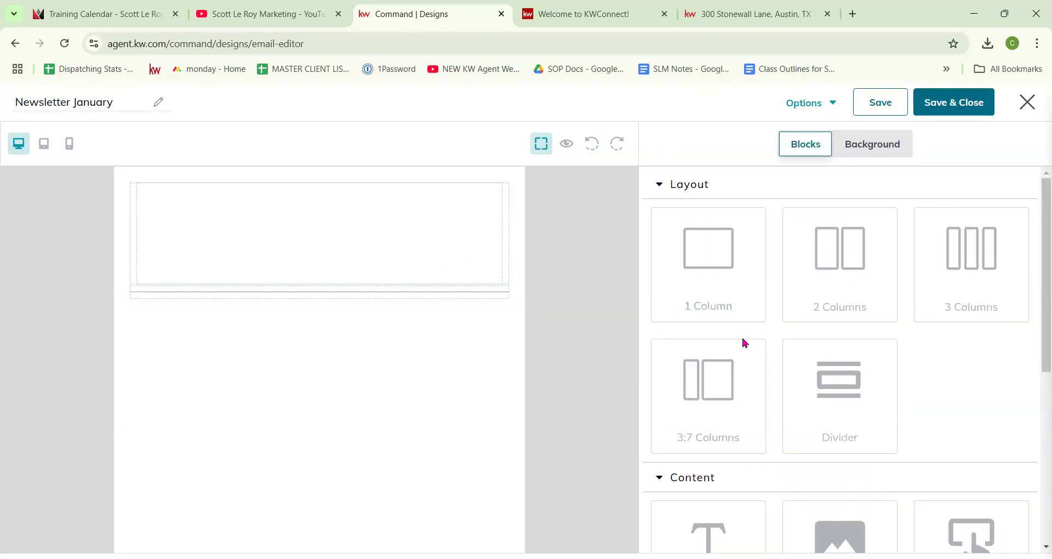
left_click_drag(858, 279, 346, 367)
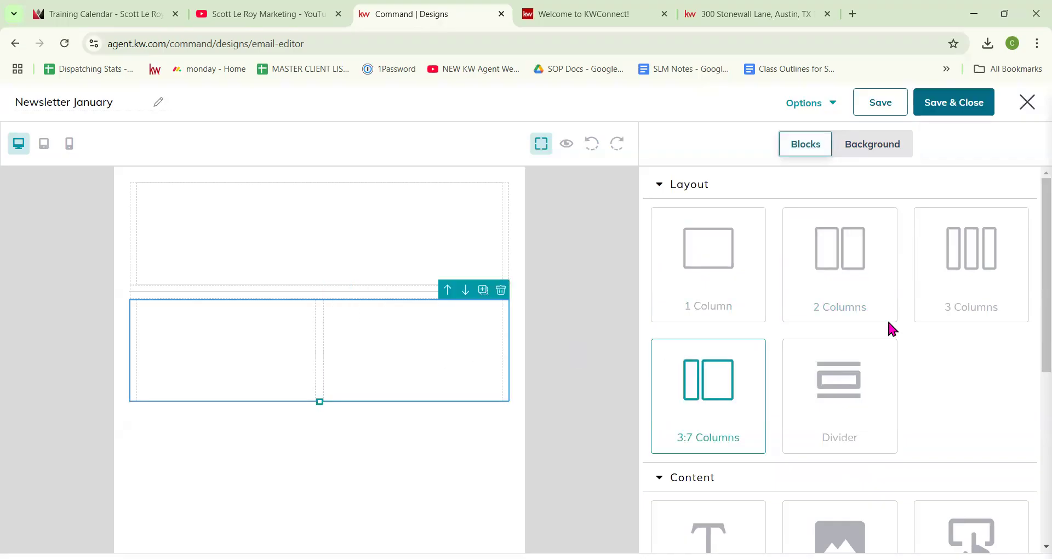
left_click_drag(1000, 264, 429, 468)
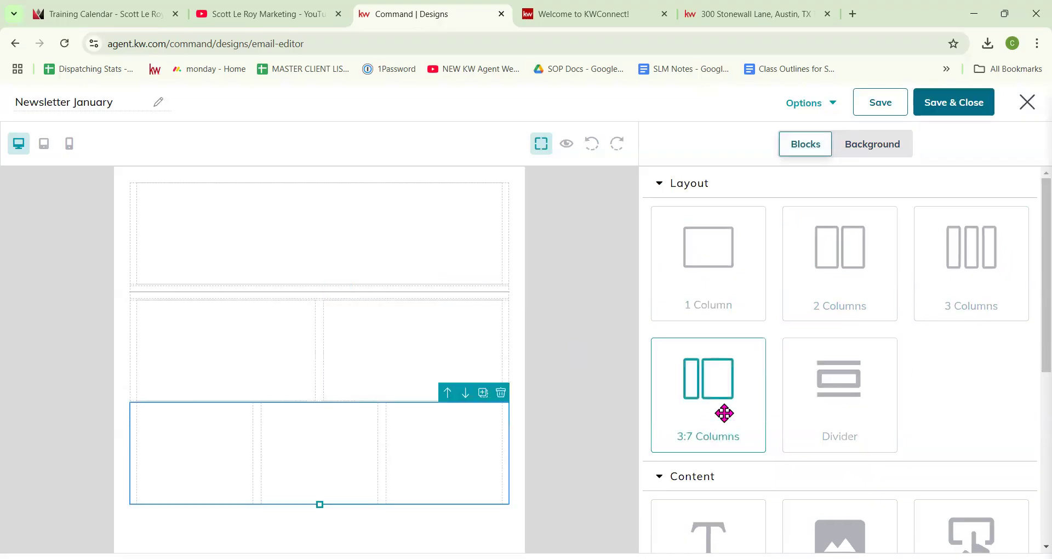
scroll(726, 413, "down", 1)
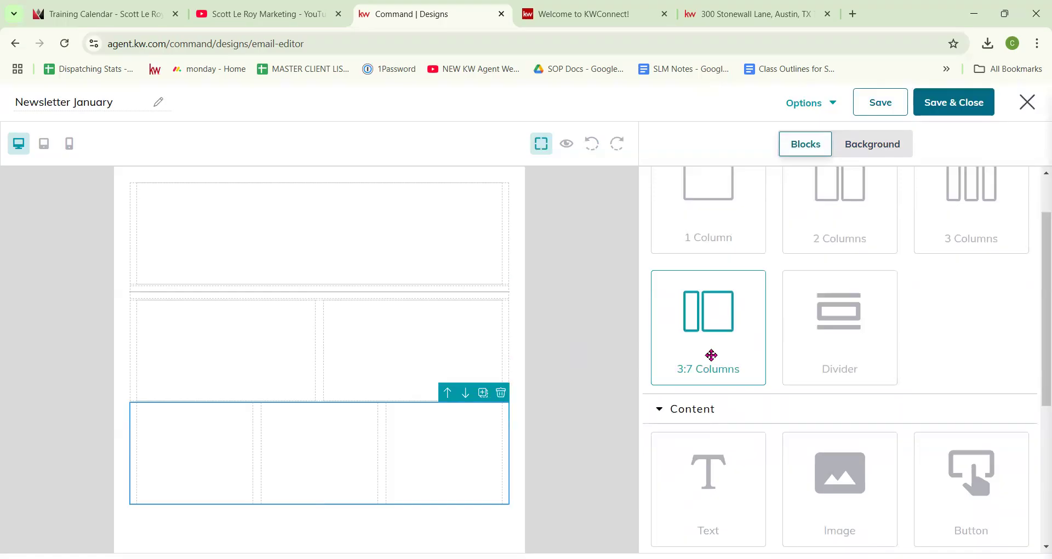
left_click(711, 355)
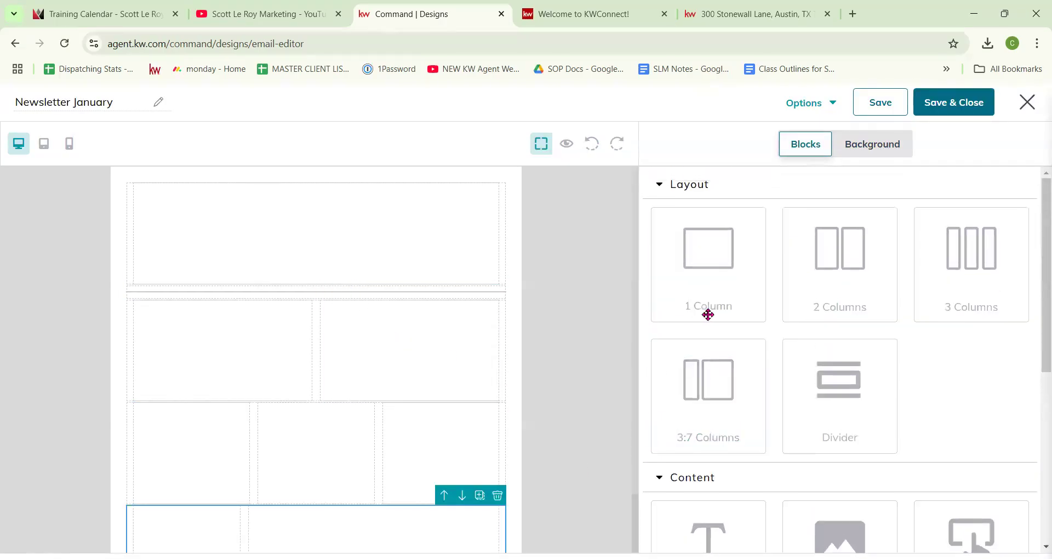
left_click_drag(718, 278, 357, 298)
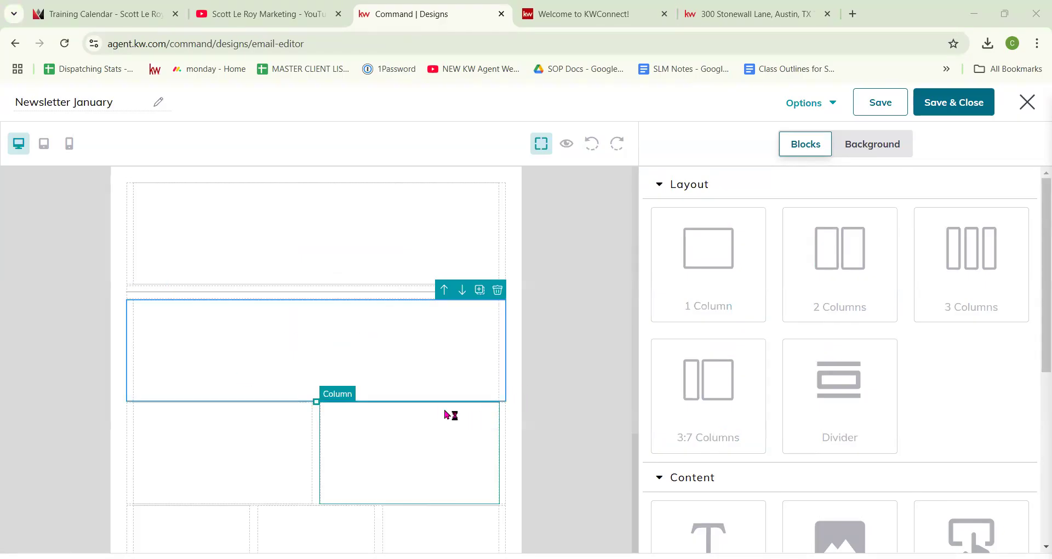
Step: Delete the extra one-column, two-column, three-column and 3:7 rows, then select the top column
left_click(492, 320)
left_click(295, 260)
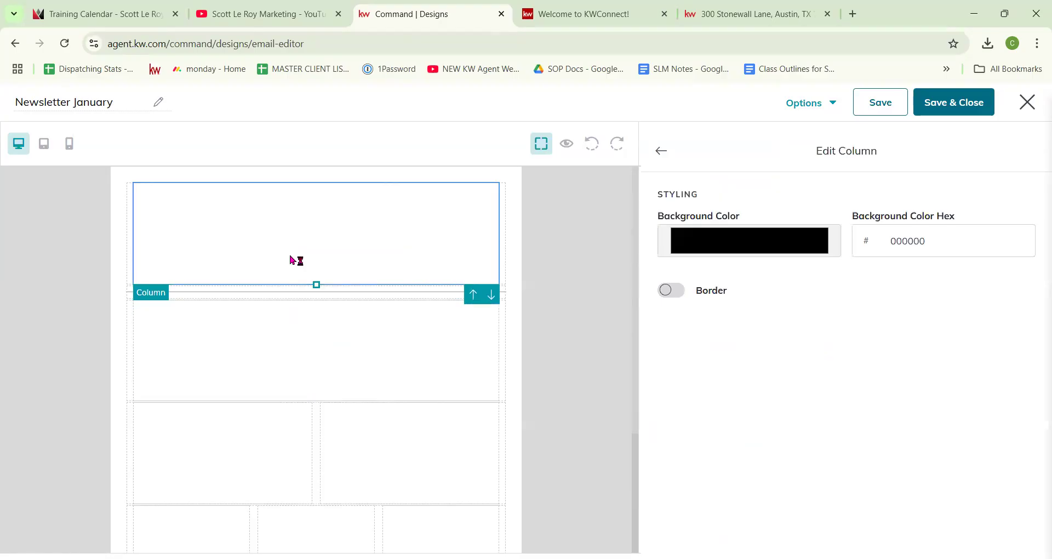
left_click(496, 289)
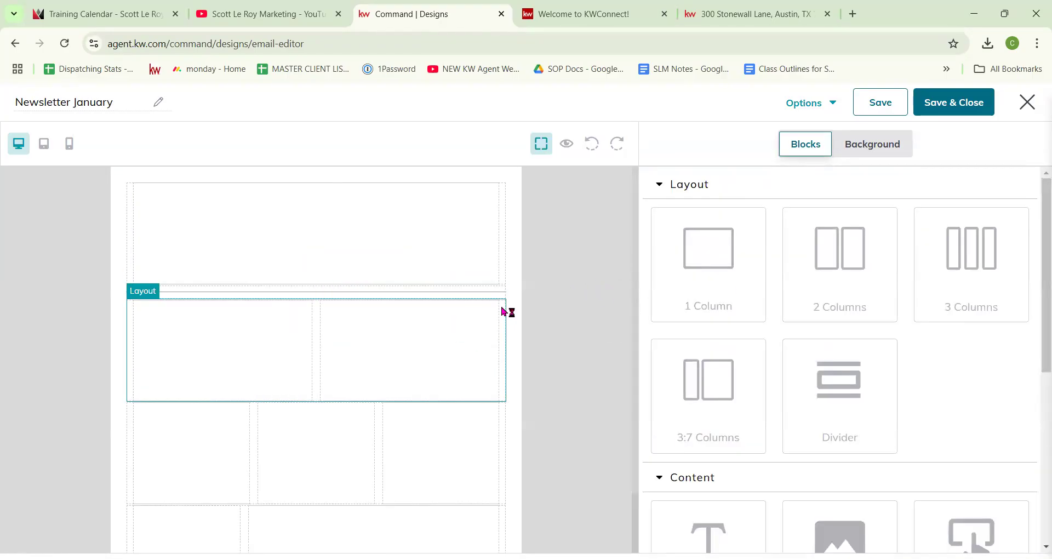
left_click(497, 289)
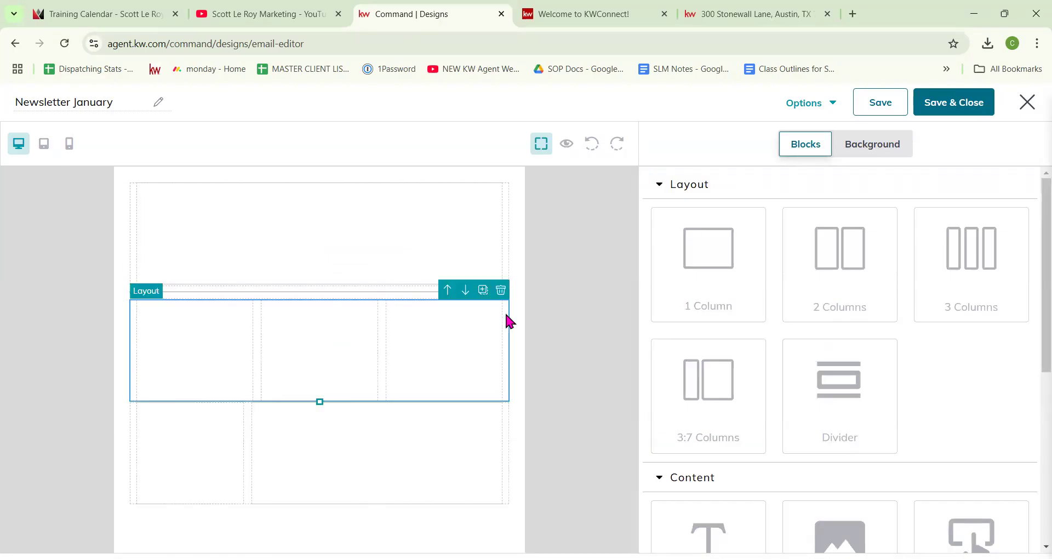
left_click(500, 290)
left_click(500, 291)
left_click(374, 251)
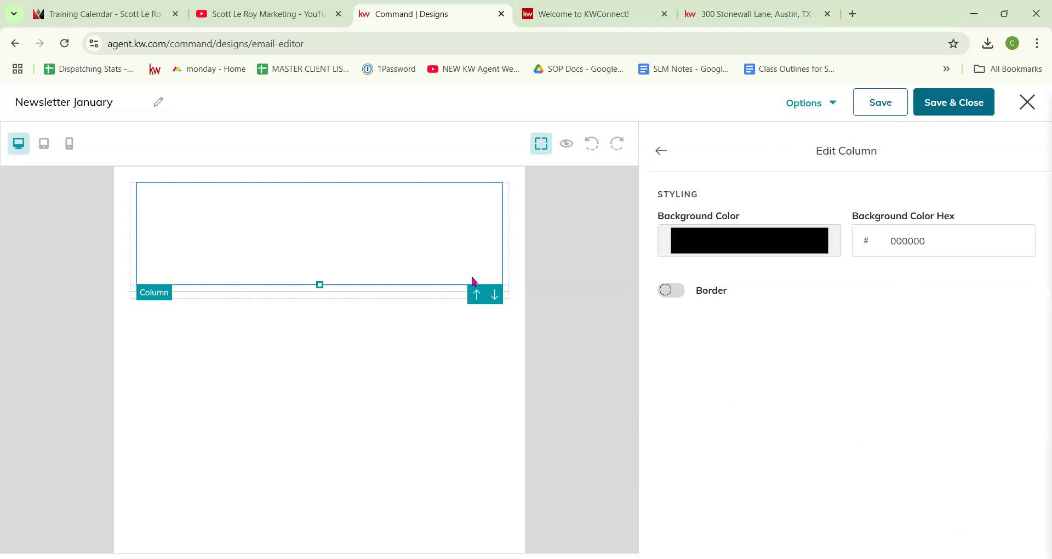
Step: Enable a border on the top column and set its width to 5 px
left_click(740, 247)
left_click_drag(742, 296, 783, 268)
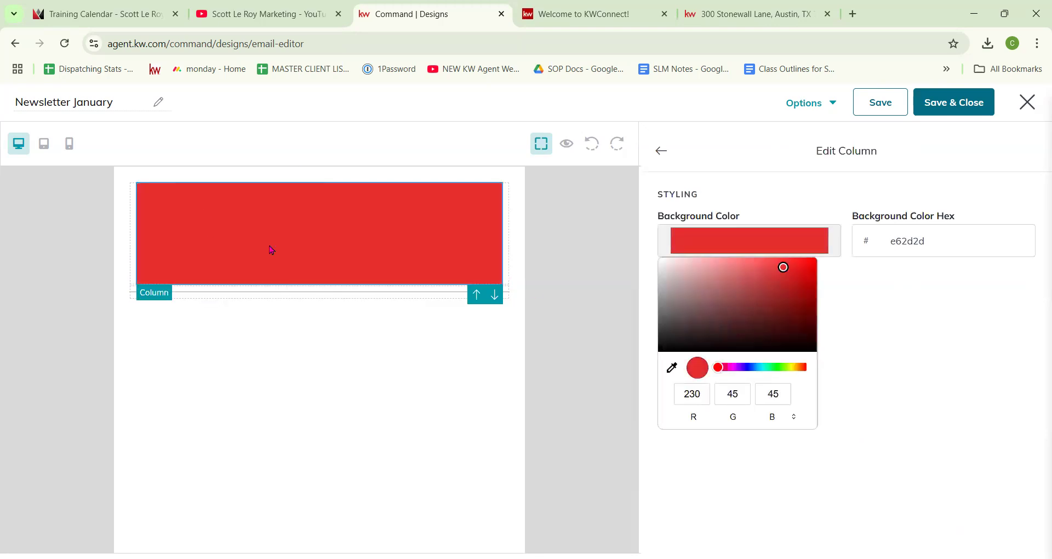
left_click(841, 273)
left_click(671, 294)
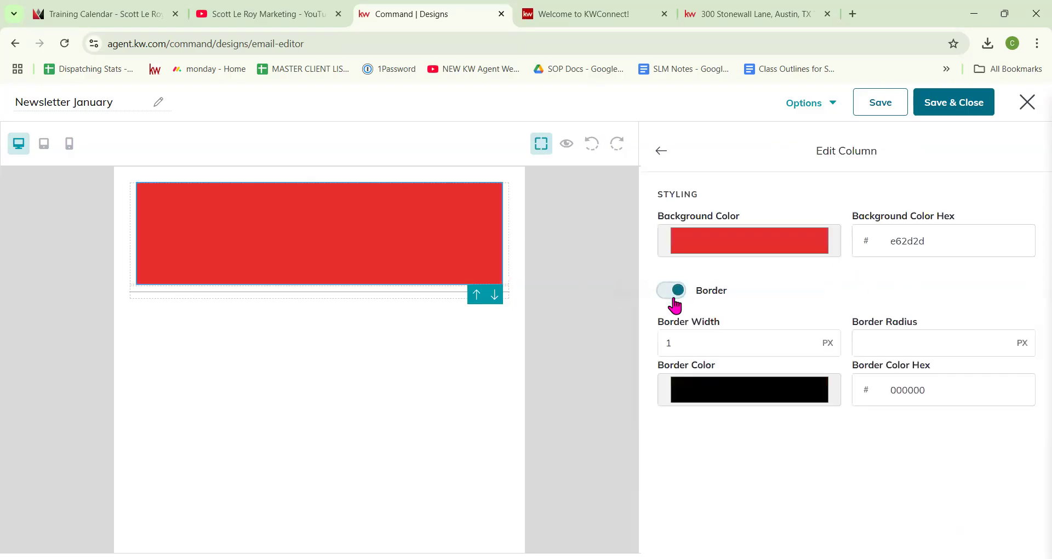
double_click(732, 344)
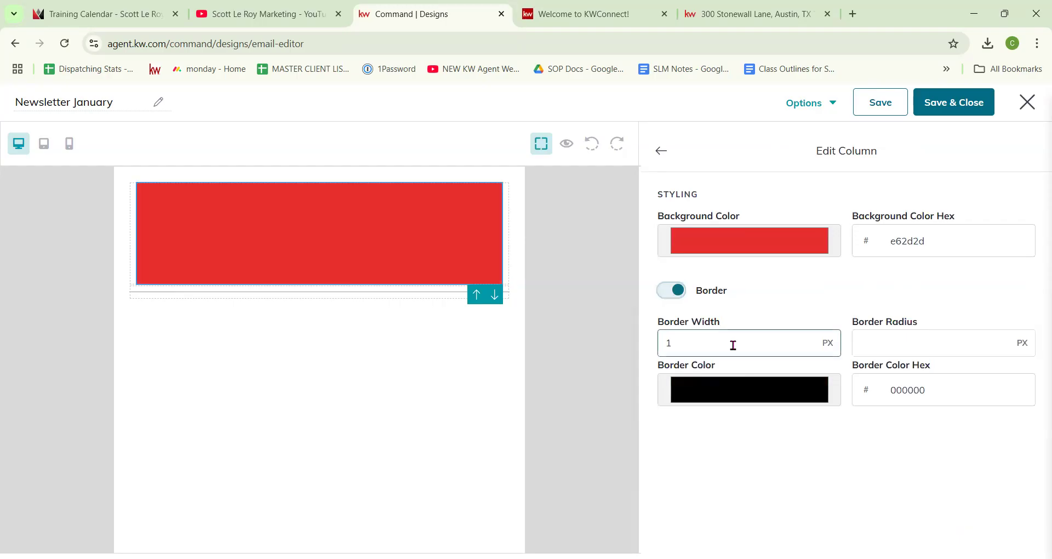
type("5")
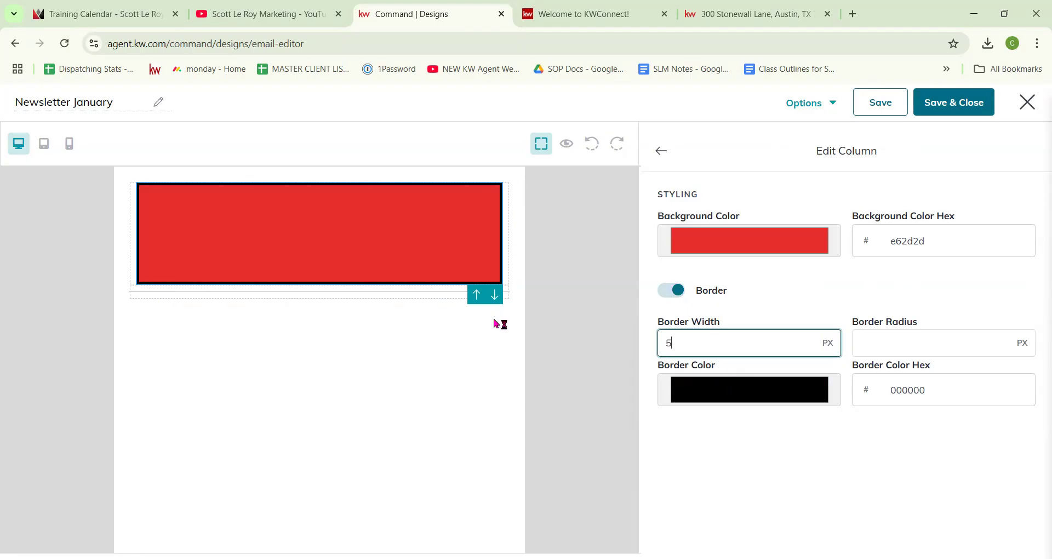
left_click(889, 341)
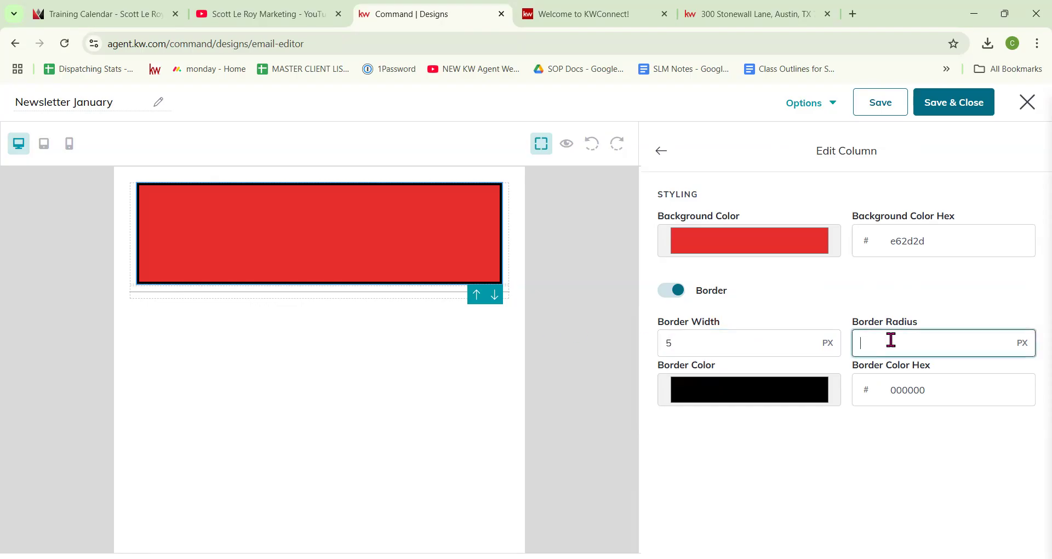
Step: Reset the column's background colour to white, ffffff
left_click(713, 237)
left_click_drag(754, 278, 645, 257)
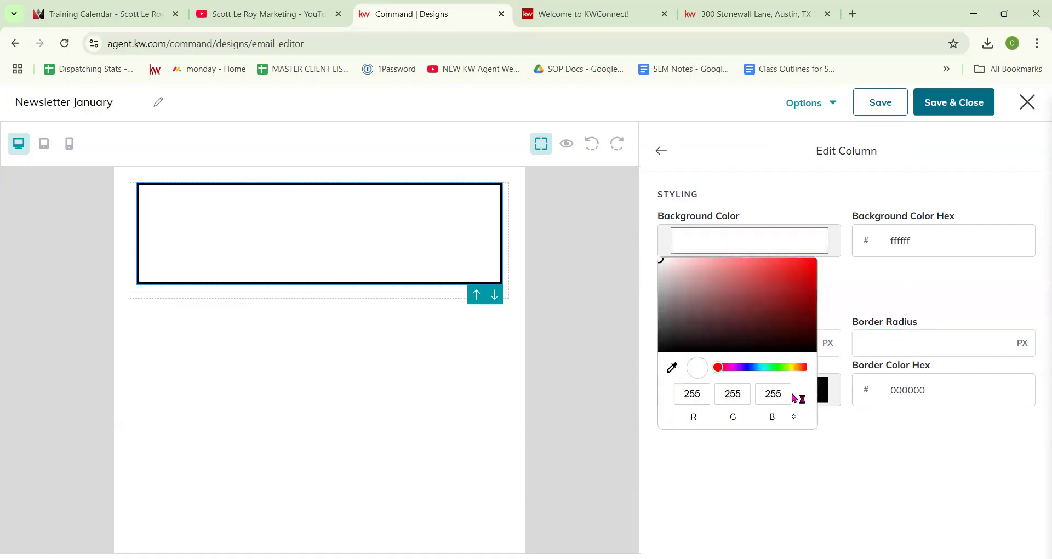
left_click(876, 432)
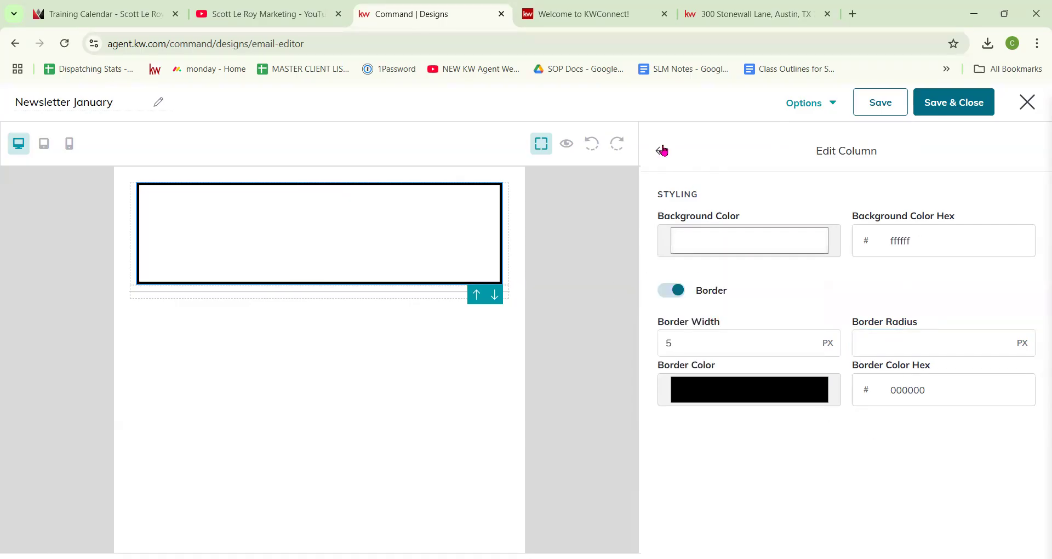
left_click(661, 150)
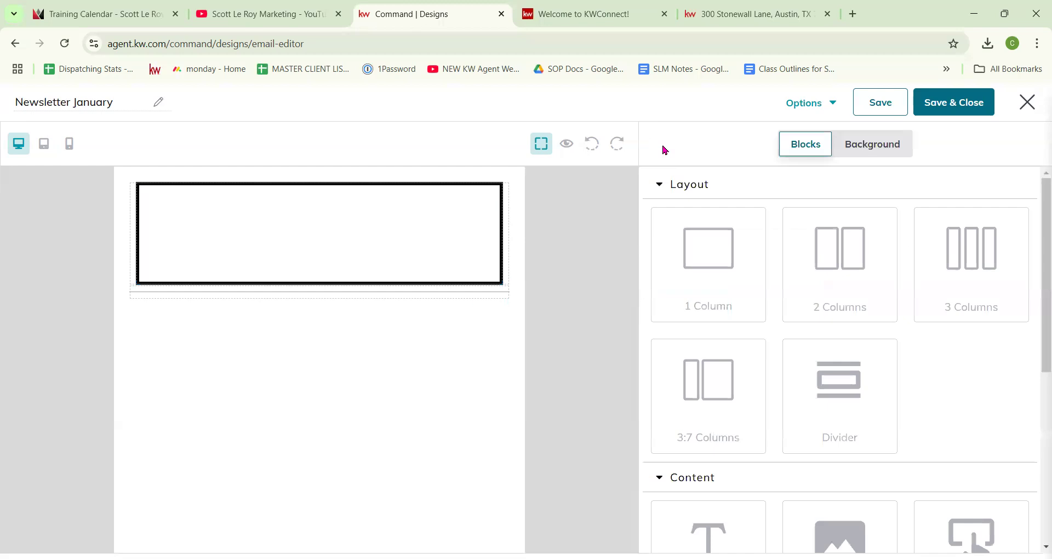
Step: Add a Text block in the header column reading 'January Newsletter'
left_click(661, 184)
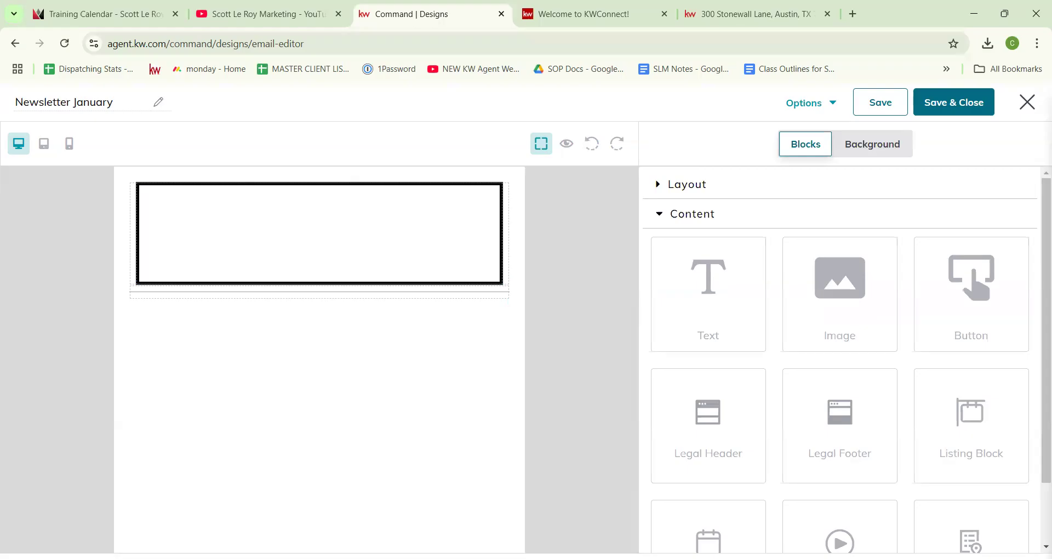
scroll(777, 399, "down", 1)
scroll(765, 352, "up", 1)
left_click_drag(740, 312, 405, 262)
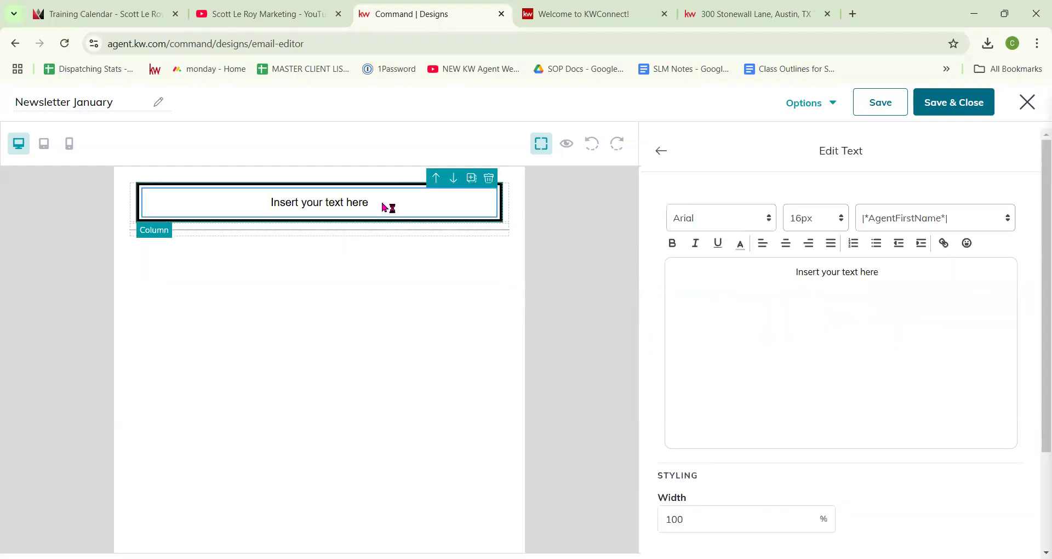
triple_click(828, 268)
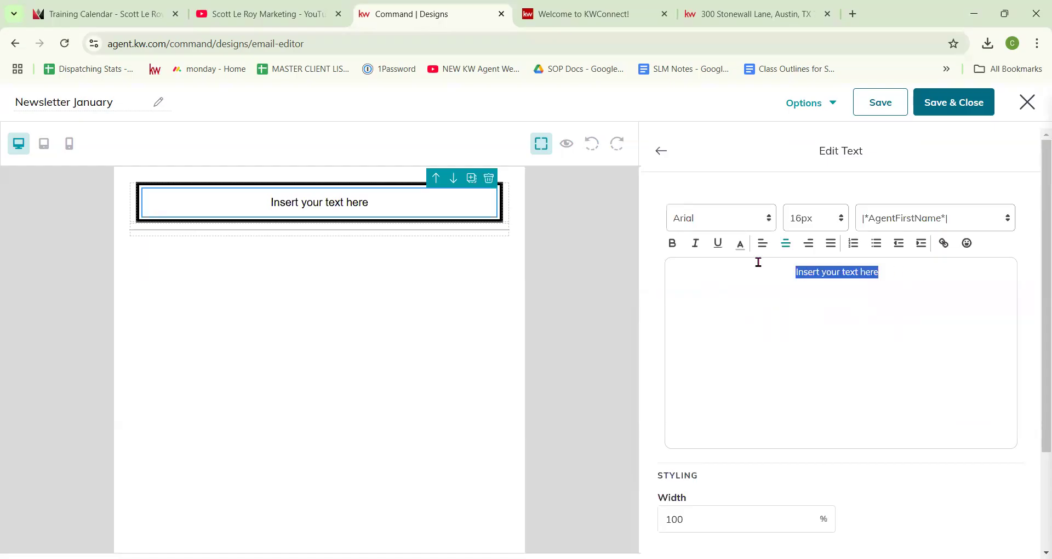
type("January Newsletter")
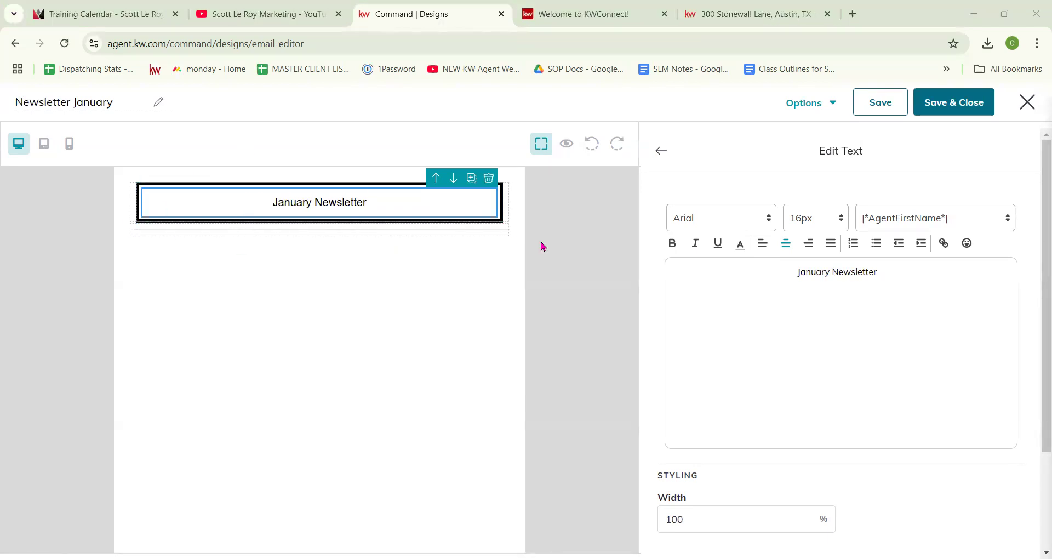
Step: Set the text block's top and bottom container padding to 50 px and width to 100%
scroll(772, 385, "down", 1)
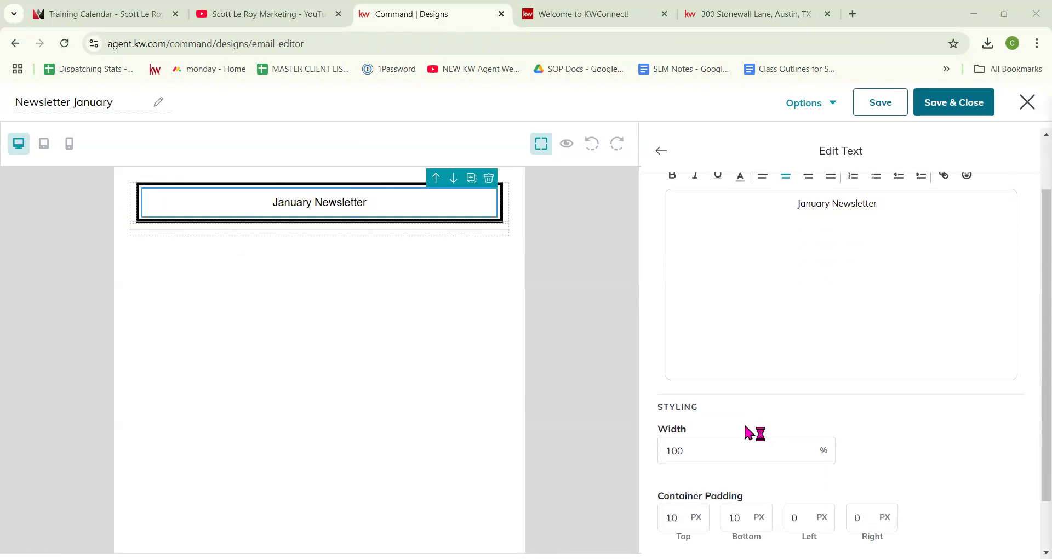
left_click(719, 445)
key("shift+Left")
key("shift+Left")
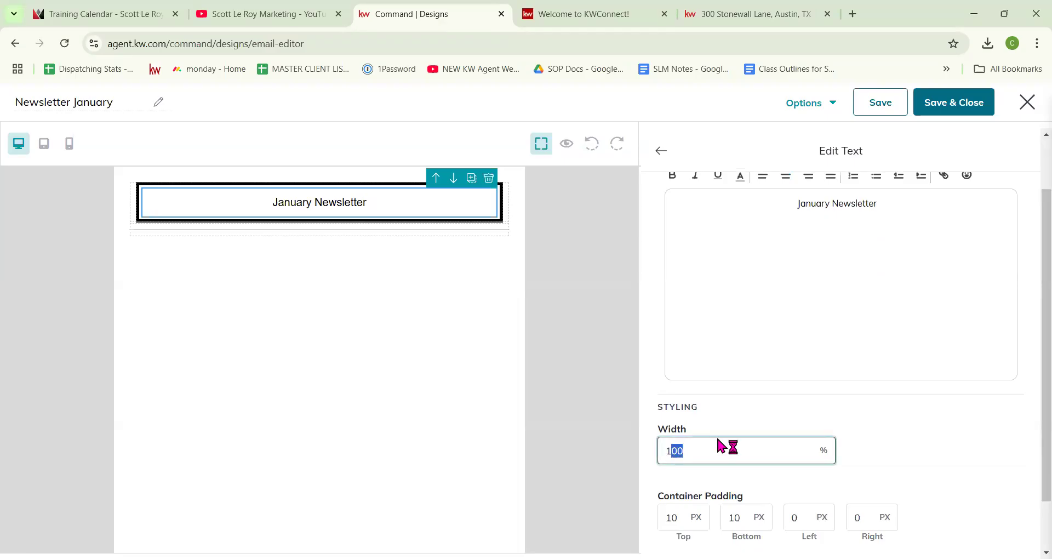
key("shift+Left")
type("50")
scroll(711, 425, "down", 1)
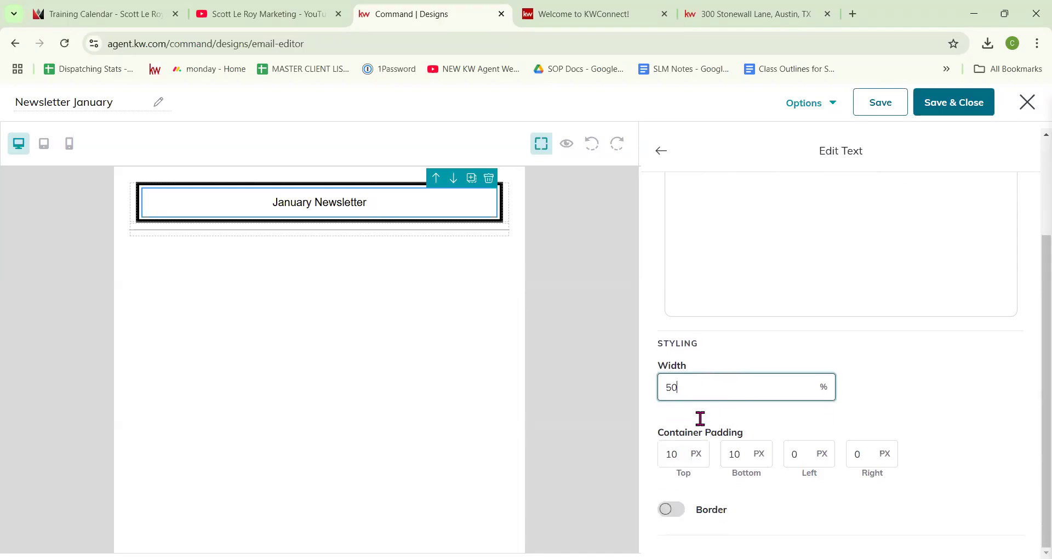
double_click(679, 441)
type("50")
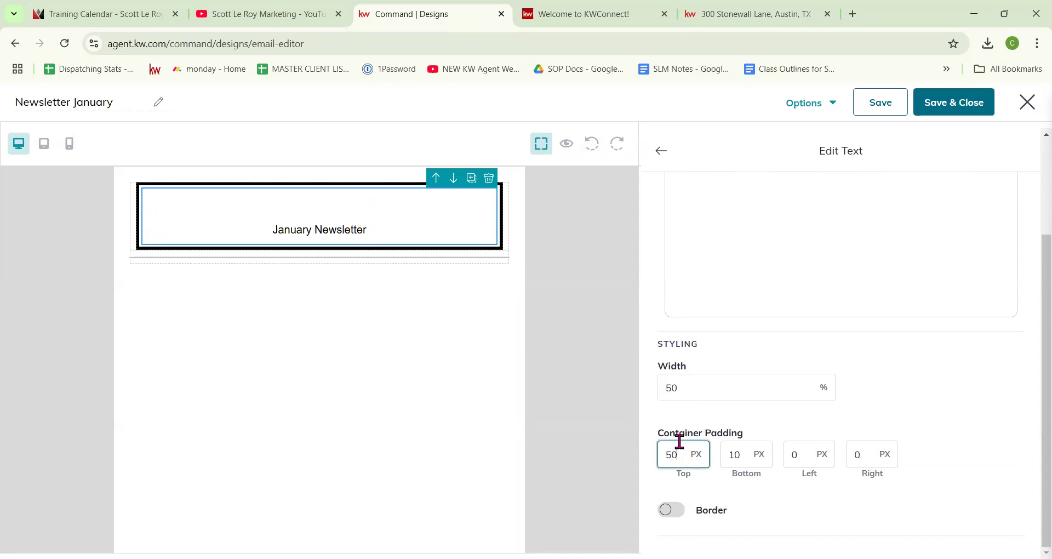
double_click(732, 453)
type("5")
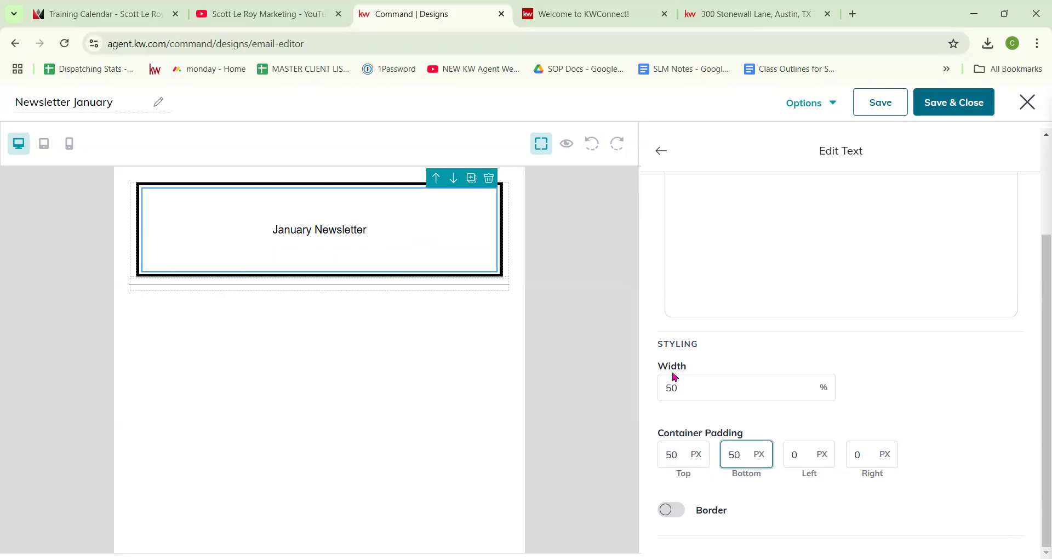
left_click_drag(735, 389, 638, 401)
type("10")
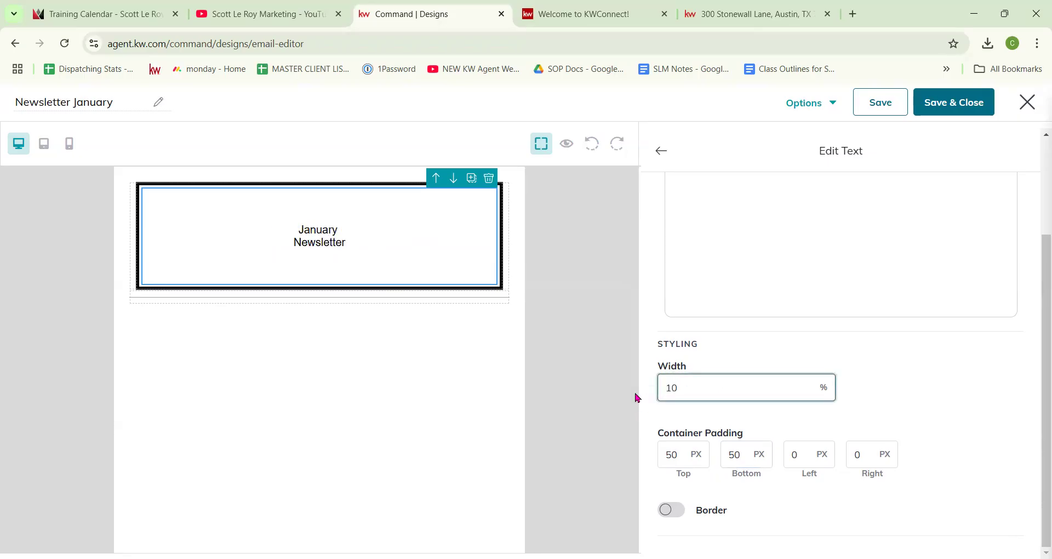
type("0")
Step: Select the whole 'January Newsletter' heading text for formatting
scroll(819, 293, "up", 3)
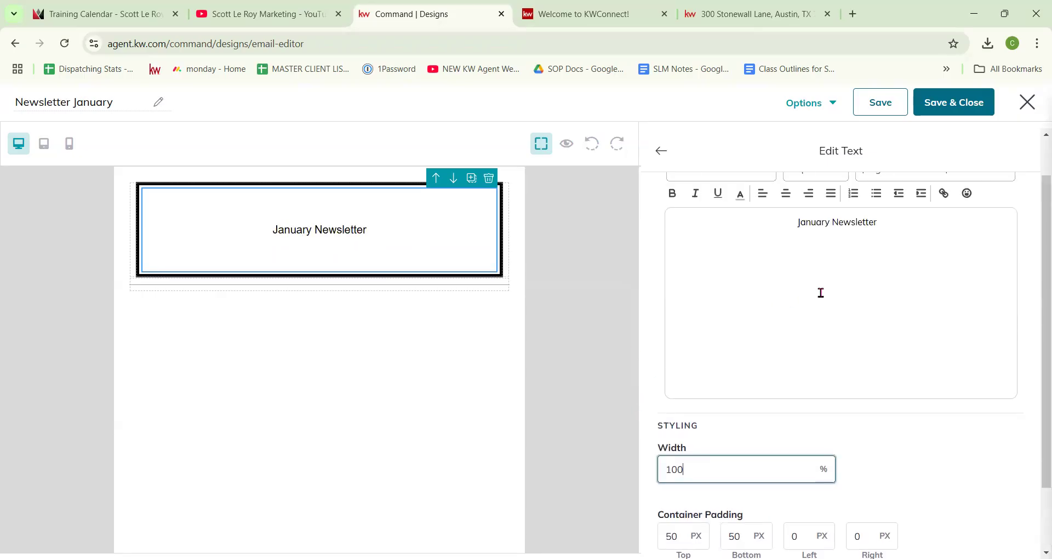
left_click(878, 271)
left_click_drag(878, 272, 822, 272)
left_click(888, 273)
left_click_drag(915, 274, 794, 279)
left_click(758, 224)
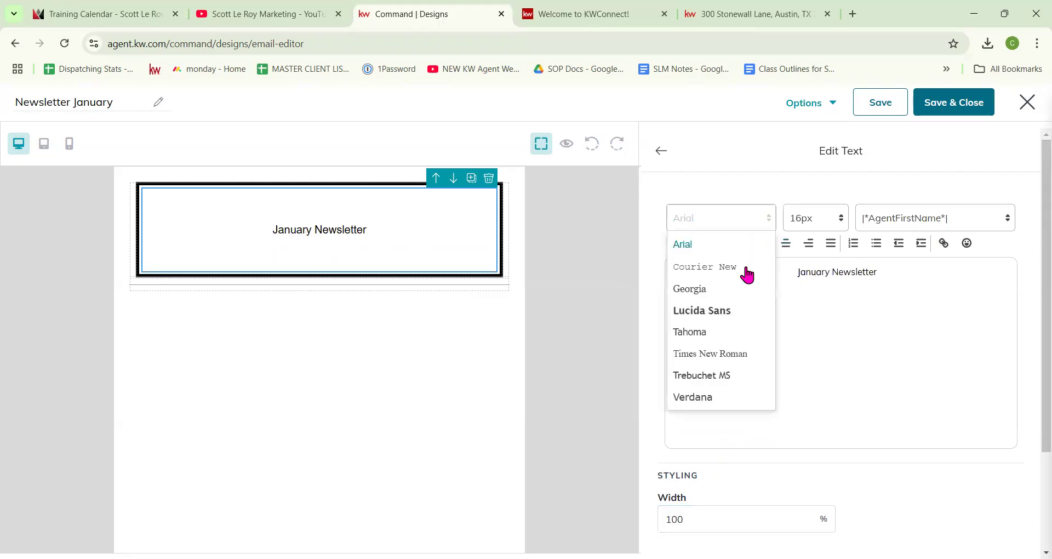
Step: Set the heading font to Times New Roman at 46px
left_click(722, 355)
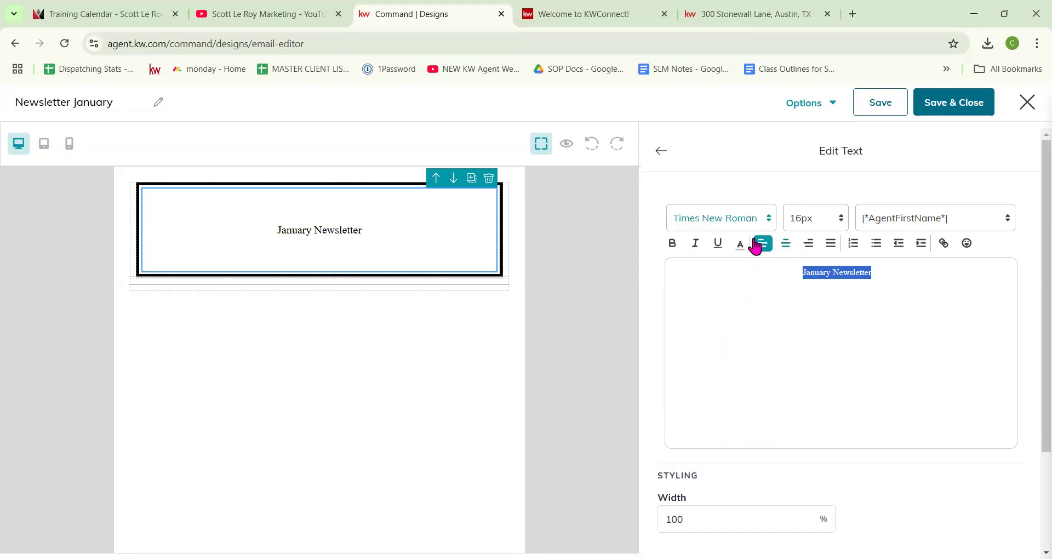
left_click(821, 219)
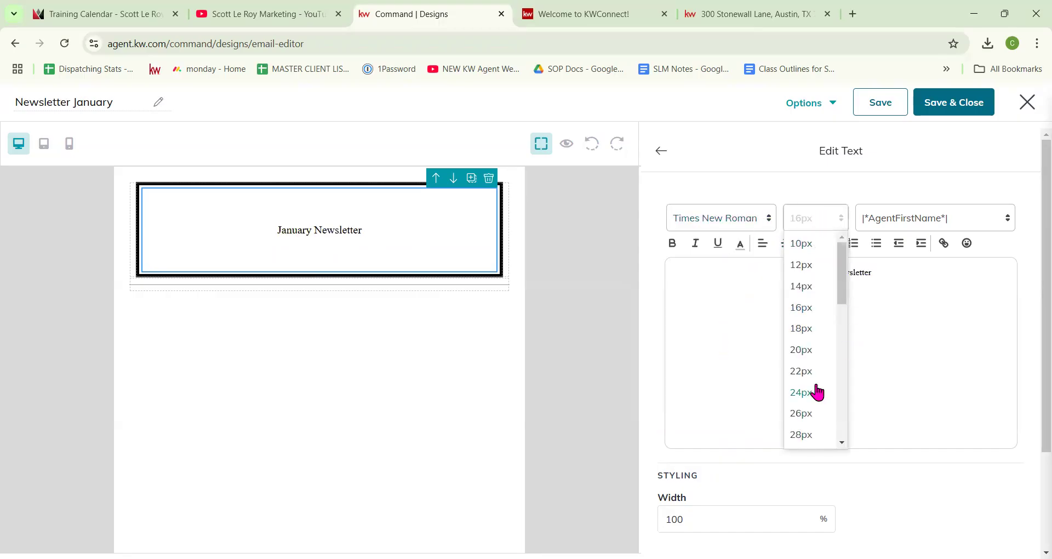
scroll(809, 400, "down", 4)
left_click(804, 423)
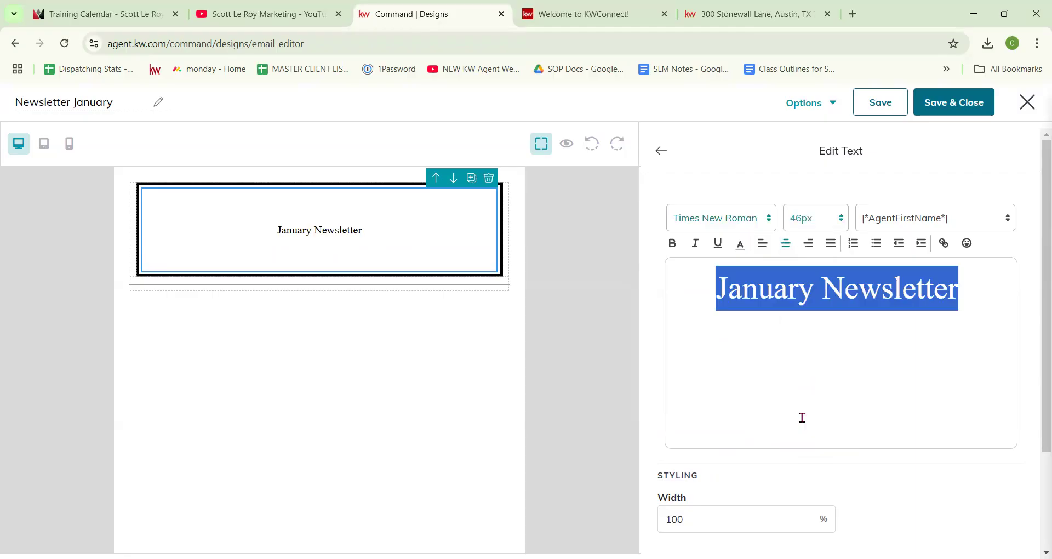
Step: Make the heading bold and colour it light blue
left_click(673, 248)
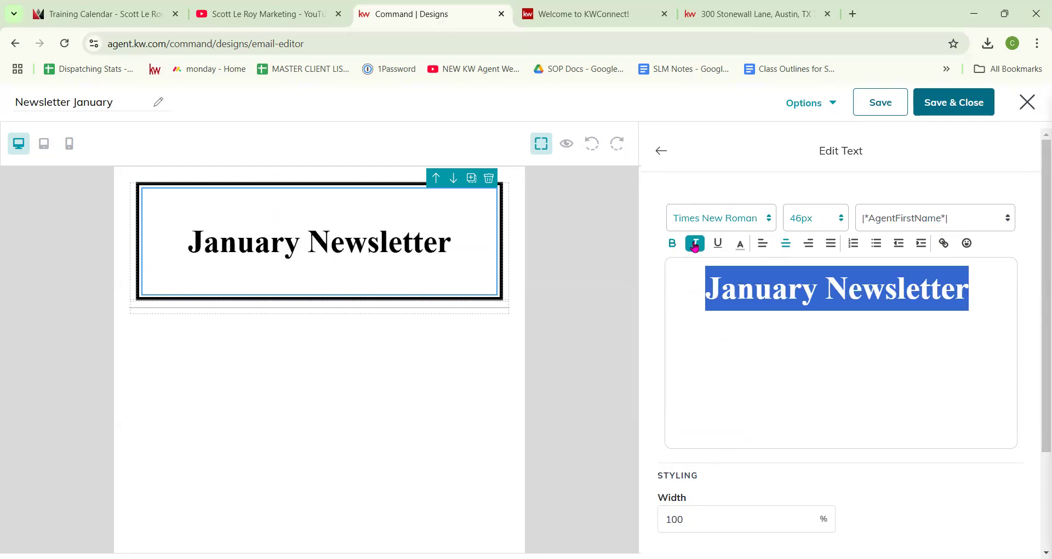
left_click(695, 245)
left_click(695, 245)
left_click(717, 245)
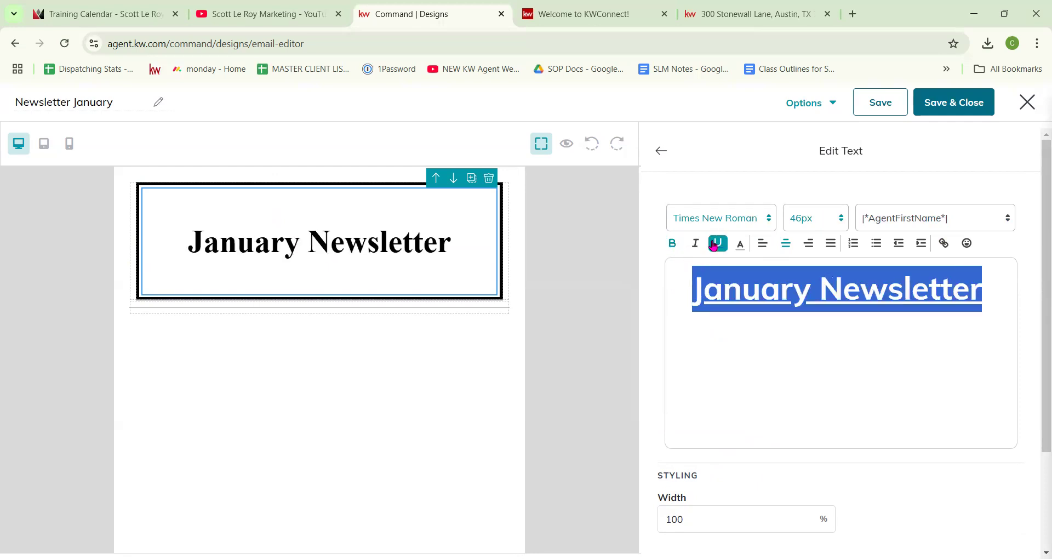
left_click(717, 245)
left_click(740, 244)
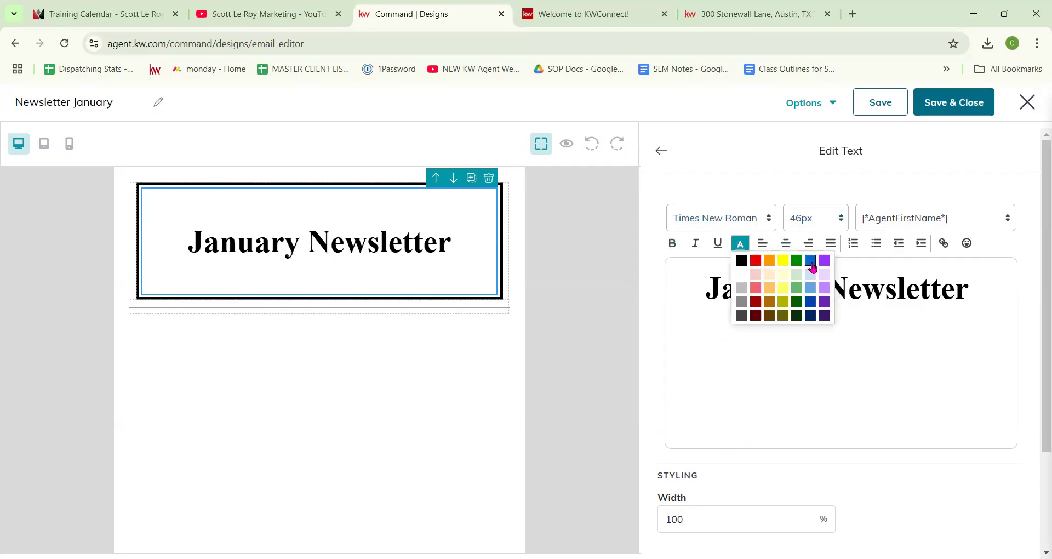
left_click(810, 287)
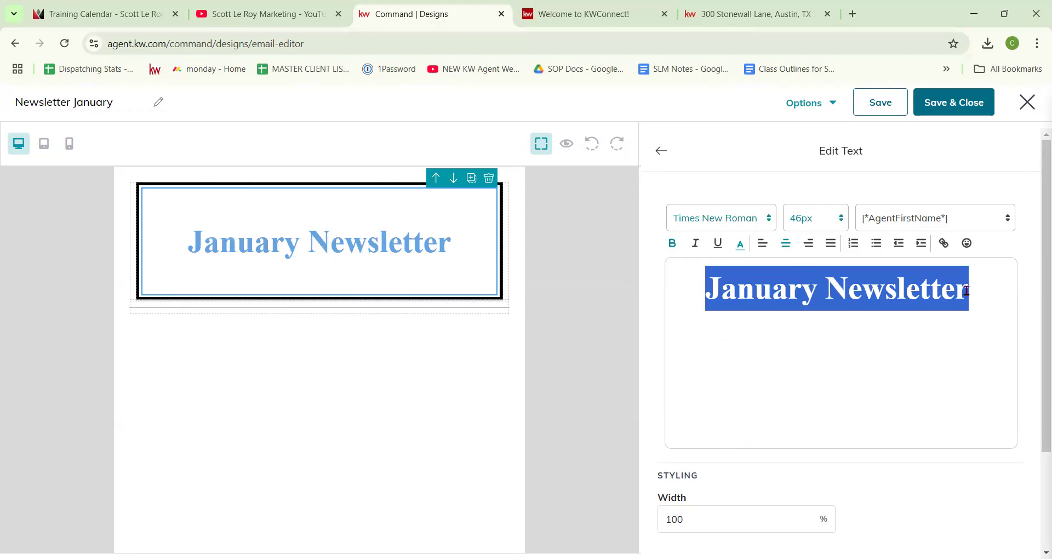
left_click(838, 321)
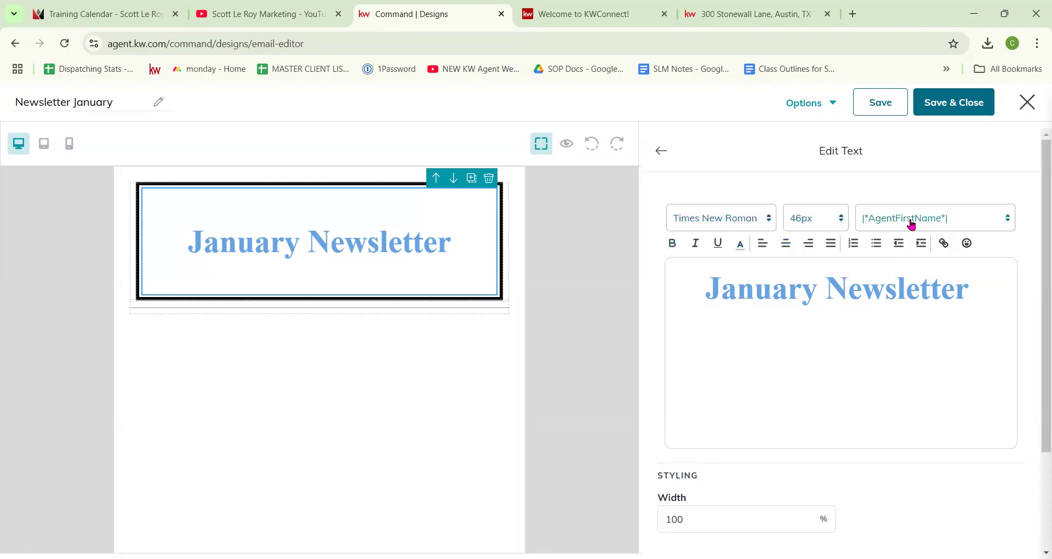
scroll(838, 282, "down", 3)
scroll(712, 211, "up", 3)
scroll(657, 211, "down", 3)
Step: Place a Legal Header block above the banner and a Legal Footer block below it
left_click(660, 151)
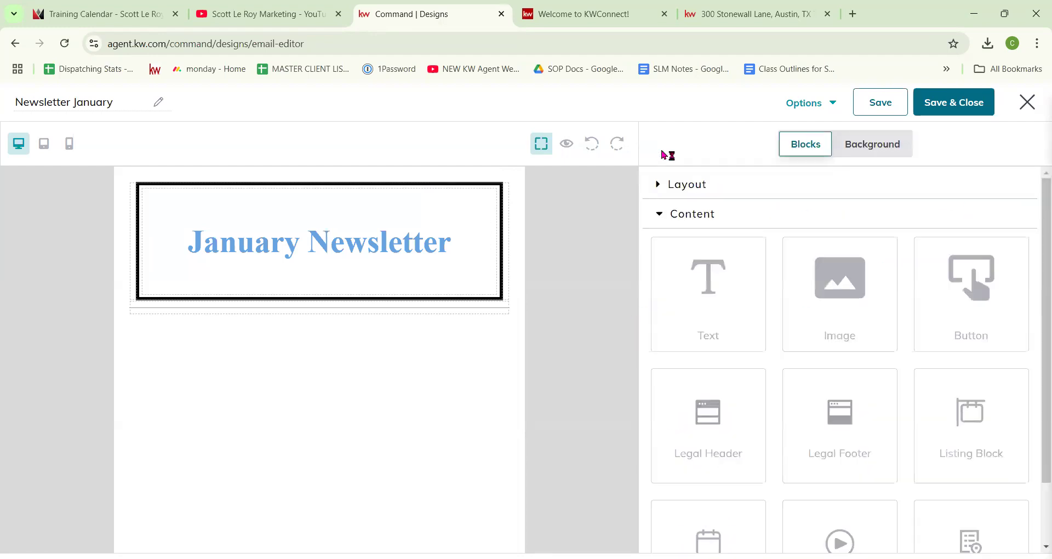
scroll(706, 343, "down", 2)
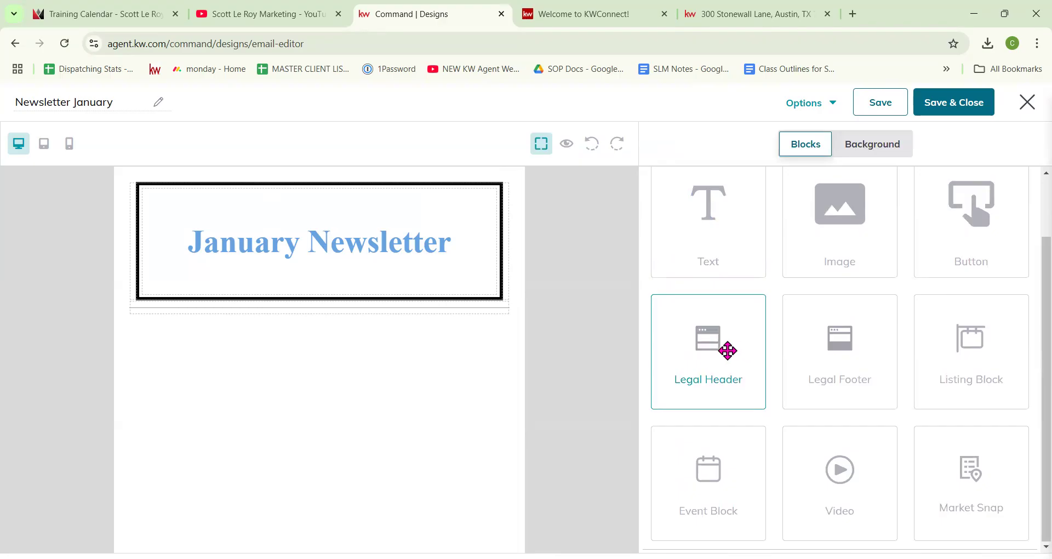
left_click_drag(727, 351, 479, 199)
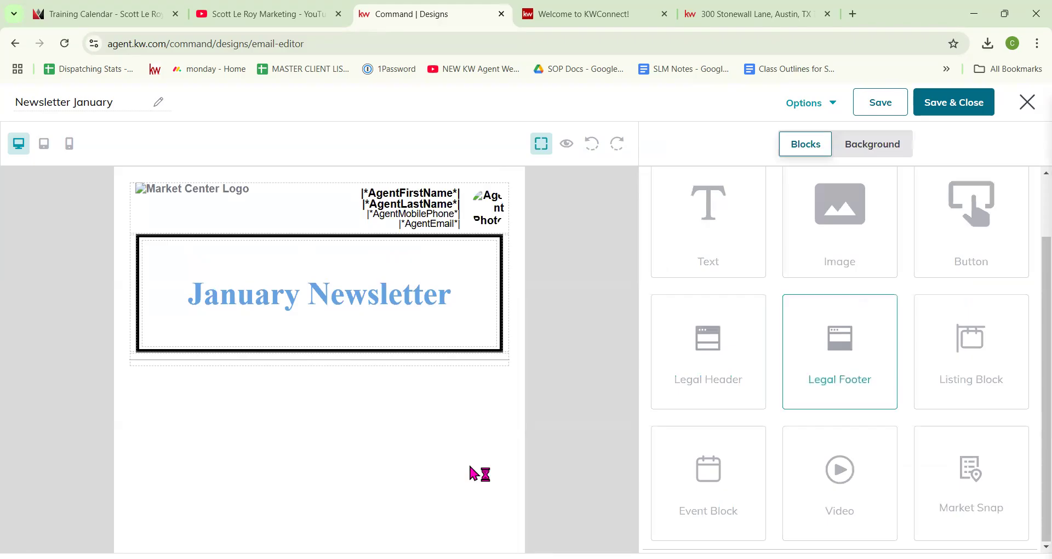
left_click_drag(469, 471, 469, 471)
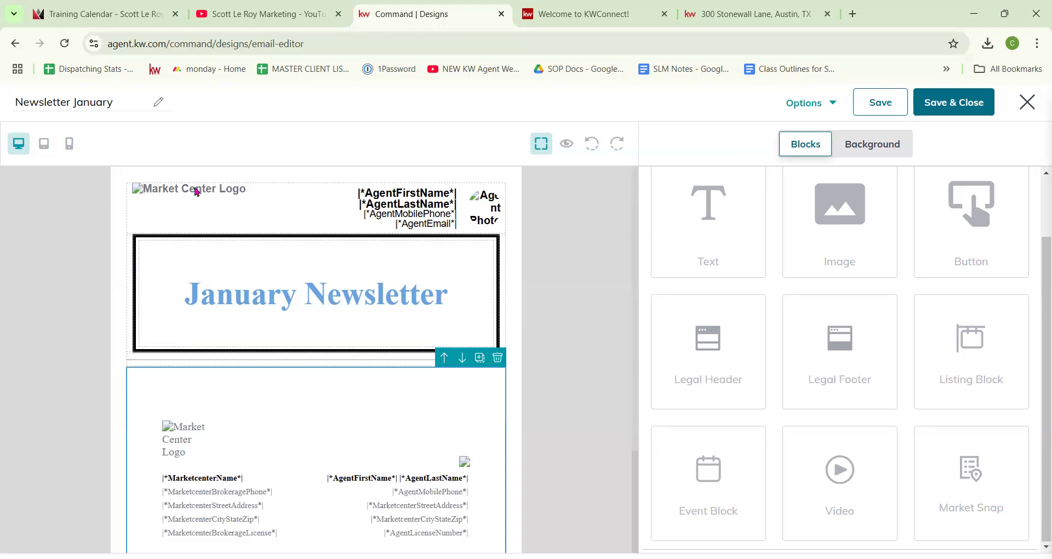
left_click(176, 201)
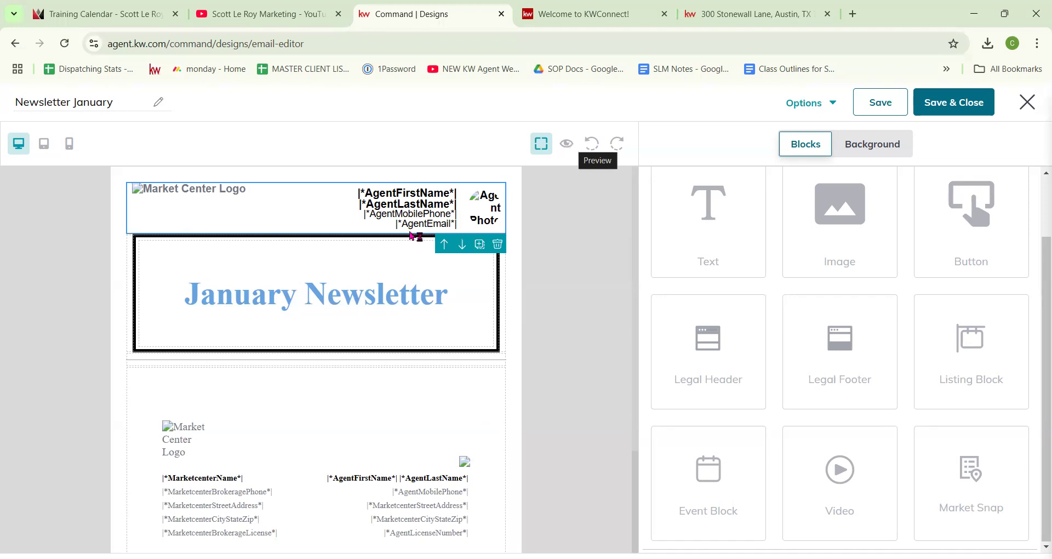
scroll(343, 274, "down", 1)
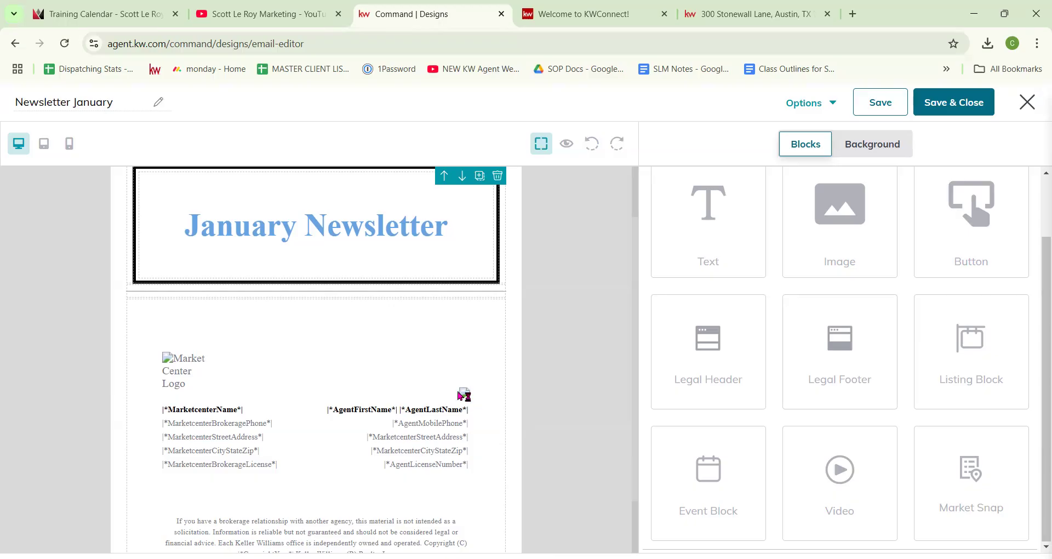
left_click(566, 145)
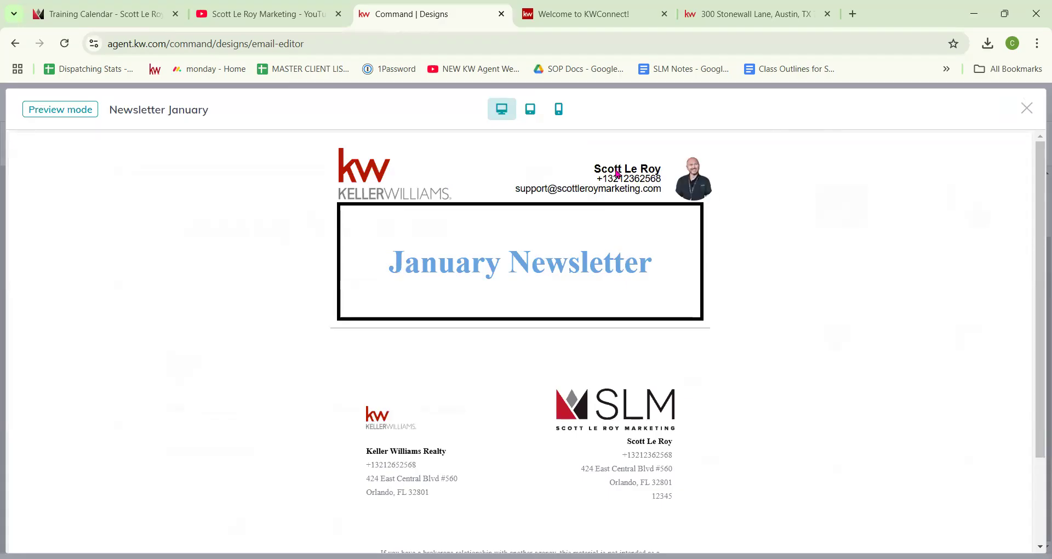
scroll(140, 399, "down", 1)
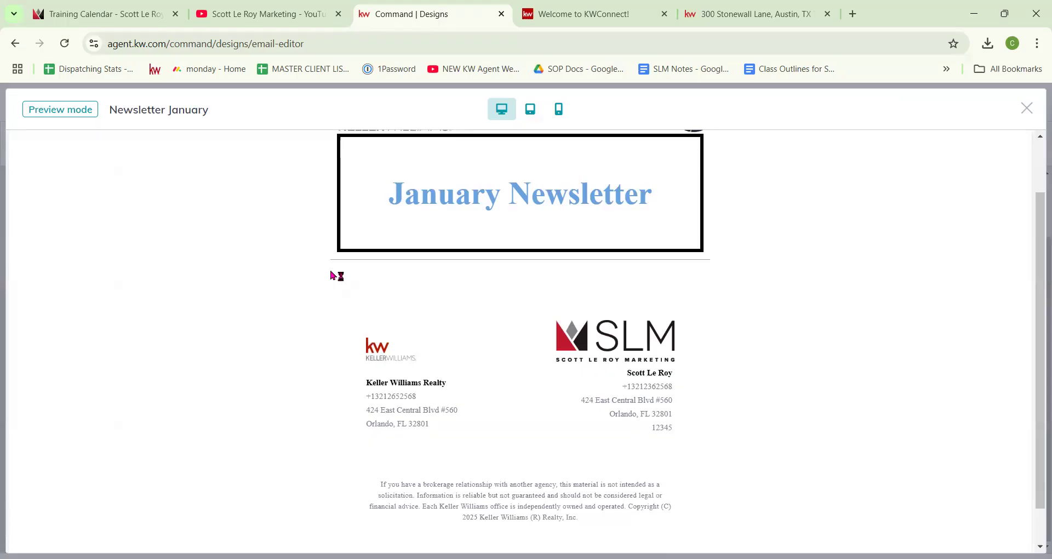
left_click(533, 111)
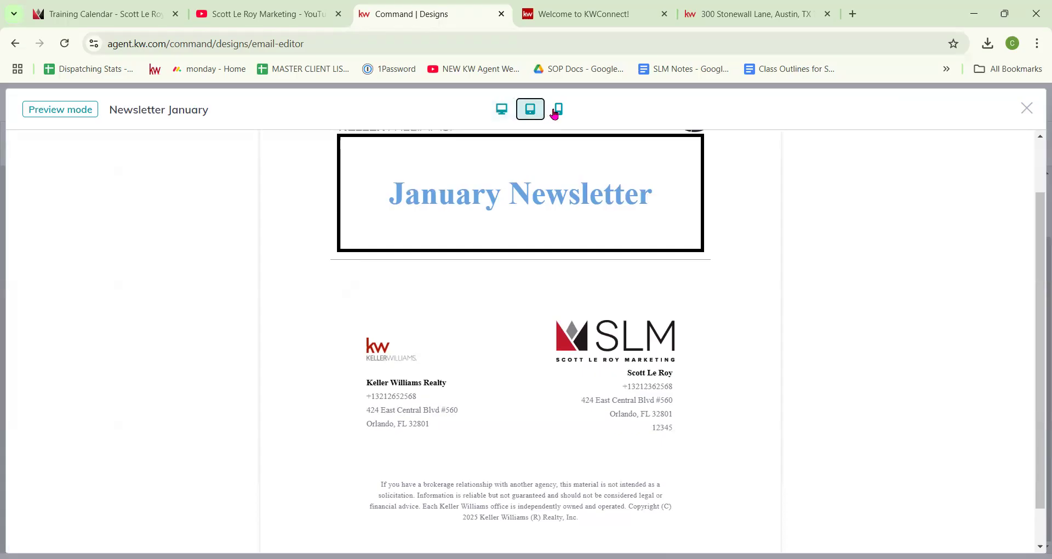
left_click(558, 110)
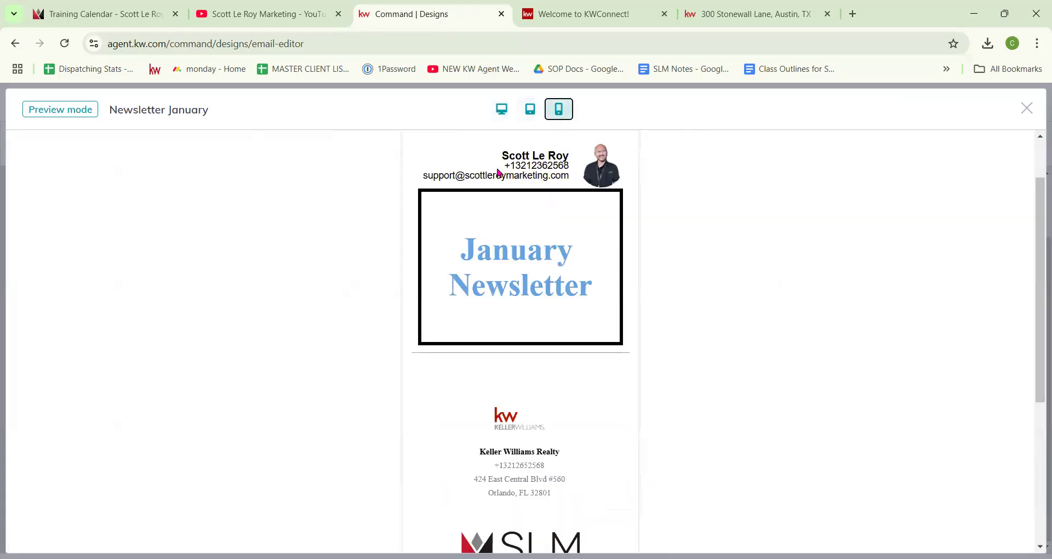
scroll(517, 245, "down", 1)
scroll(519, 244, "up", 1)
scroll(528, 258, "down", 4)
scroll(536, 348, "up", 5)
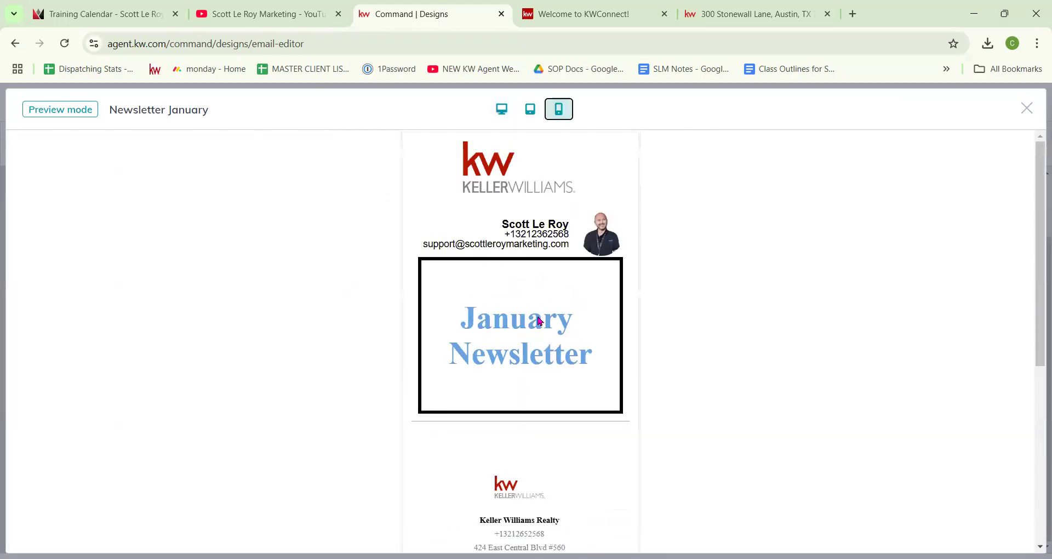
scroll(539, 321, "down", 5)
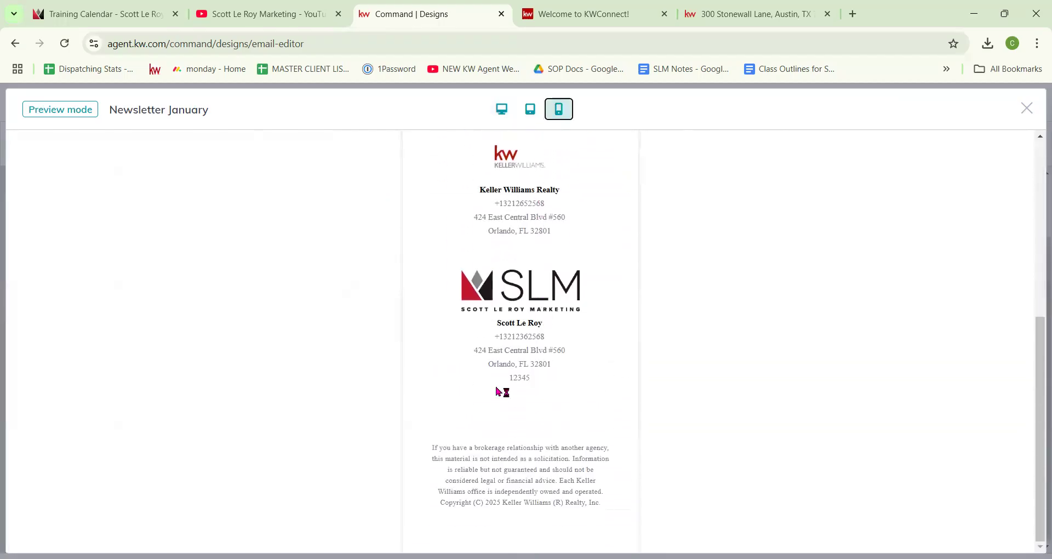
scroll(497, 391, "up", 5)
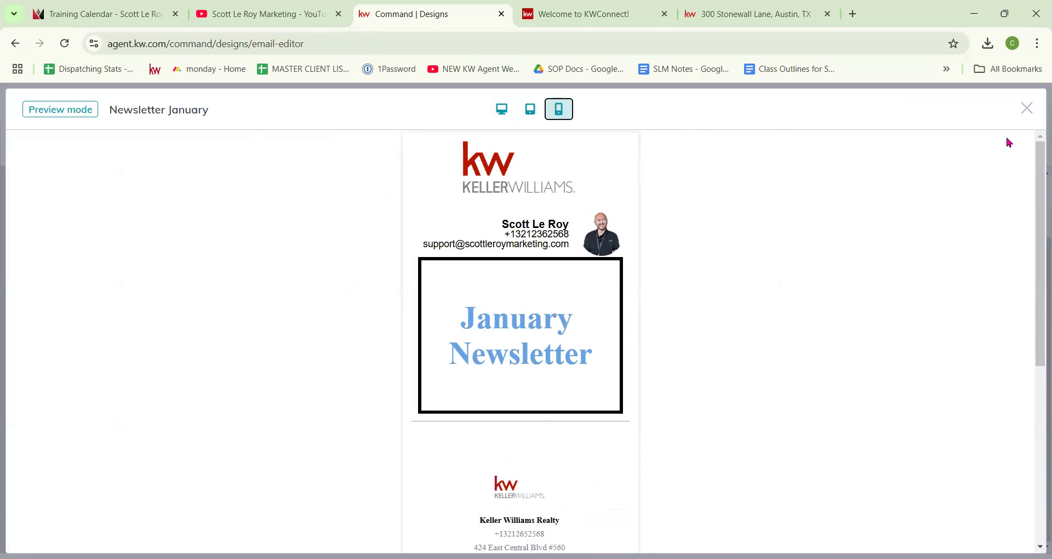
left_click(1026, 108)
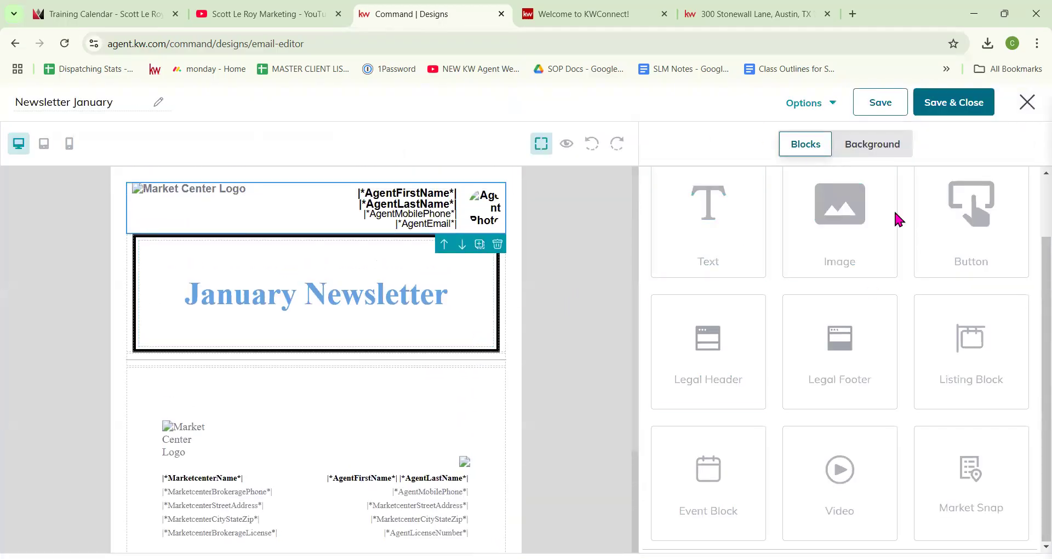
Step: Add an Image block and choose the 'Looking to Promote Your Listings?' graphic from My Images
left_click_drag(846, 211, 486, 376)
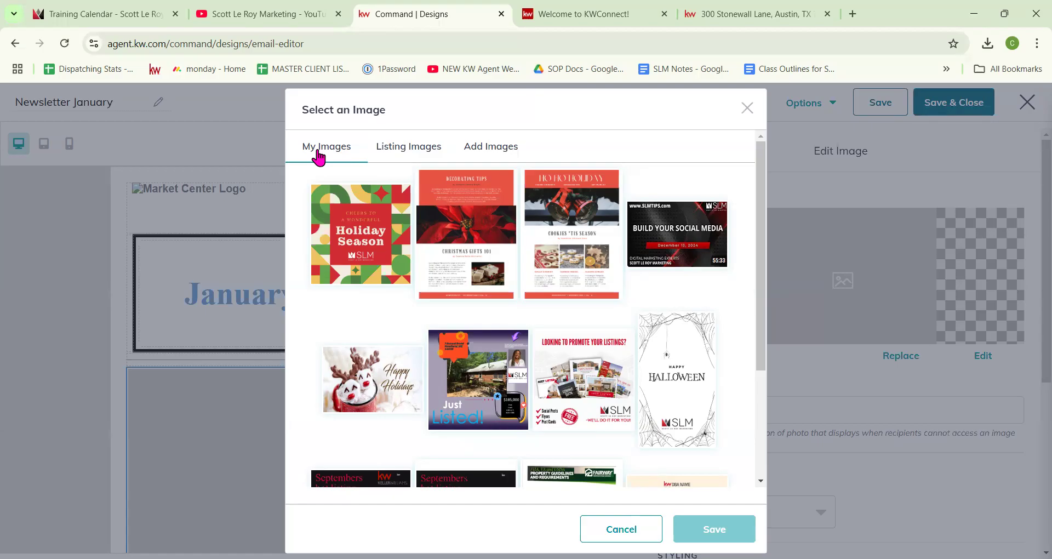
left_click(418, 155)
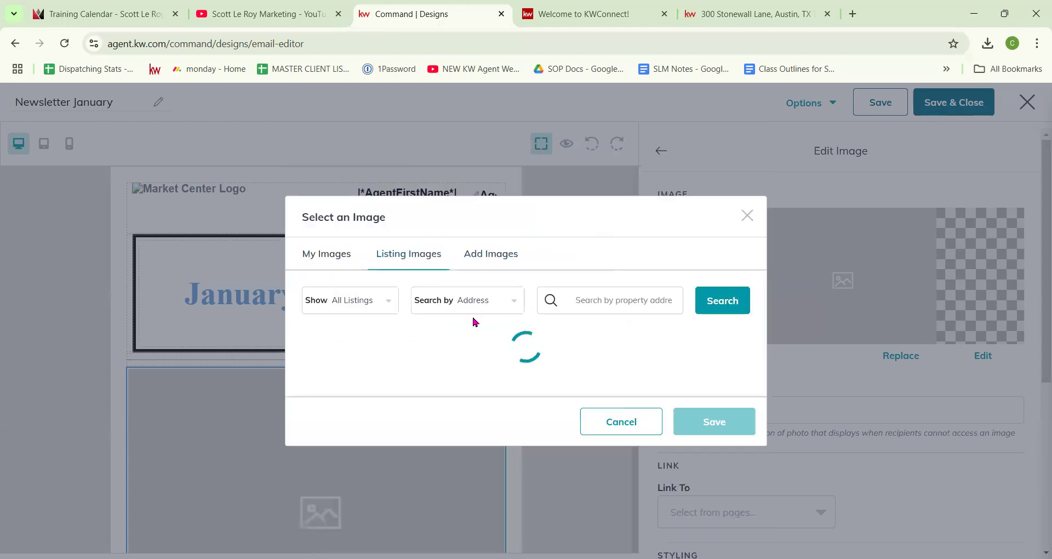
left_click(493, 253)
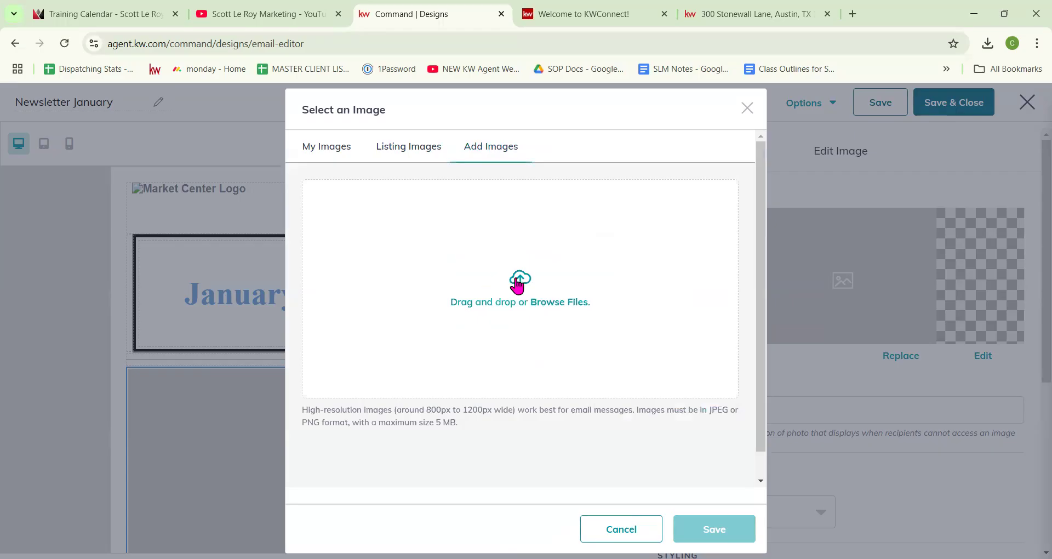
left_click(330, 148)
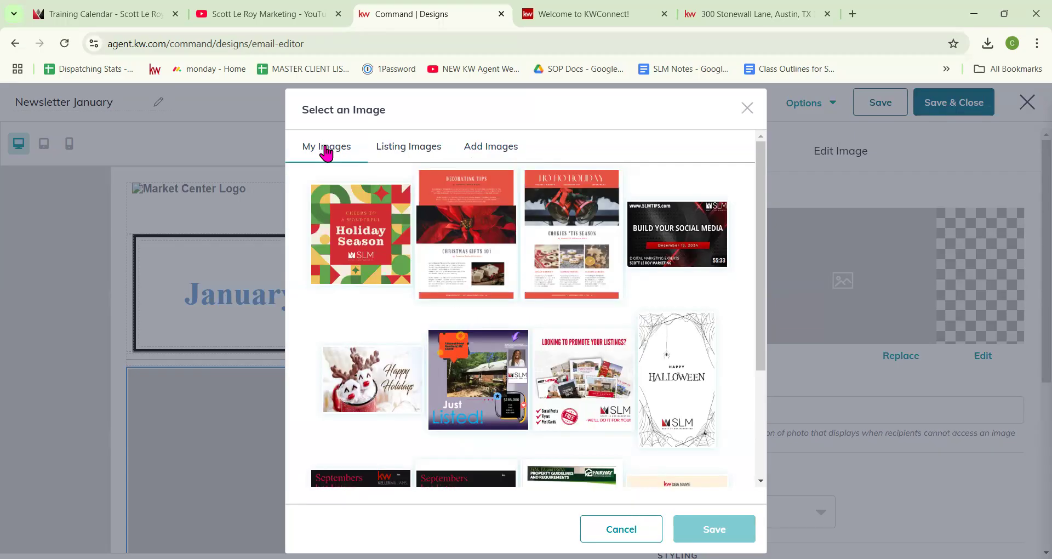
left_click(576, 387)
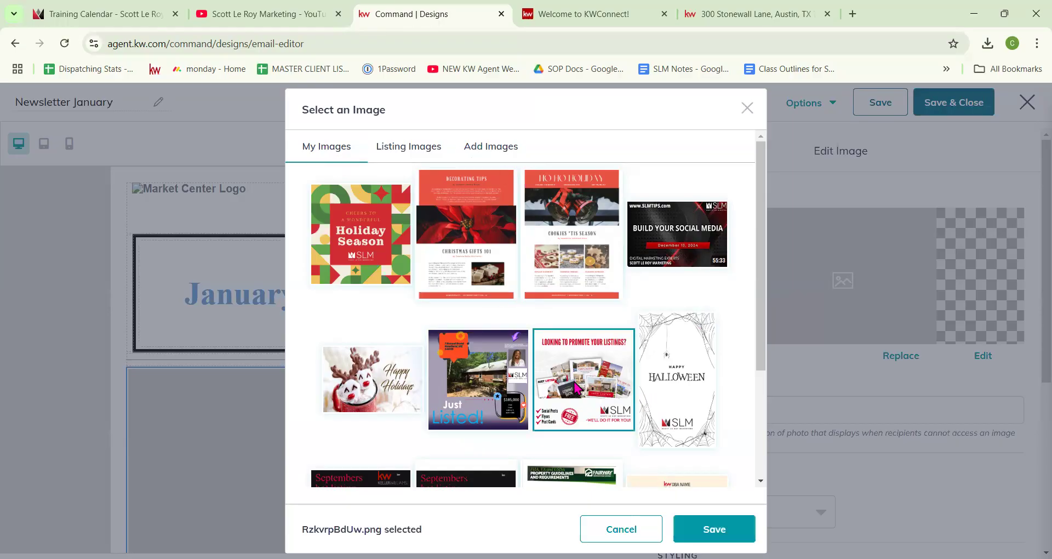
left_click(729, 531)
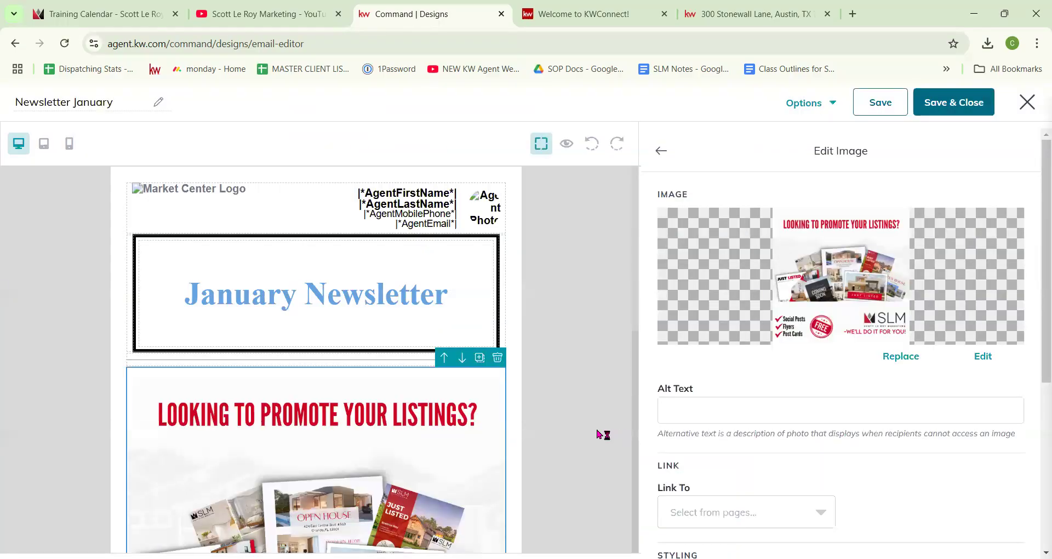
Step: Link the promo image to a web address by pasting the training-calendar URL
scroll(596, 431, "down", 3)
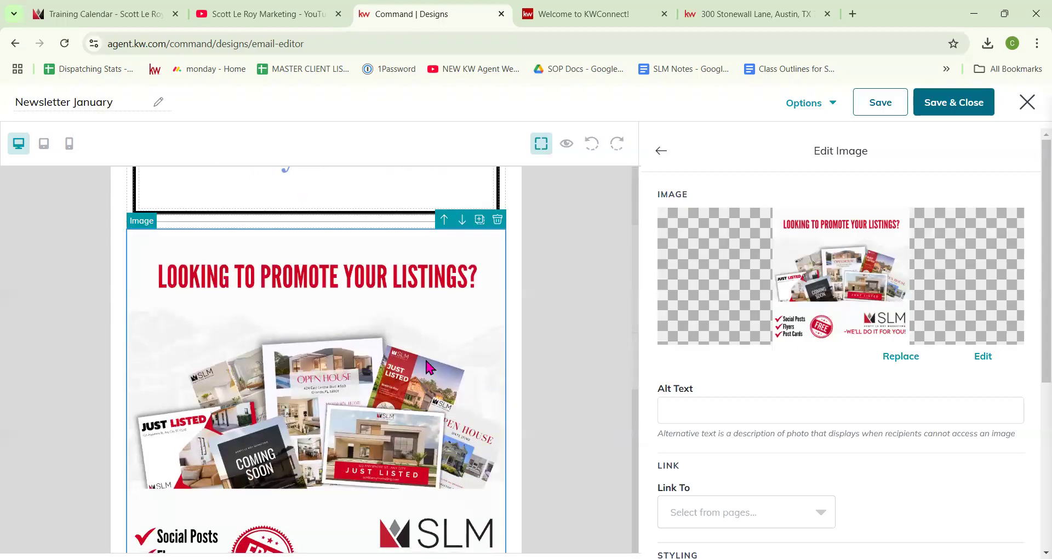
scroll(288, 236, "down", 4)
scroll(430, 342, "up", 3)
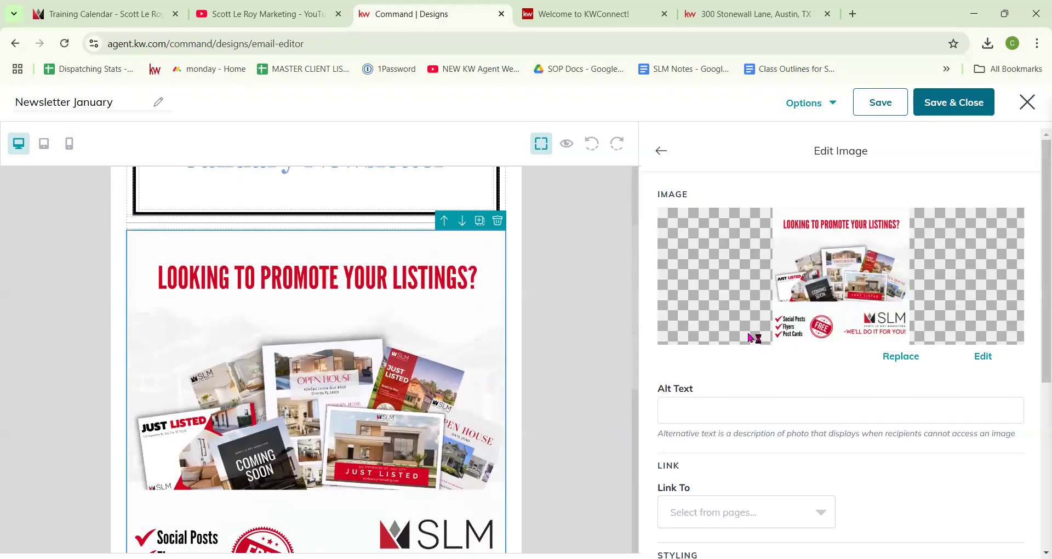
scroll(761, 329, "down", 3)
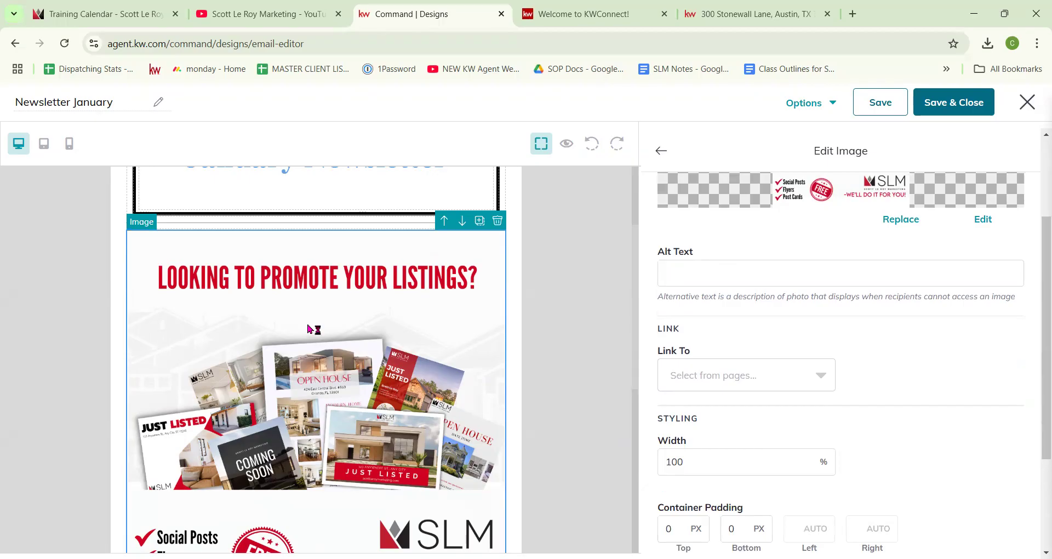
left_click(701, 367)
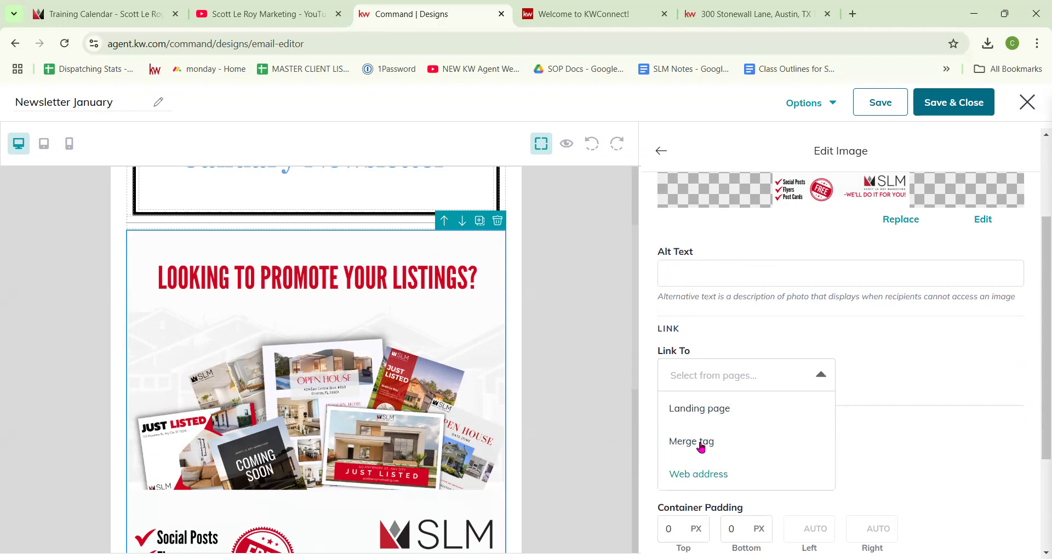
left_click(698, 473)
left_click(84, 15)
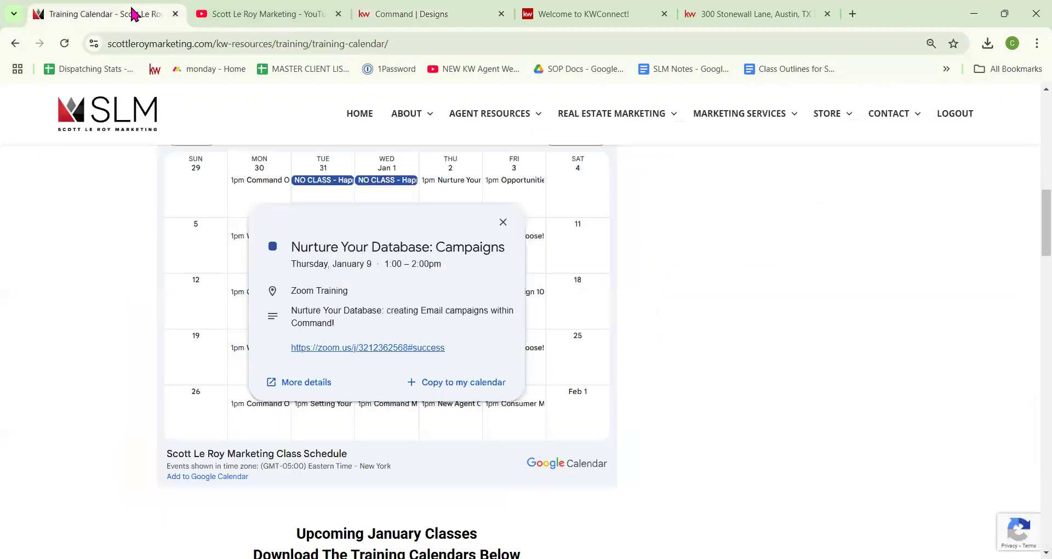
left_click(201, 44)
left_click(436, 16)
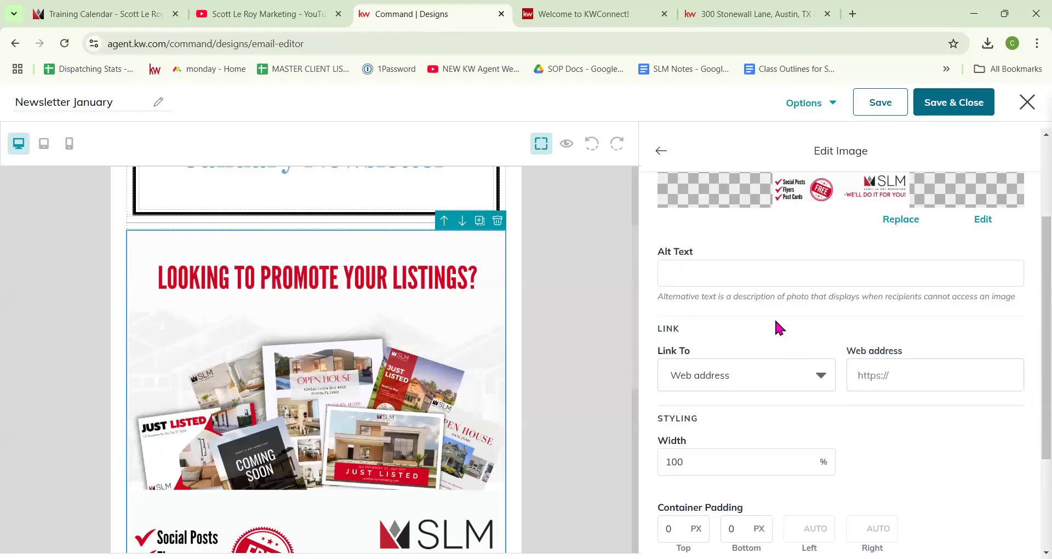
left_click(948, 372)
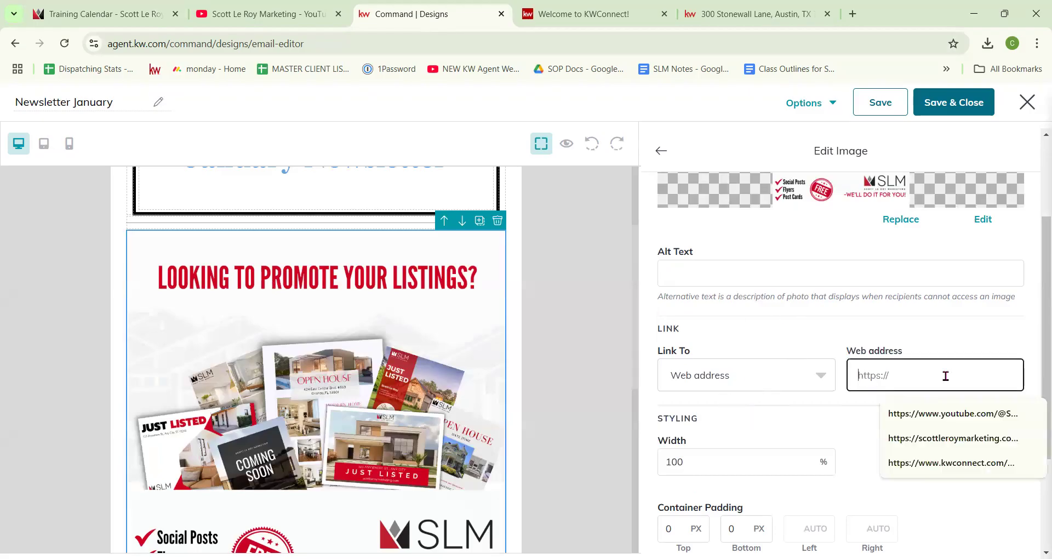
key("ctrl+v")
Step: Resize the image to 60% width and preview the newsletter
scroll(752, 435, "down", 1)
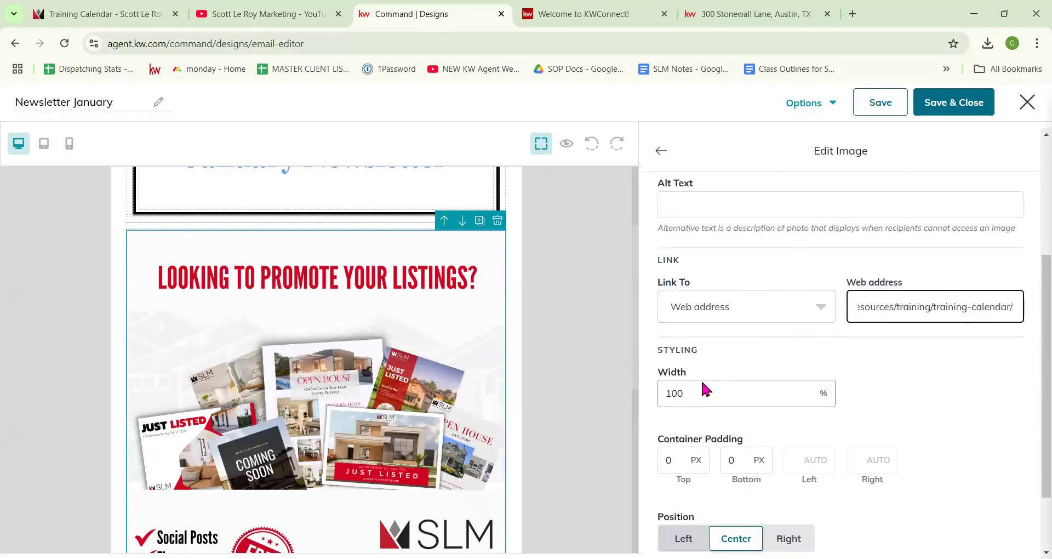
left_click_drag(702, 391, 648, 394)
type("50")
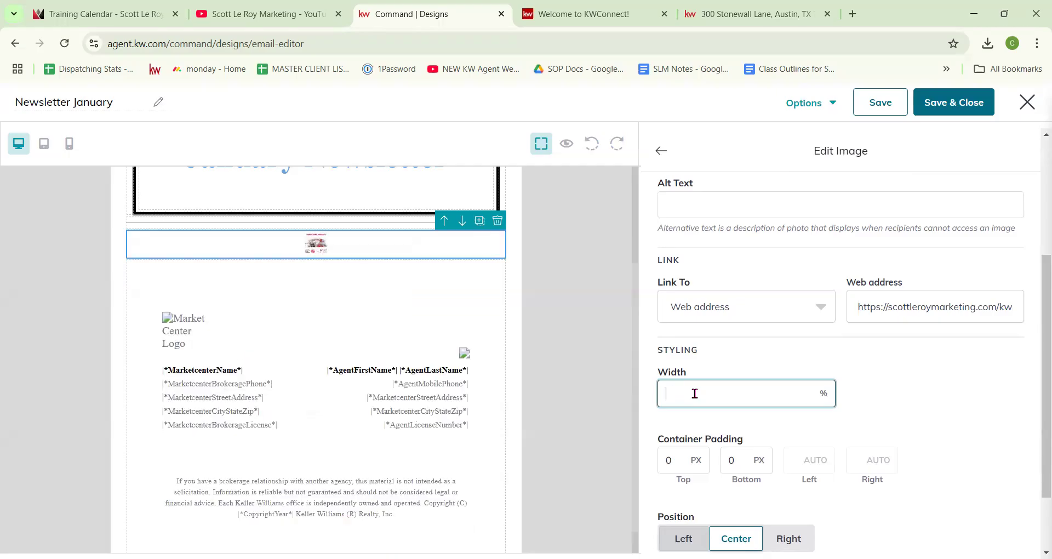
scroll(287, 266, "up", 3)
left_click(564, 145)
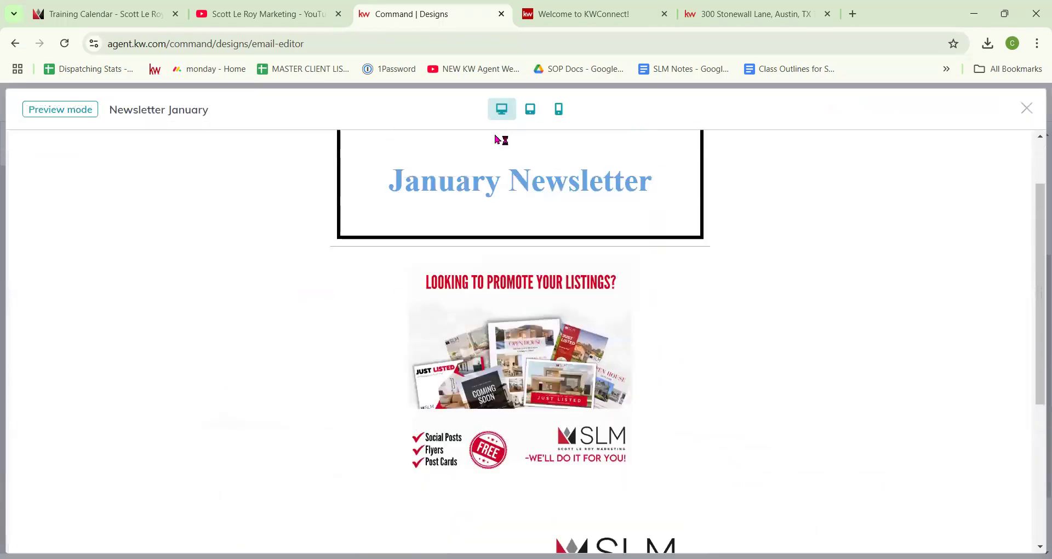
left_click(1027, 109)
Step: Set the image's container top padding to 50 px
scroll(756, 430, "down", 2)
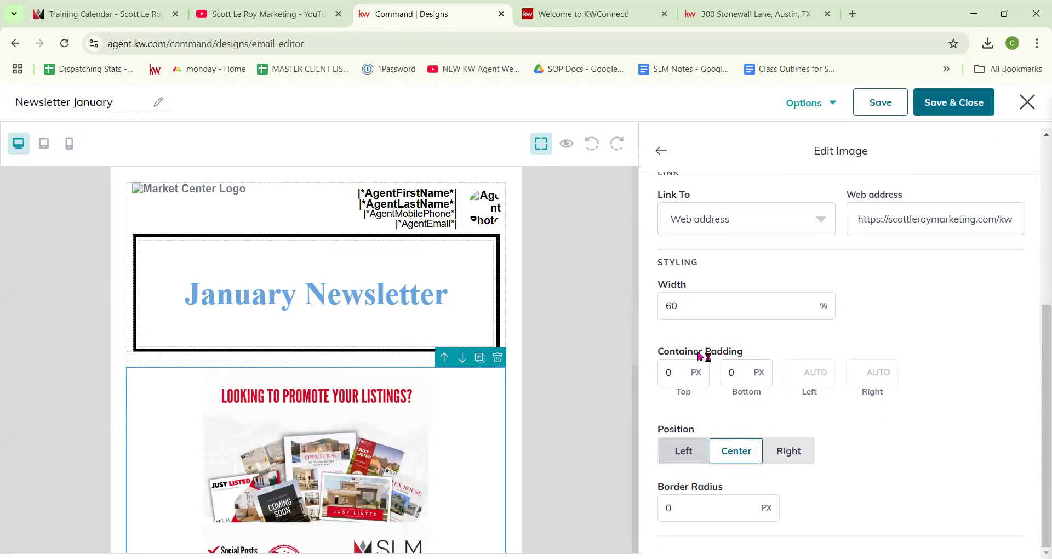
double_click(669, 372)
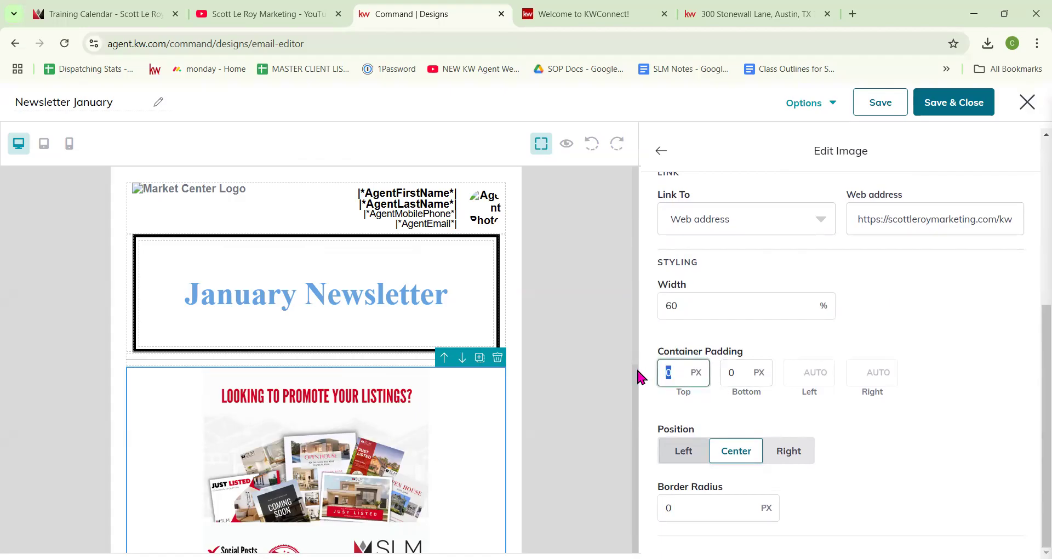
type("50")
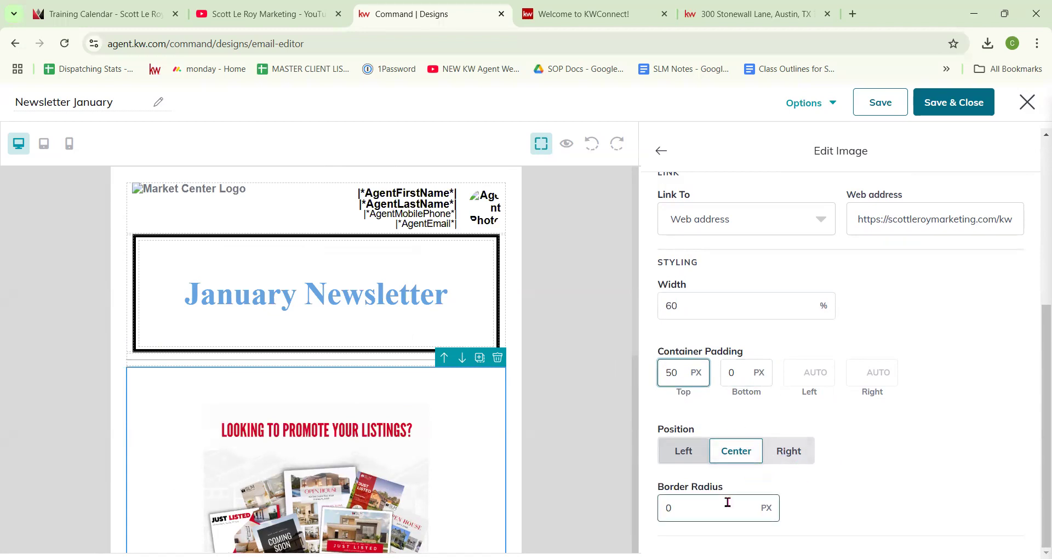
scroll(788, 433, "up", 5)
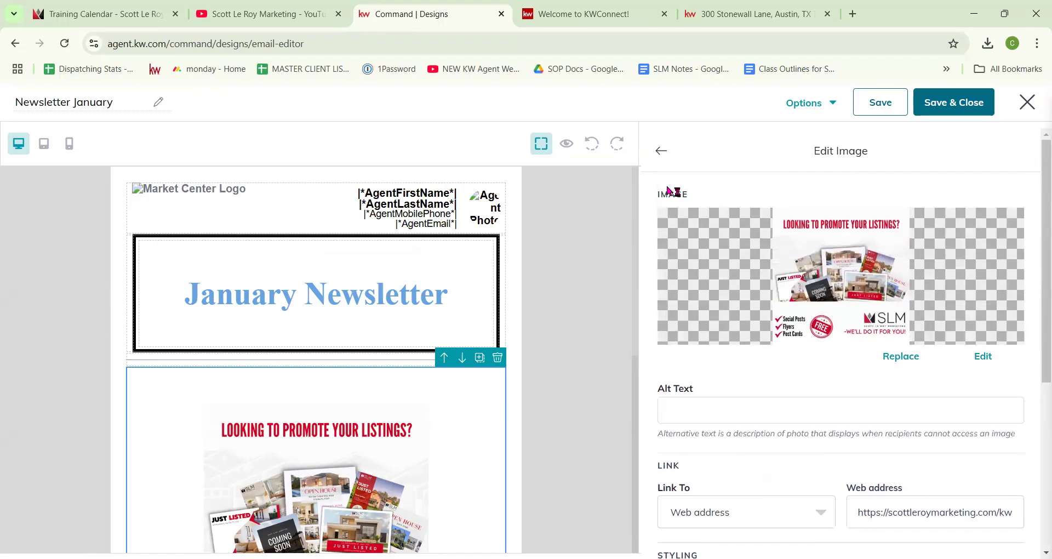
scroll(449, 337, "down", 1)
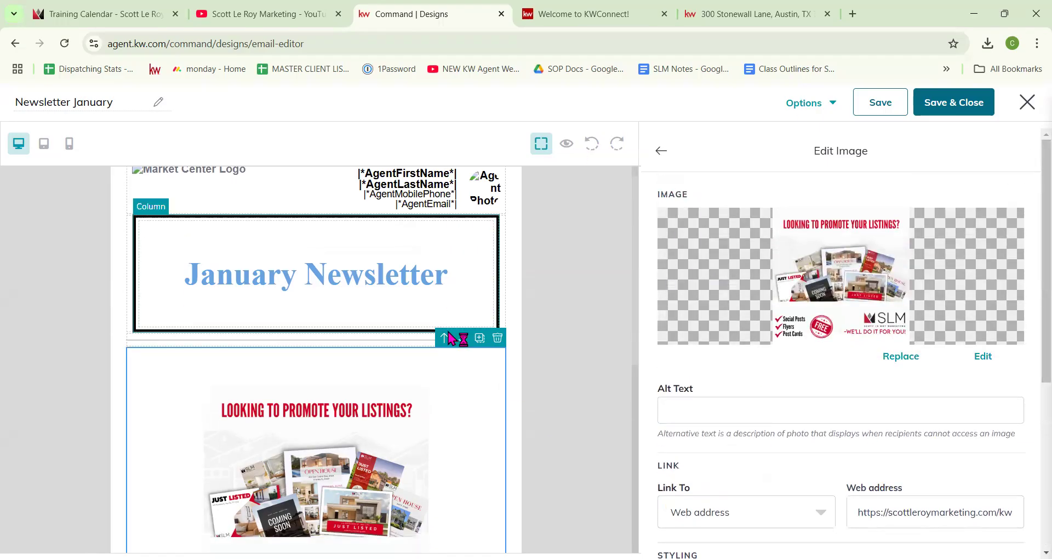
left_click(444, 338)
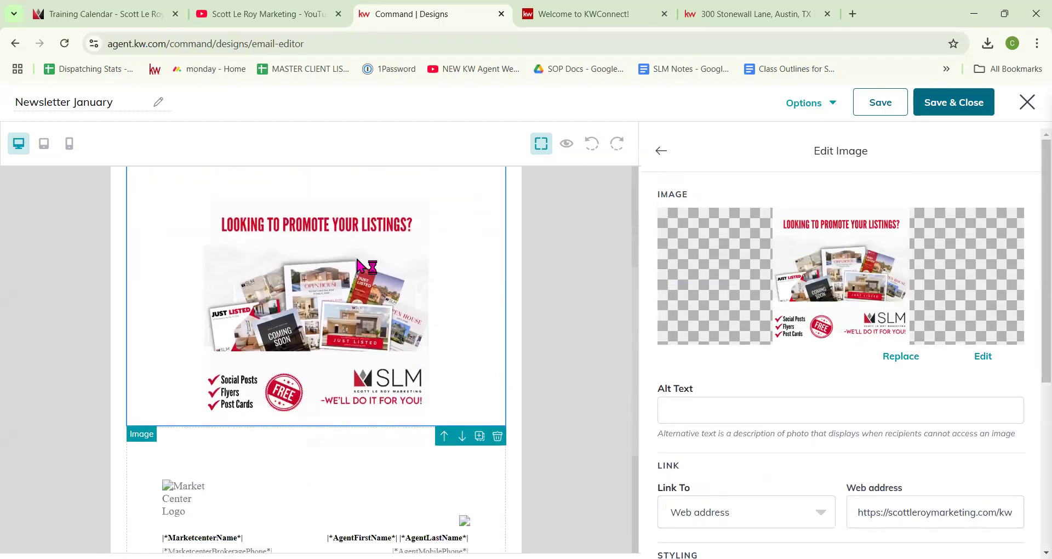
left_click(663, 152)
Step: Place a Button block below the promo image and label it 'Sign Up Here'
scroll(597, 327, "down", 3)
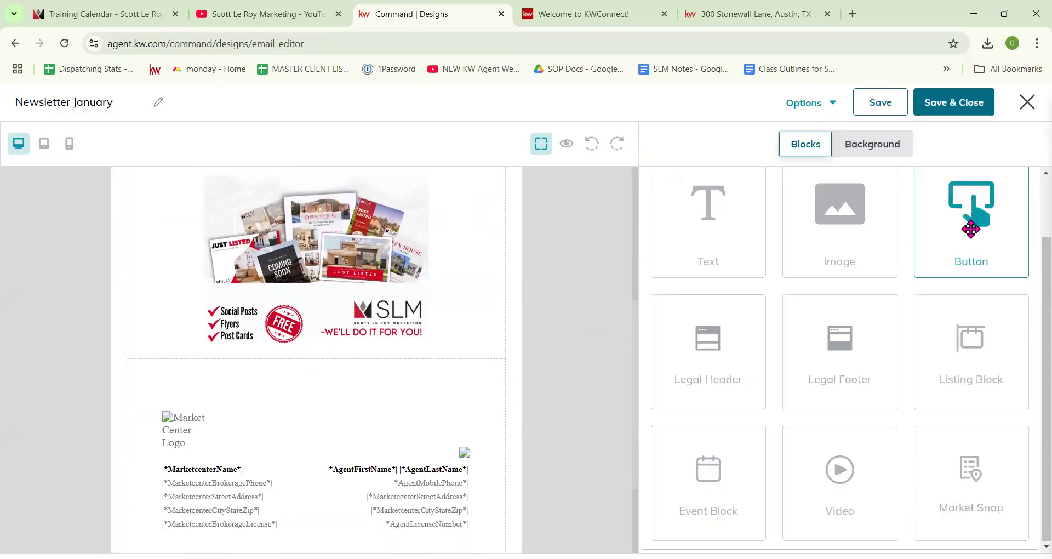
left_click_drag(970, 222, 342, 386)
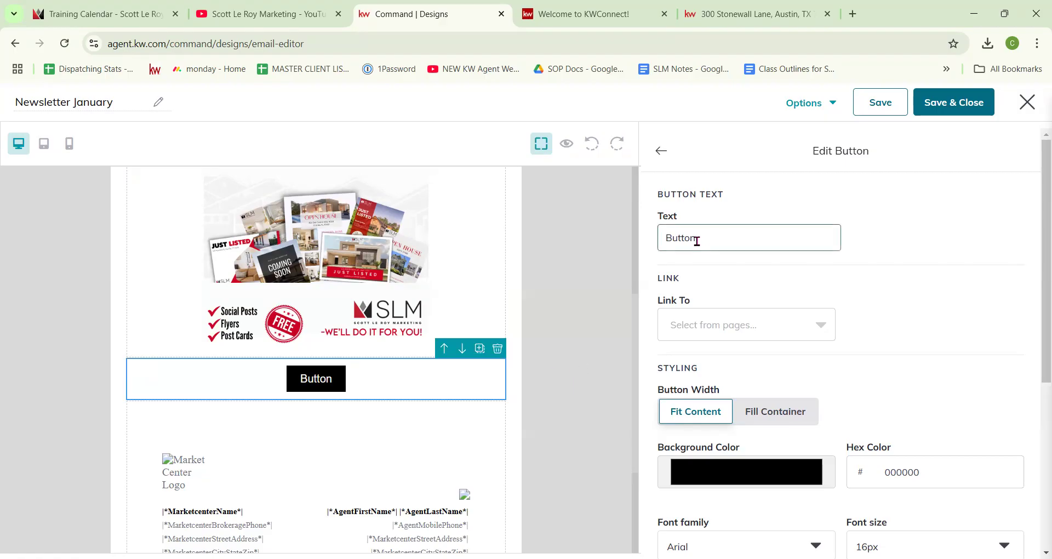
left_click_drag(707, 239, 636, 239)
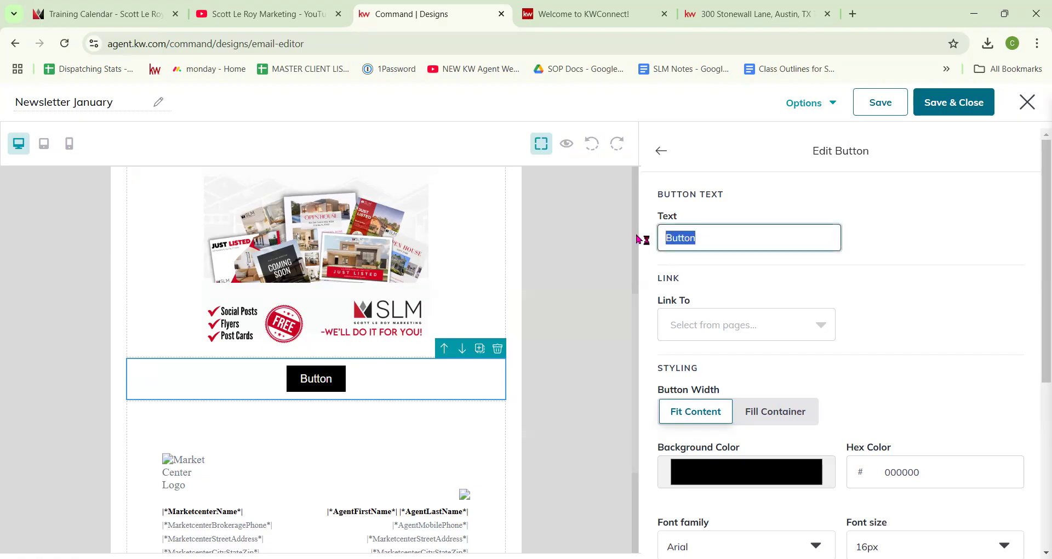
type("S")
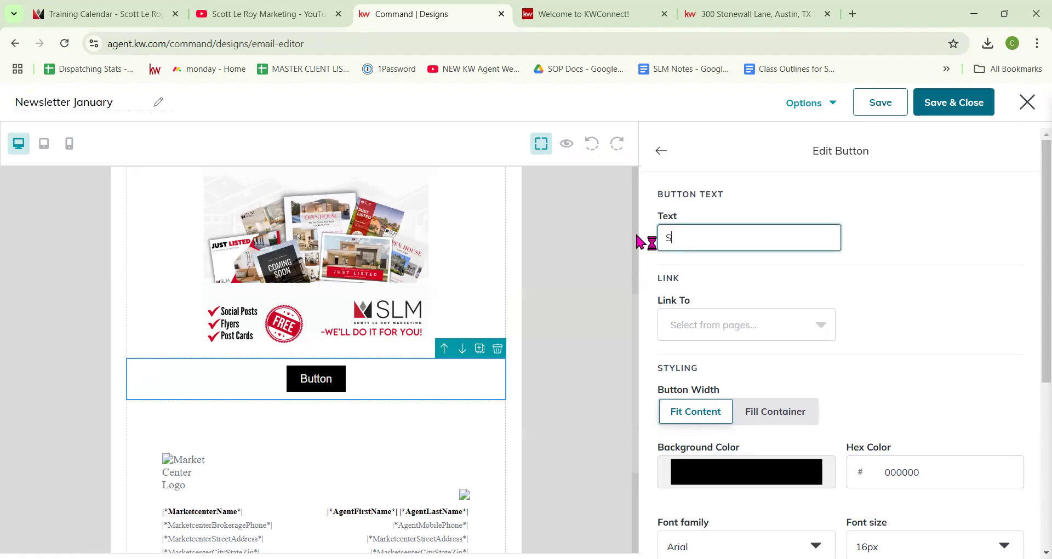
type("ign Up Here")
Step: Link the button to a web address by pasting the training-calendar URL
left_click(815, 334)
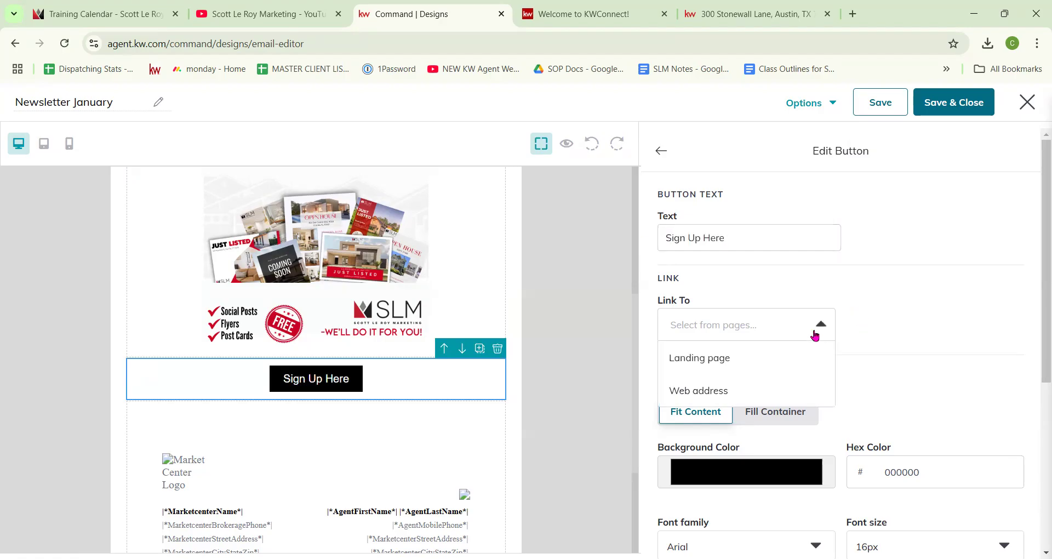
left_click(715, 389)
left_click(899, 330)
type("https://scottleroymarketing.com/resources/training/training-calendar/")
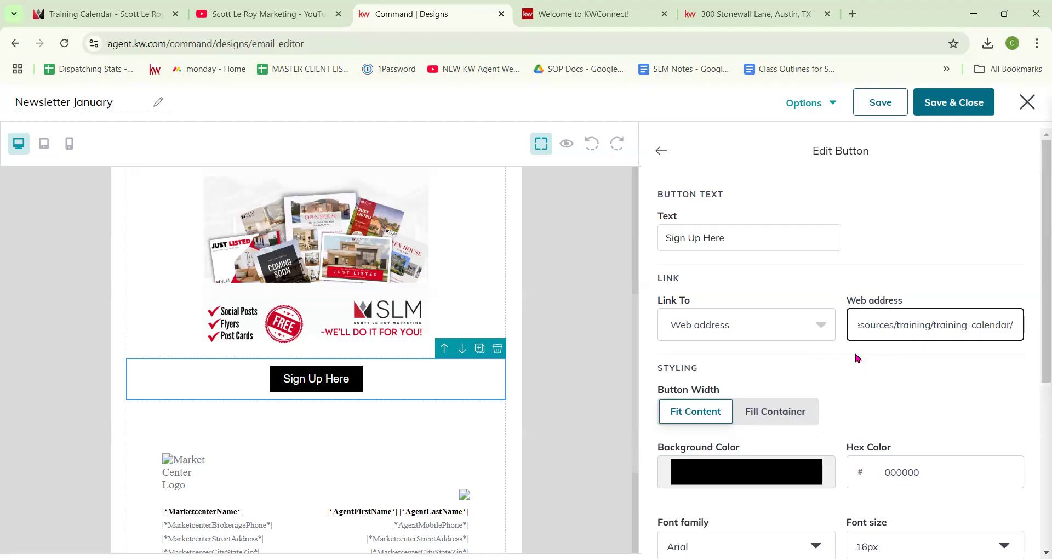
scroll(747, 407, "down", 2)
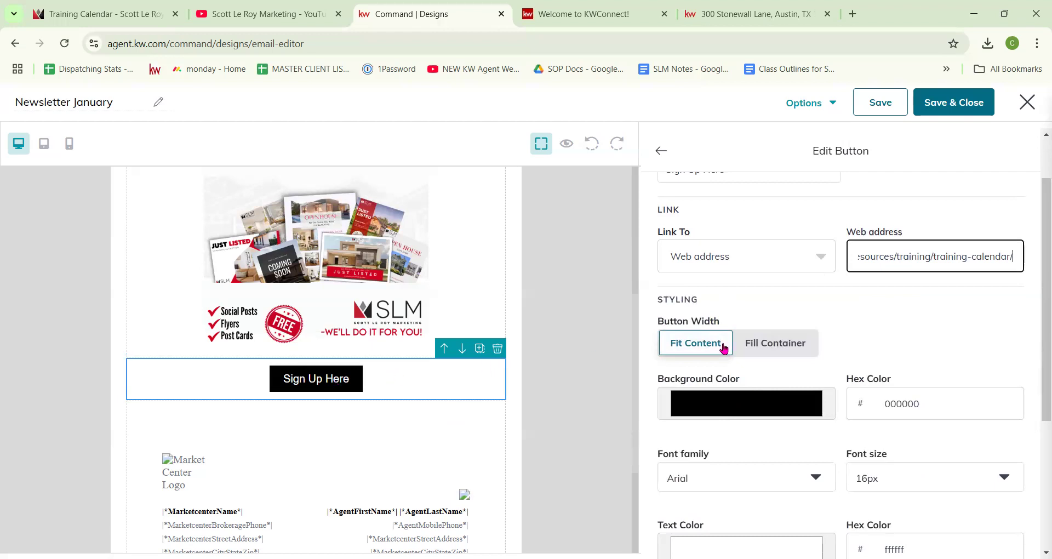
Step: Stretch the Sign Up Here button to full width and give it the header's blue background
left_click(801, 349)
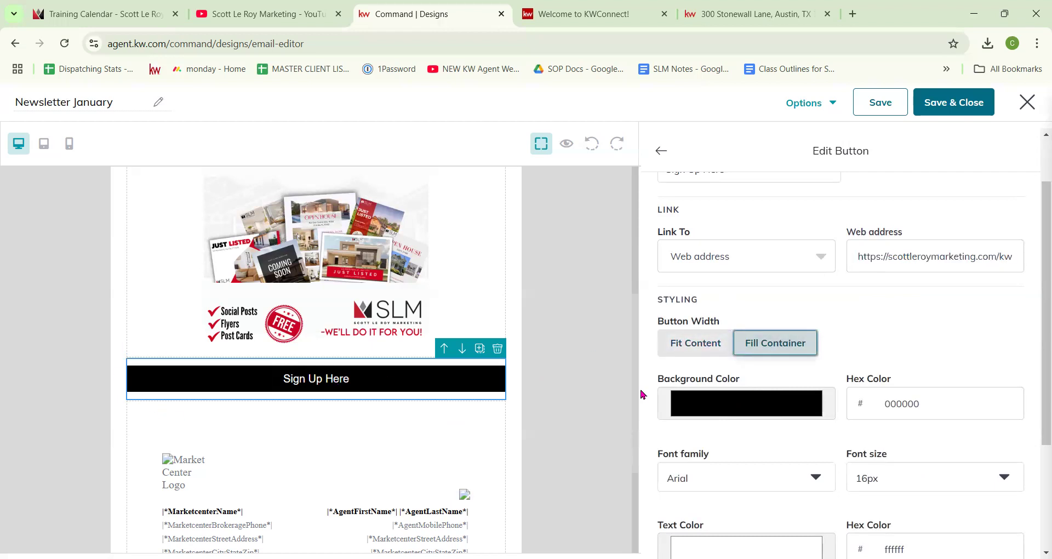
left_click(729, 415)
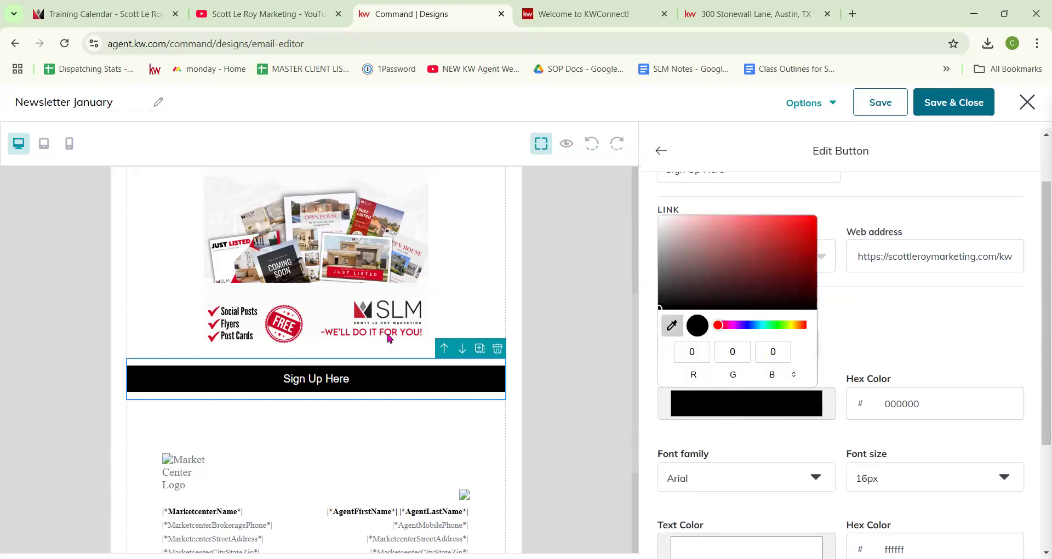
scroll(329, 298, "up", 5)
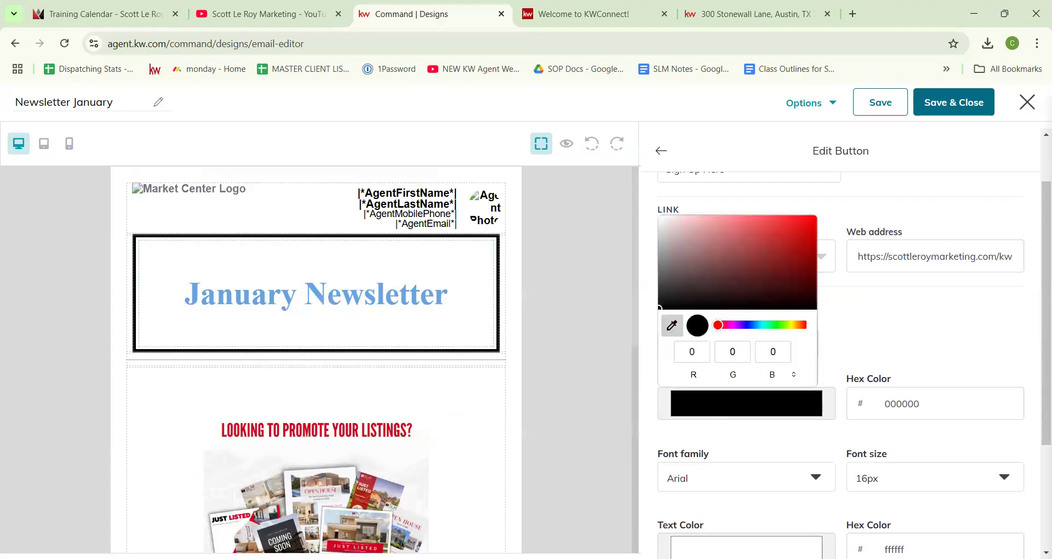
left_click(362, 300)
scroll(205, 352, "down", 6)
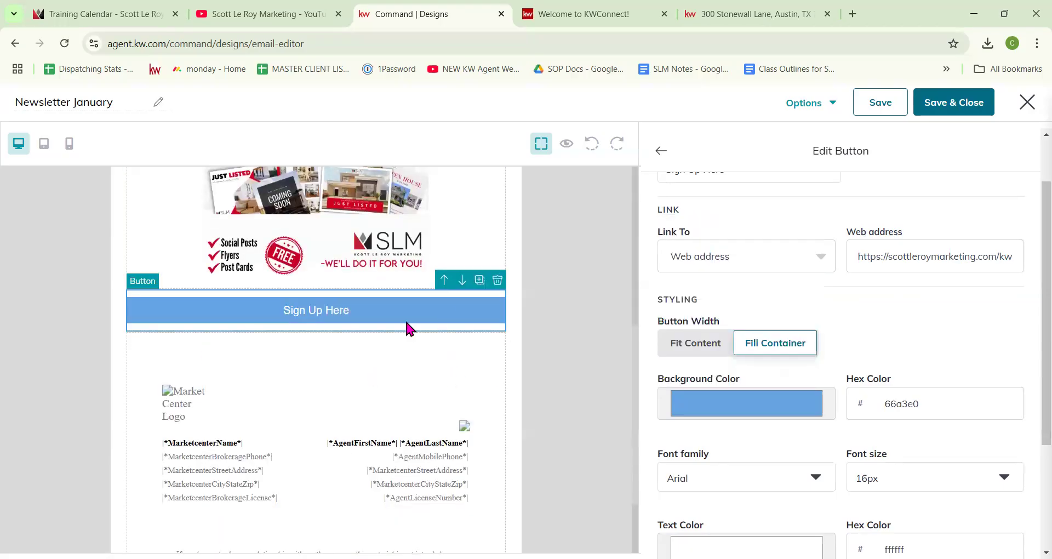
scroll(582, 339, "down", 1)
scroll(770, 344, "down", 2)
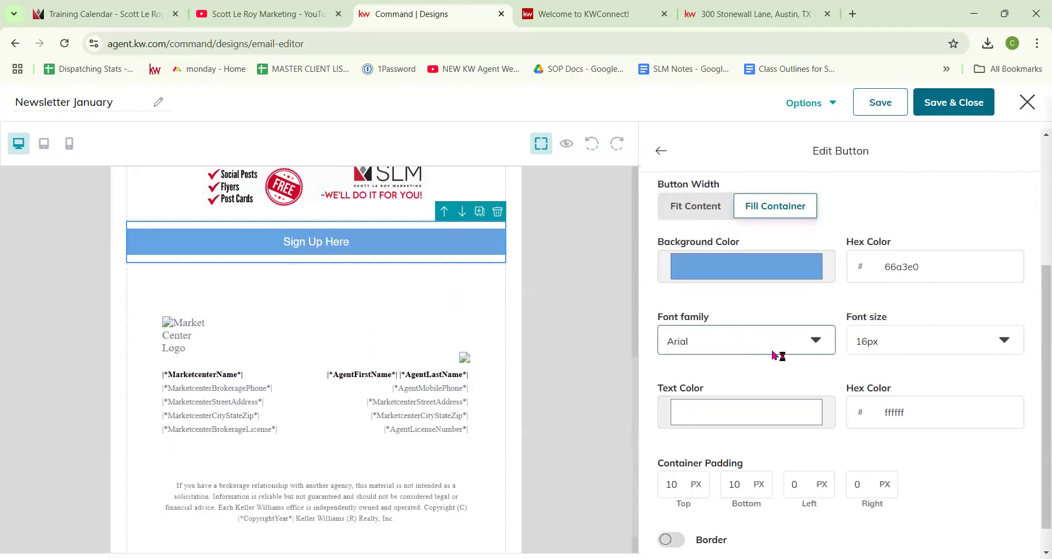
Step: Set the button text to Times New Roman at 20px, leaving its colour unchanged
left_click(772, 351)
left_click(730, 465)
left_click(895, 313)
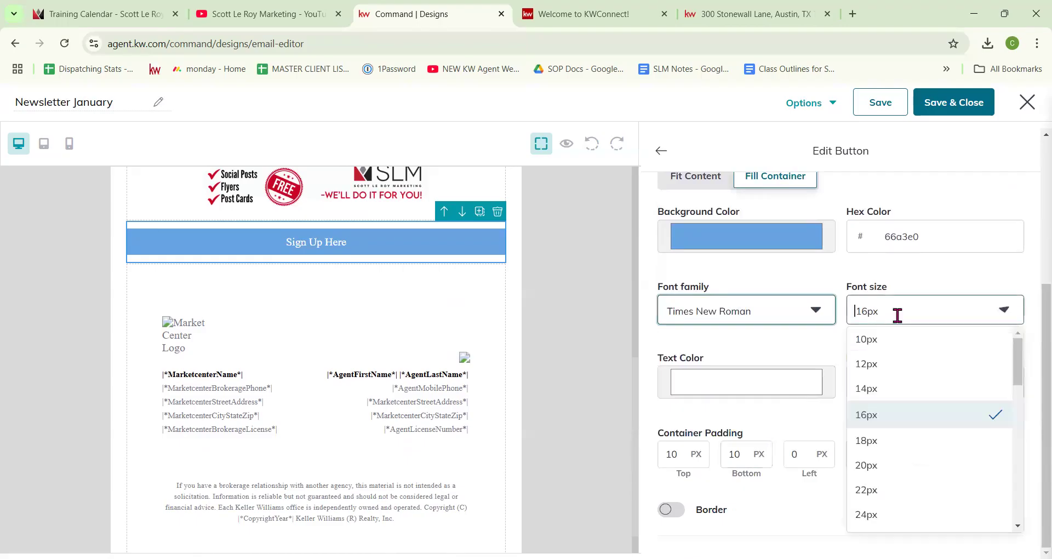
left_click(885, 474)
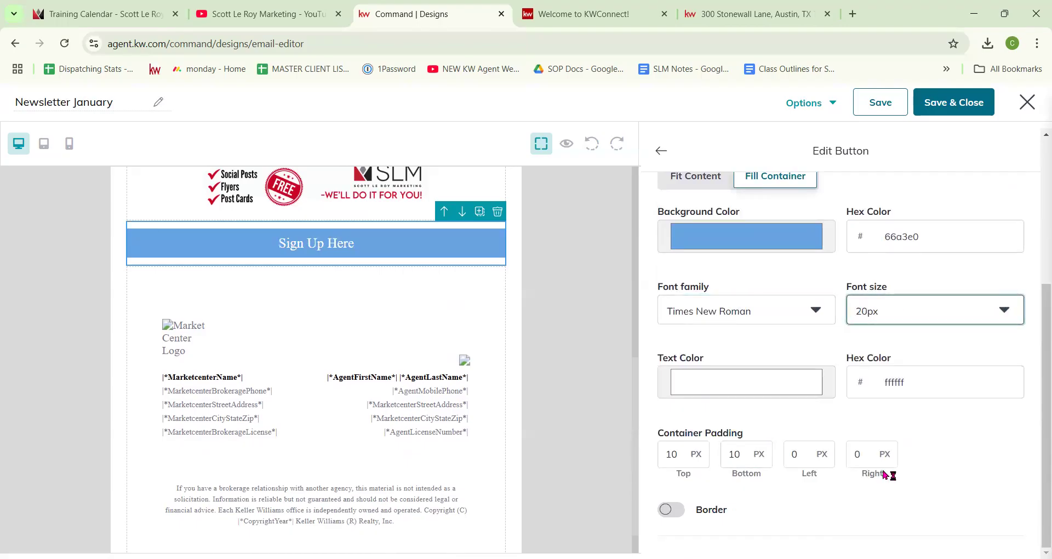
left_click(779, 386)
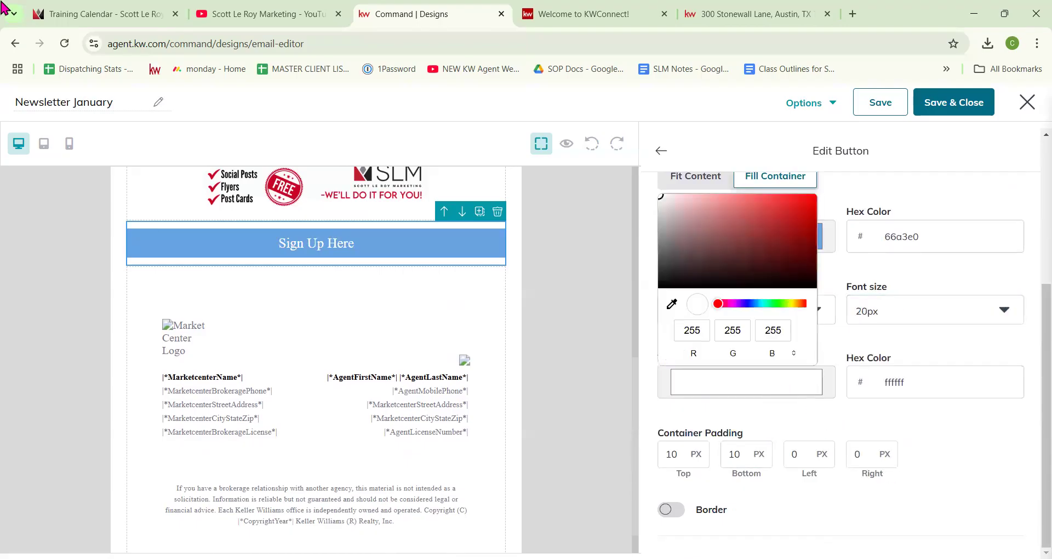
left_click(542, 454)
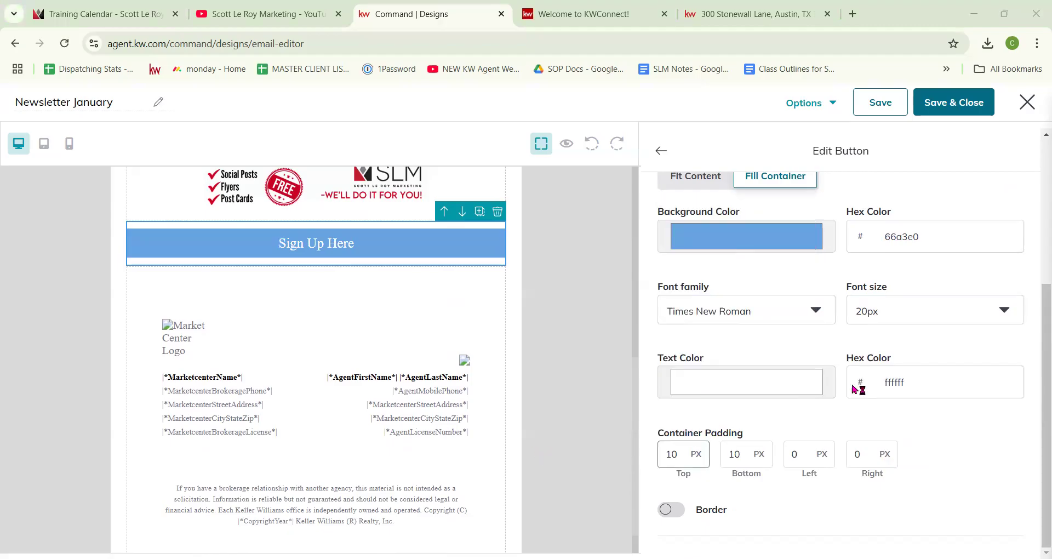
Step: Turn on a black button border and set its width to 5 px
left_click(671, 509)
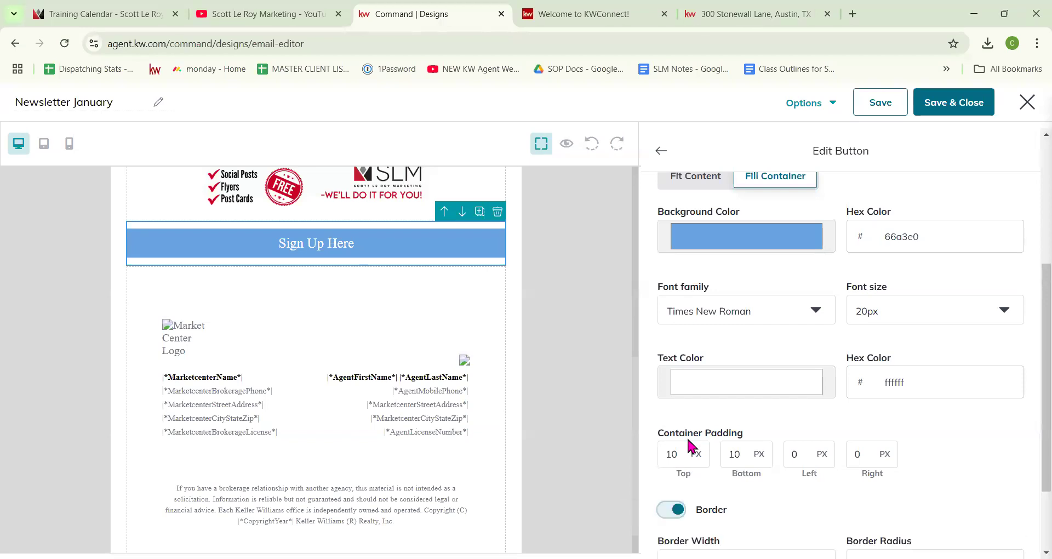
scroll(747, 499, "down", 2)
left_click(748, 505)
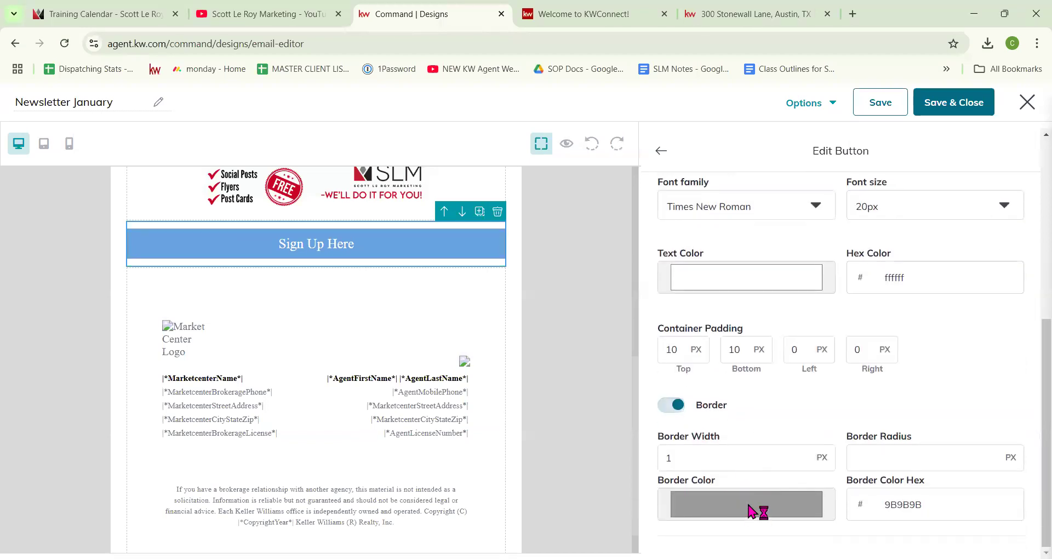
left_click_drag(660, 354, 671, 432)
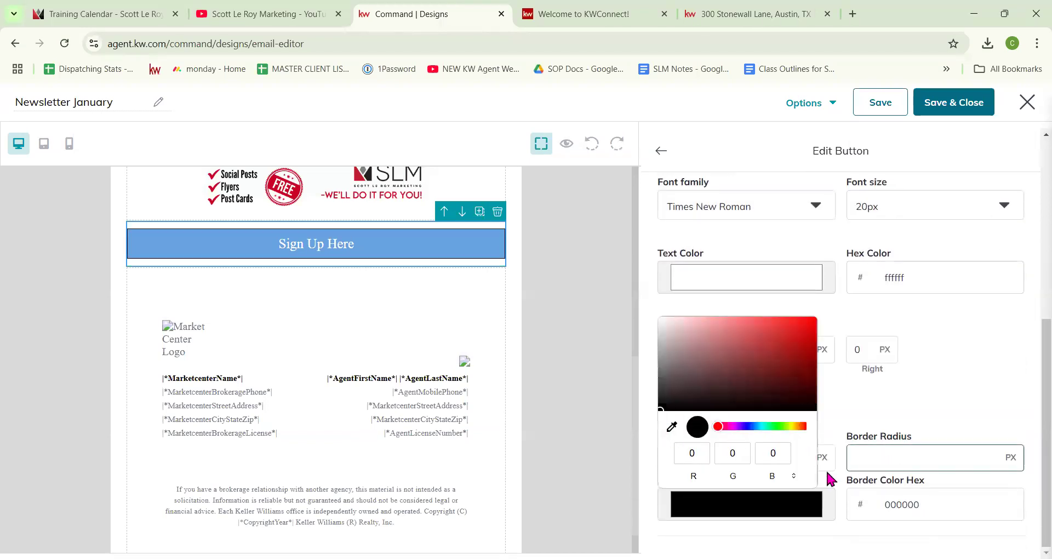
left_click(873, 428)
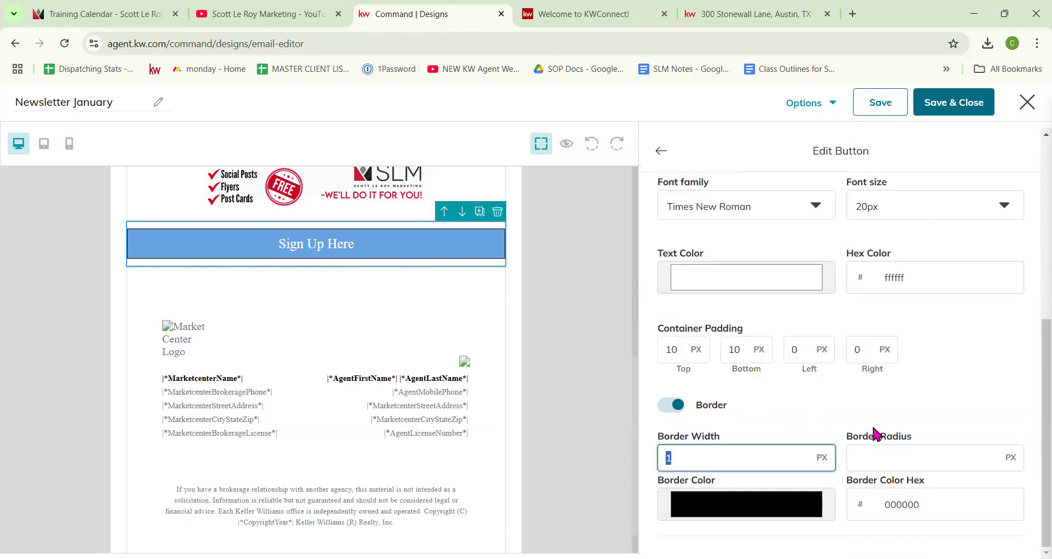
type("10")
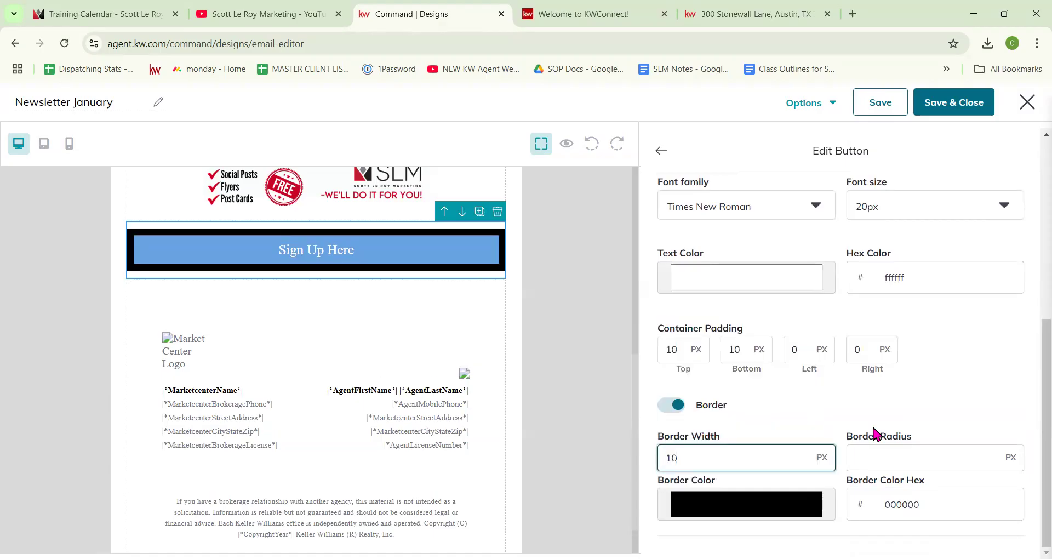
key("BackSpace")
key("BackSpace")
type("5")
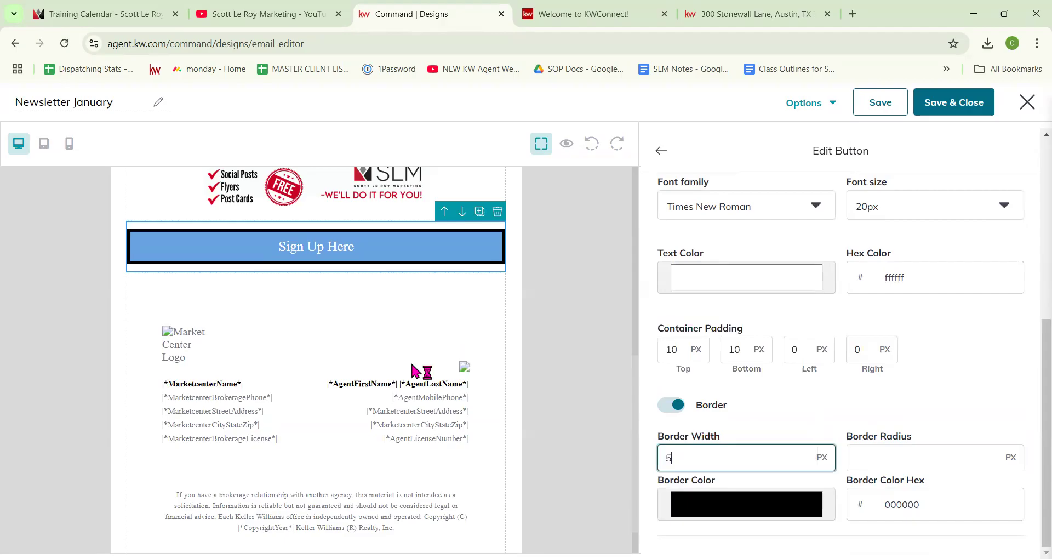
scroll(425, 289, "up", 10)
scroll(448, 300, "down", 7)
scroll(449, 300, "down", 4)
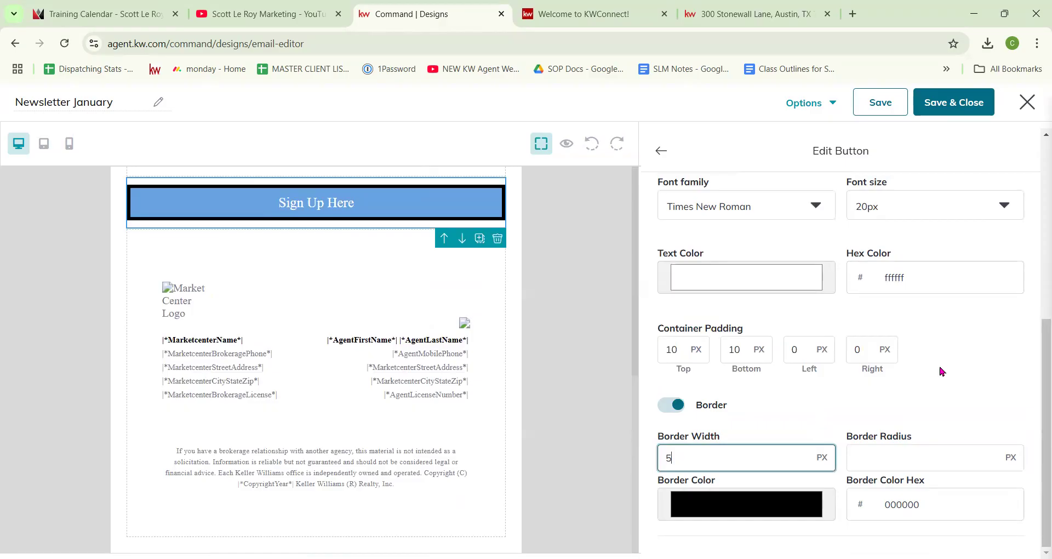
scroll(972, 404, "up", 3)
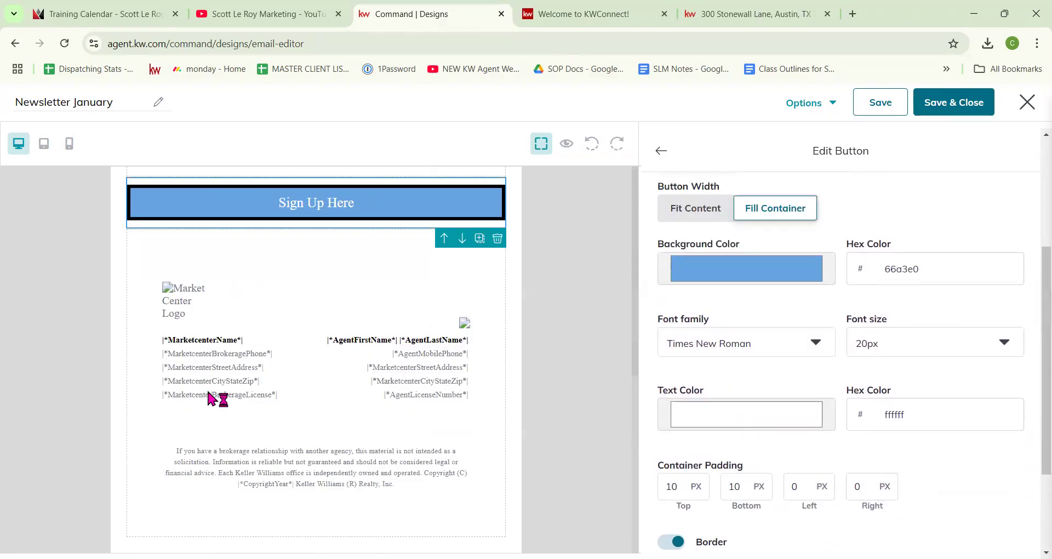
left_click(662, 151)
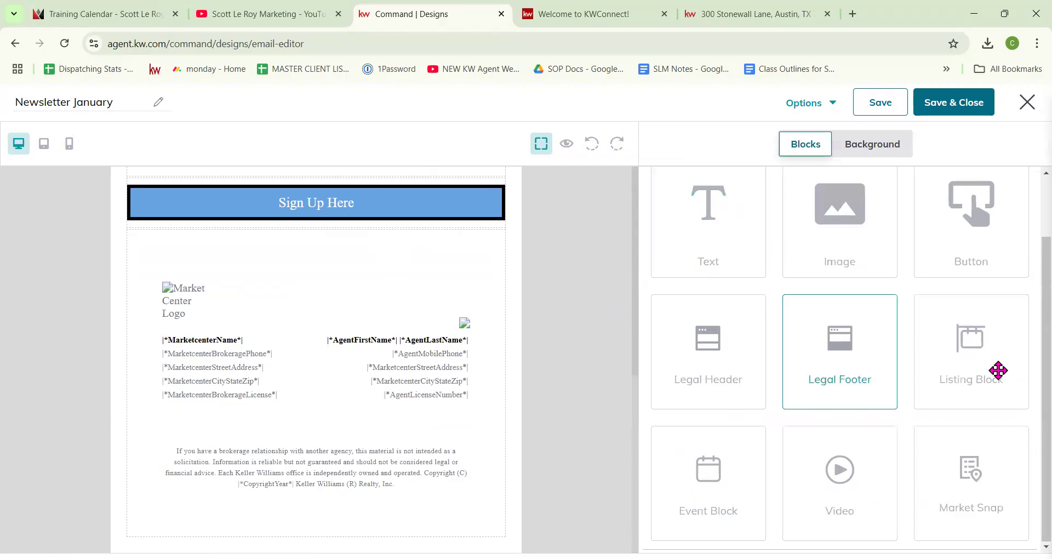
left_click_drag(480, 248, 475, 231)
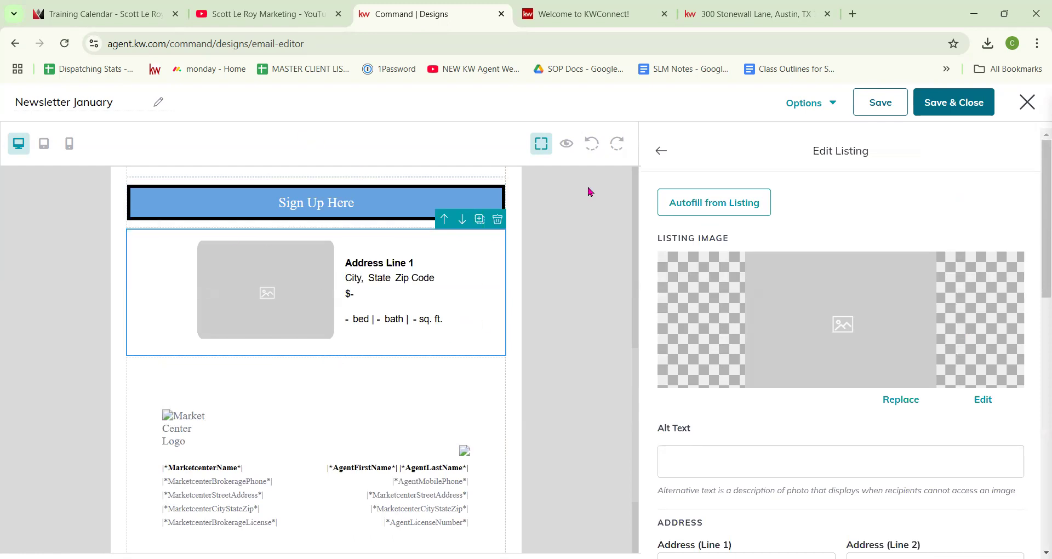
left_click(707, 209)
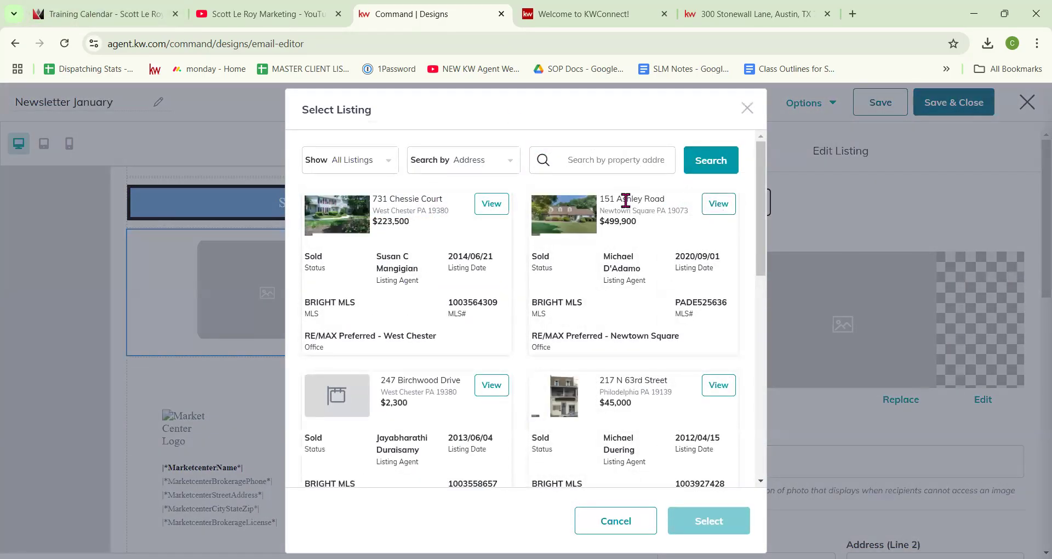
left_click(716, 207)
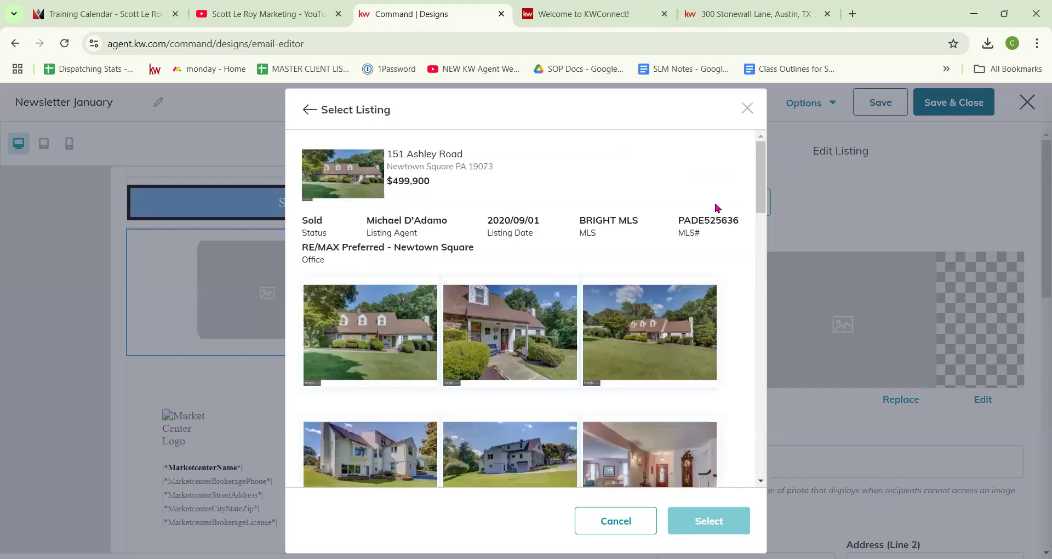
left_click(374, 330)
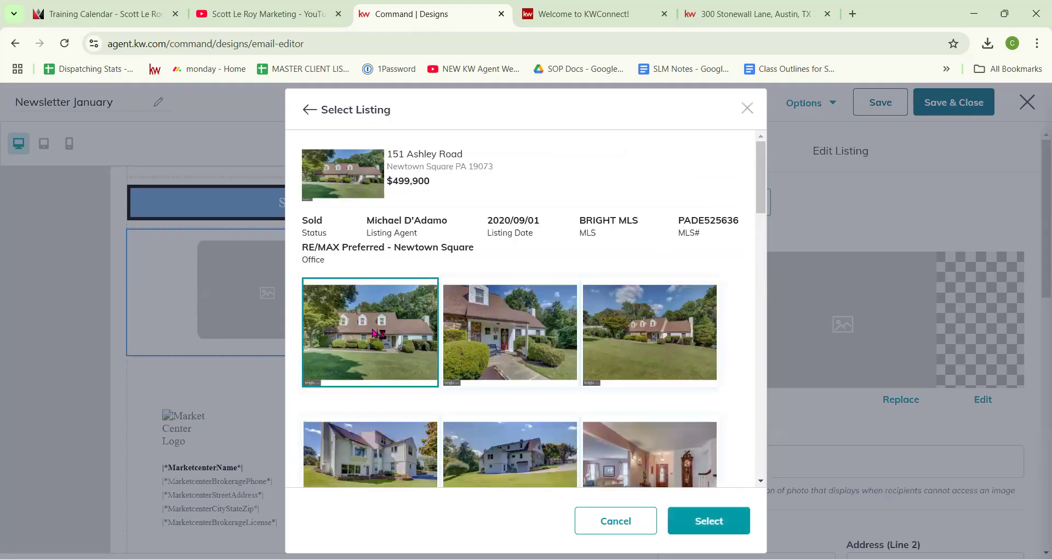
left_click(730, 512)
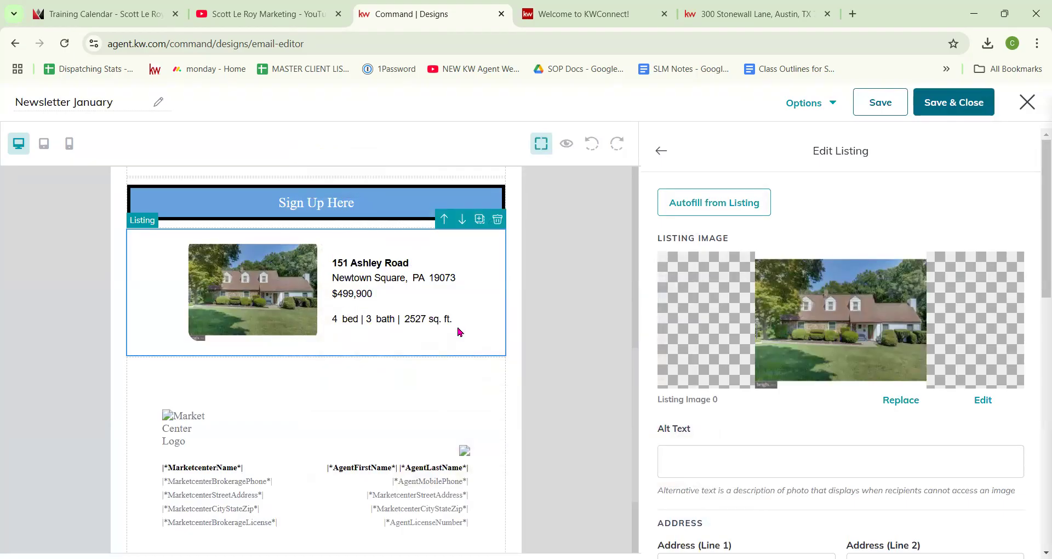
scroll(849, 334, "down", 5)
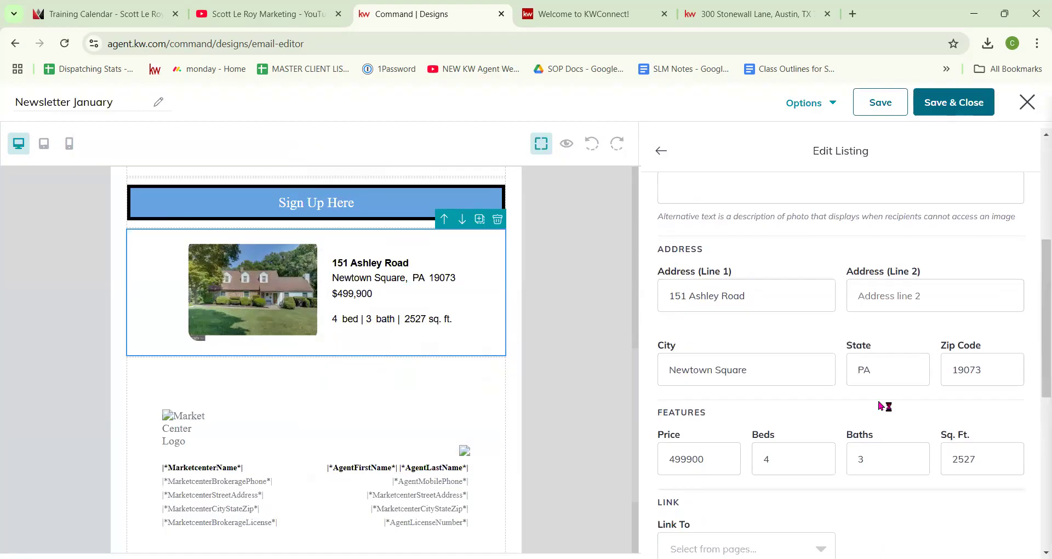
Step: Link the listing to the saved scottleroymarketing.com web address
scroll(688, 336, "down", 2)
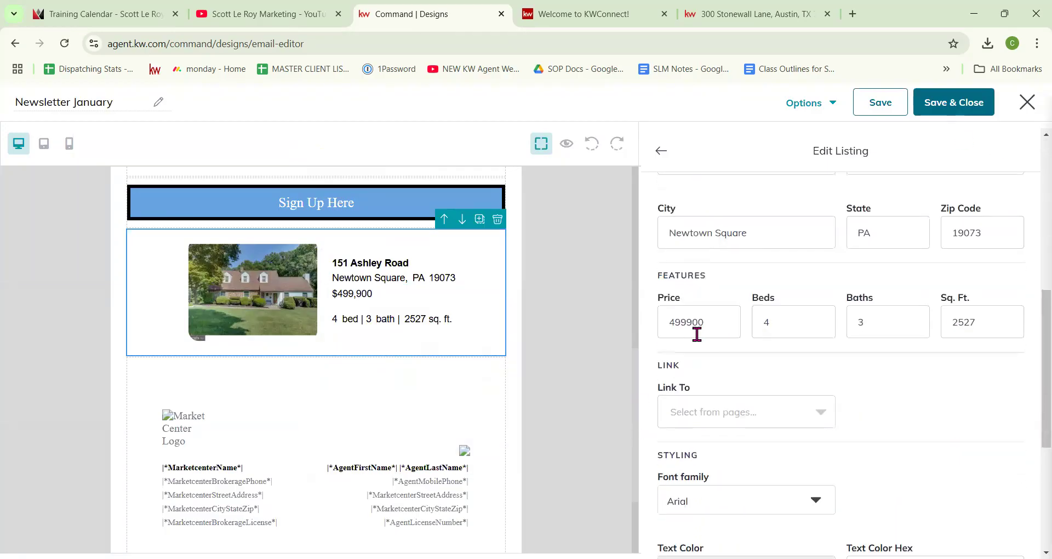
left_click(770, 420)
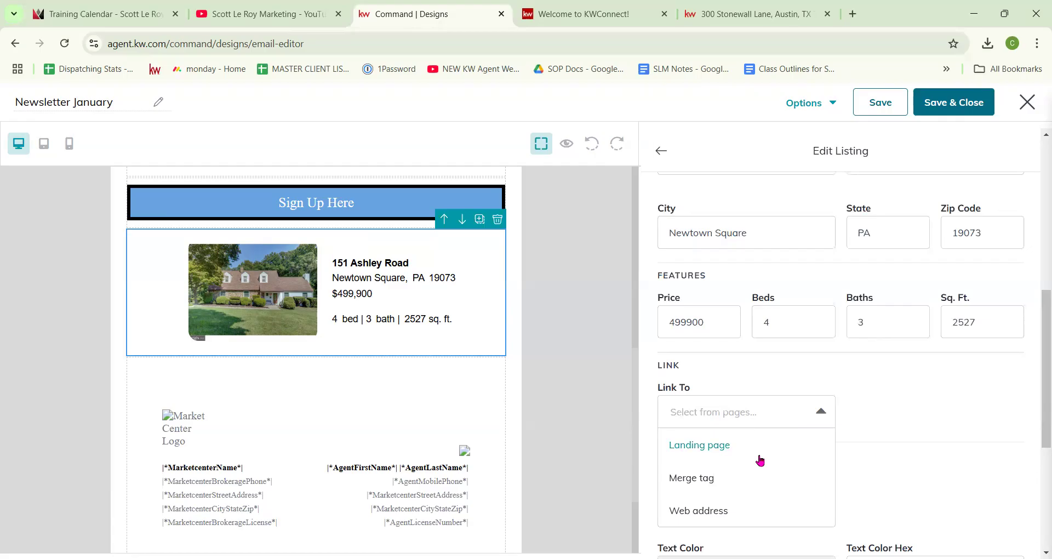
left_click(748, 515)
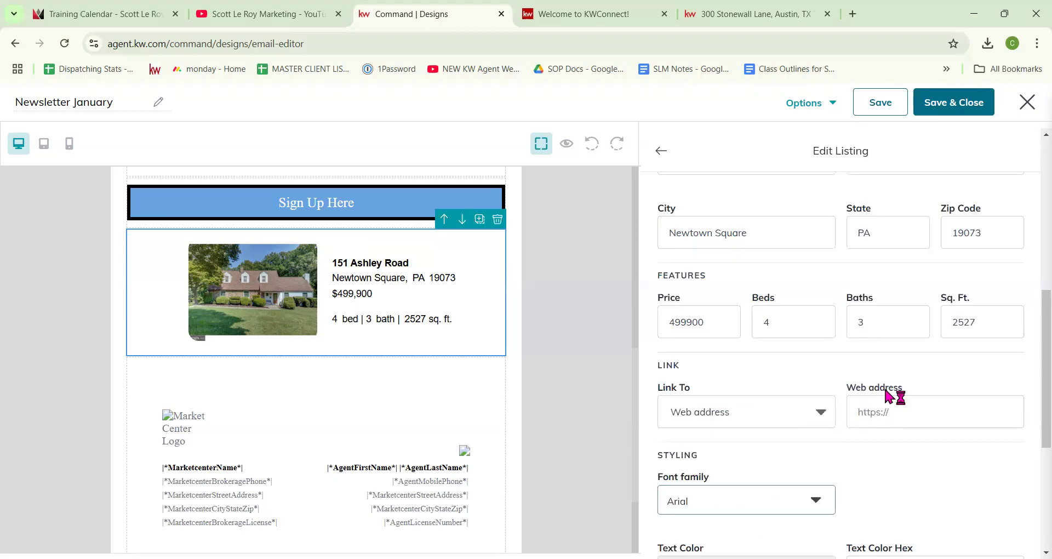
left_click(817, 411)
left_click(898, 411)
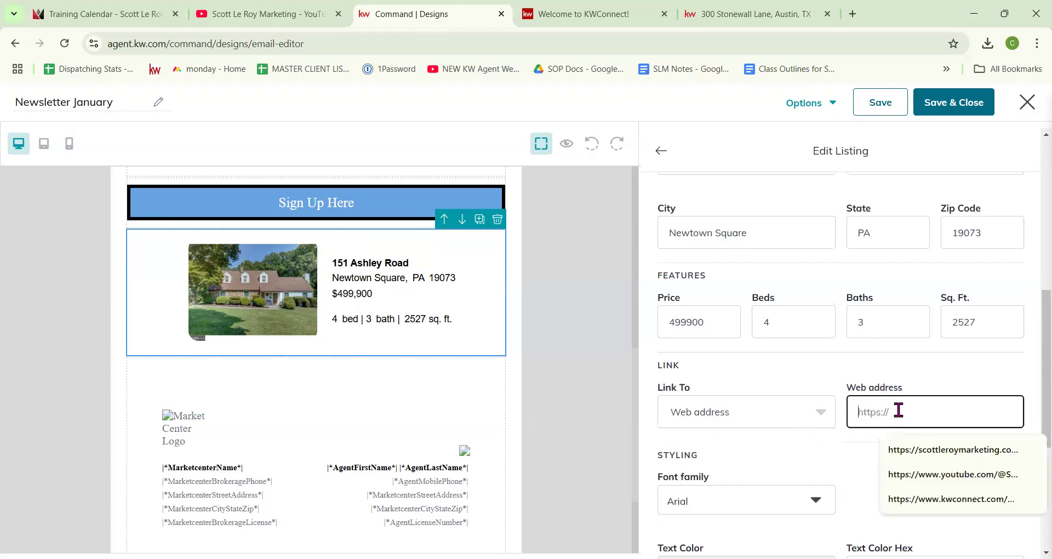
left_click(890, 450)
scroll(866, 445, "down", 1)
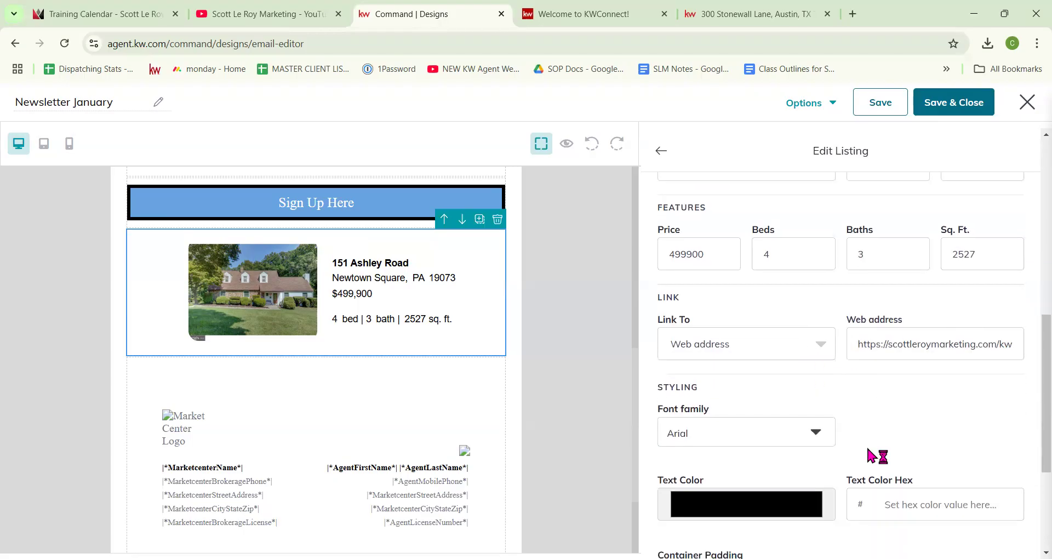
Step: Set the listing's font family to Times New Roman
left_click(772, 428)
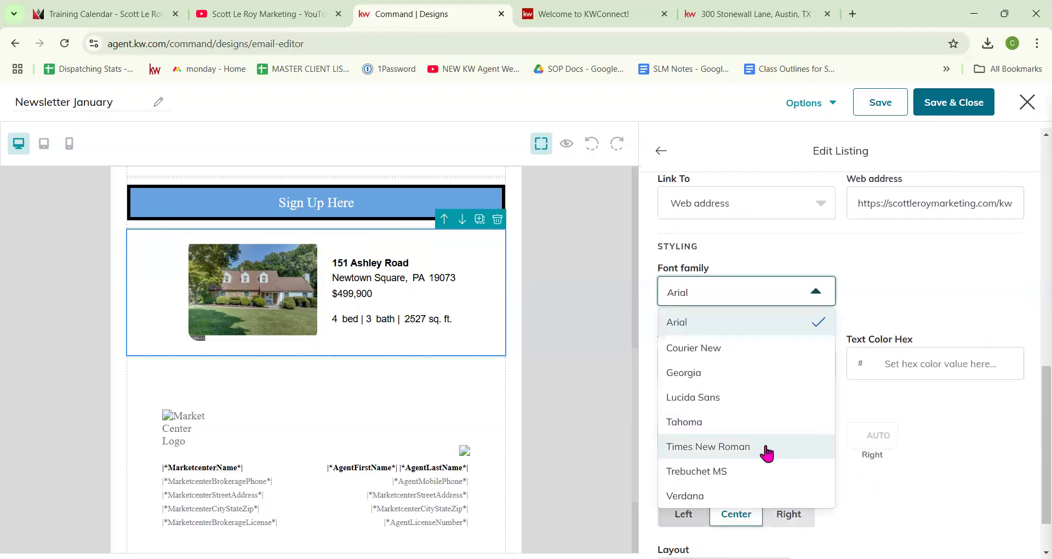
left_click(763, 445)
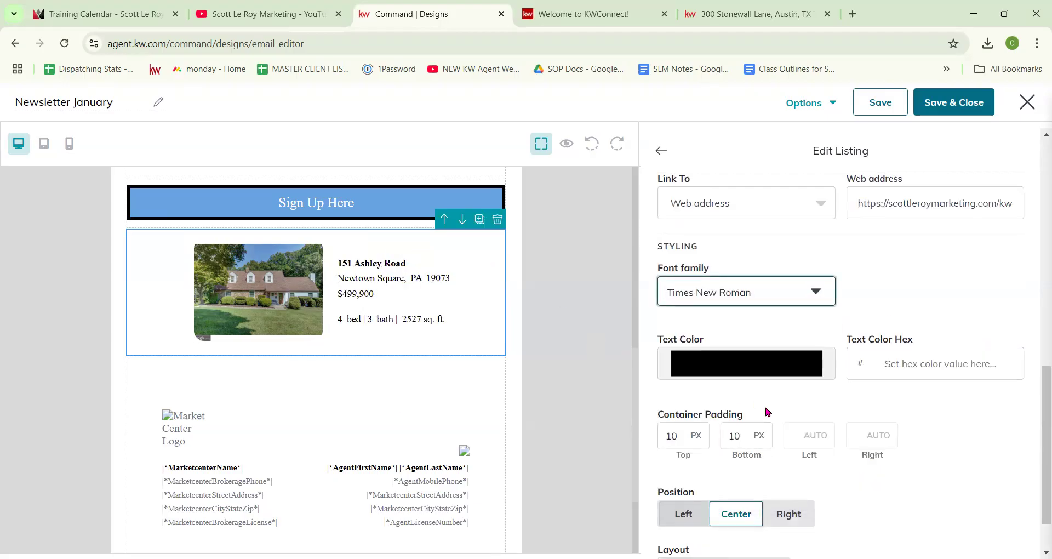
scroll(712, 310, "down", 1)
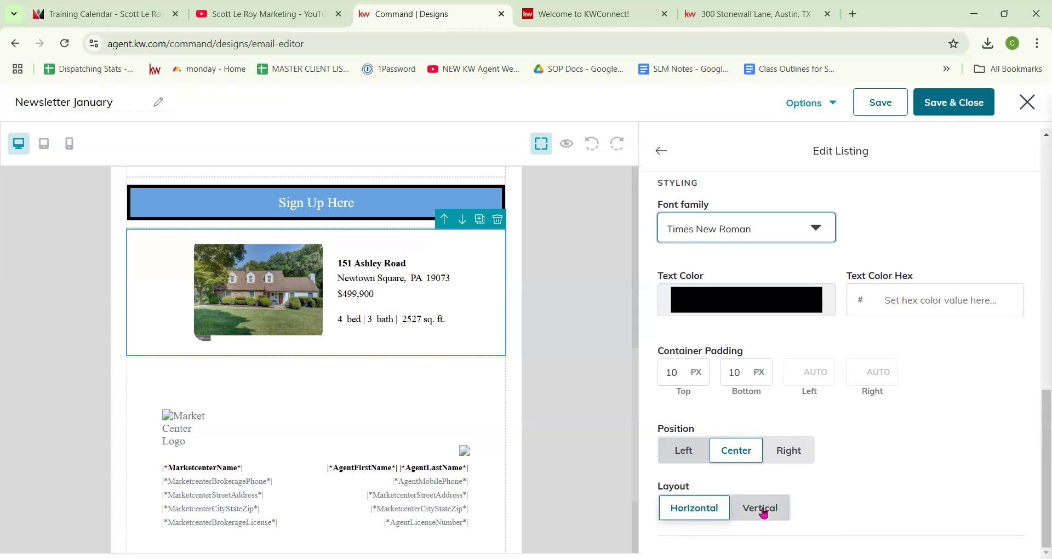
Step: Keep the listing horizontal after trying vertical, preview phone and tablet widths, then return to blocks
left_click(756, 506)
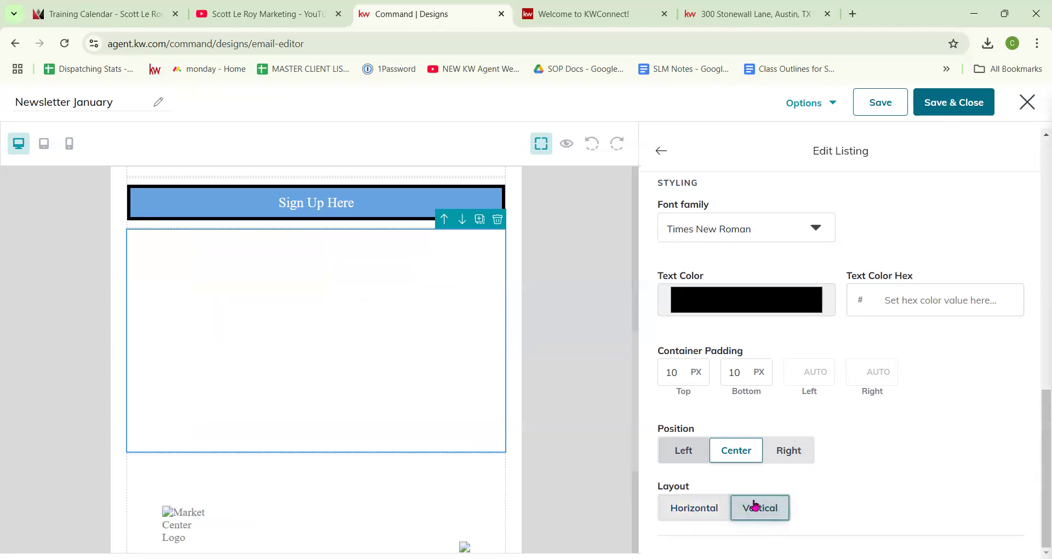
left_click(694, 508)
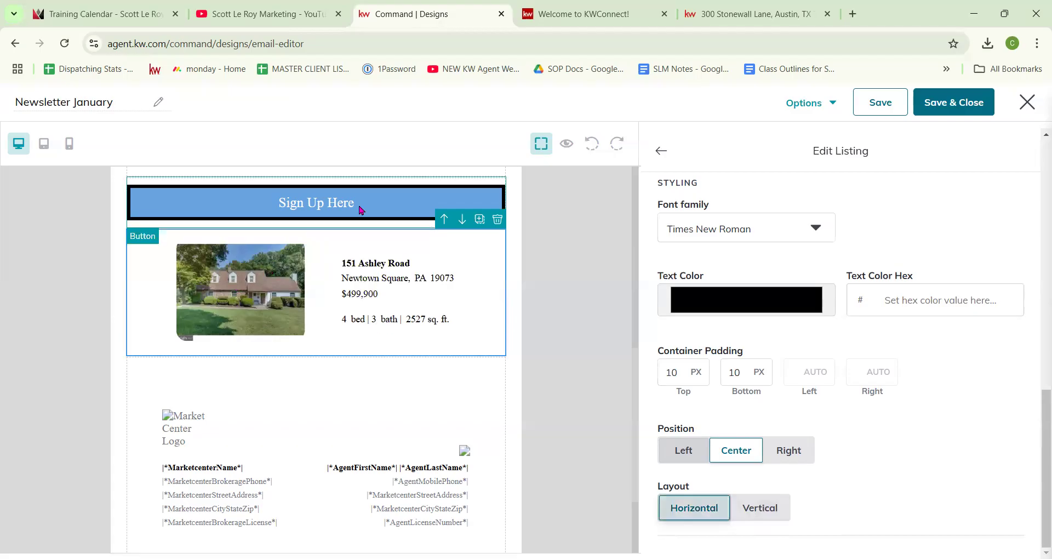
left_click(68, 148)
scroll(378, 230, "down", 1)
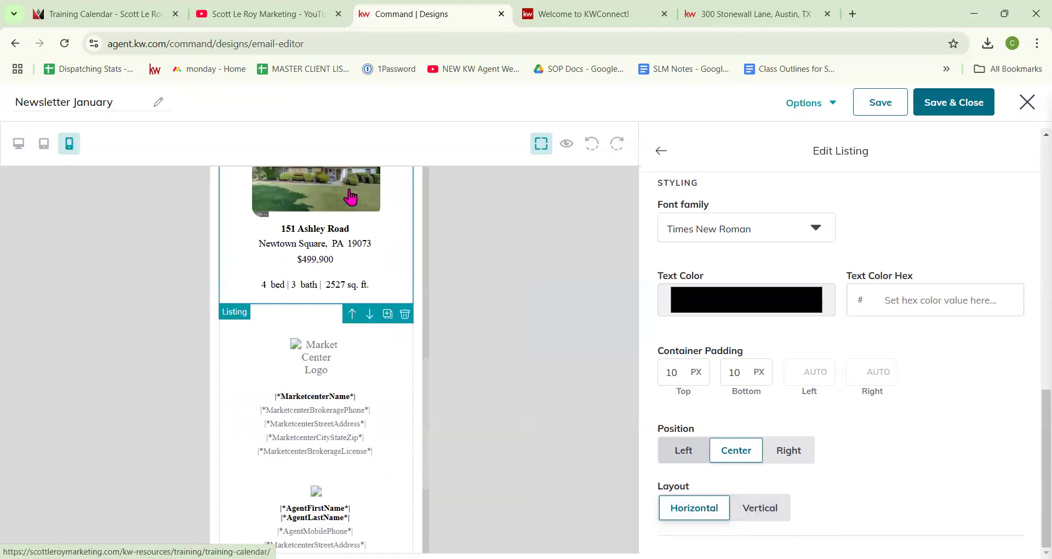
scroll(341, 225, "up", 1)
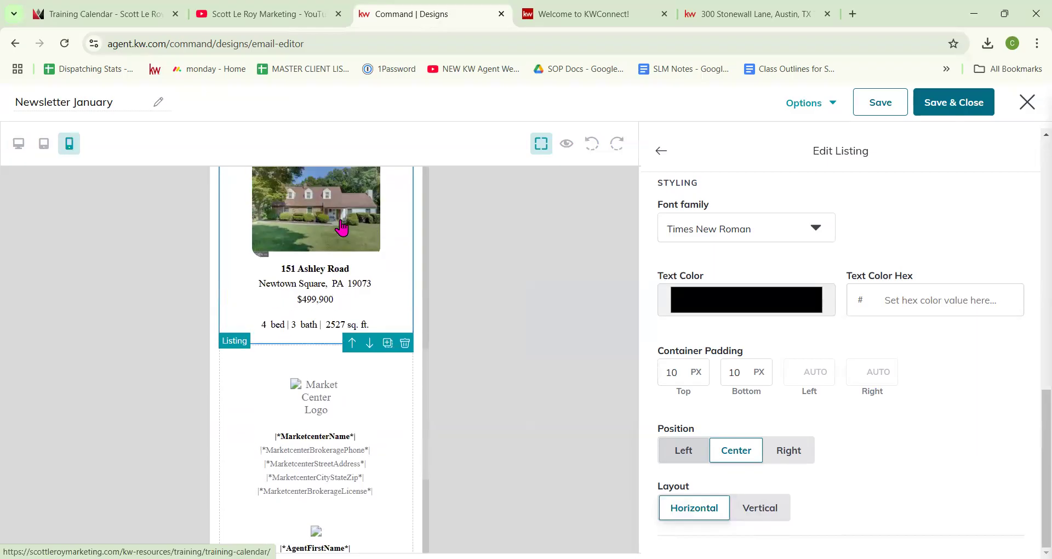
left_click(46, 146)
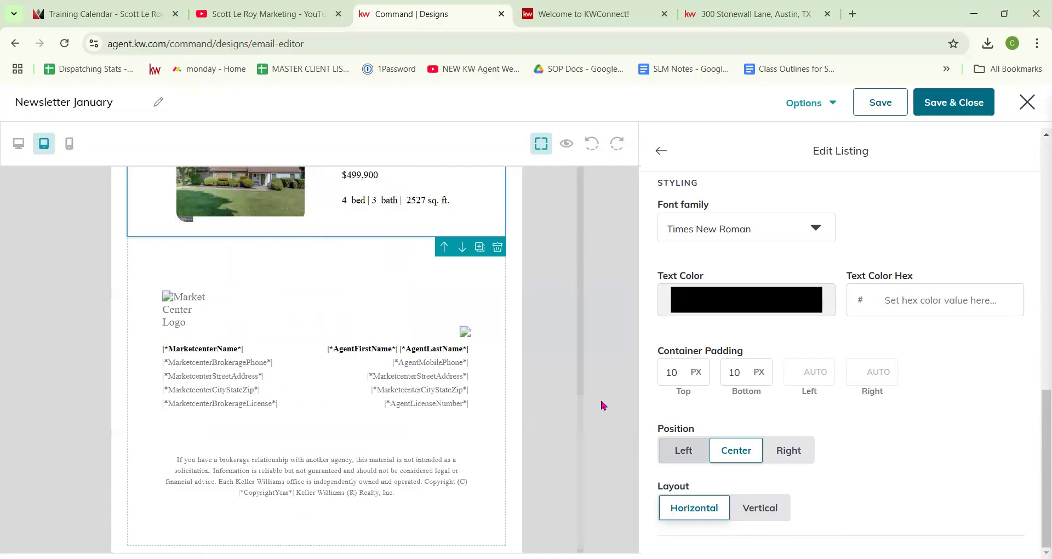
scroll(854, 369, "up", 10)
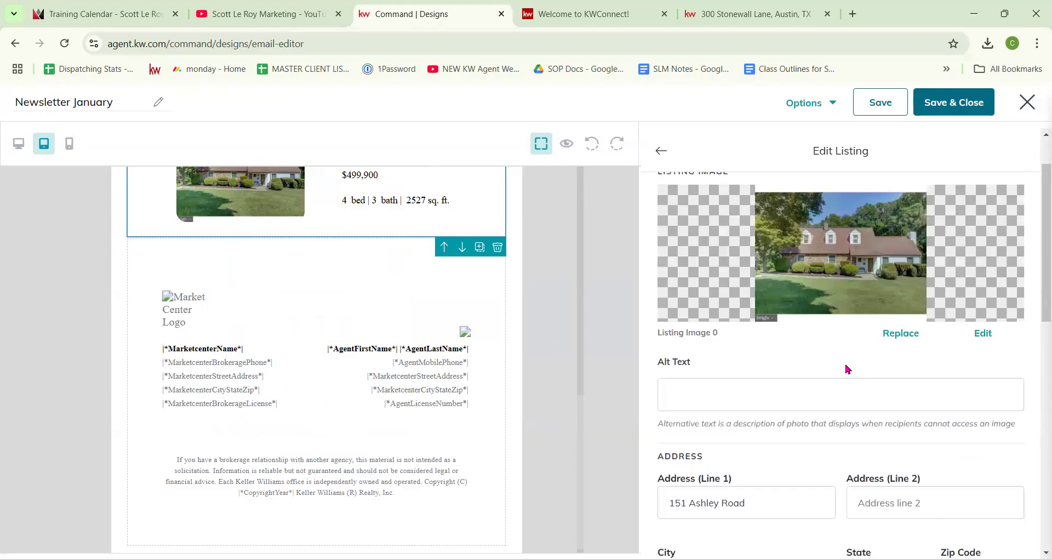
left_click(660, 151)
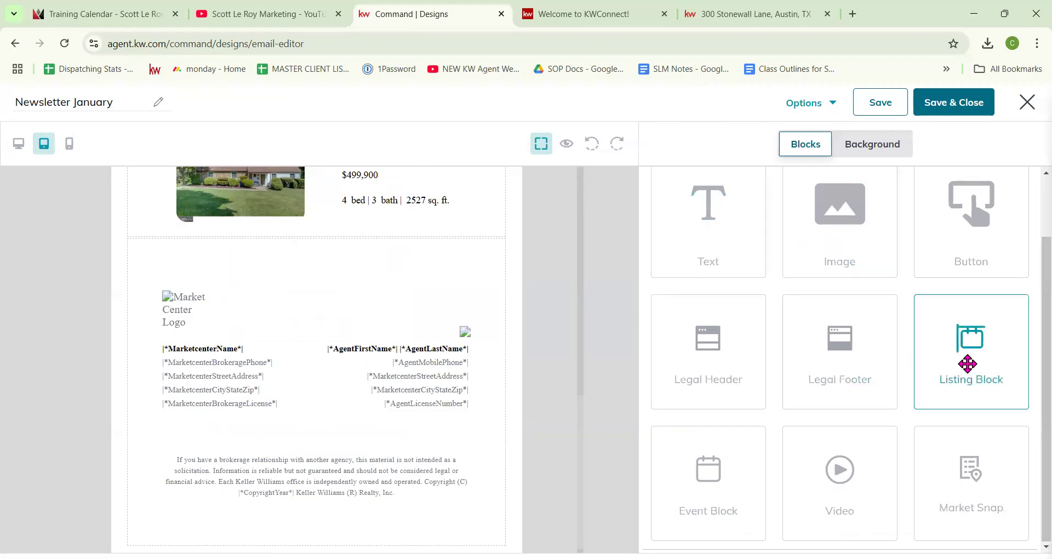
left_click_drag(967, 360, 383, 231)
left_click(661, 151)
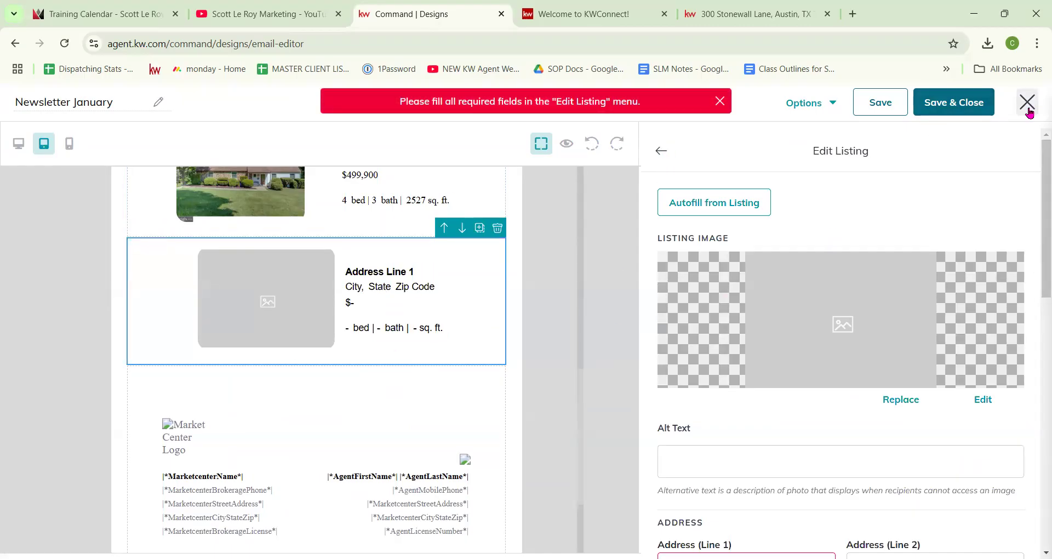
scroll(758, 392, "down", 3)
scroll(726, 298, "up", 3)
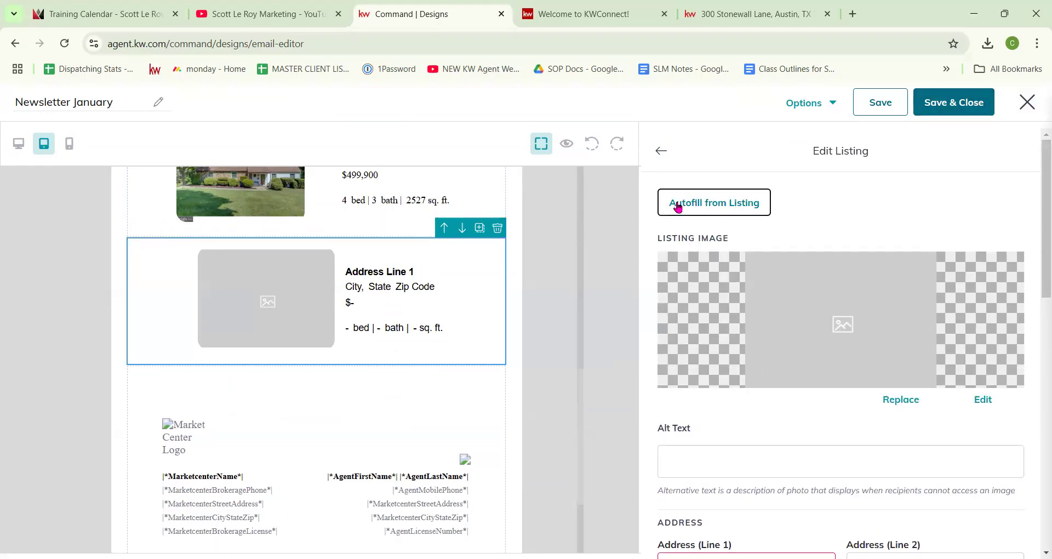
left_click(688, 201)
left_click(498, 207)
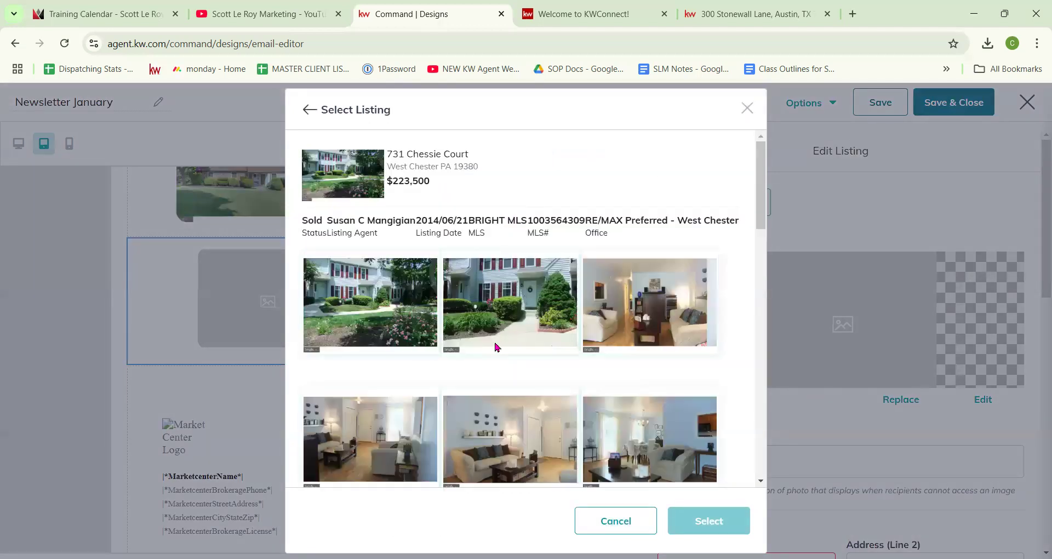
left_click(373, 317)
left_click(712, 519)
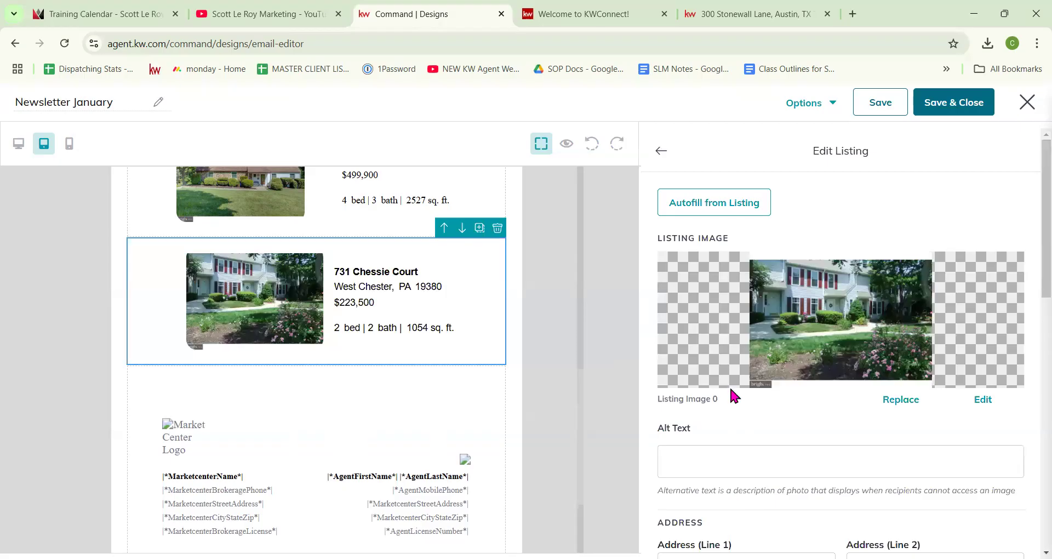
scroll(729, 386, "down", 3)
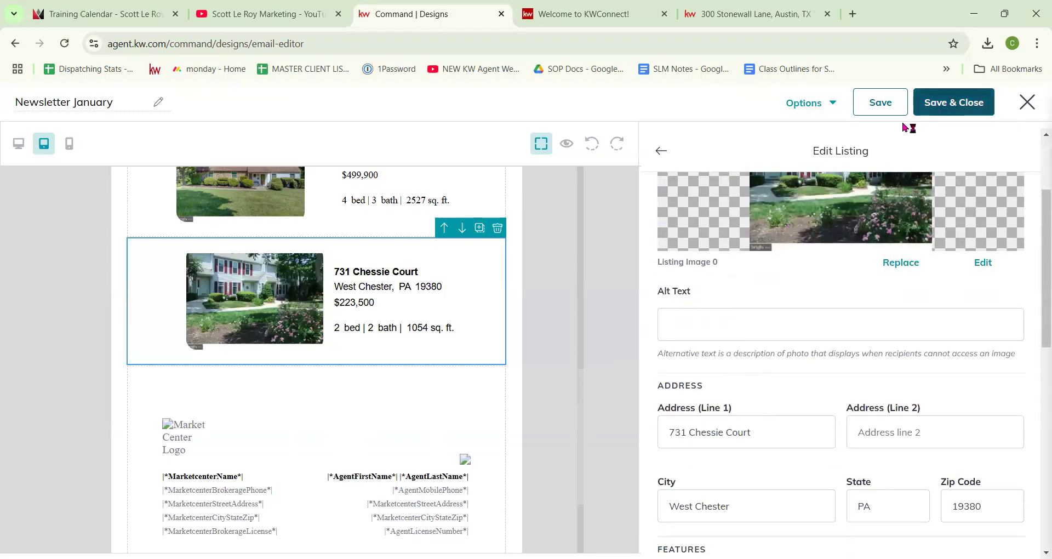
left_click(660, 153)
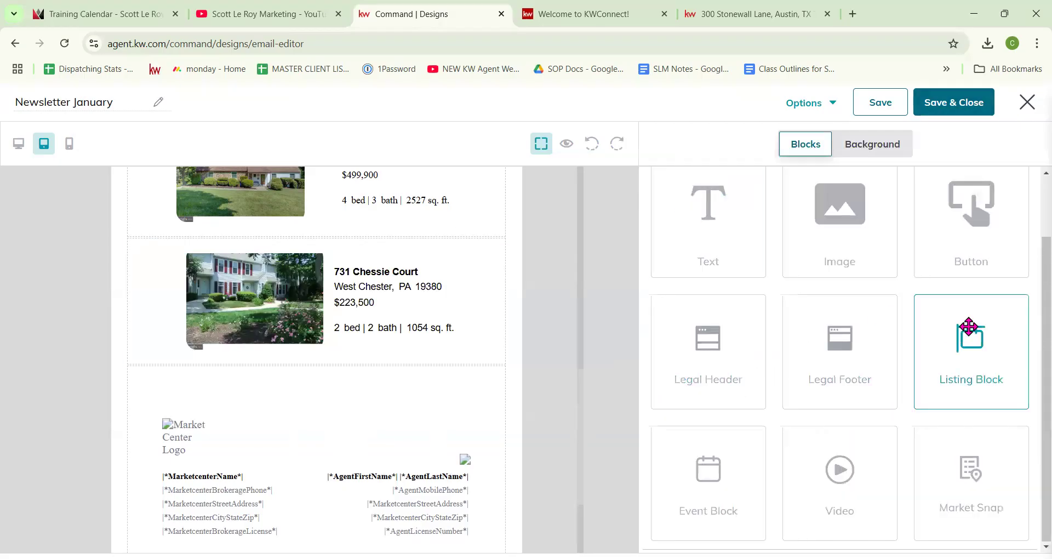
Step: Add a third listing block, browse the picker's Show and Search options, close it, and delete the block
left_click_drag(969, 327, 386, 362)
left_click(715, 217)
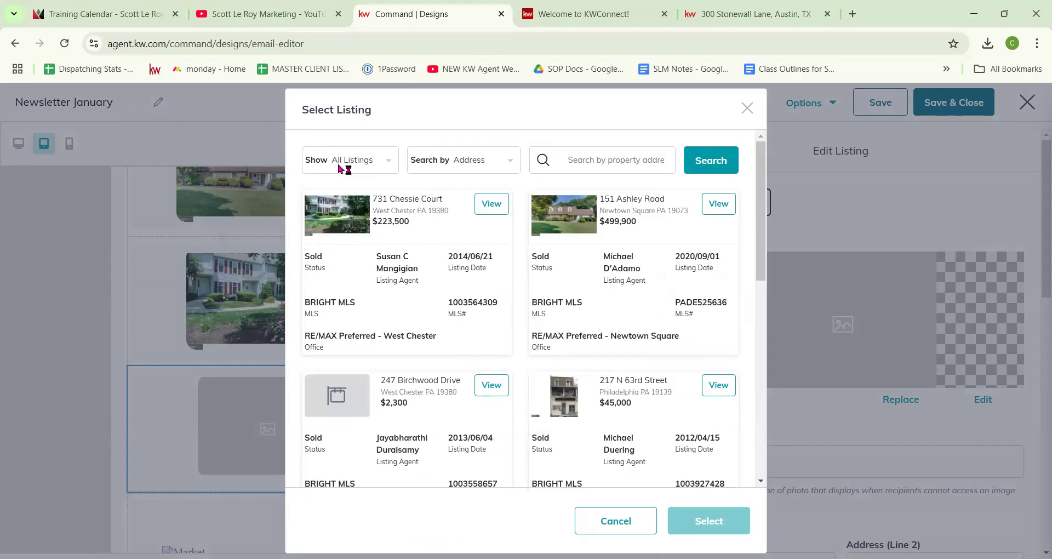
left_click(367, 167)
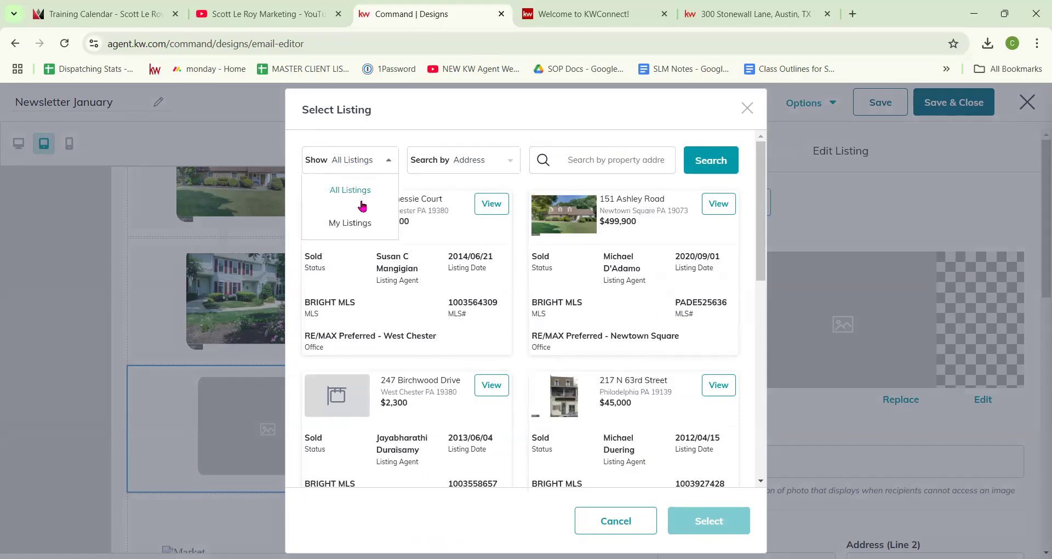
left_click(489, 167)
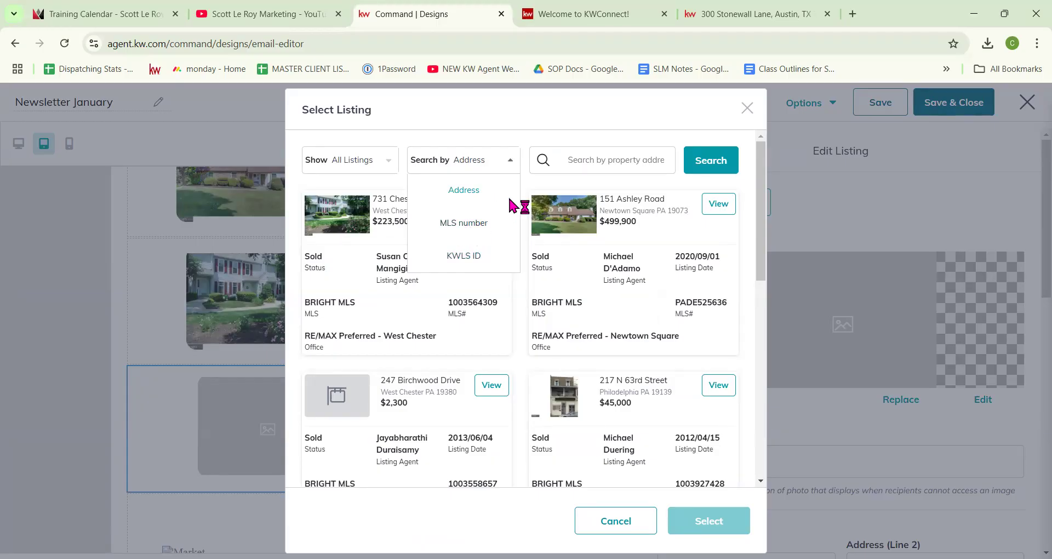
left_click(746, 108)
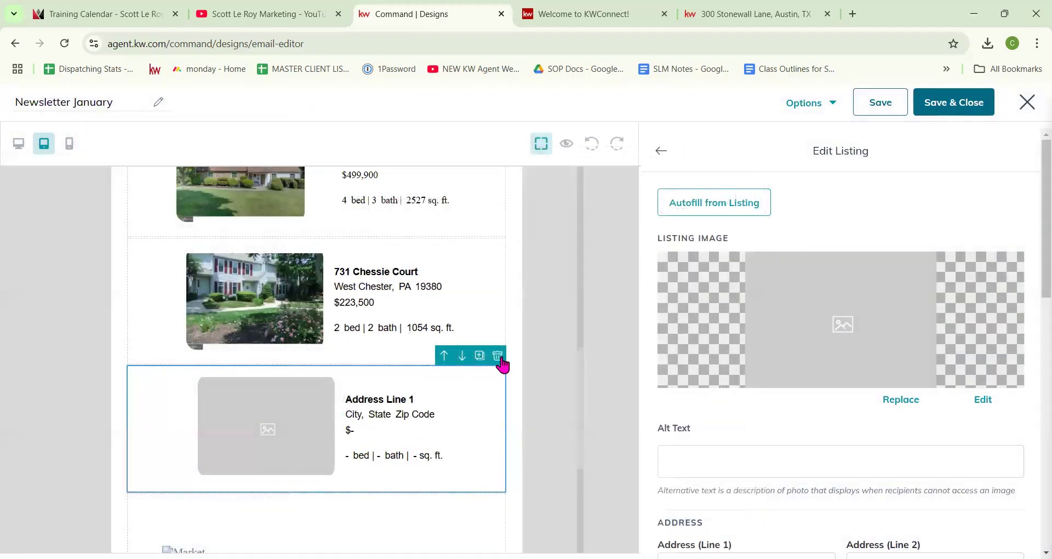
left_click(498, 357)
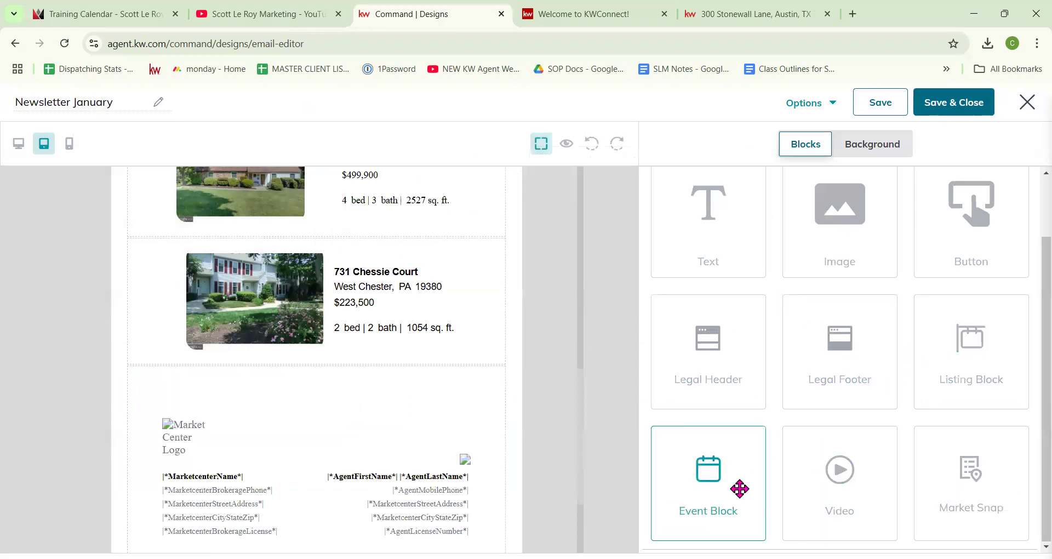
Step: Add an event block below the listings and replace its placeholder image with Happy Holidays
left_click_drag(739, 489, 493, 368)
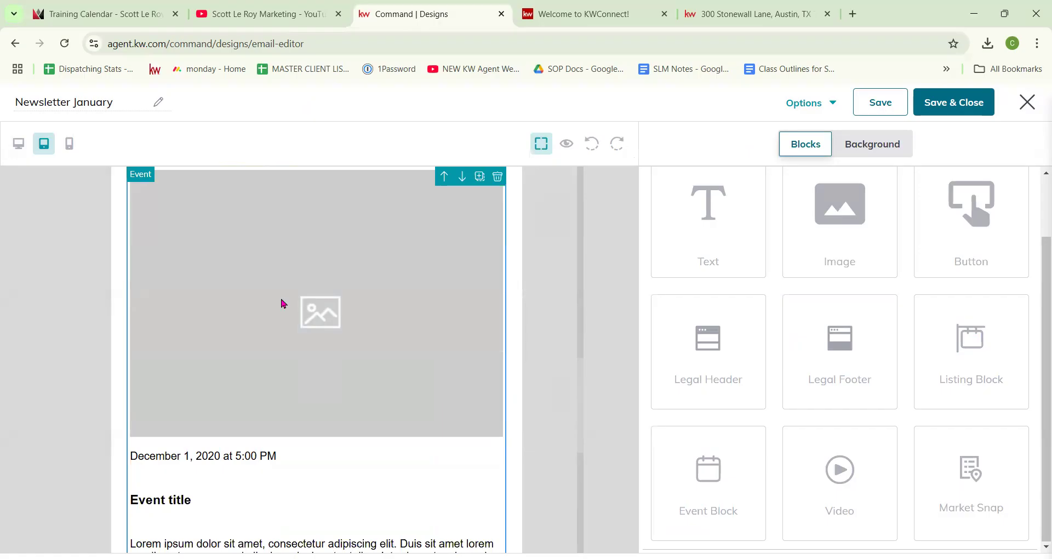
scroll(283, 304, "down", 1)
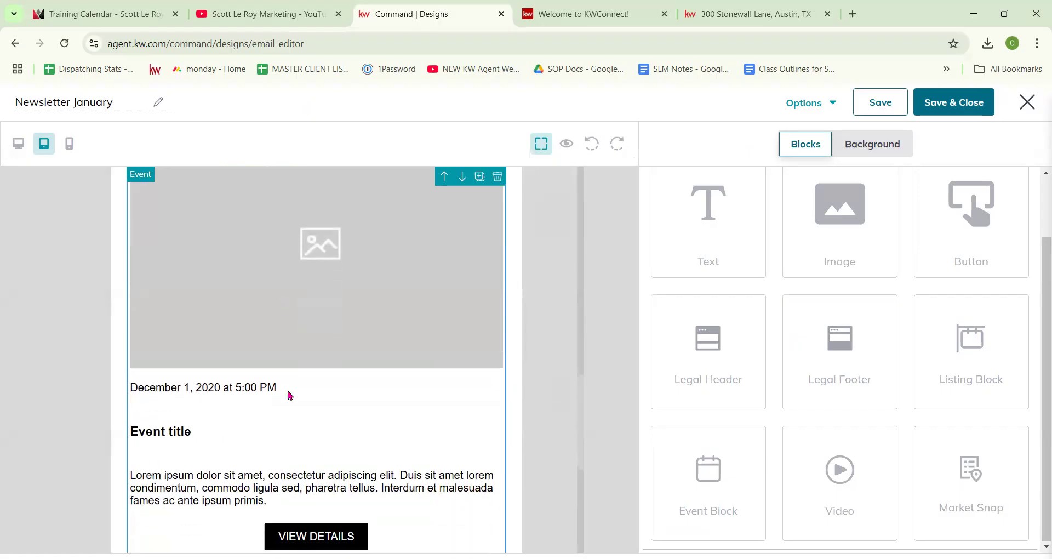
scroll(290, 393, "down", 1)
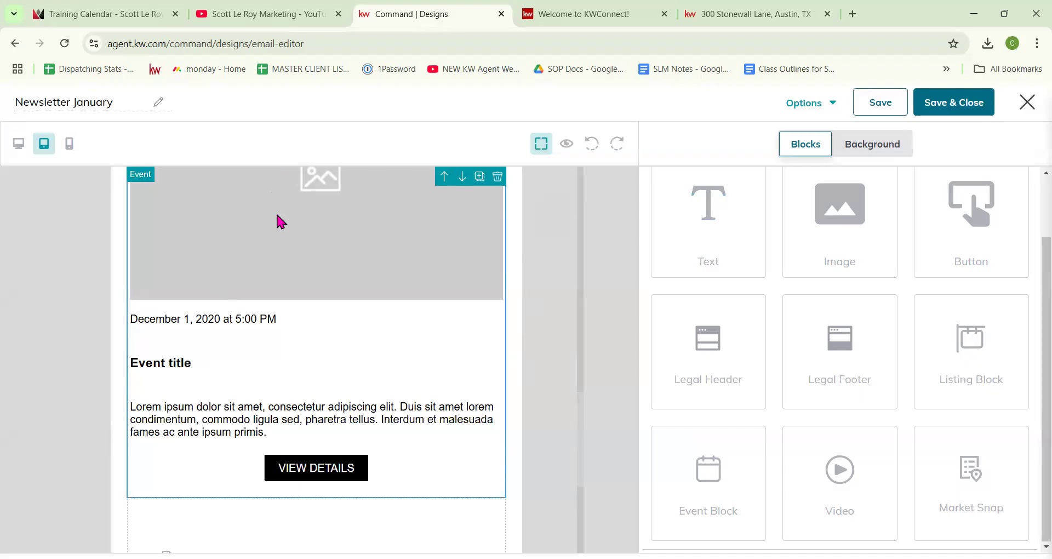
left_click(380, 253)
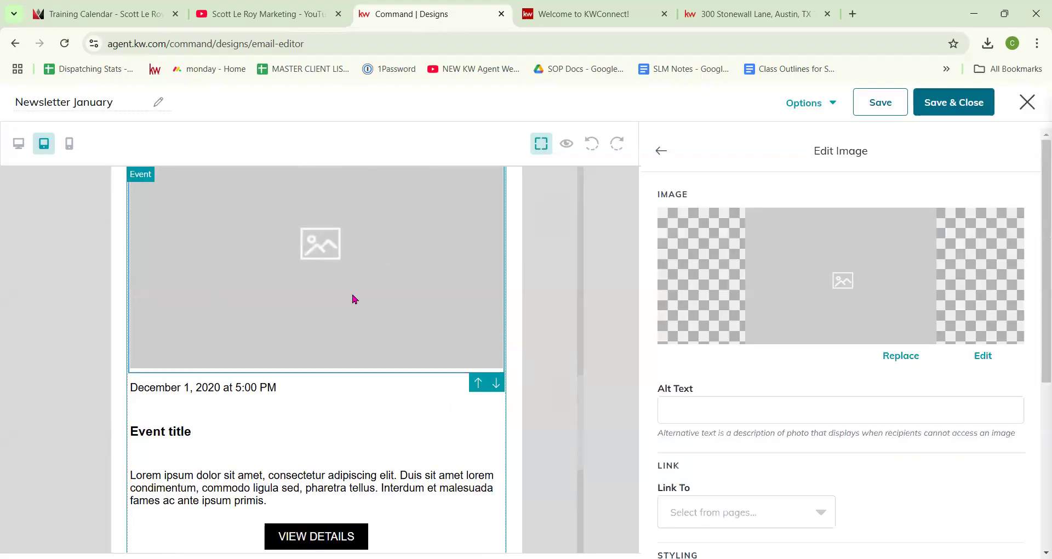
left_click(916, 360)
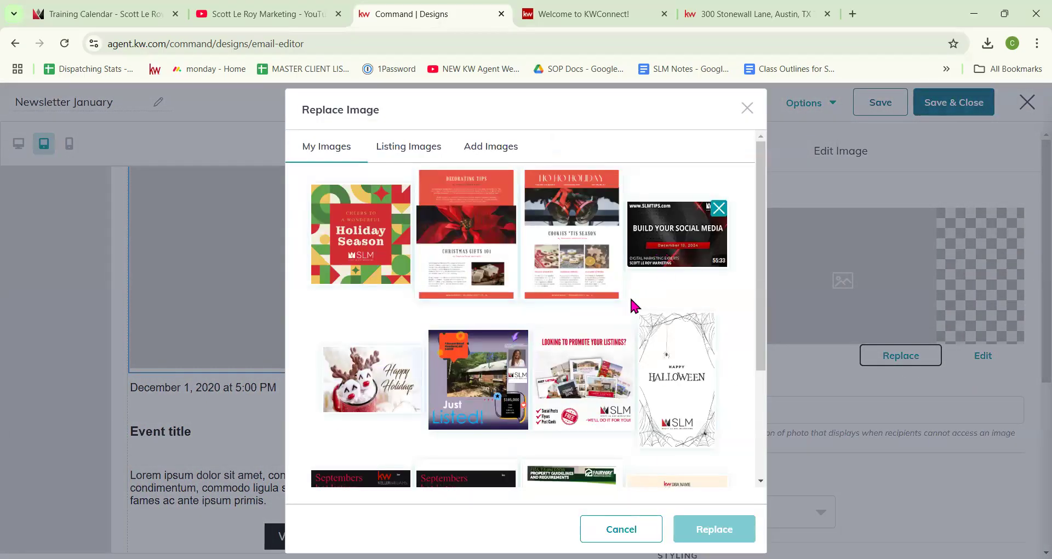
left_click(378, 397)
left_click(713, 528)
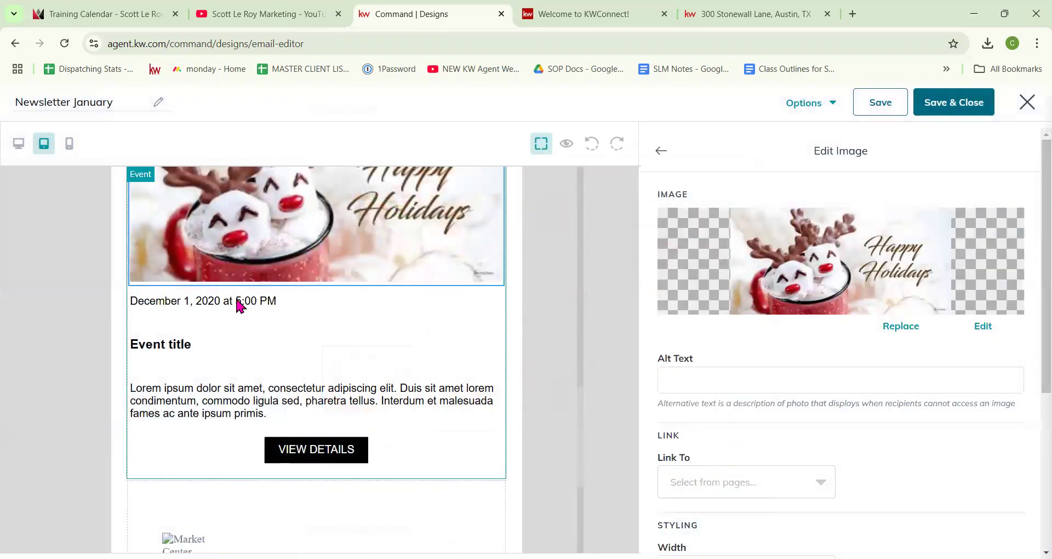
left_click(239, 305)
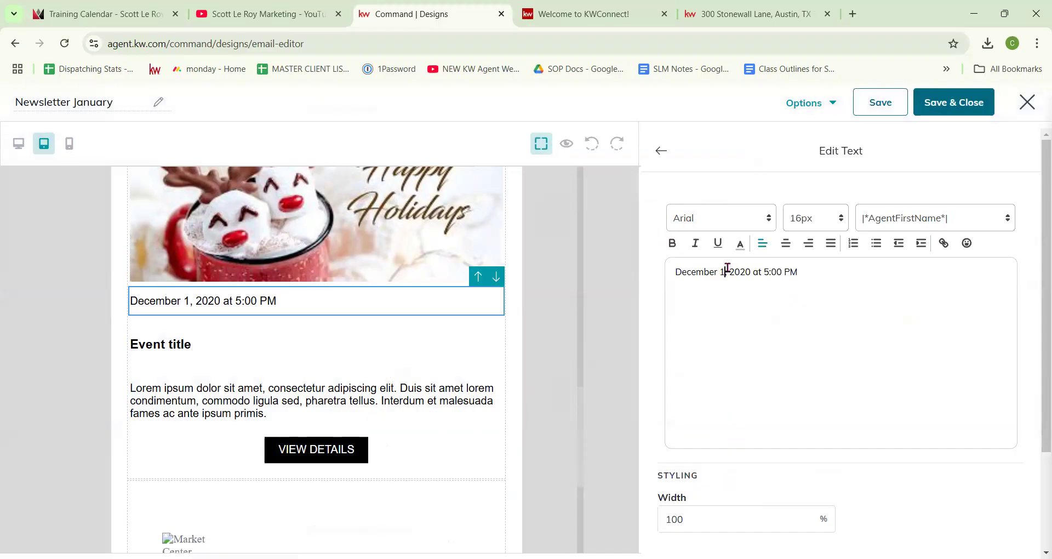
Step: Change the event date to December 12, 2025
type("0")
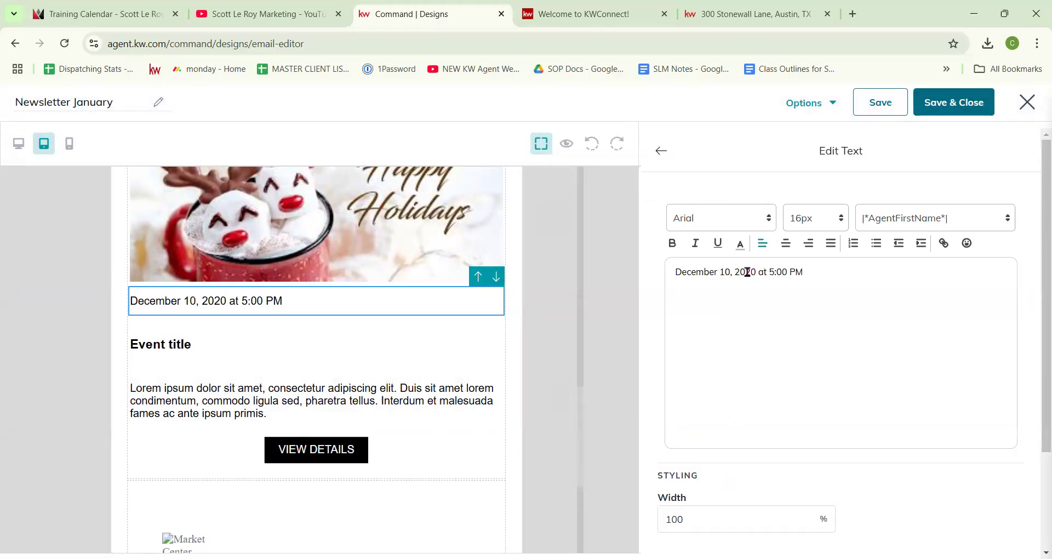
key("BackSpace")
type("12")
key("BackSpace")
key("BackSpace")
type("2")
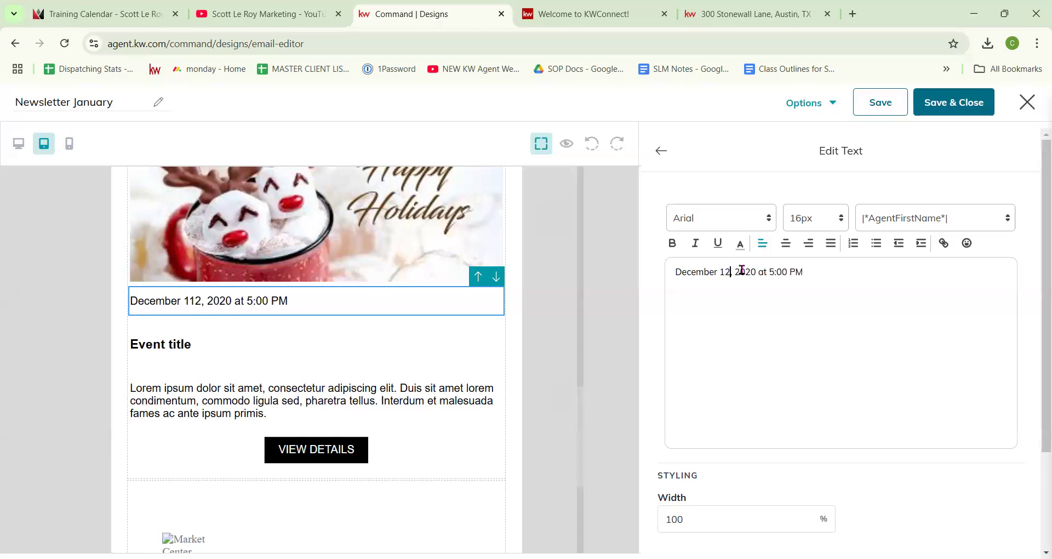
key("BackSpace")
type("5")
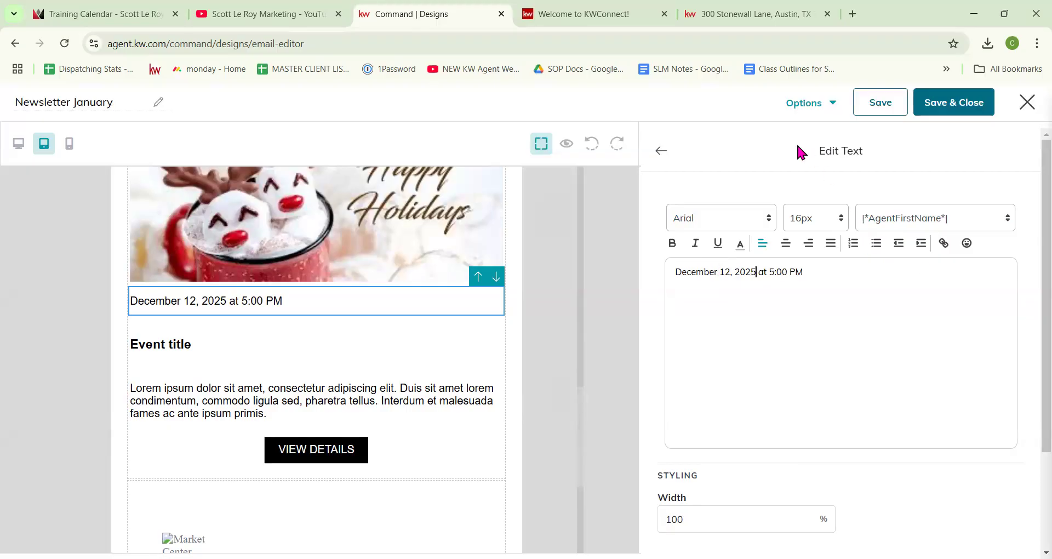
left_click(659, 157)
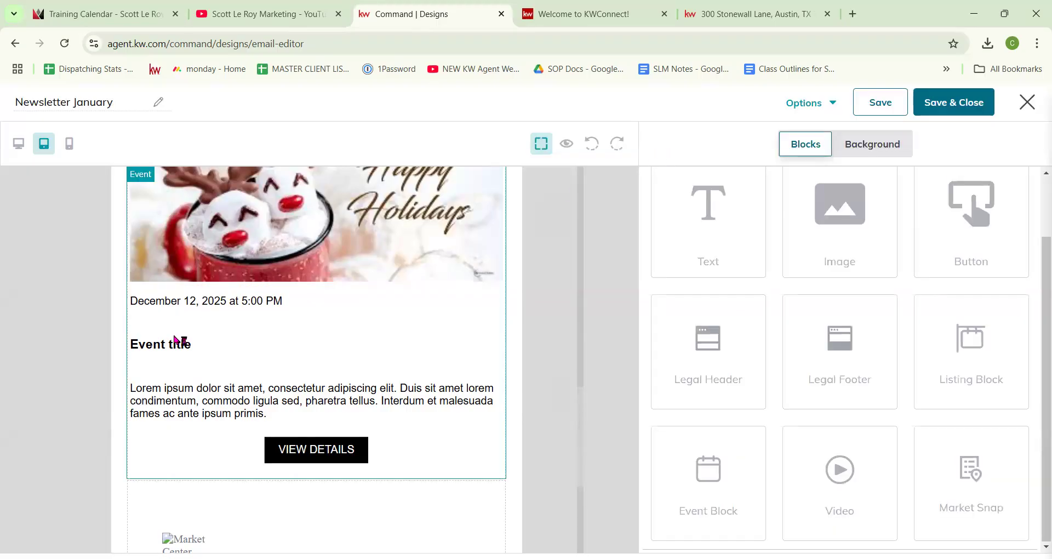
Step: Retitle the event heading 'Client Ice Skating Event'
left_click(180, 343)
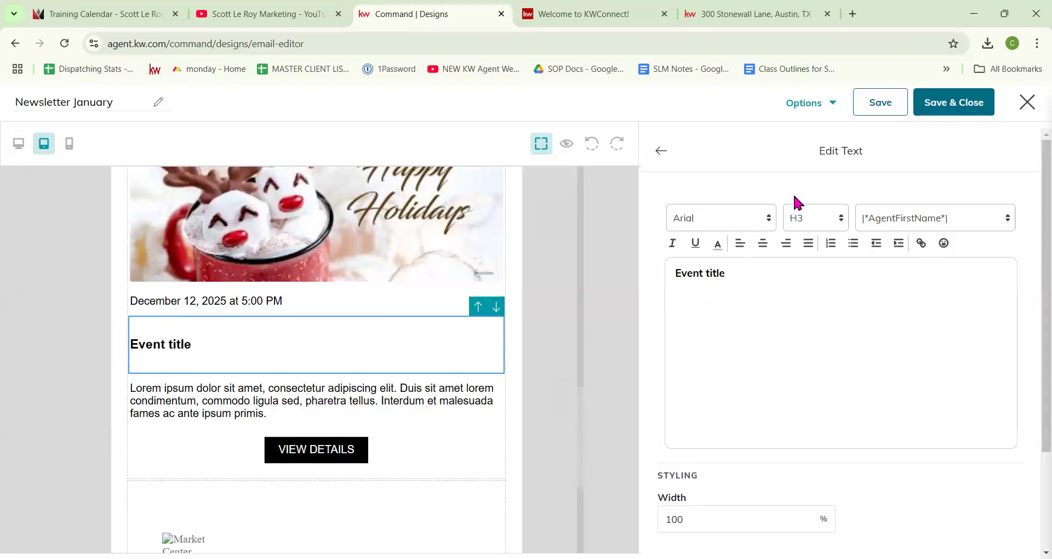
left_click_drag(735, 272, 661, 269)
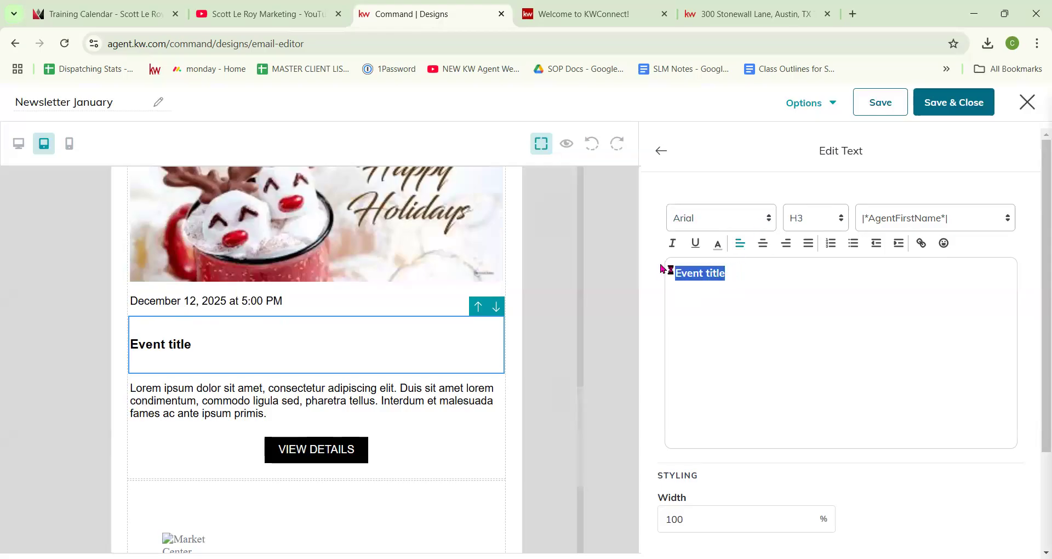
type("Client Ice Sk")
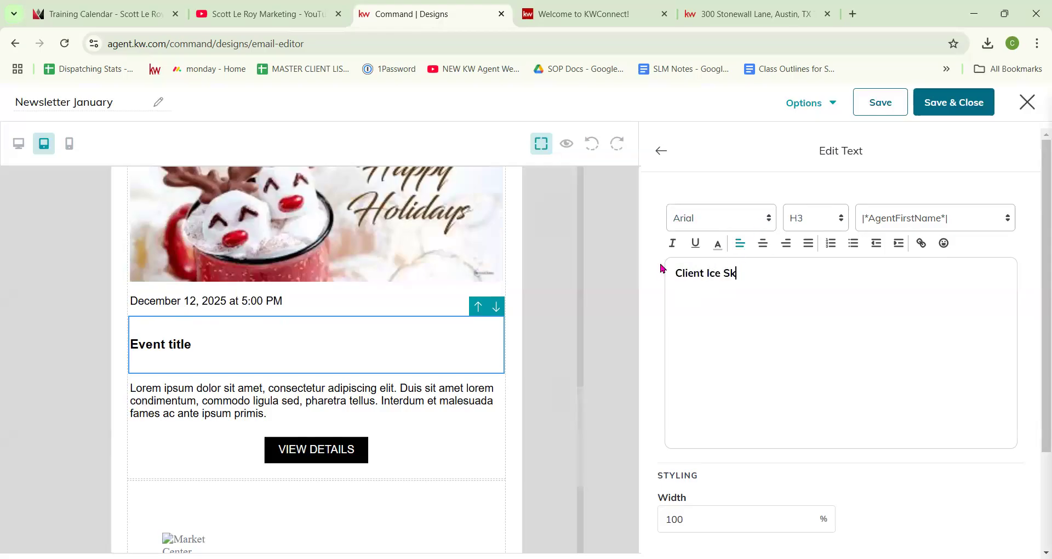
type("ating Event")
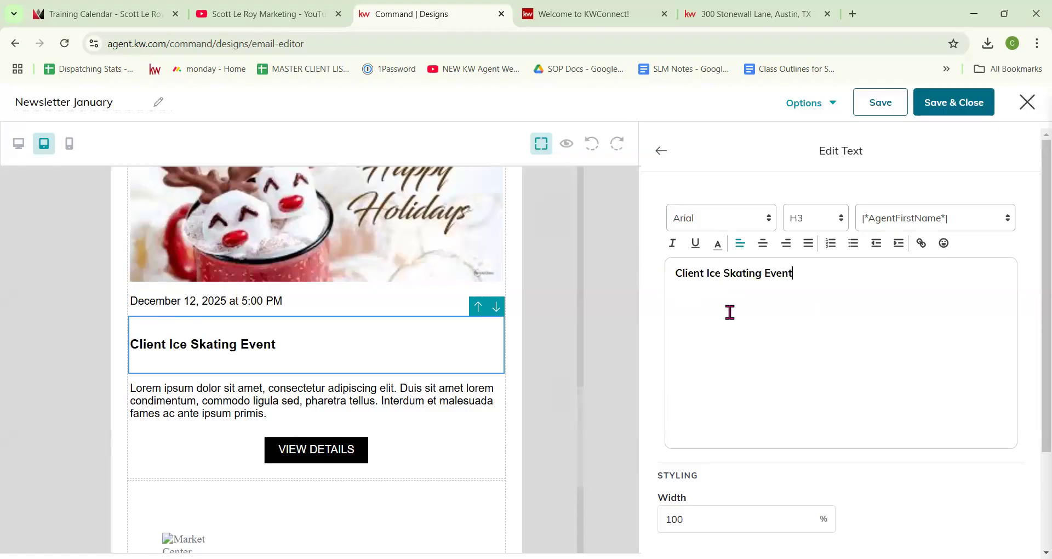
left_click(662, 151)
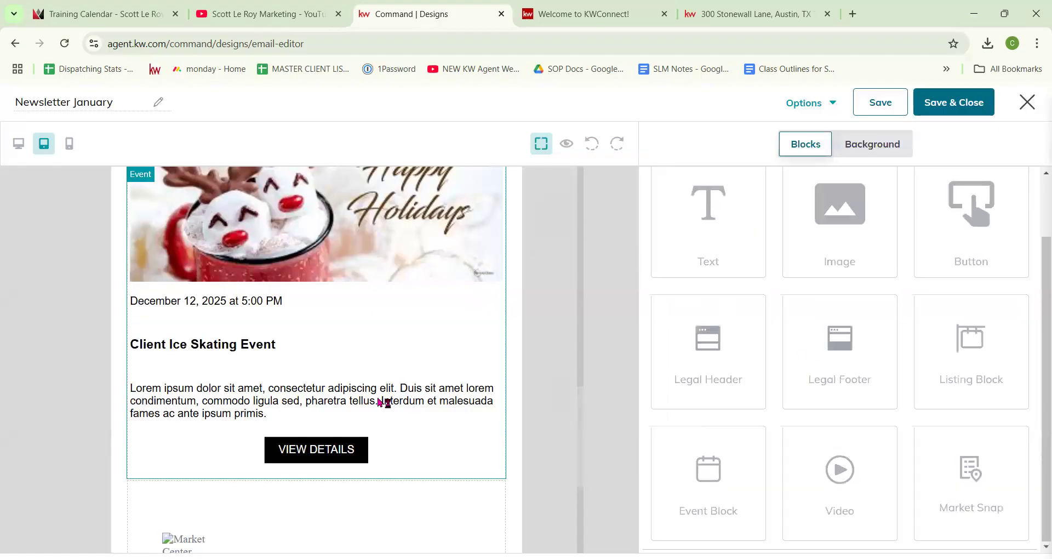
left_click(384, 404)
Step: Replace the Lorem ipsum paragraph with 'RSVP Below please and let us know how many people in your party'
left_click_drag(816, 296, 661, 274)
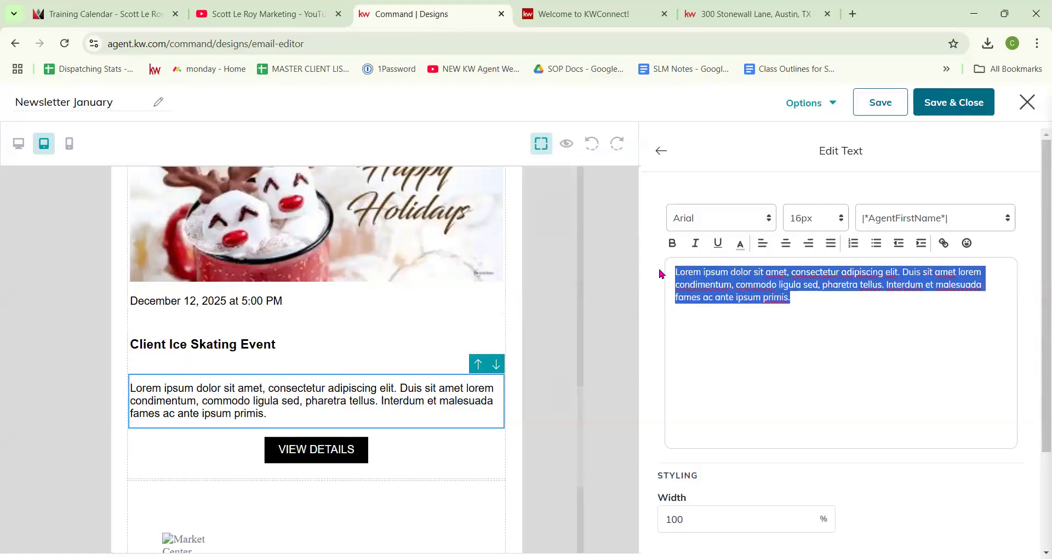
type("R")
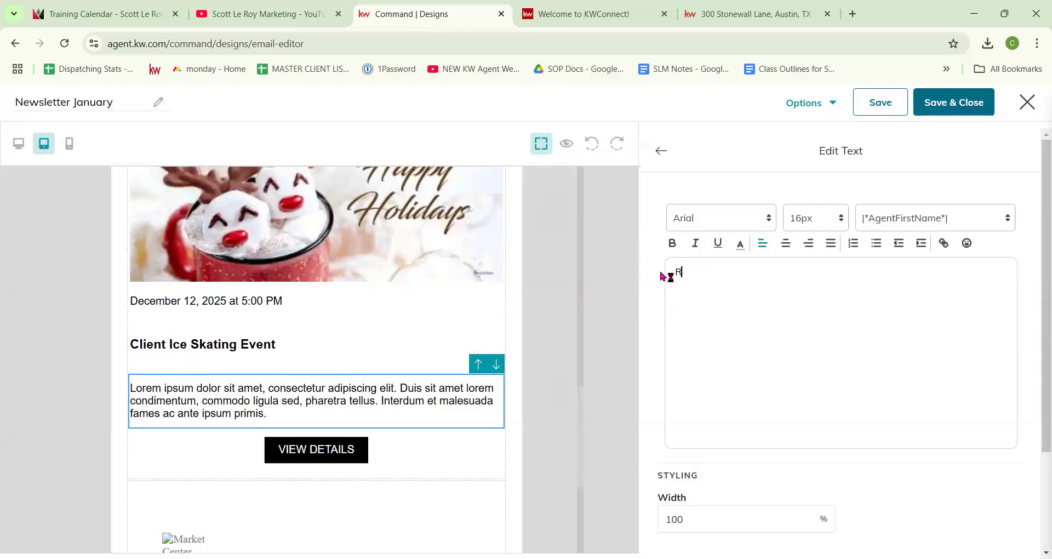
type("SVP Below")
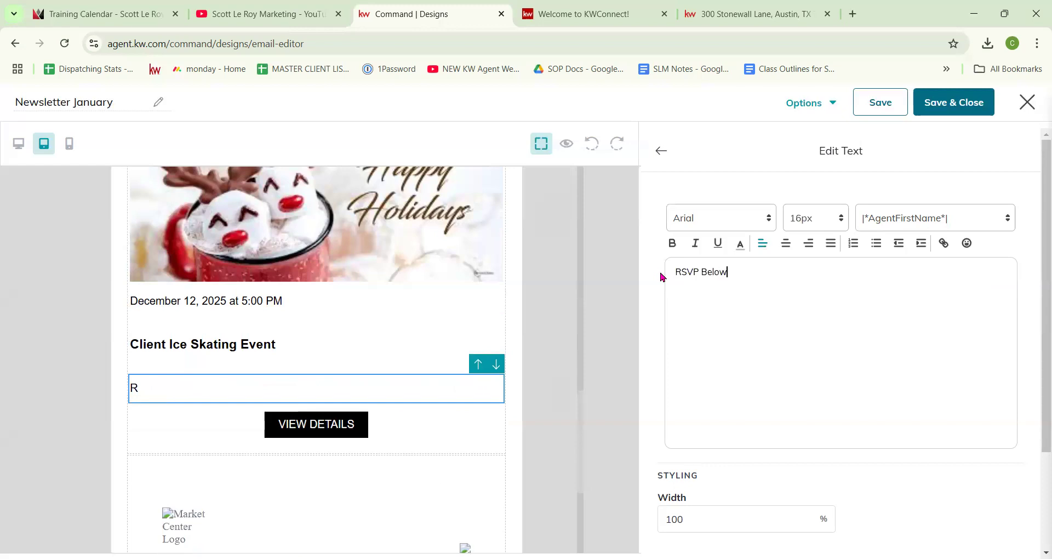
type(" please and let u")
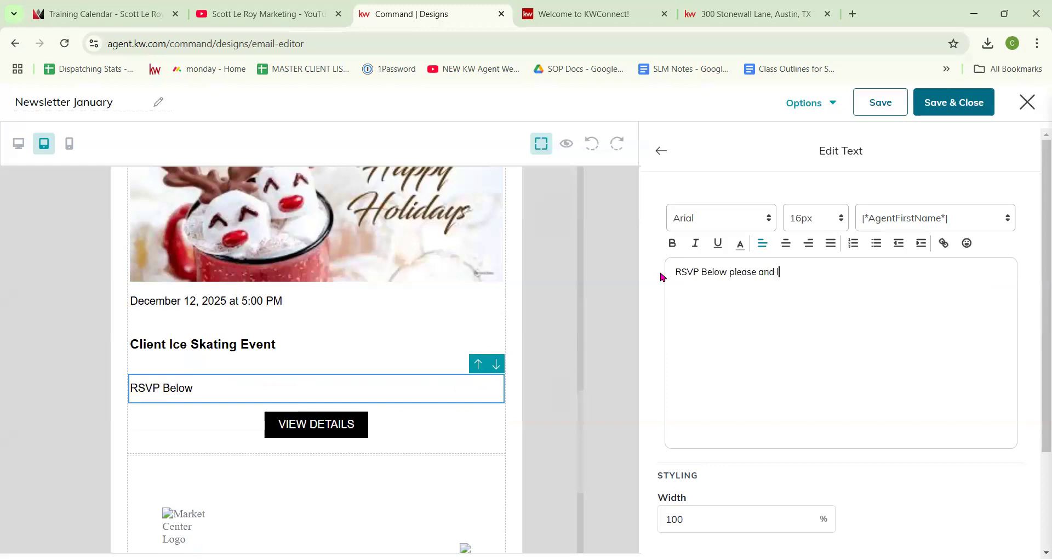
type("s know how many people in your party.")
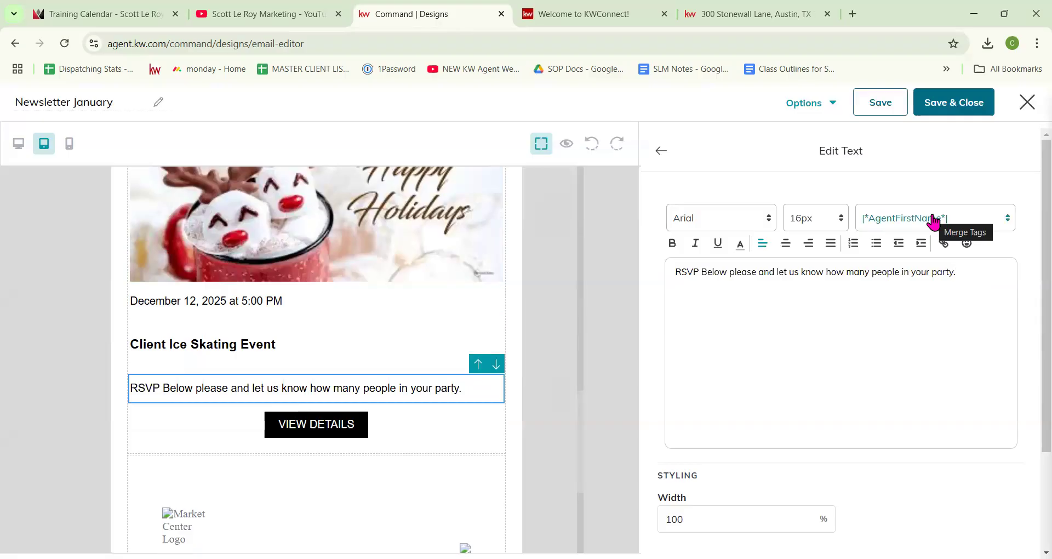
scroll(674, 403, "down", 1)
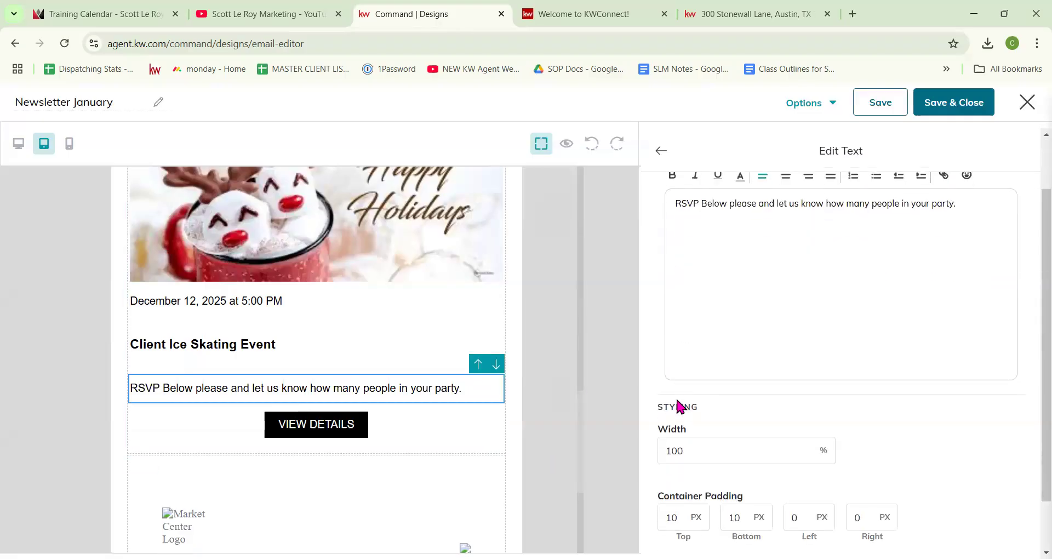
Step: Make the event's VIEW DETAILS button span the full width
left_click(661, 151)
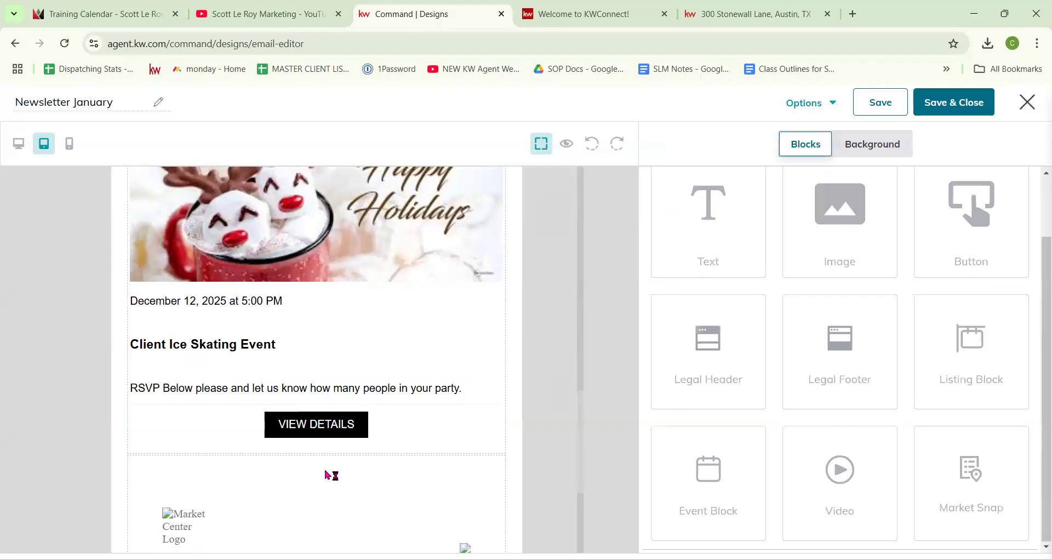
left_click(332, 425)
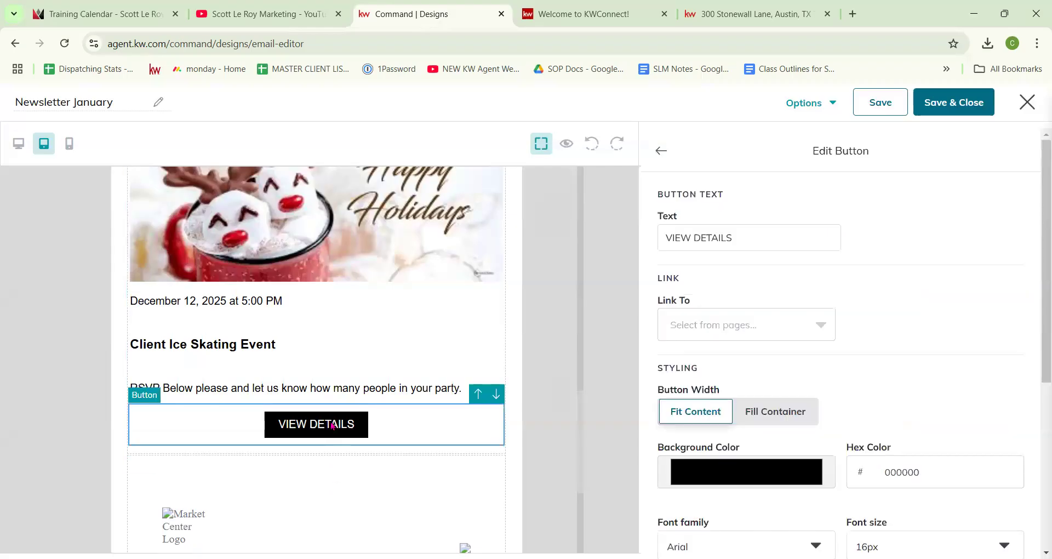
left_click(766, 421)
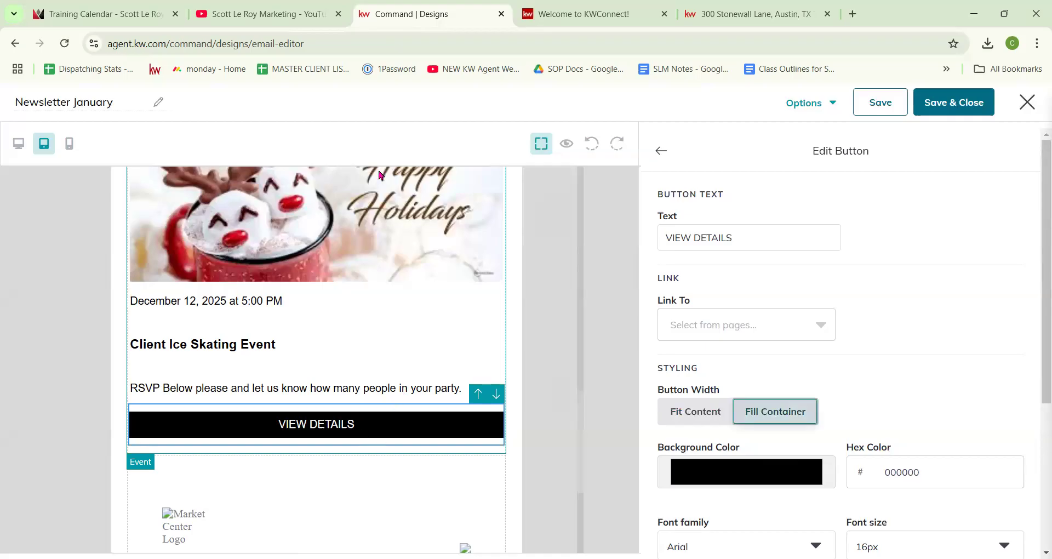
scroll(742, 446, "down", 2)
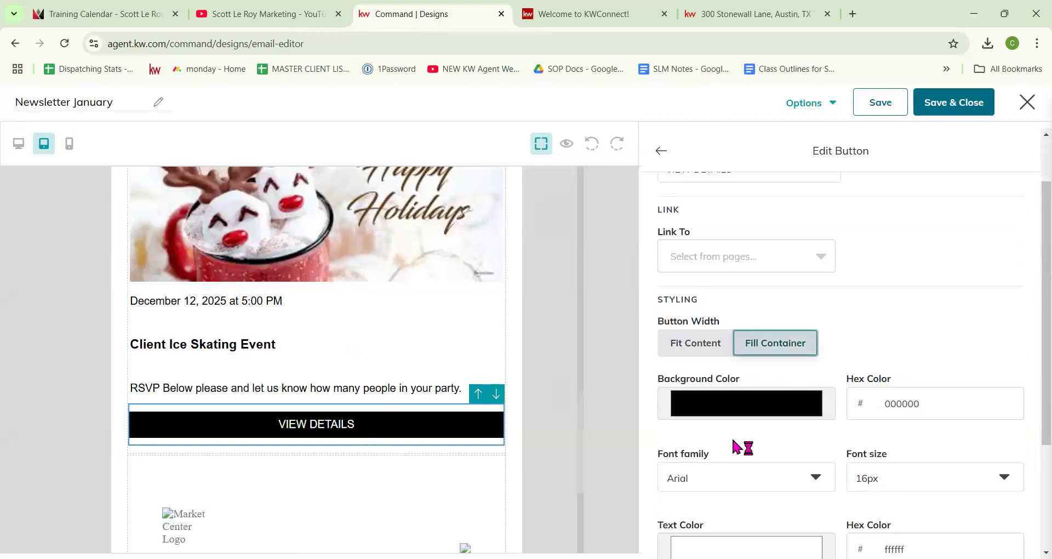
scroll(738, 405, "down", 1)
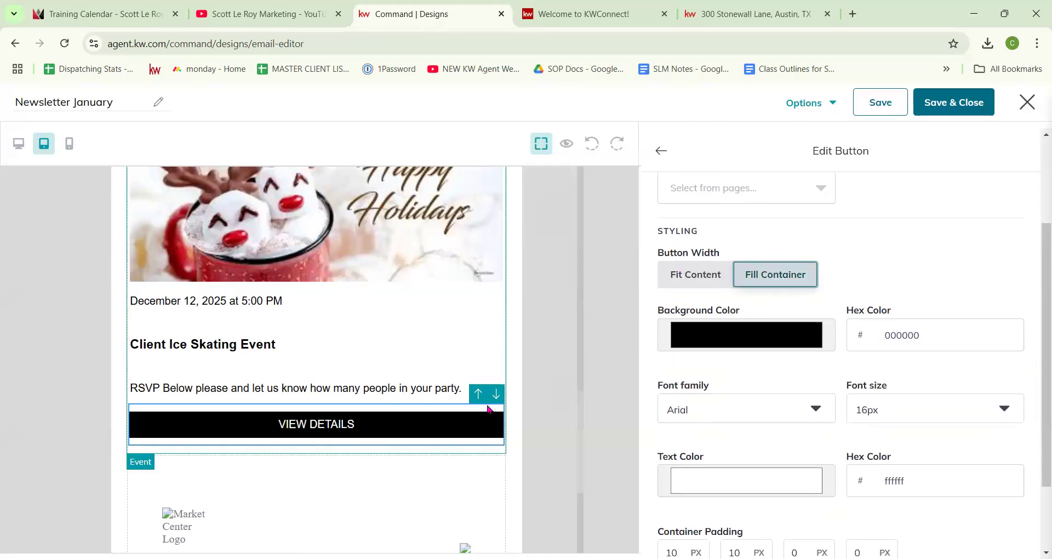
scroll(886, 376, "up", 3)
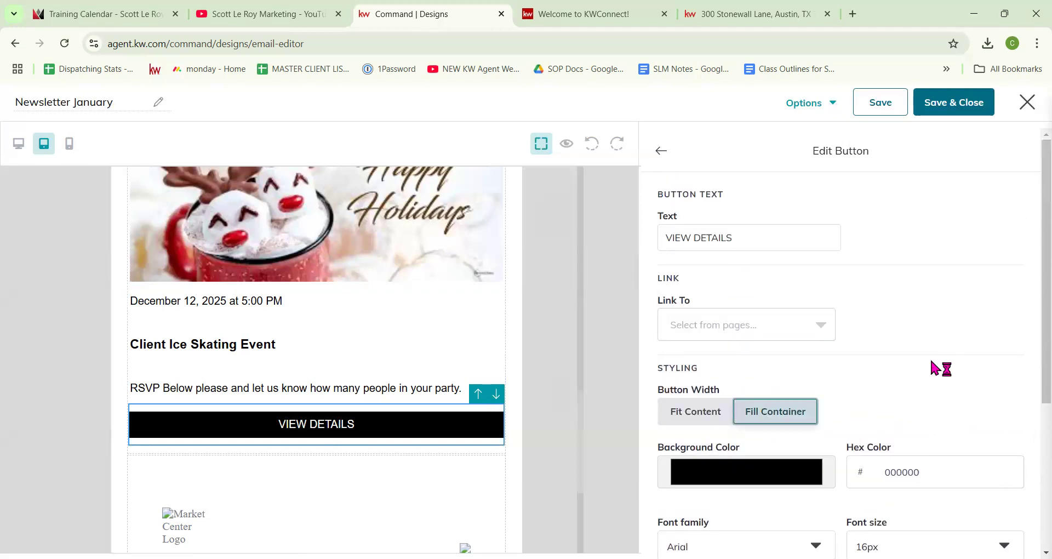
Step: Relabel the event button 'RSVP here'
left_click(763, 238)
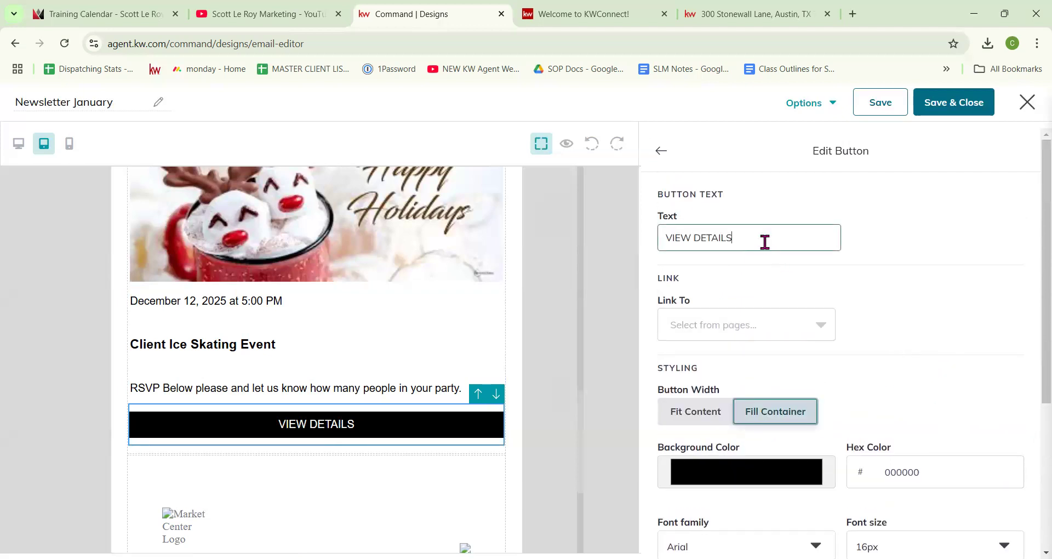
left_click_drag(763, 239, 647, 245)
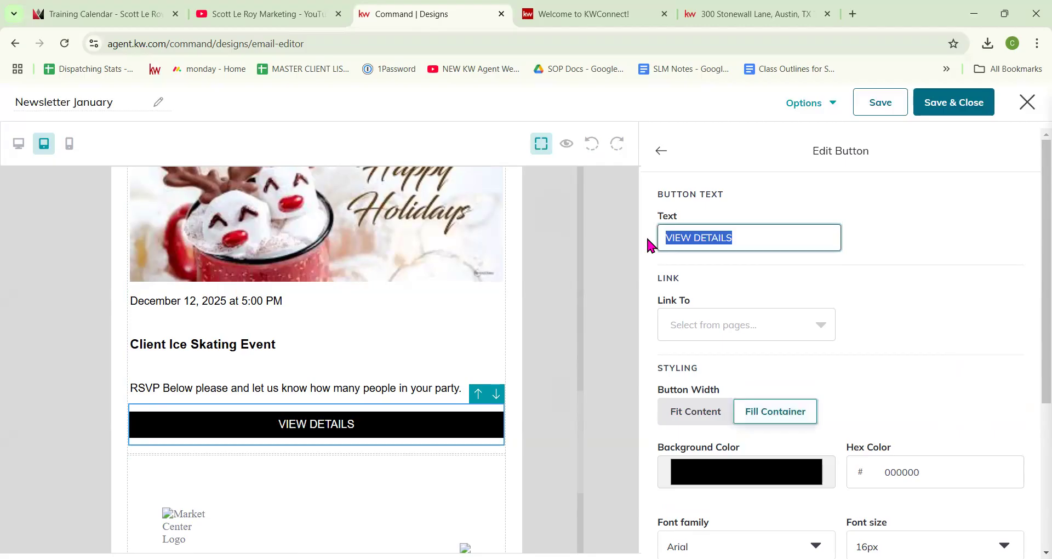
type("RSVP here")
left_click(662, 151)
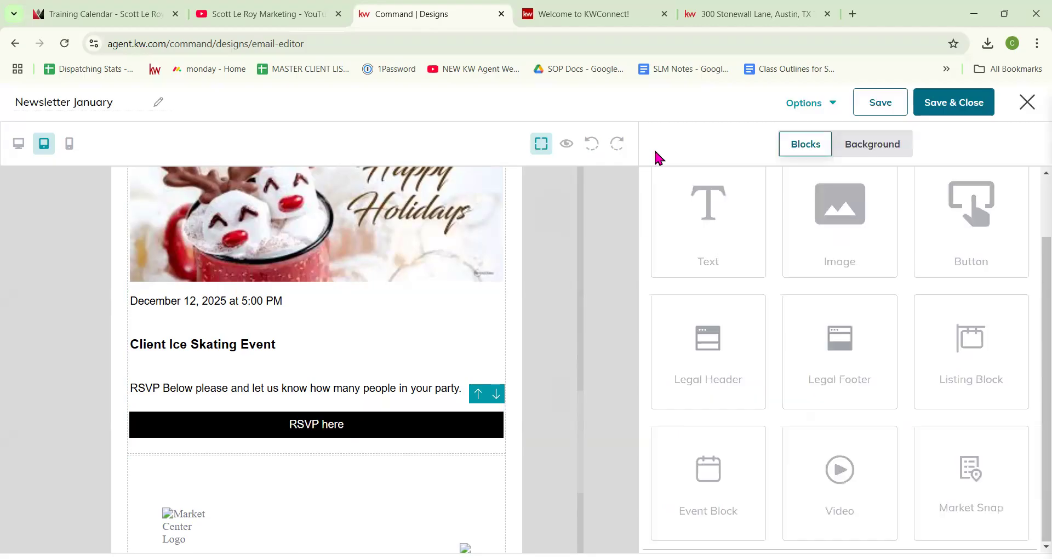
Step: Add a Text block under the RSVP button and insert the |*ContactFirstName*| merge tag
left_click_drag(737, 236, 478, 463)
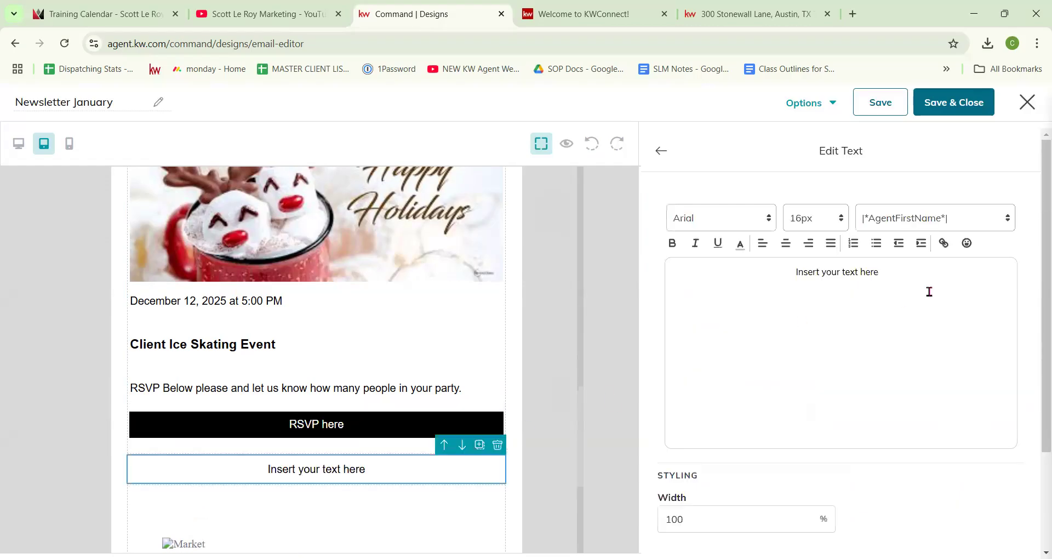
left_click_drag(895, 269, 760, 270)
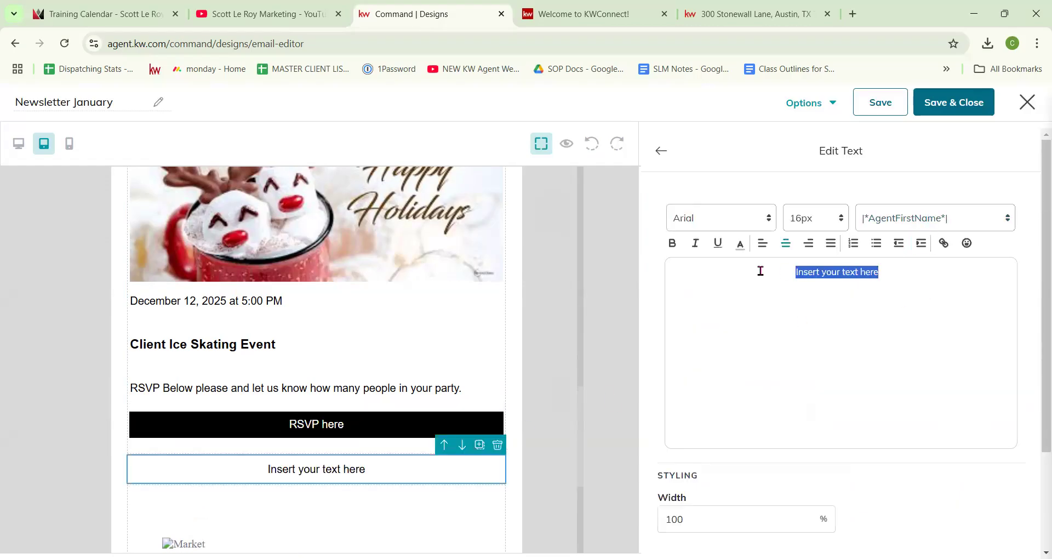
left_click(957, 224)
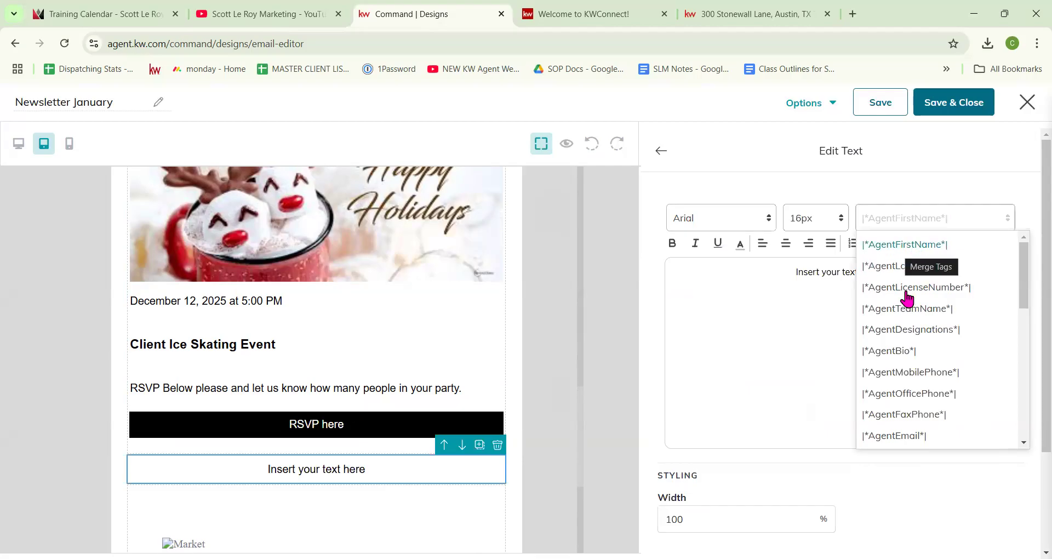
scroll(906, 300, "down", 2)
scroll(910, 422, "down", 3)
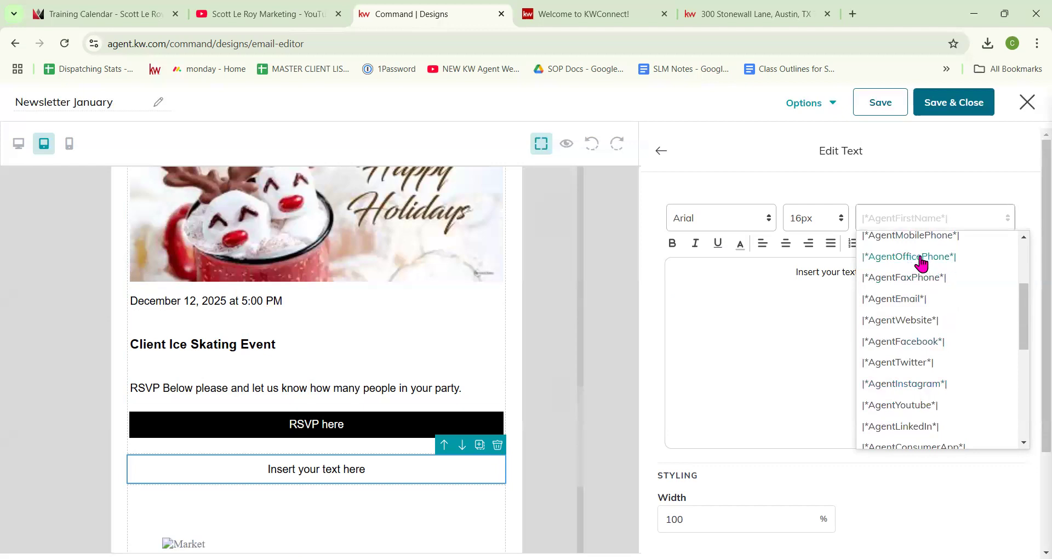
scroll(920, 265, "up", 1)
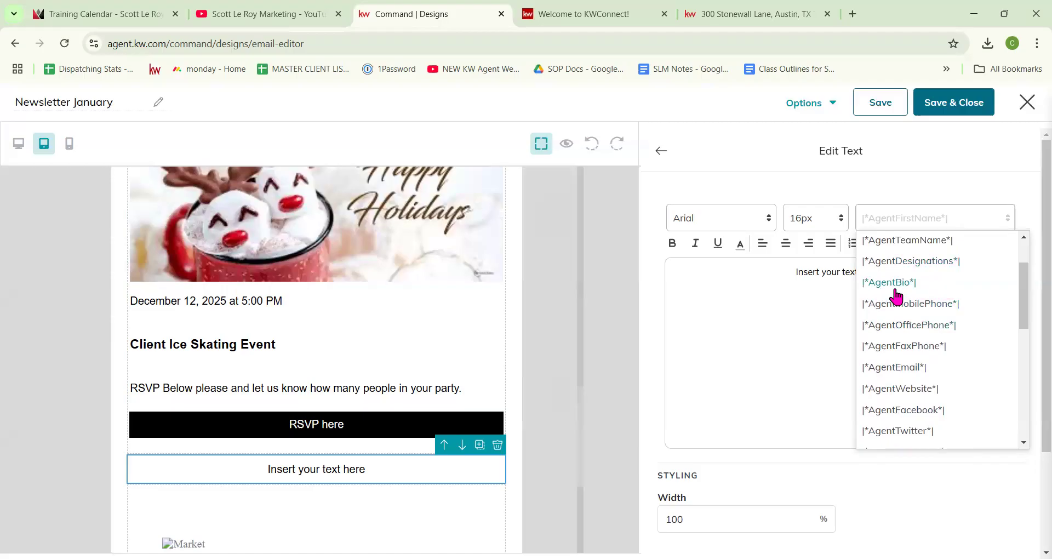
scroll(897, 310, "down", 1)
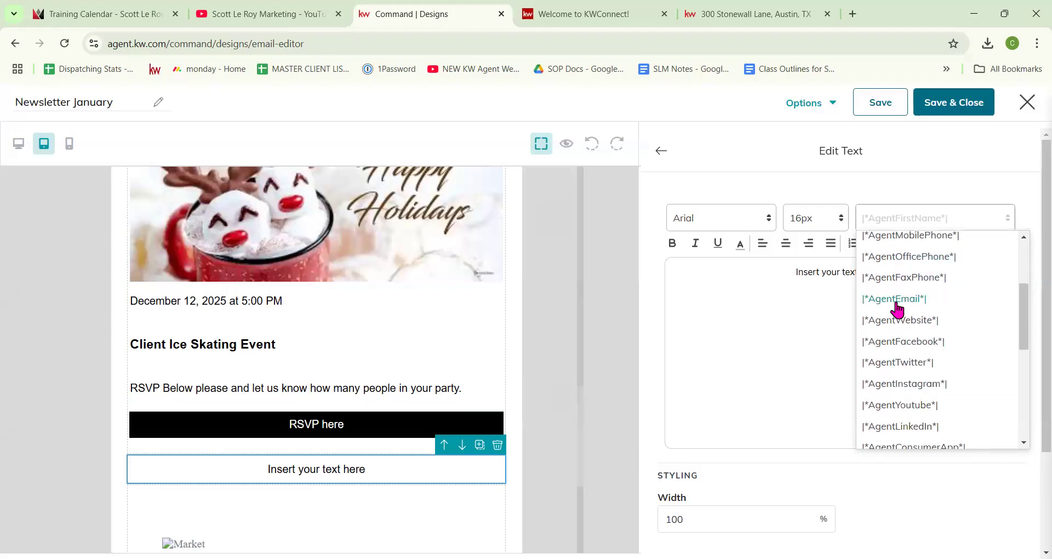
scroll(897, 309, "down", 1)
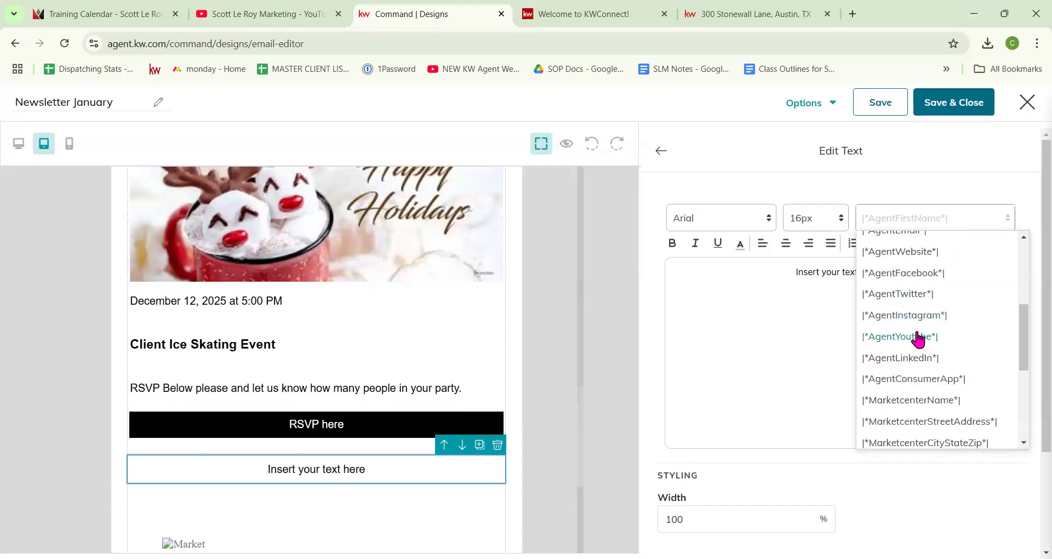
scroll(916, 337, "down", 1)
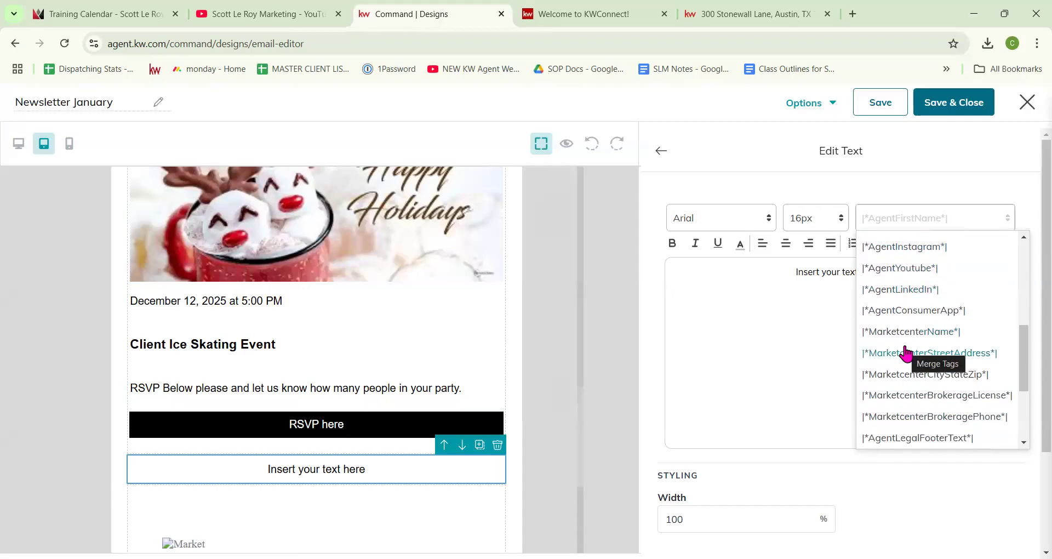
scroll(906, 354, "down", 3)
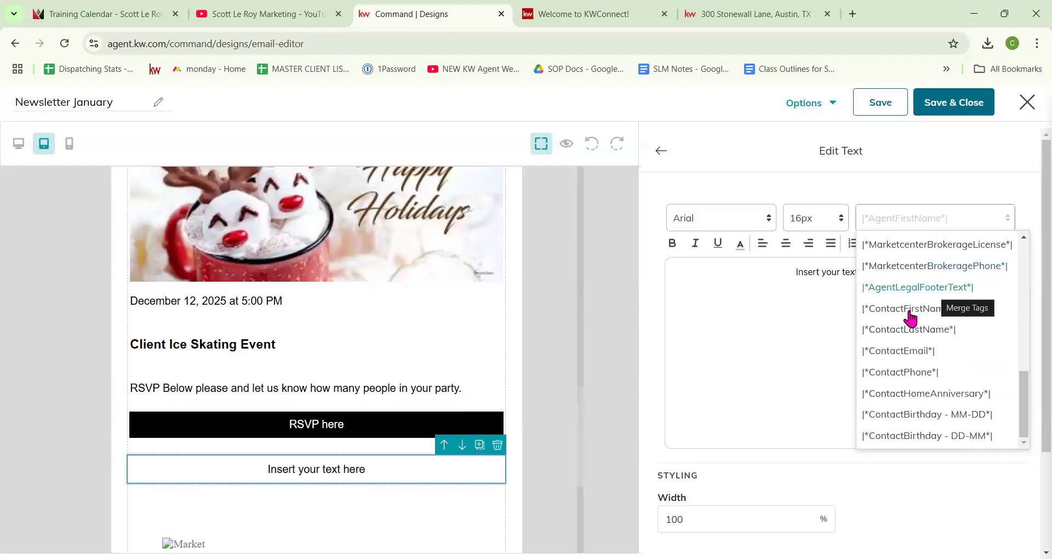
scroll(908, 316, "down", 2)
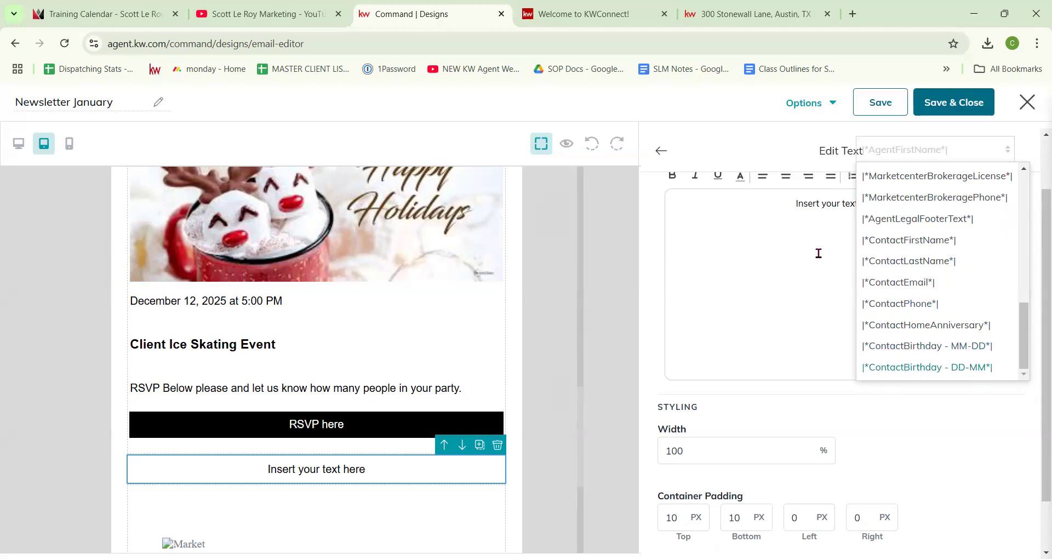
left_click(927, 239)
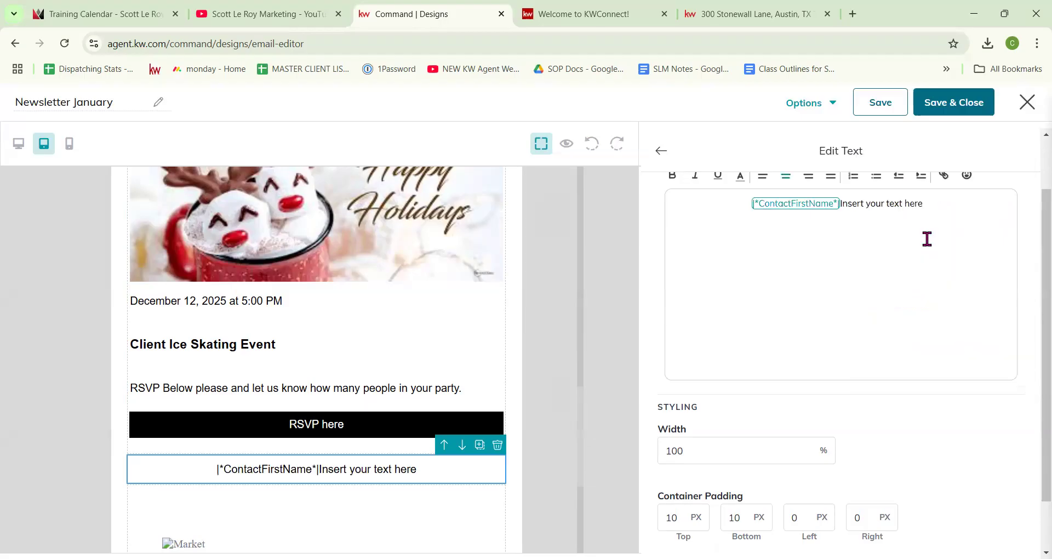
Step: Put a space after the merge tag and close the text settings
key("shift+Right")
key("shift+Right")
key("shift+Right")
key("shift+Right")
key("shift+Right")
key("shift+Right")
key("shift+Right")
key("shift+Right")
key("shift+Right")
key("shift+Right")
key("shift+Right")
key("shift+Right")
key("shift+Right")
key("shift+Right")
key("shift+Right")
key("shift+Right")
key("shift+Right")
key("shift+Right")
key("shift+Right")
key("shift+Right")
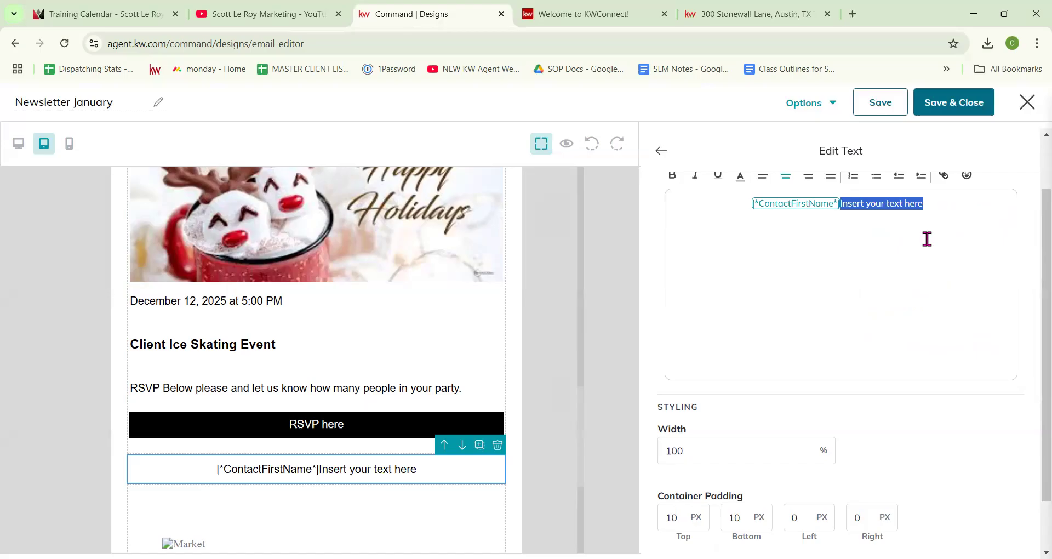
key("Left")
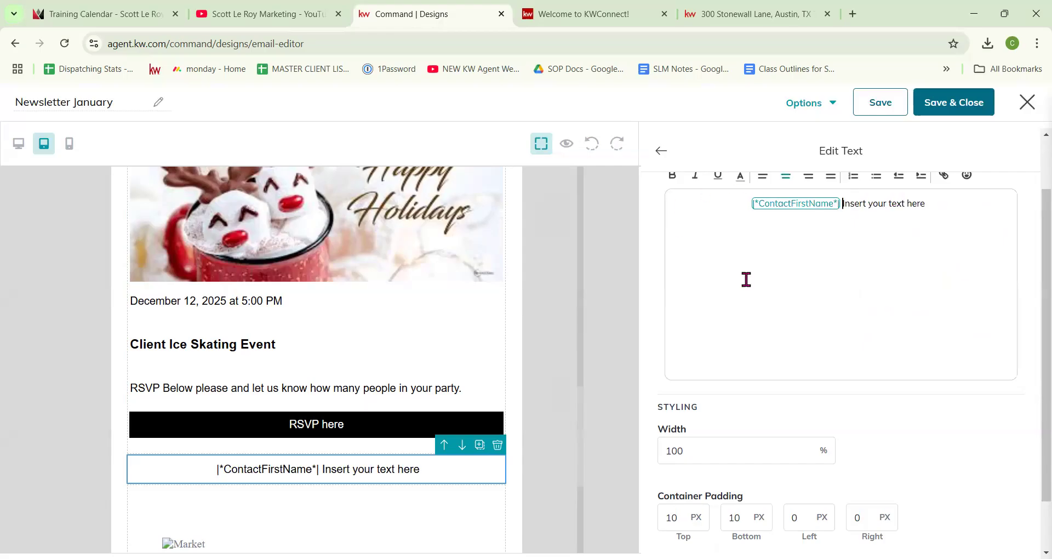
left_click(662, 151)
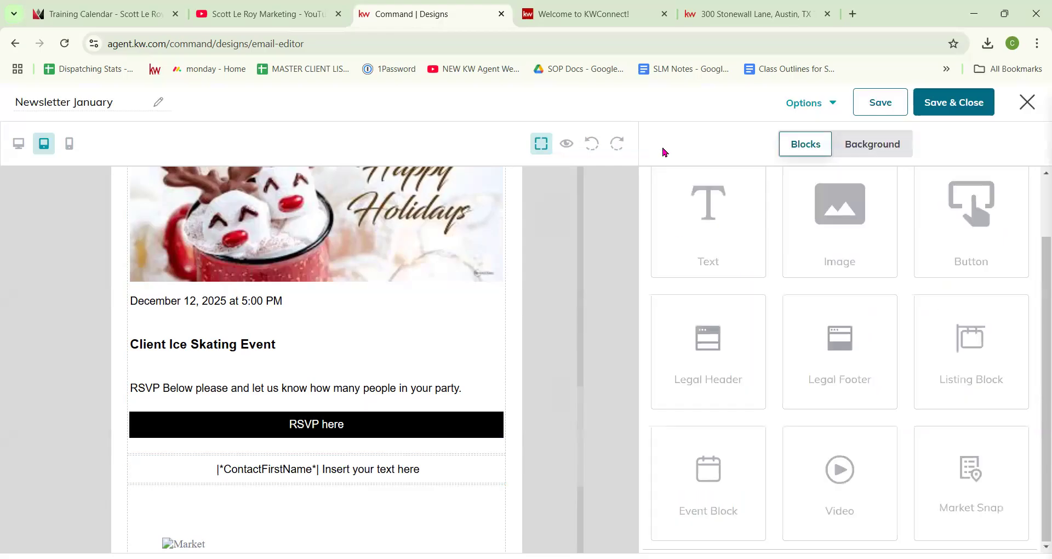
scroll(440, 317, "down", 3)
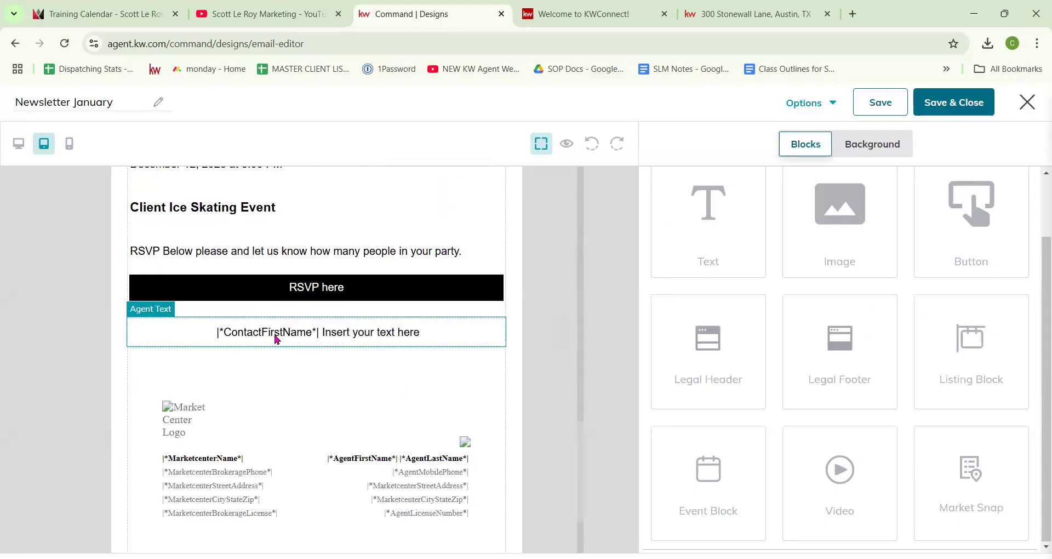
Step: Preview the newsletter as a chosen test contact and scroll down to the RSVP section
left_click(568, 145)
scroll(594, 206, "down", 15)
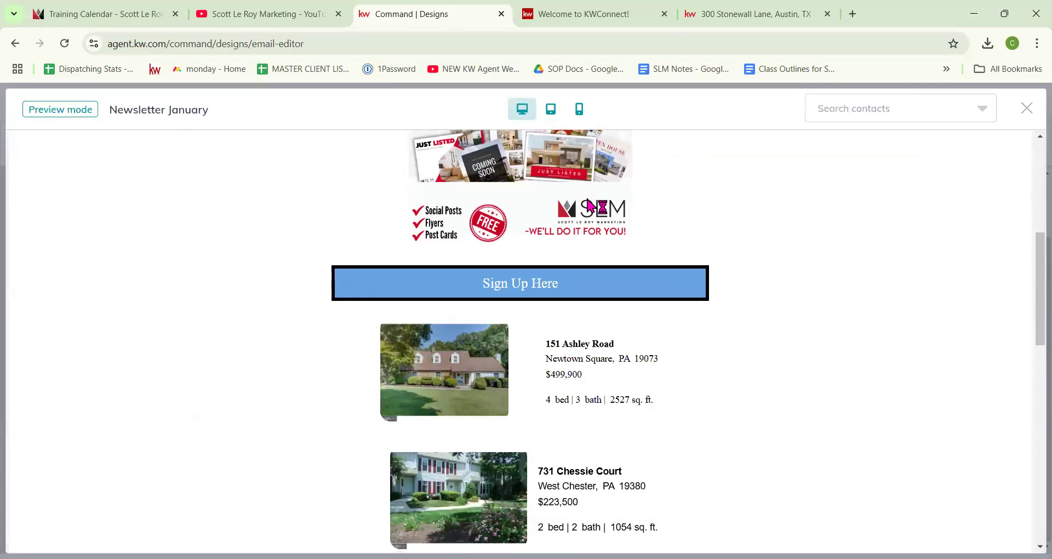
scroll(589, 207, "down", 6)
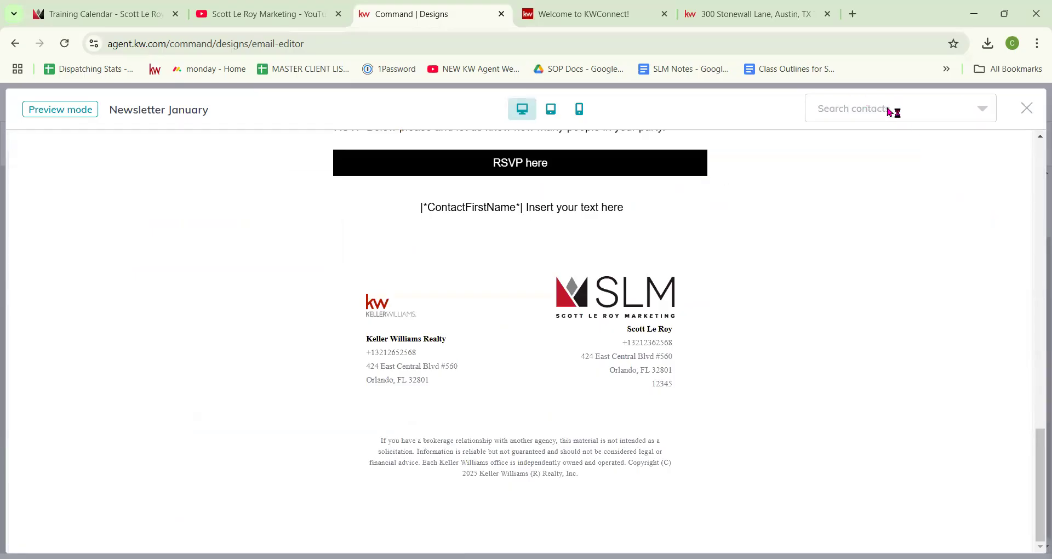
left_click(853, 143)
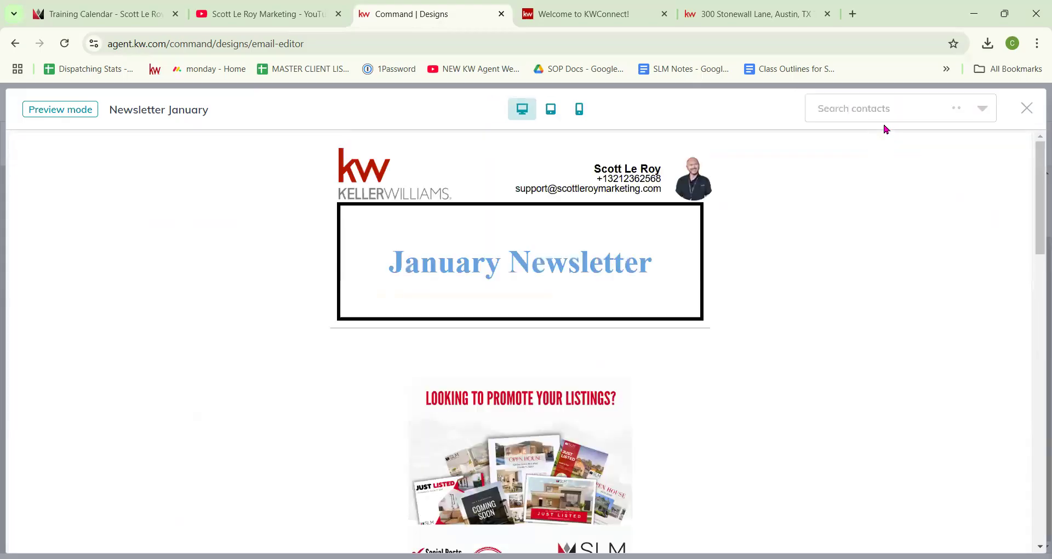
scroll(672, 296, "down", 15)
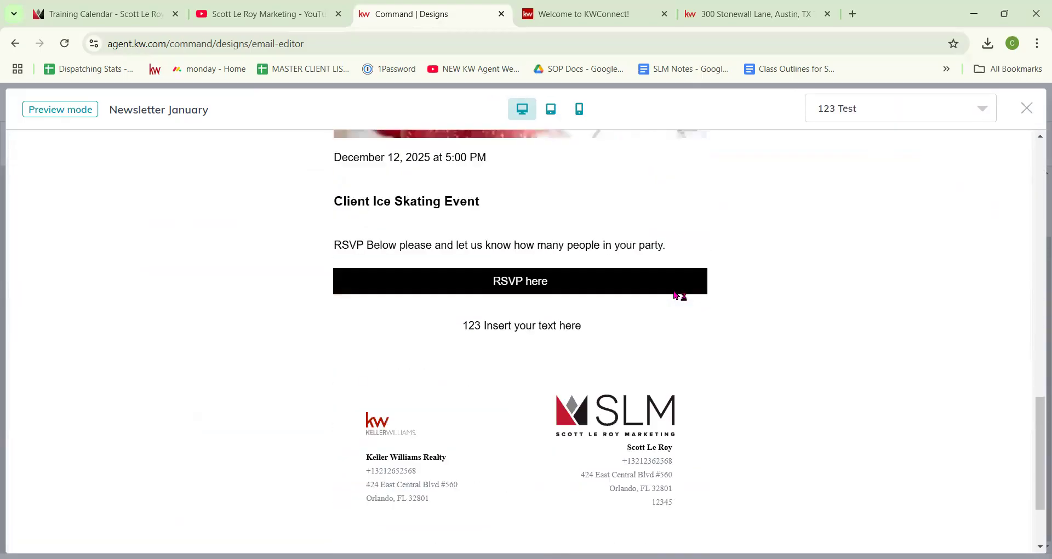
scroll(677, 296, "down", 3)
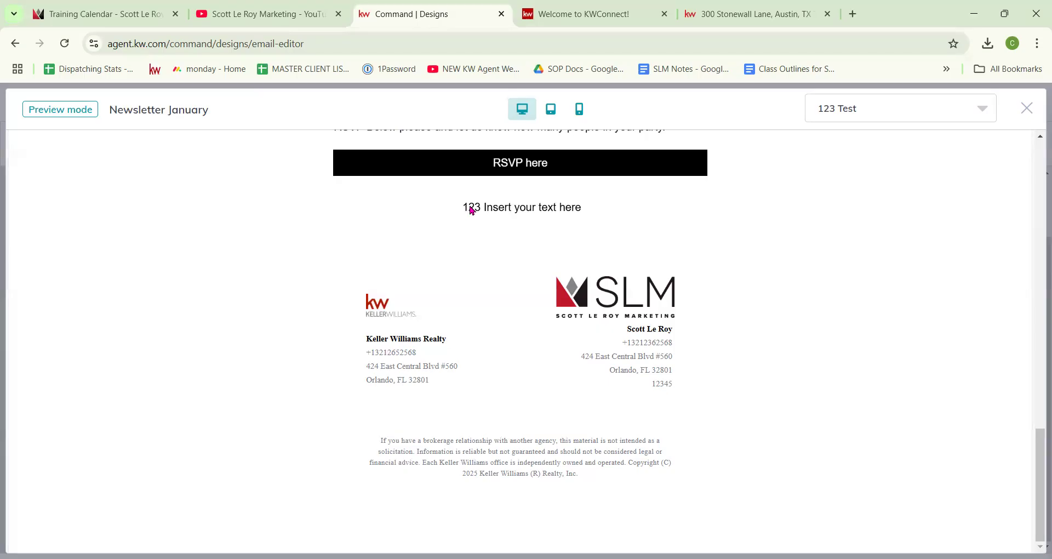
Step: Exit preview and return to editing the Newsletter January email
left_click(1027, 109)
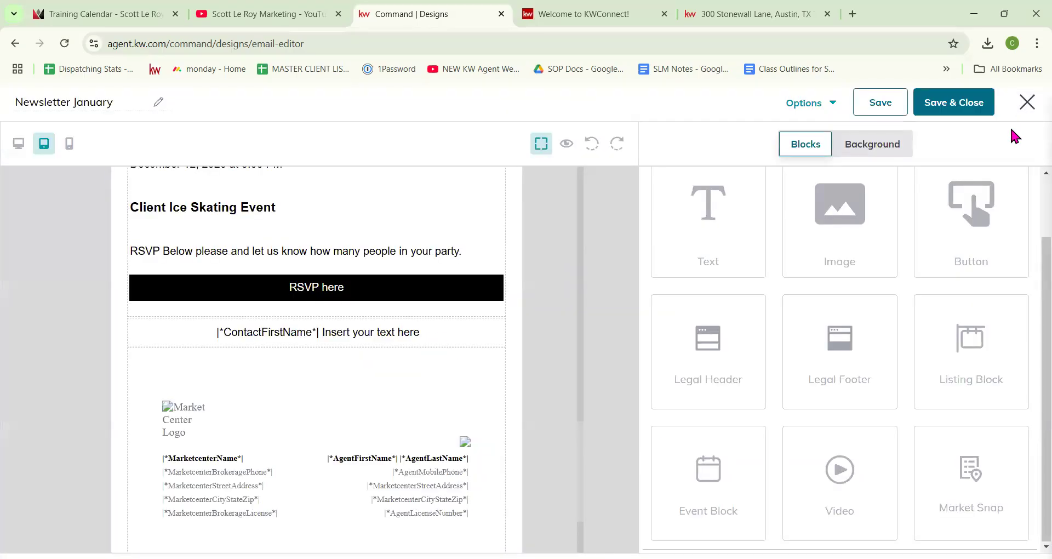
Step: Check the email's Options menu, then close it without choosing anything
left_click(836, 103)
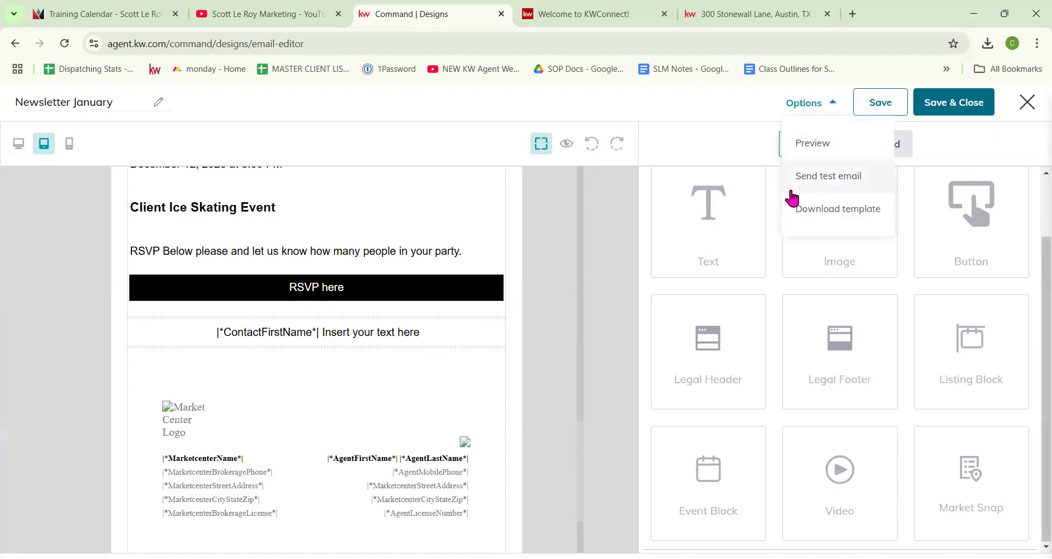
left_click(621, 302)
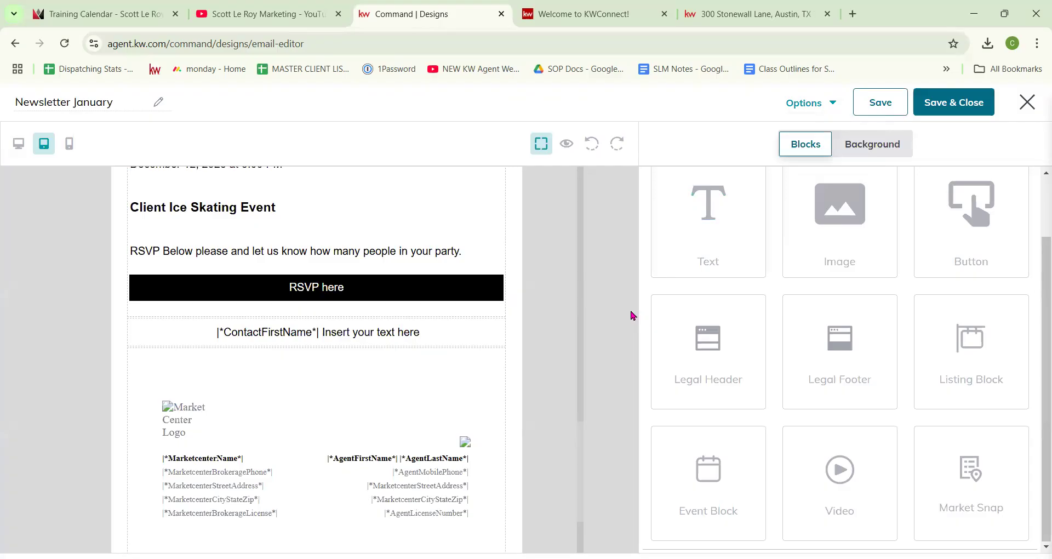
scroll(566, 362, "down", 2)
scroll(543, 323, "up", 4)
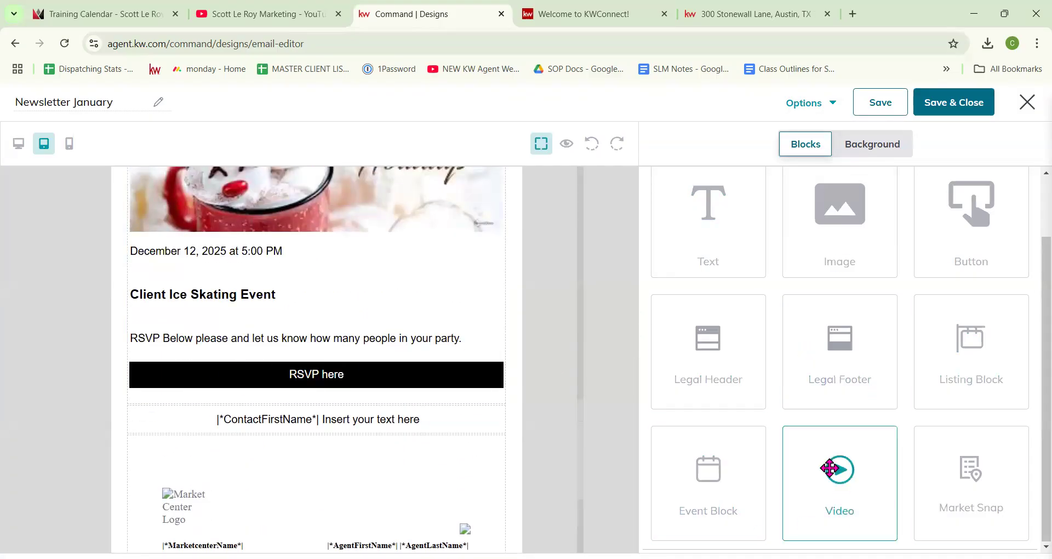
Step: Add a Video block below the ContactFirstName greeting line and switch to the YouTube videos tab
left_click_drag(841, 471, 467, 449)
scroll(526, 436, "down", 3)
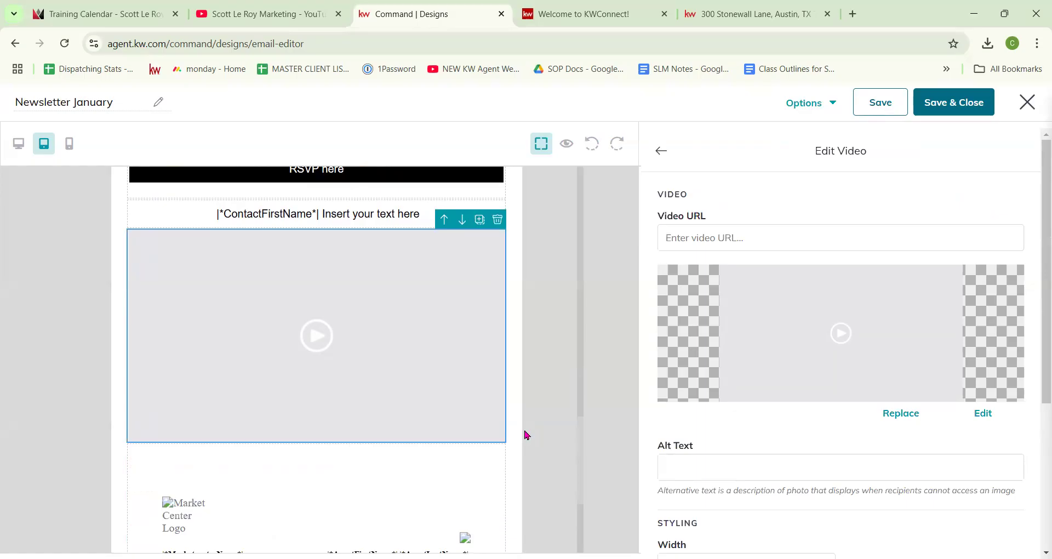
left_click(294, 13)
Step: Open the Database Overview 1/8 video, copy its URL, and return to the Command Designs tab
scroll(356, 316, "down", 2)
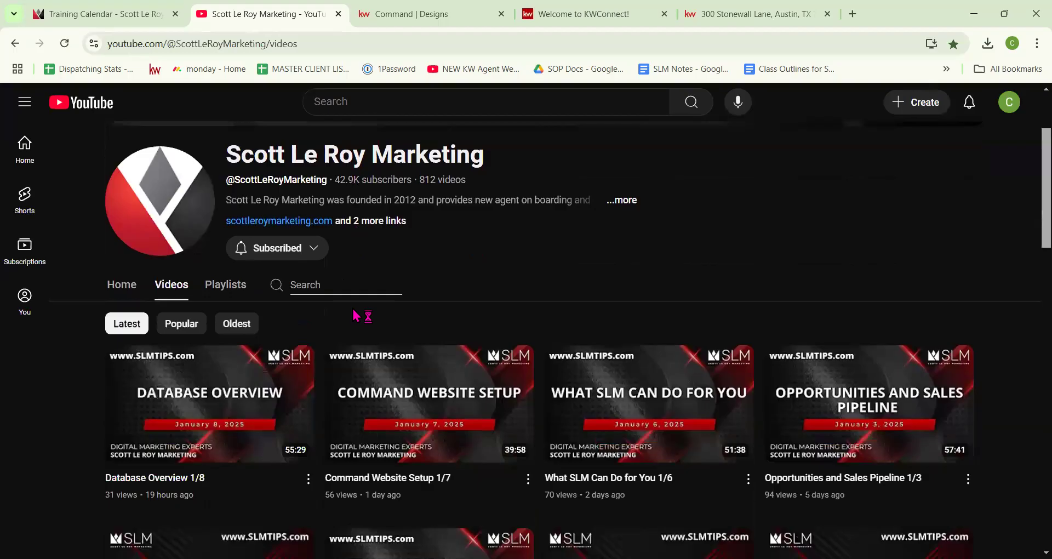
left_click(234, 404)
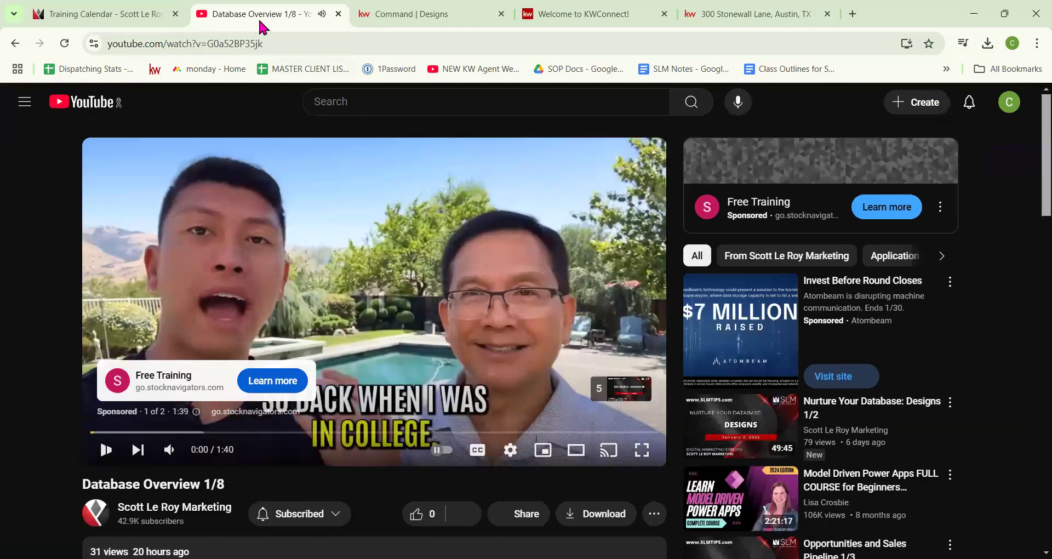
left_click(259, 40)
key("ctrl+c")
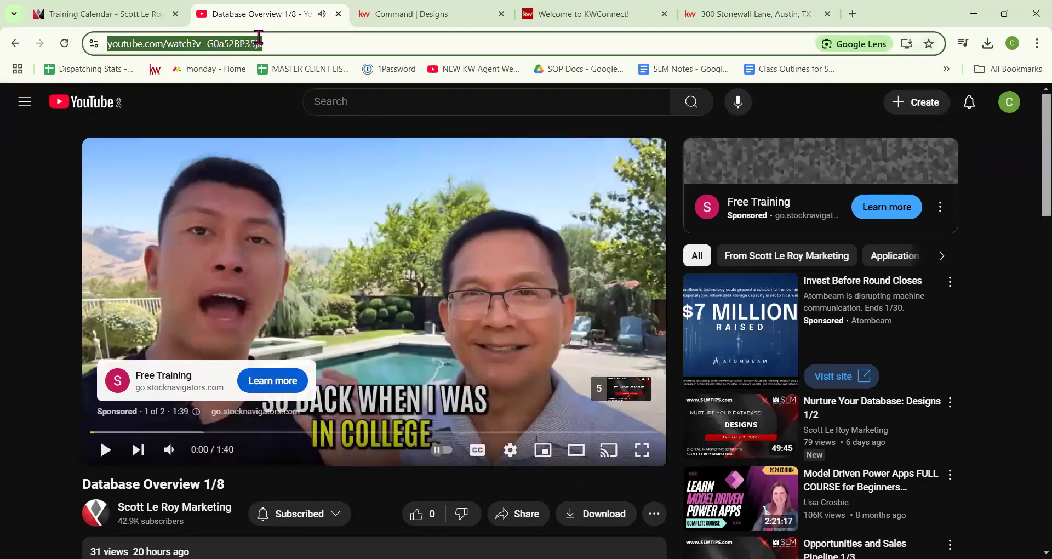
left_click(485, 15)
Step: Paste the Database Overview YouTube link into the block's Video URL field
left_click(817, 236)
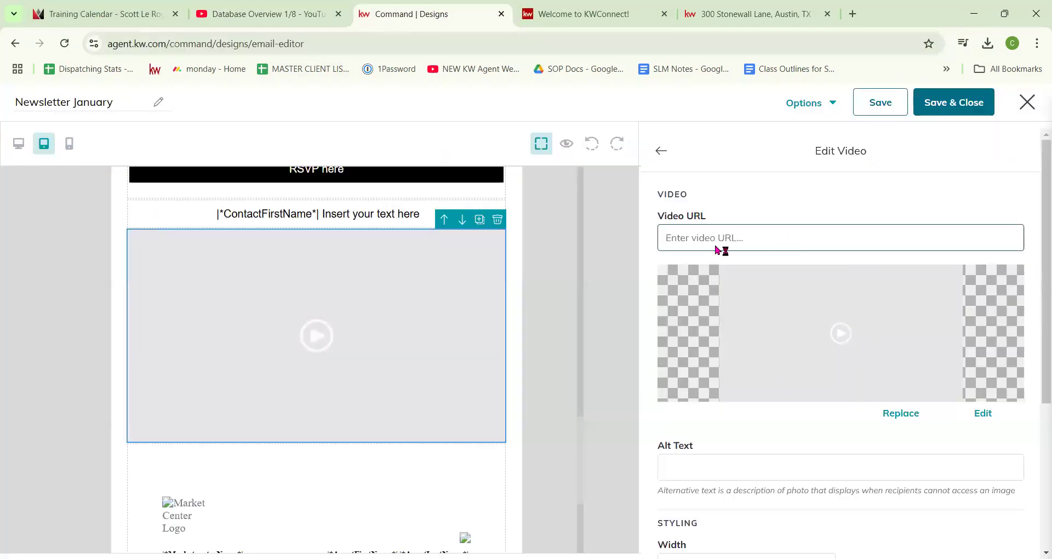
left_click(701, 238)
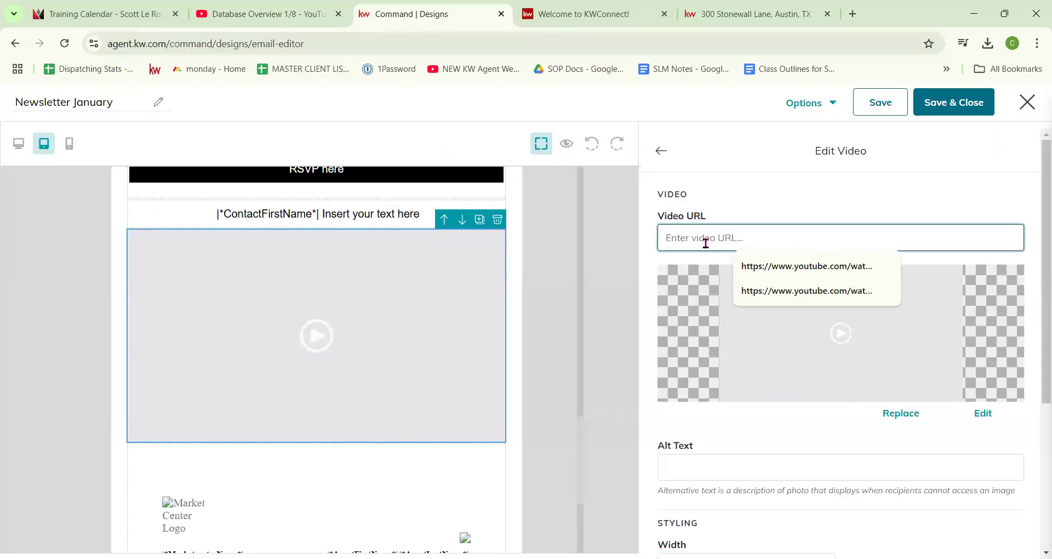
key("ctrl+v")
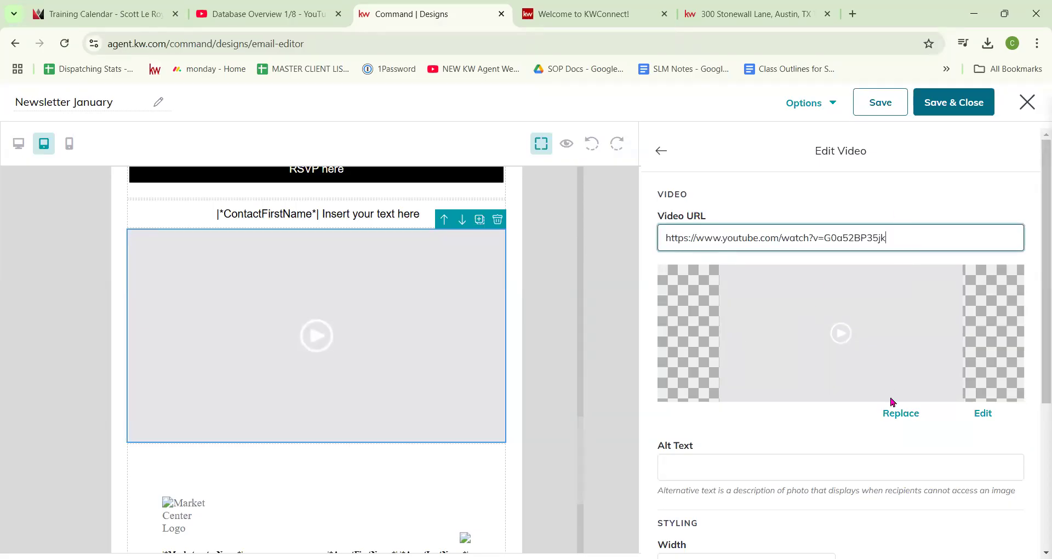
Step: Upload the KW Class (3) image as the video's Command Website Setup thumbnail
left_click(898, 417)
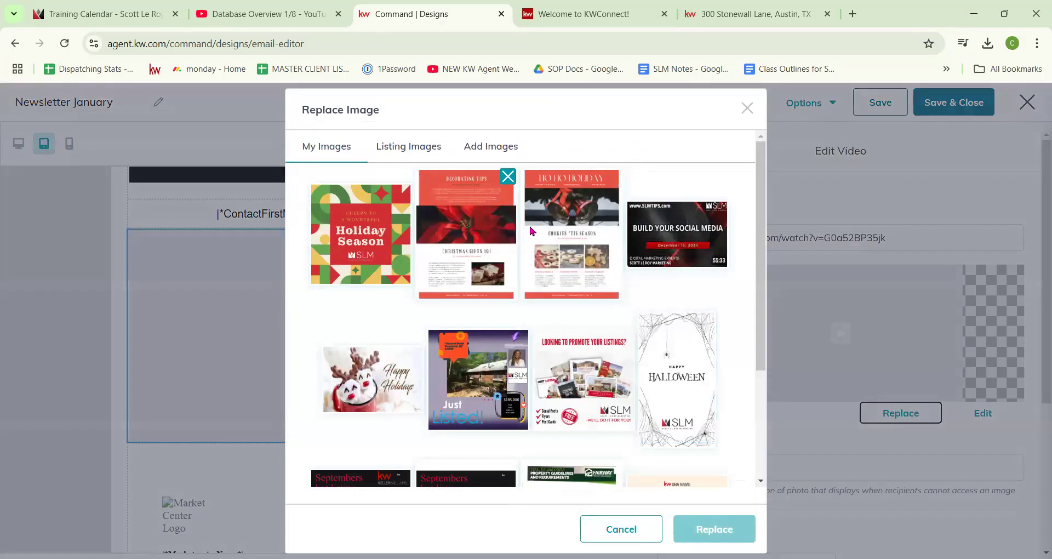
left_click(489, 146)
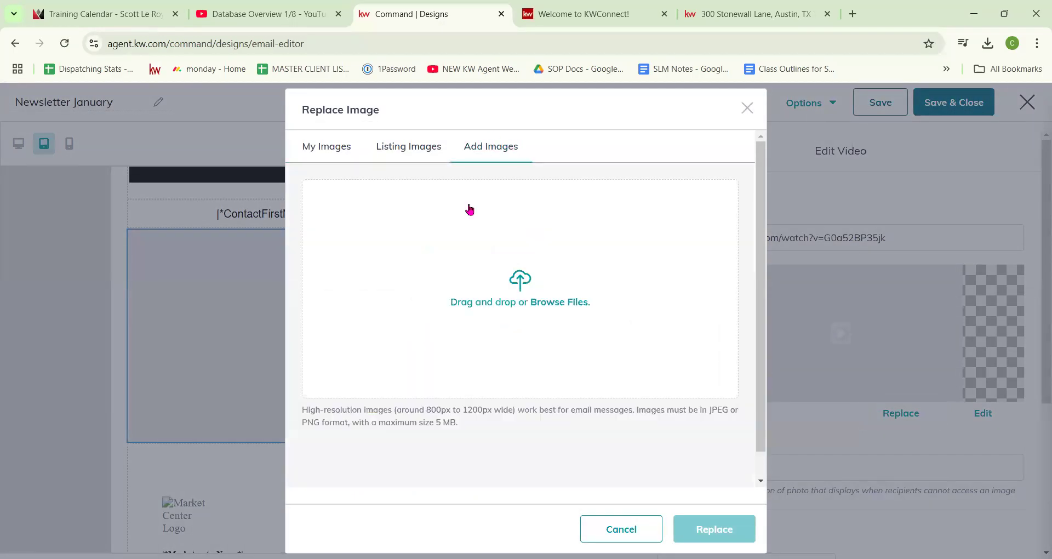
left_click(474, 301)
scroll(230, 247, "down", 5)
scroll(231, 246, "up", 5)
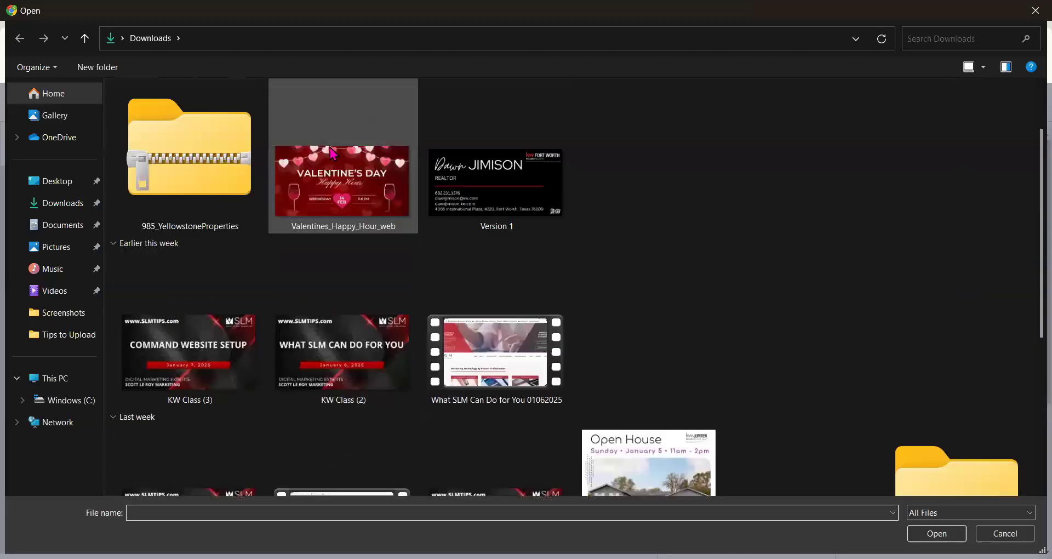
double_click(186, 331)
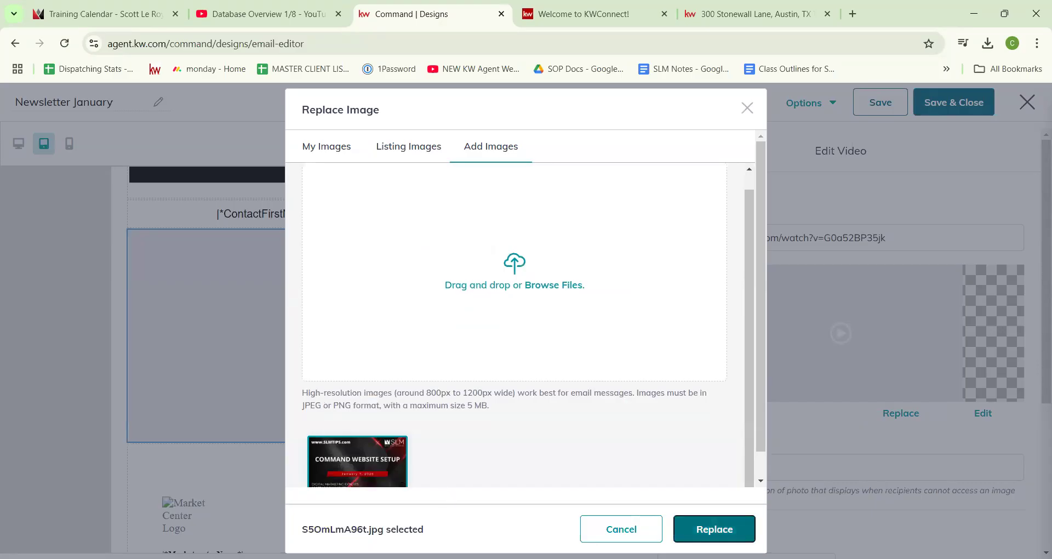
left_click(714, 528)
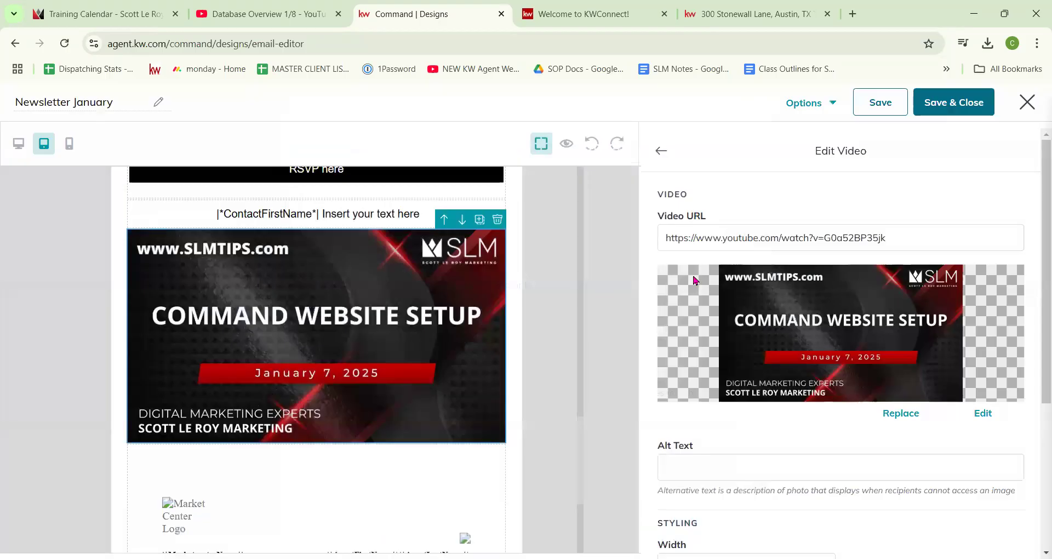
Step: Set the video block's width from 100 to 60%
scroll(690, 330, "down", 4)
double_click(693, 360)
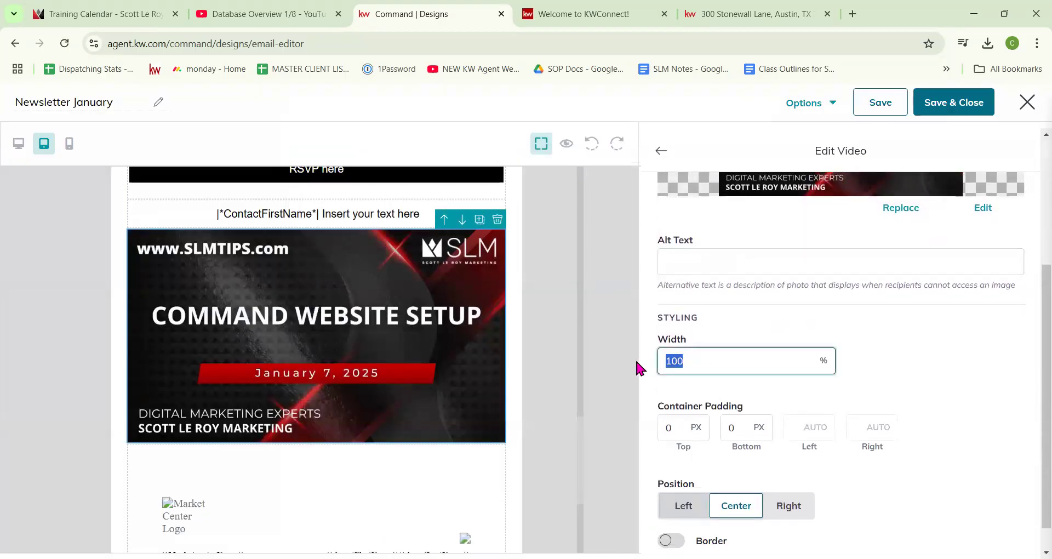
type("60")
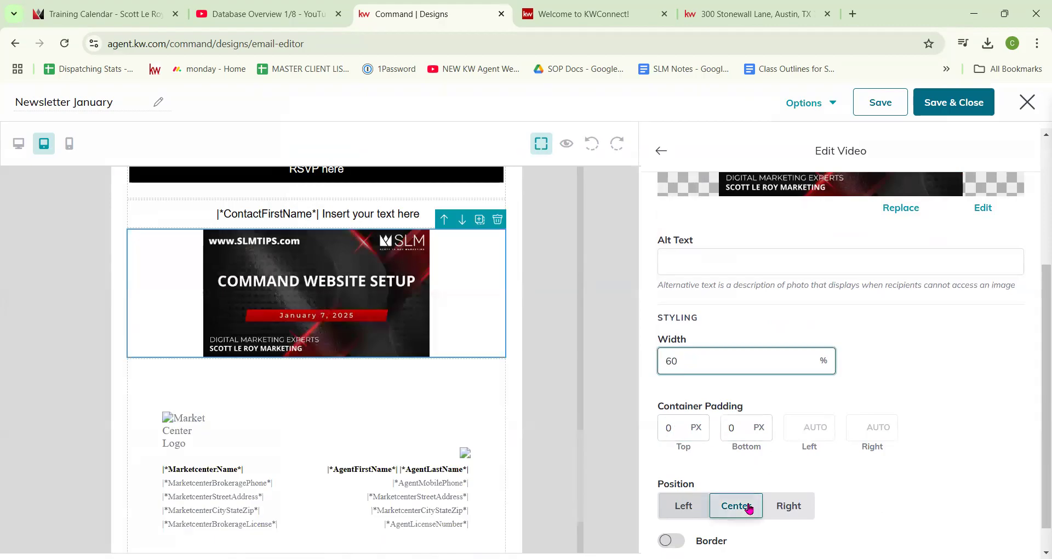
scroll(736, 504, "down", 1)
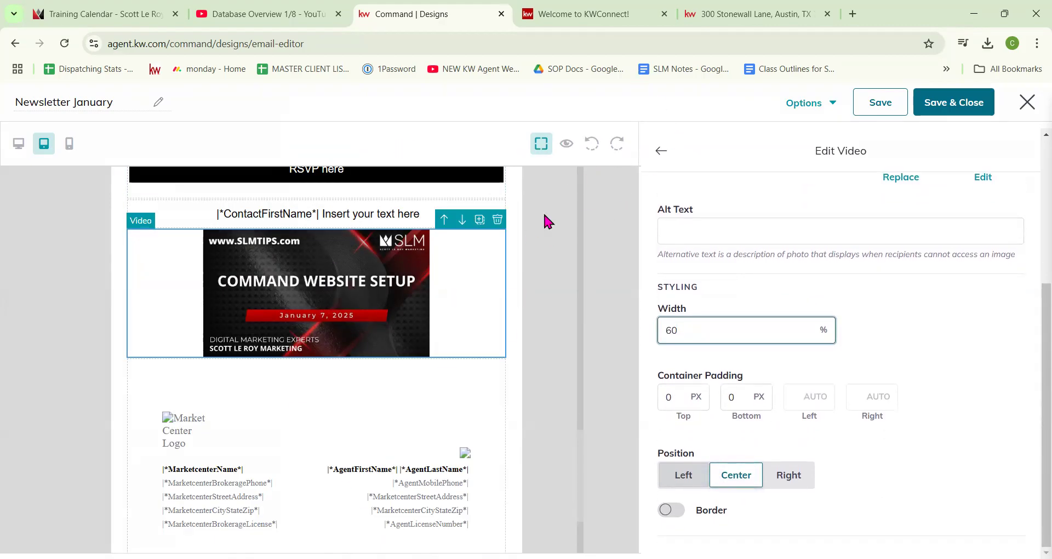
Step: Add a Market Snap block headed Neighborhood Trends below the video
left_click(662, 153)
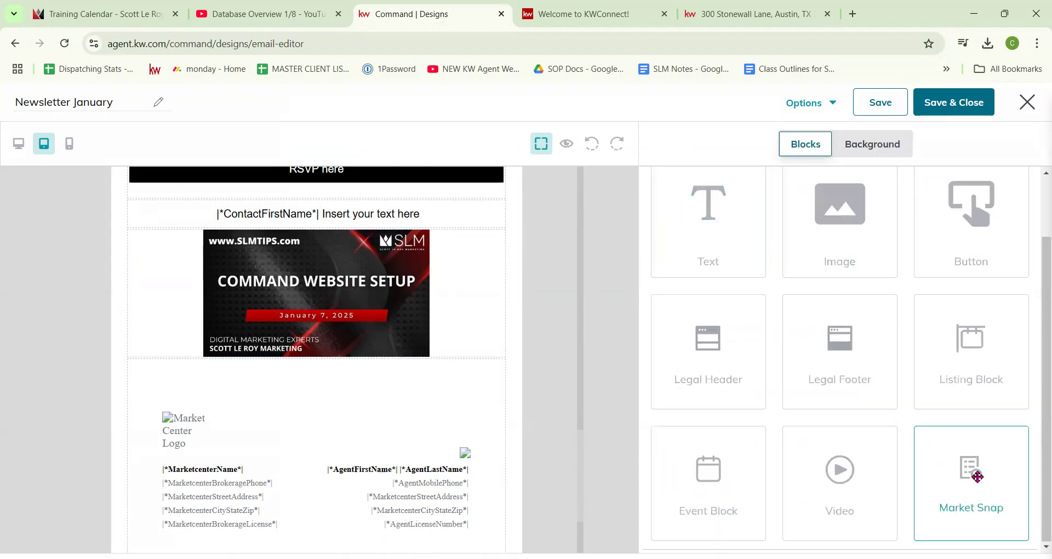
scroll(435, 357, "down", 1)
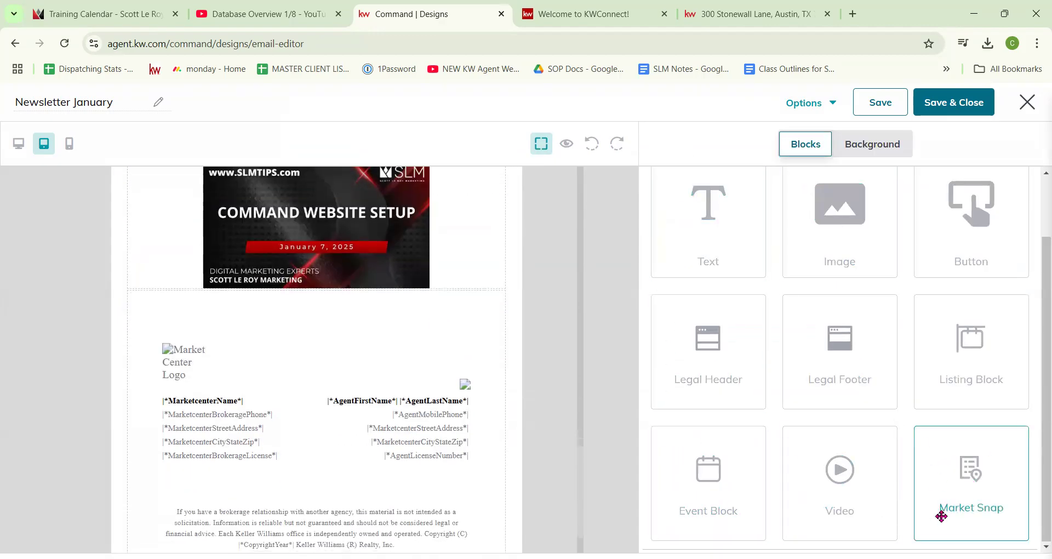
left_click_drag(982, 478, 455, 294)
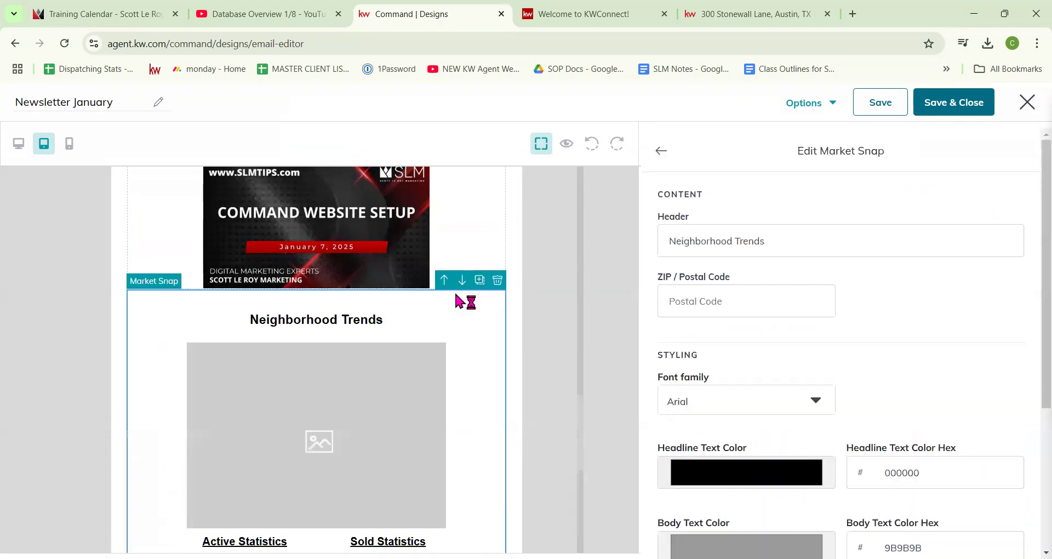
scroll(454, 297, "down", 3)
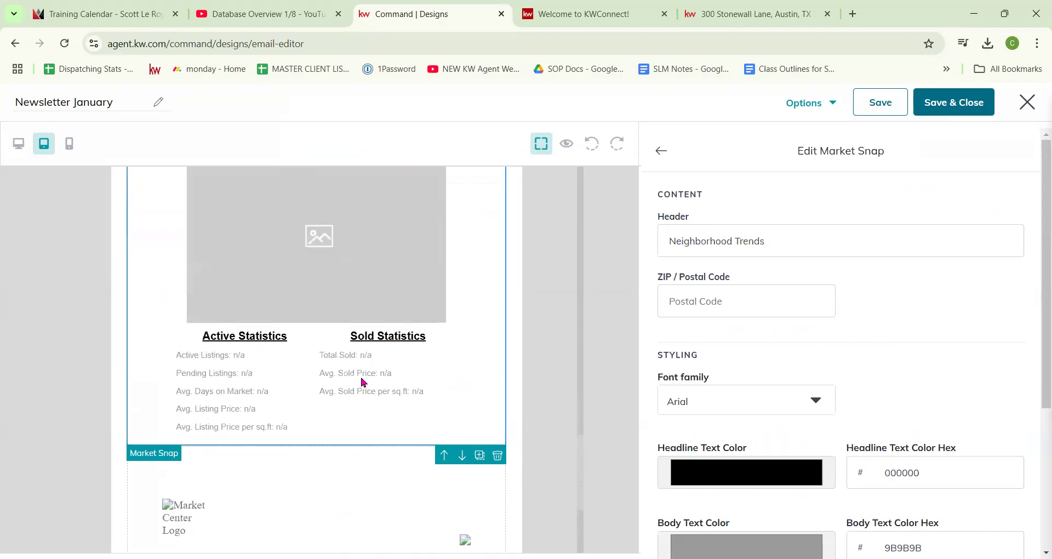
scroll(363, 381, "up", 2)
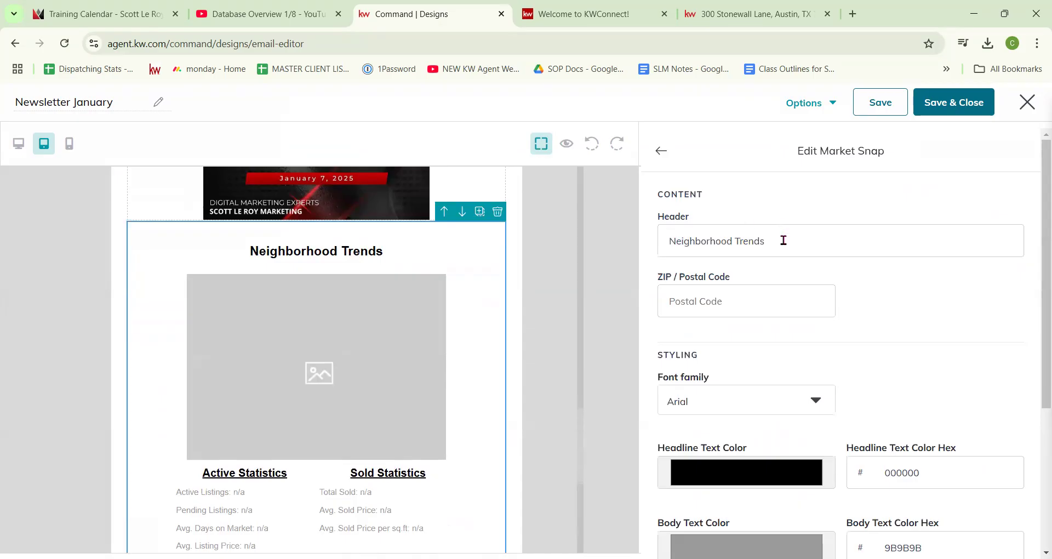
triple_click(660, 250)
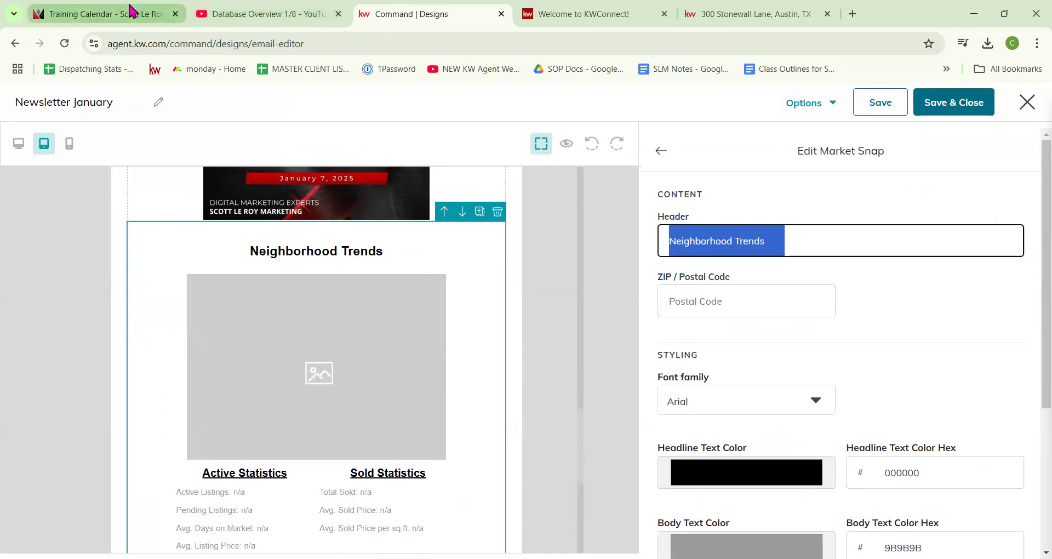
Step: Copy the office ZIP code from the training calendar page's footer
left_click(98, 14)
scroll(145, 294, "down", 20)
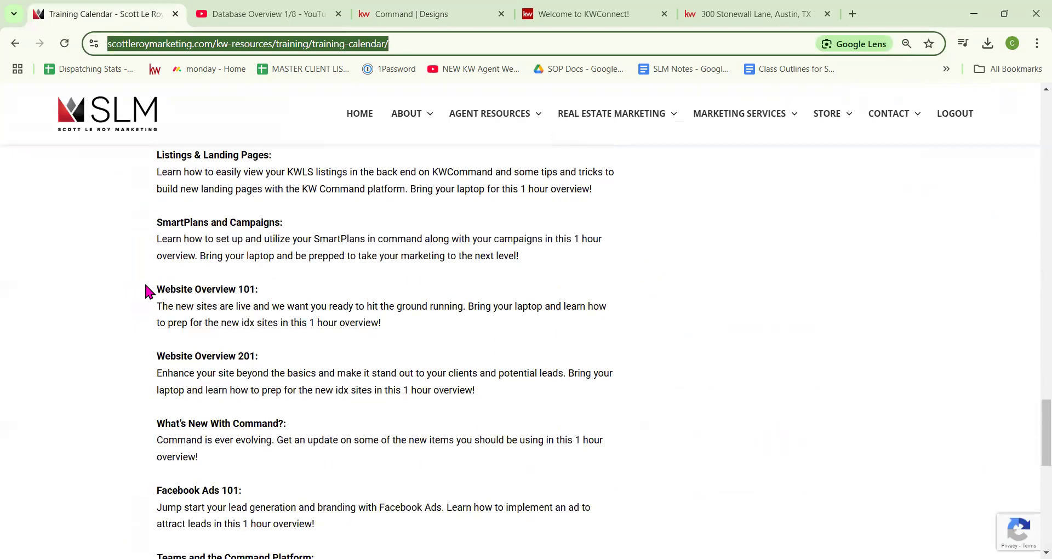
double_click(219, 341)
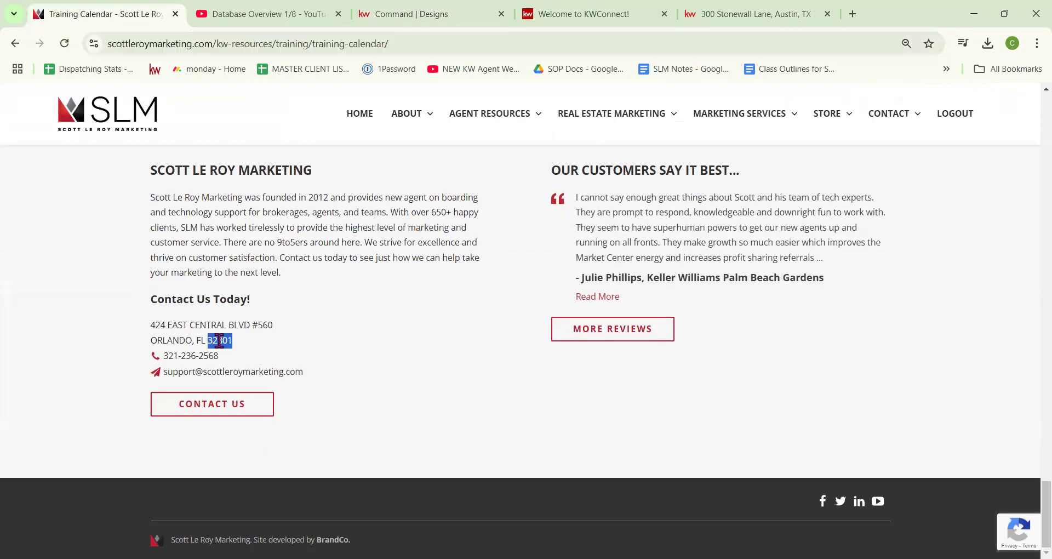
left_click(306, 14)
Step: Set the Market Snap to ZIP 32801 and the Park Lake/ Highland neighborhood
left_click(399, 13)
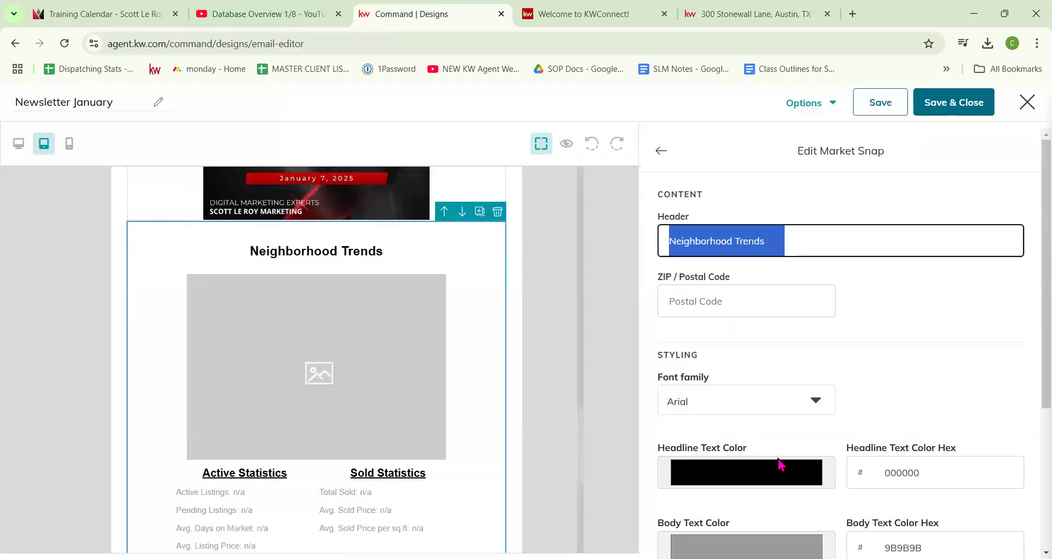
left_click(718, 302)
left_click(734, 340)
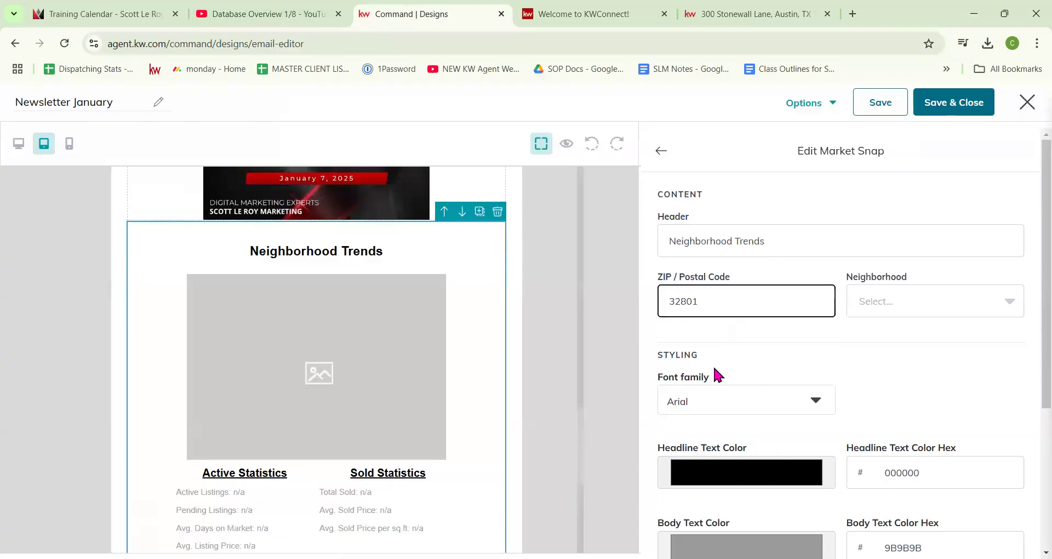
left_click(909, 305)
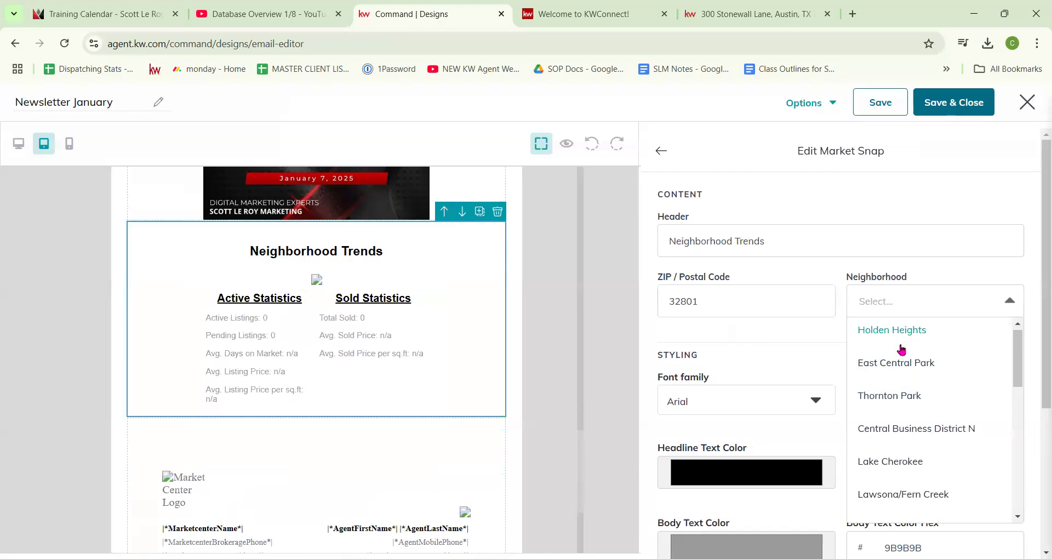
scroll(901, 354, "down", 6)
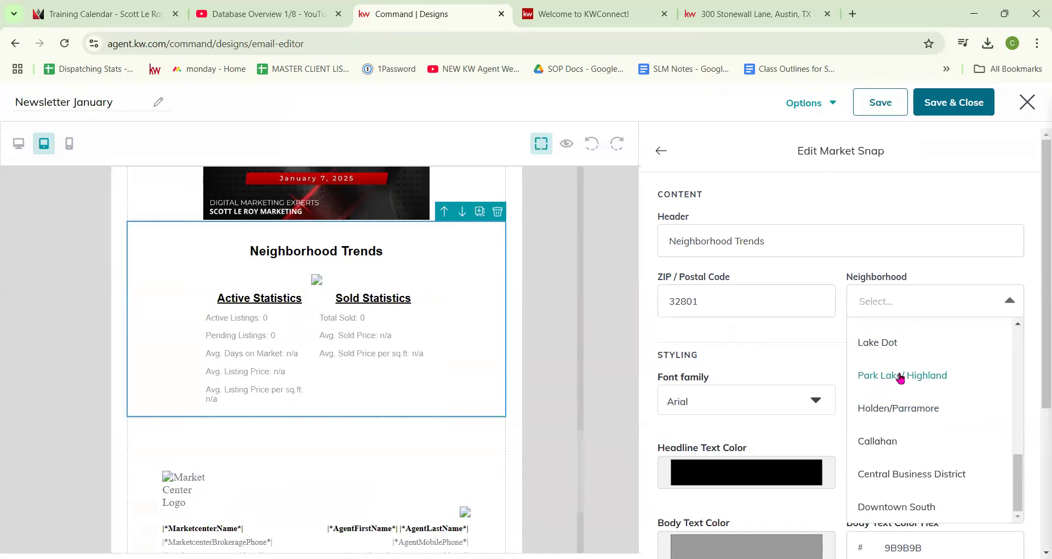
left_click(900, 377)
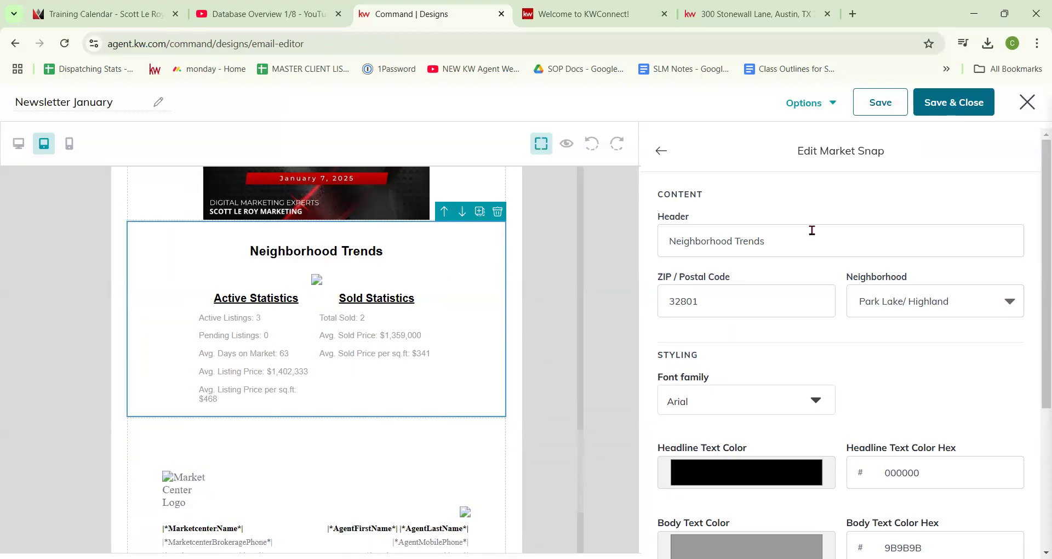
Step: Change the snapshot header to "Park Lake and Highland Trends"
left_click(737, 240)
key("shift+Home")
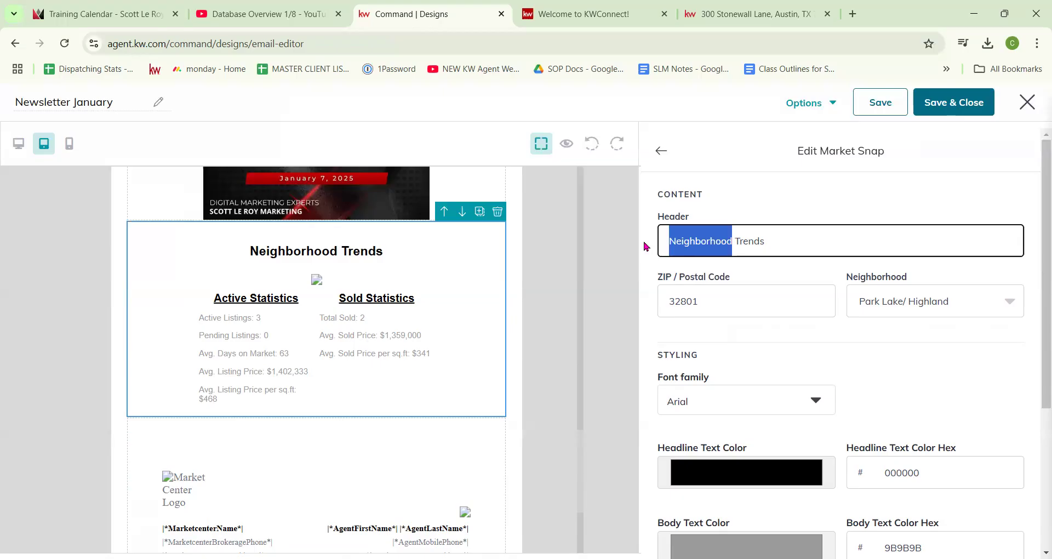
type("Park Lake")
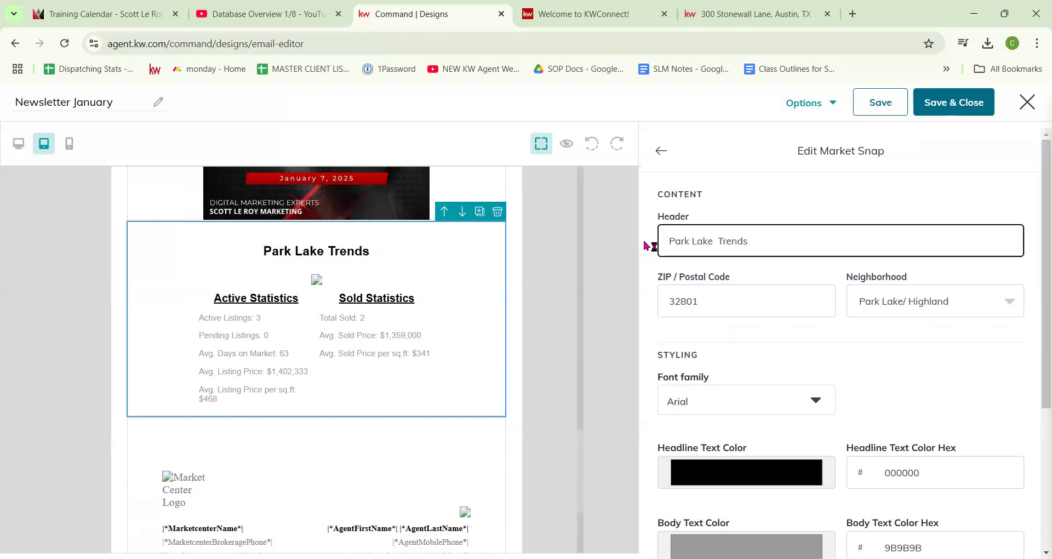
type("and Highland")
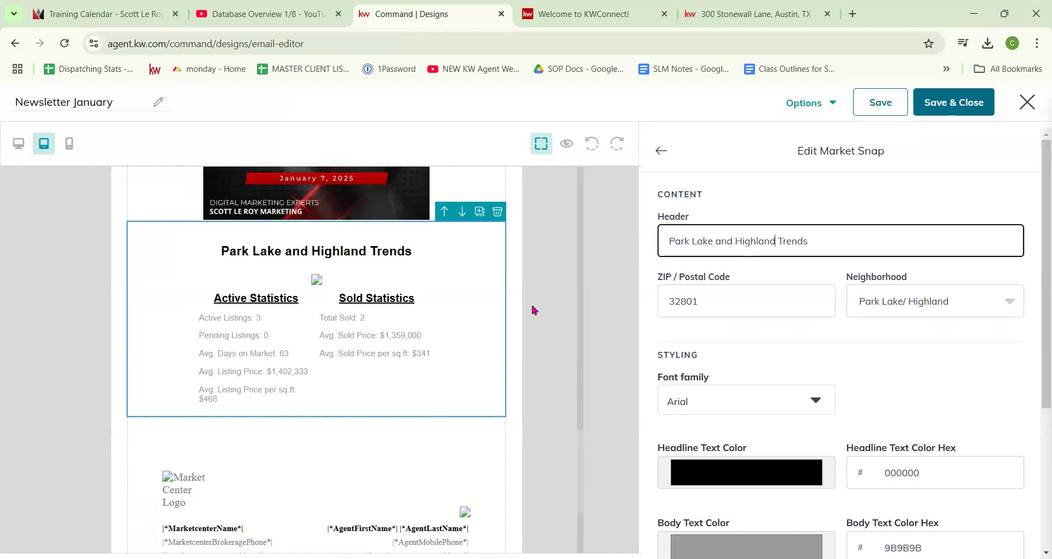
Step: Preview the whole newsletter, then return to the editor
left_click(567, 144)
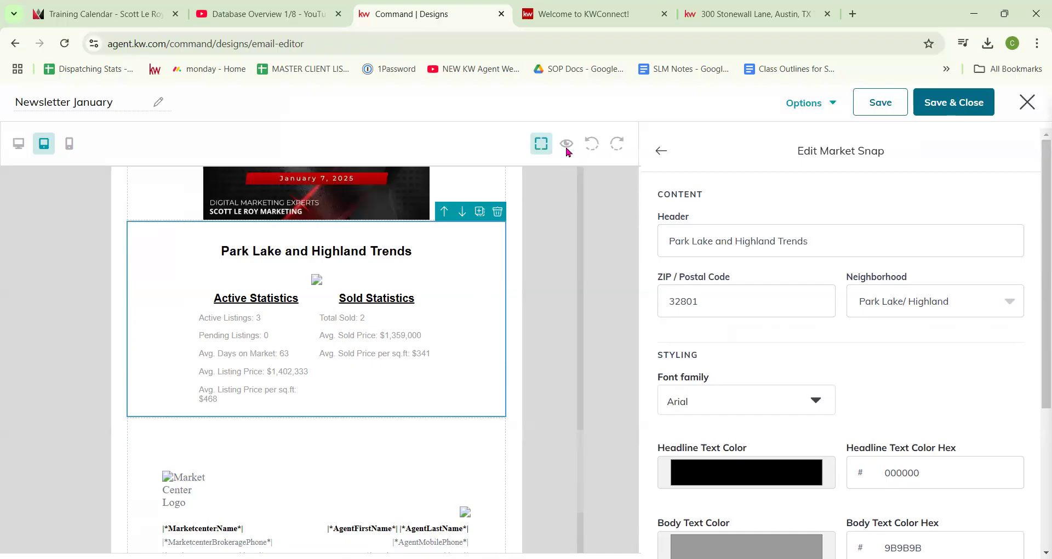
scroll(582, 355, "down", 5)
scroll(580, 351, "down", 15)
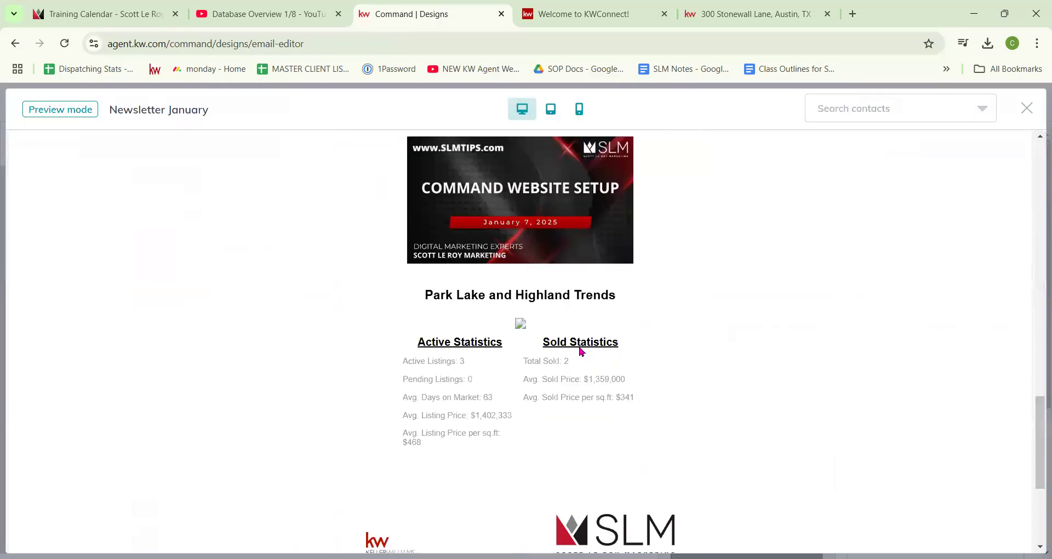
scroll(526, 246, "up", 5)
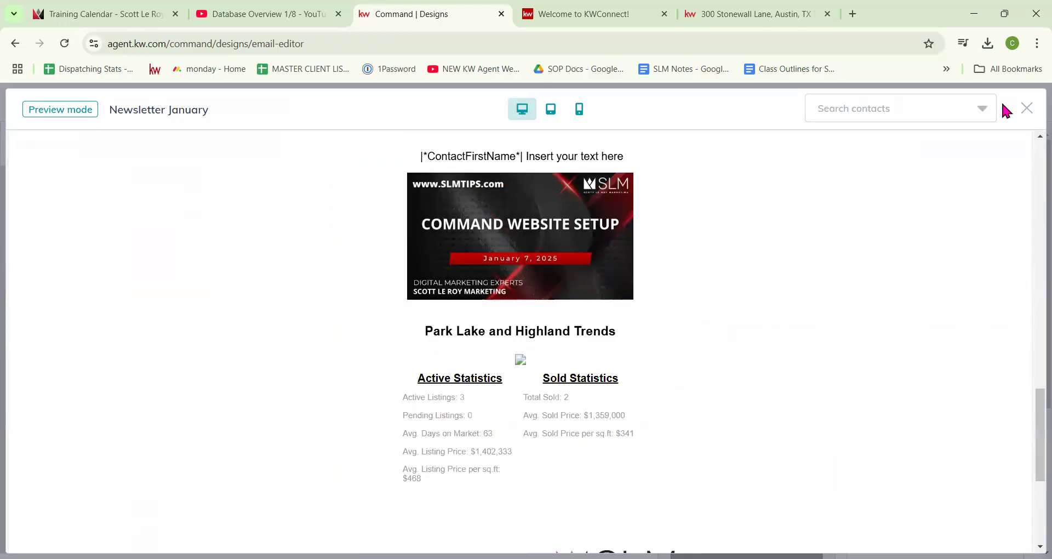
left_click(1030, 110)
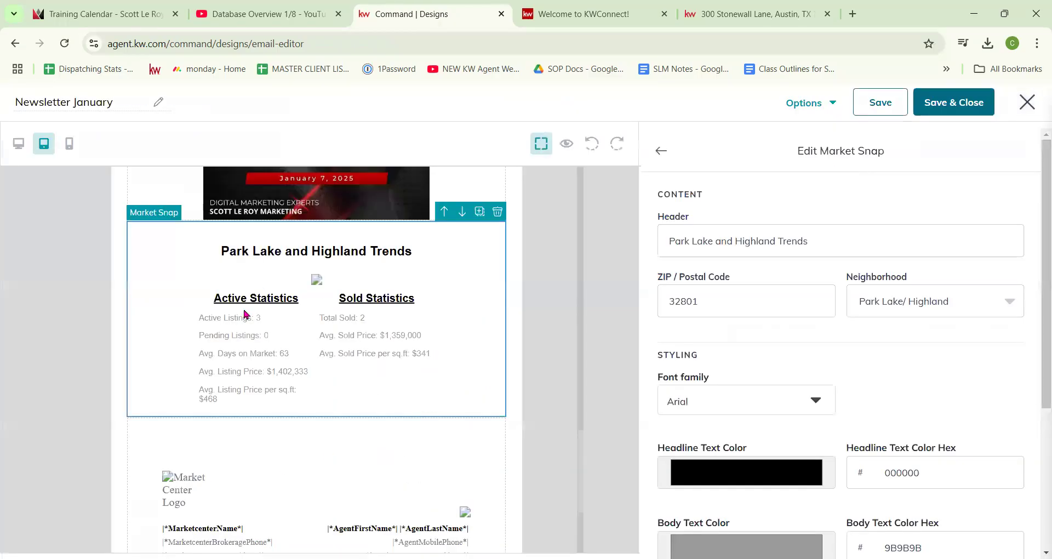
Step: Turn on a 1 px grey border around the Market Snap statistics box
scroll(351, 277, "down", 3)
scroll(343, 282, "up", 3)
scroll(826, 394, "down", 1)
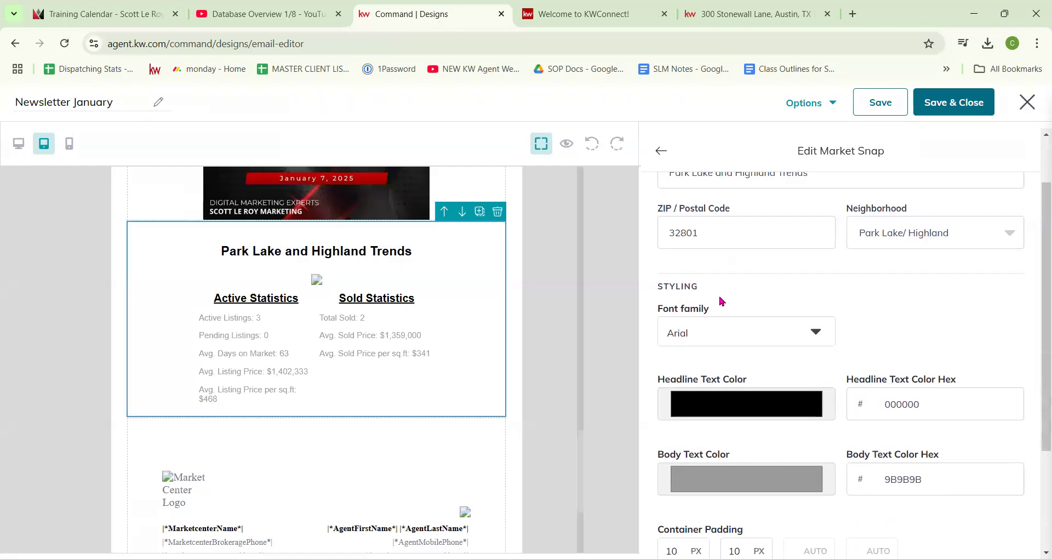
scroll(774, 487, "down", 2)
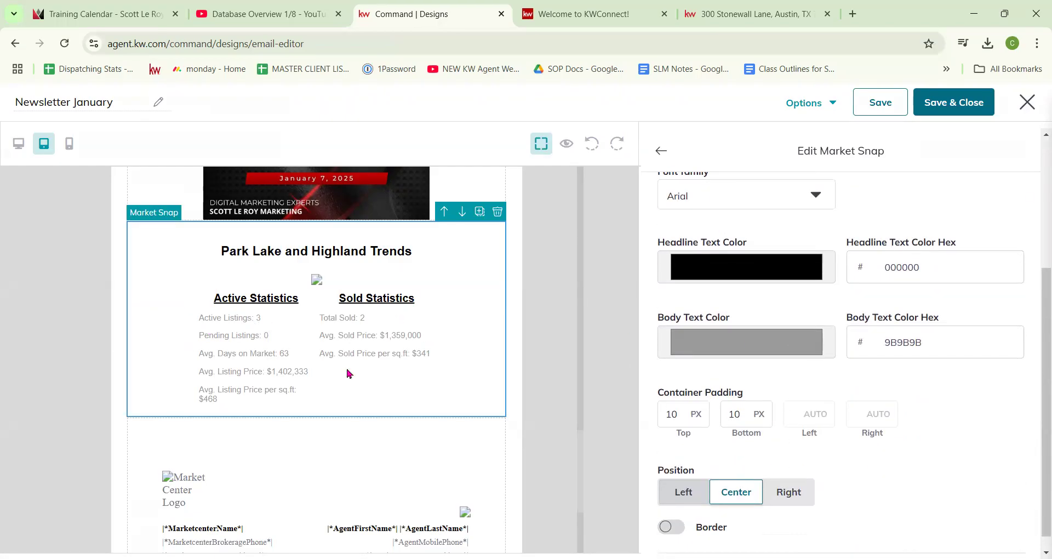
left_click(671, 526)
scroll(765, 478, "down", 2)
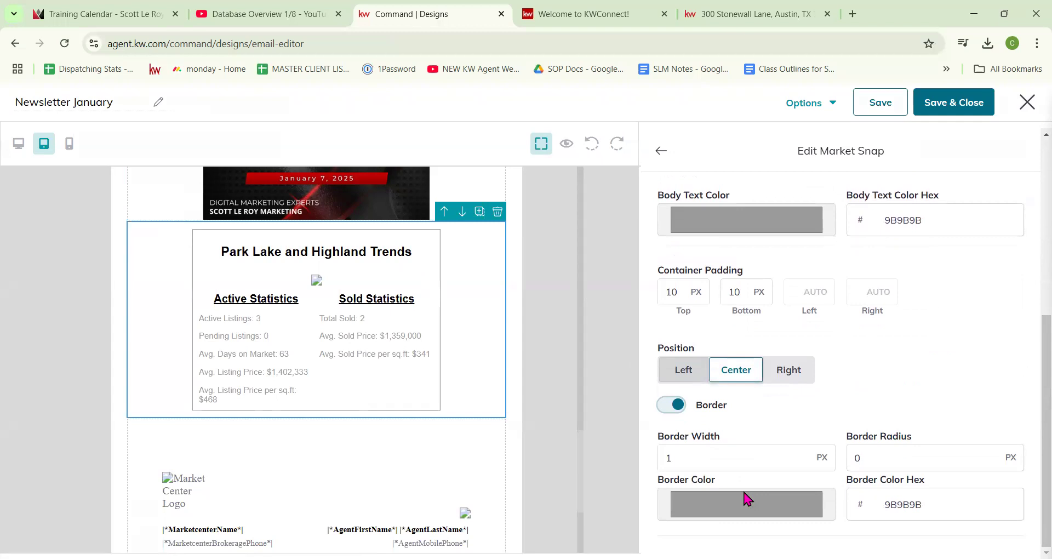
scroll(788, 395, "down", 3)
scroll(700, 257, "up", 6)
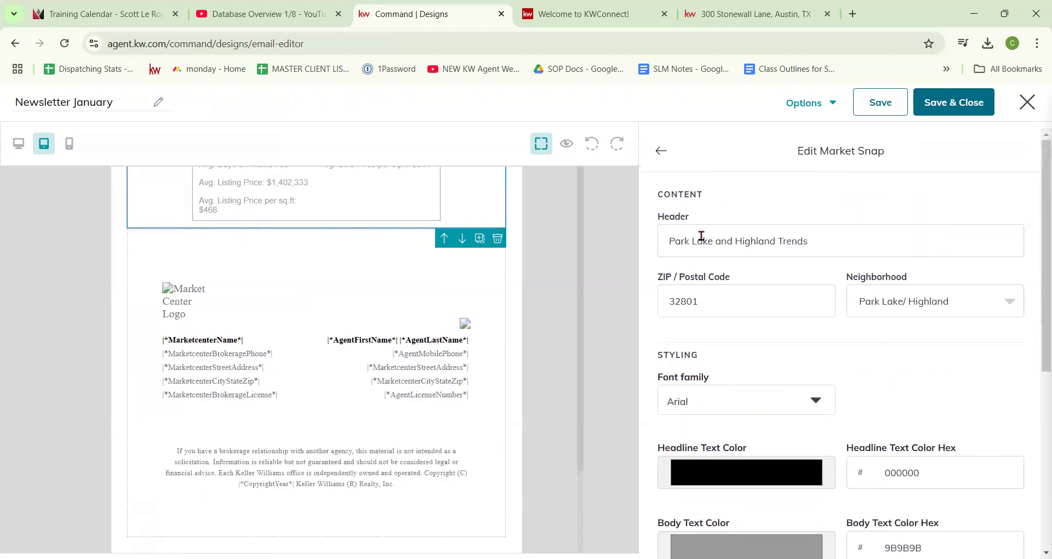
Step: Finish editing the Market Snap block and go back to the Blocks list
left_click(661, 152)
scroll(437, 383, "up", 10)
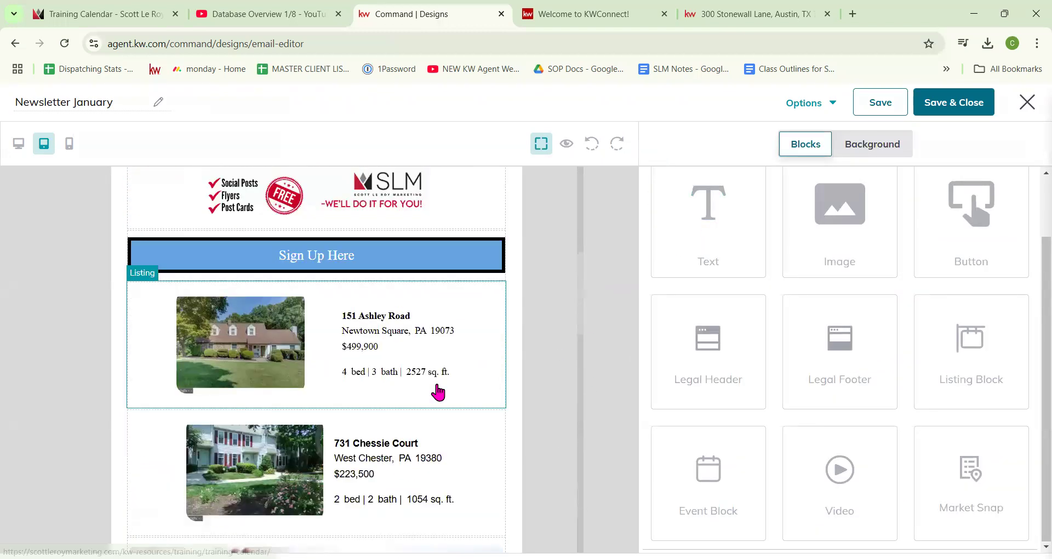
scroll(438, 391, "up", 5)
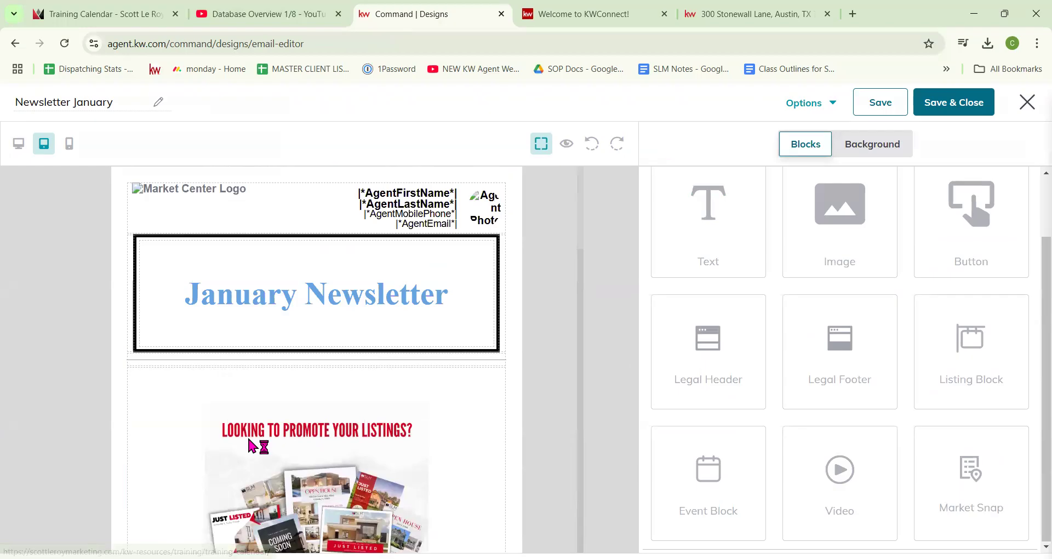
left_click(813, 107)
left_click(830, 175)
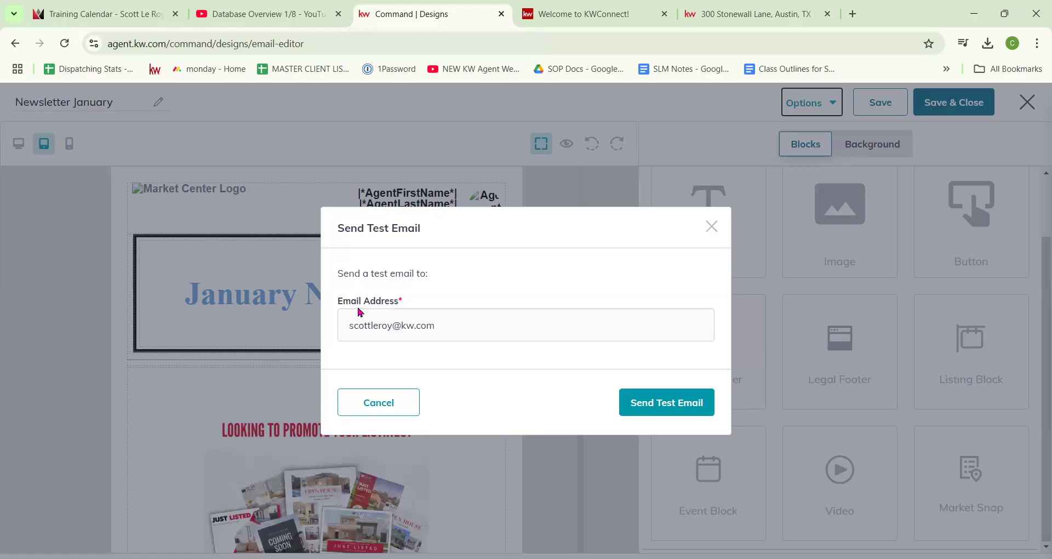
left_click(712, 227)
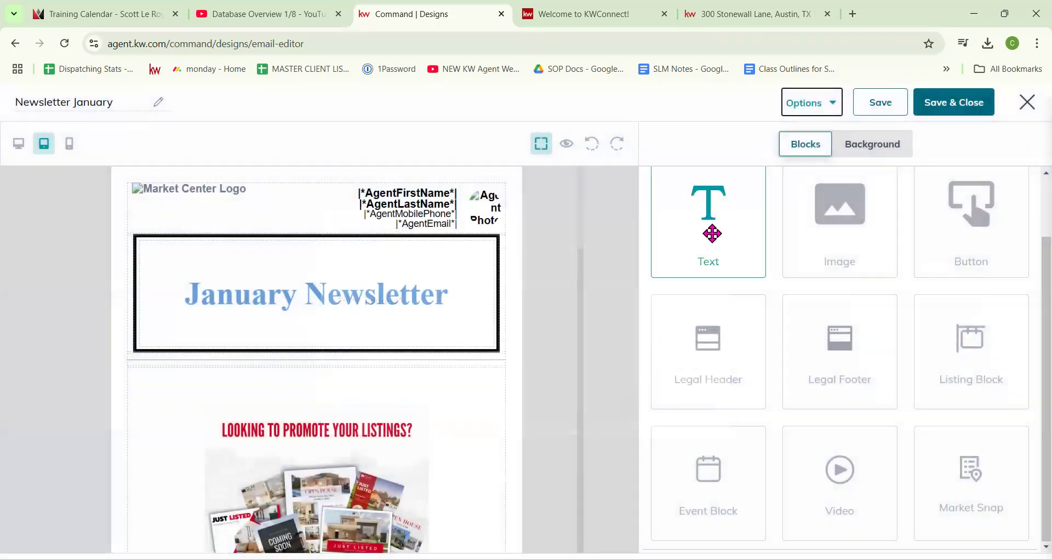
scroll(312, 200, "down", 3)
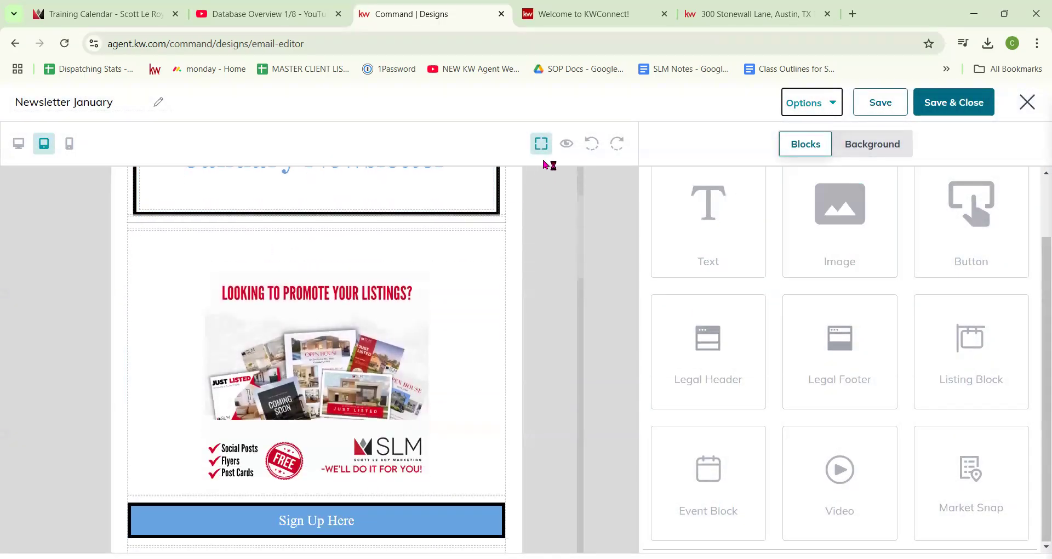
left_click(566, 146)
scroll(539, 201, "down", 12)
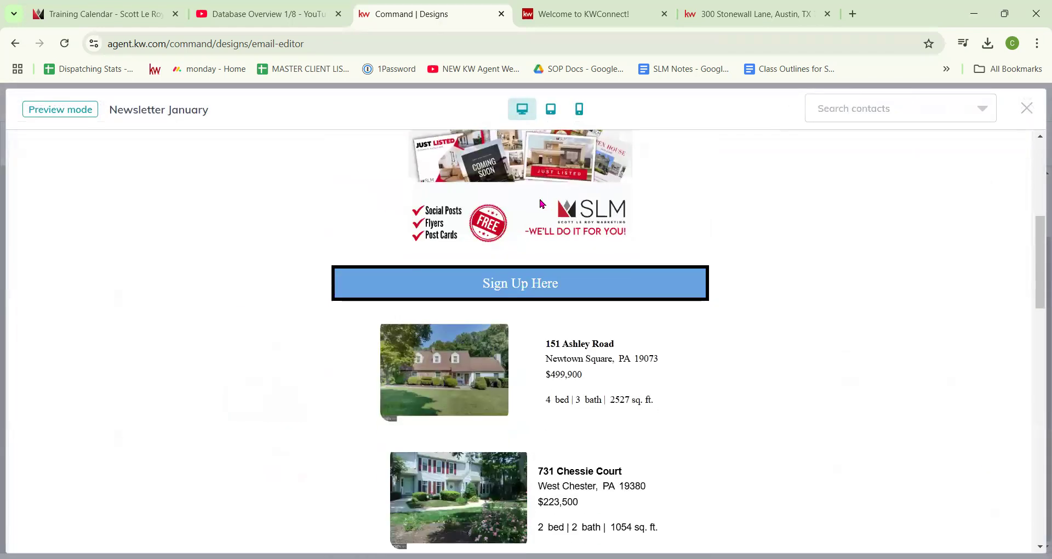
scroll(541, 204, "down", 15)
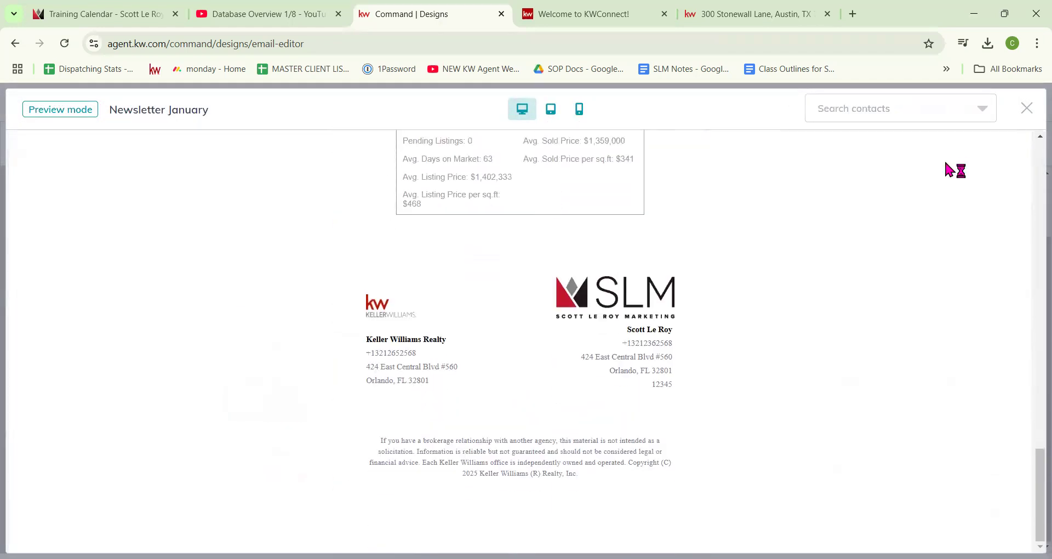
left_click(1026, 109)
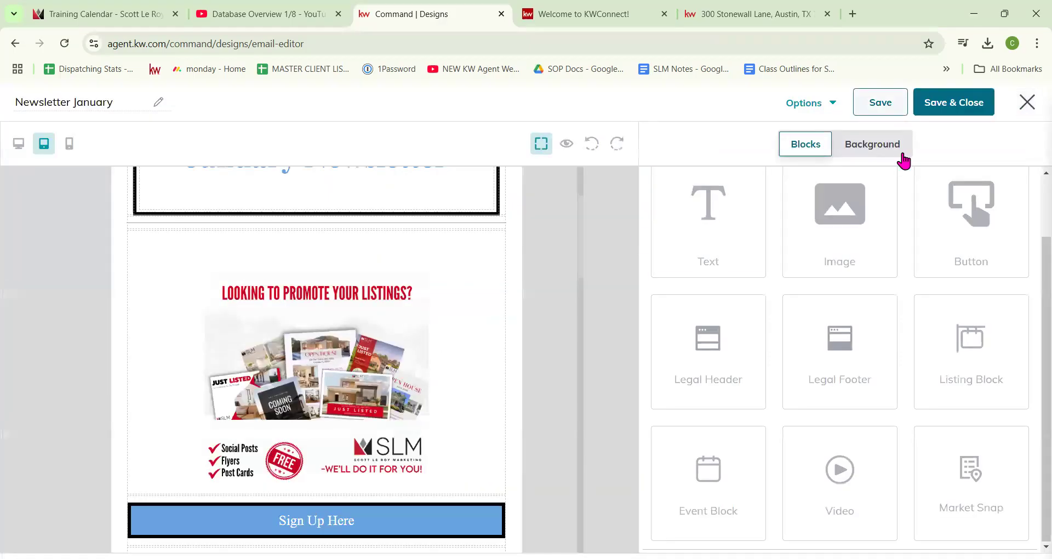
left_click(968, 109)
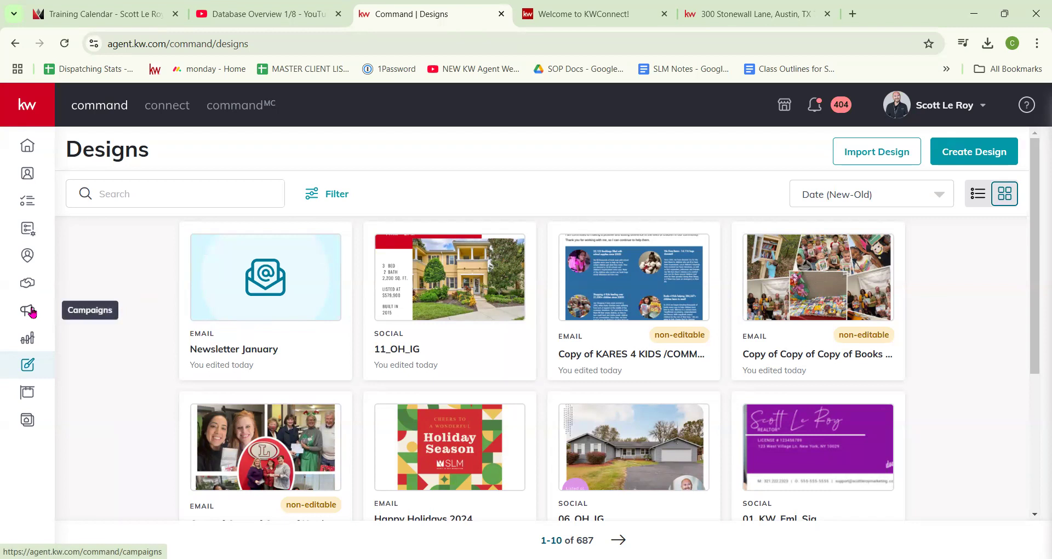
Step: Go to Campaigns and reload the page after the 500 server error
left_click(36, 316)
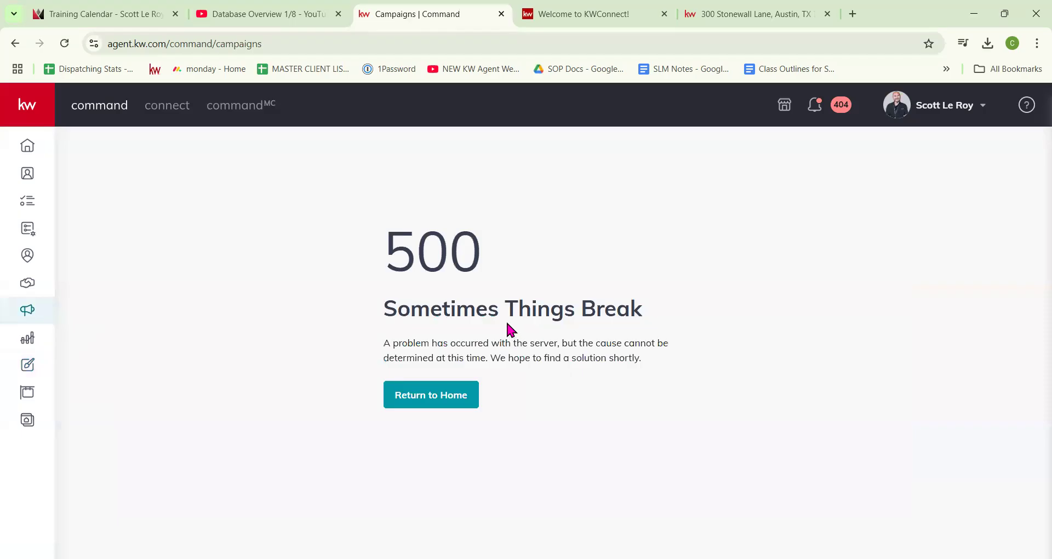
left_click(65, 44)
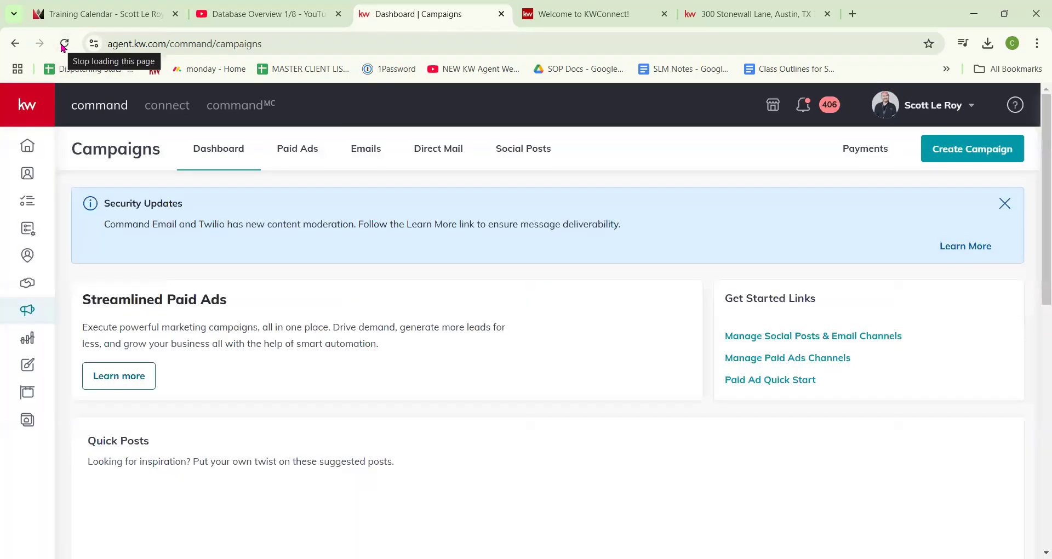
Step: Dismiss the Security Updates banner and open the Email Campaigns list
left_click(1004, 203)
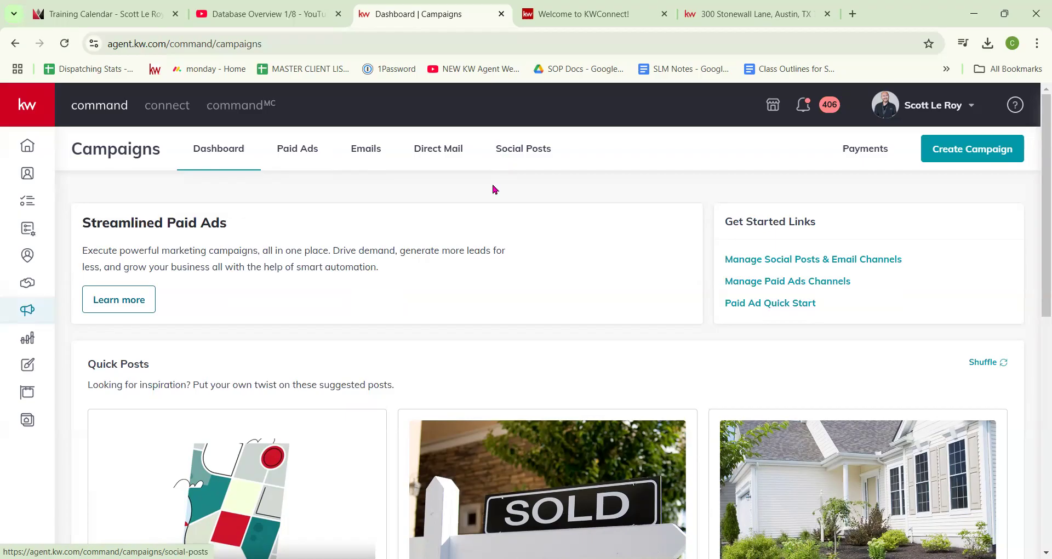
left_click(364, 152)
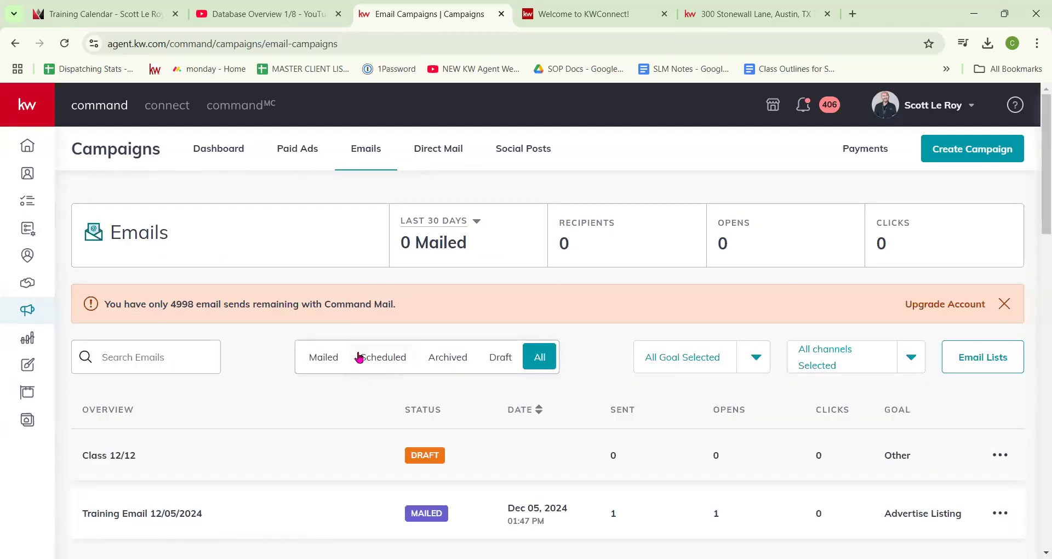
left_click(475, 223)
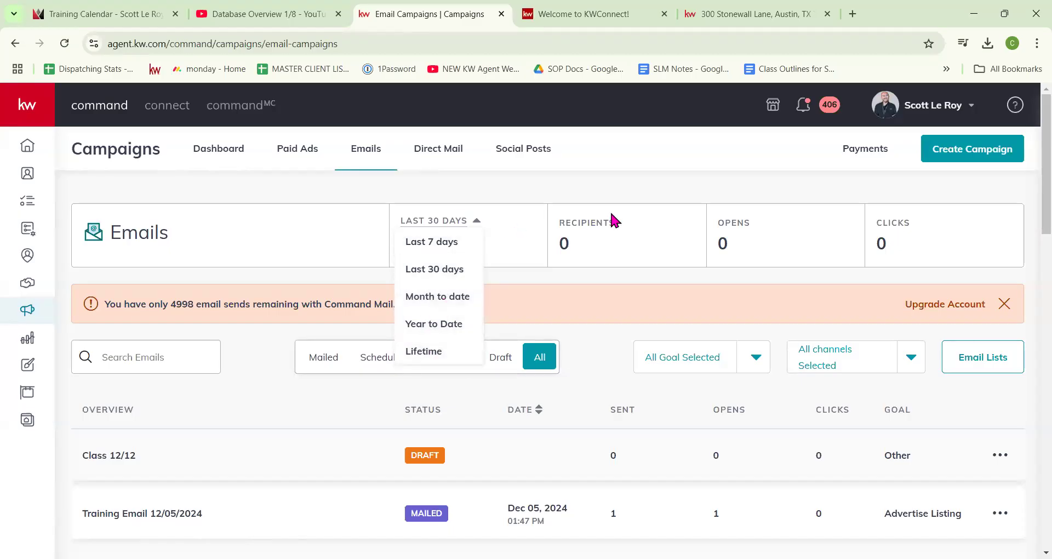
left_click(613, 248)
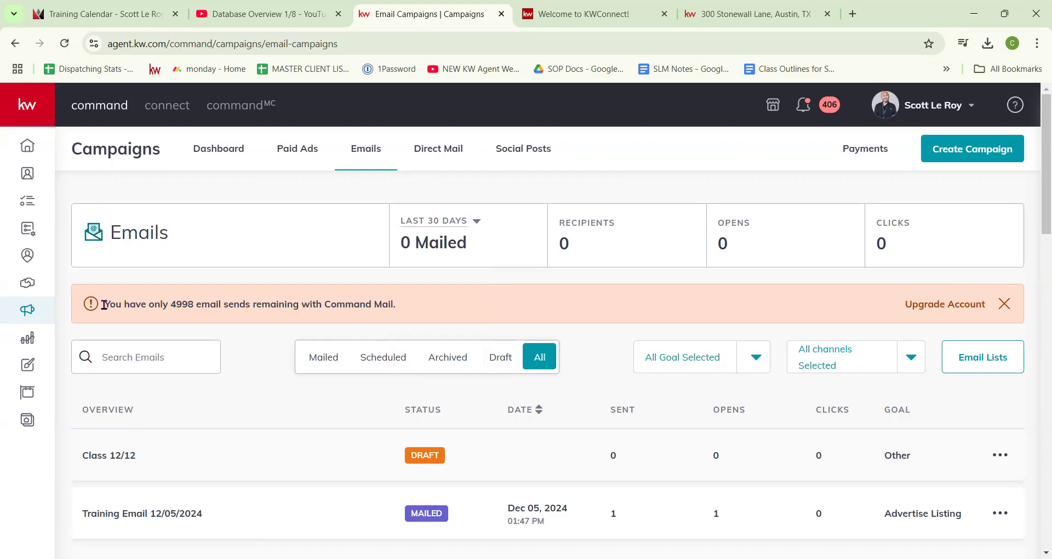
left_click_drag(103, 304, 420, 305)
left_click(425, 308)
right_click(960, 301)
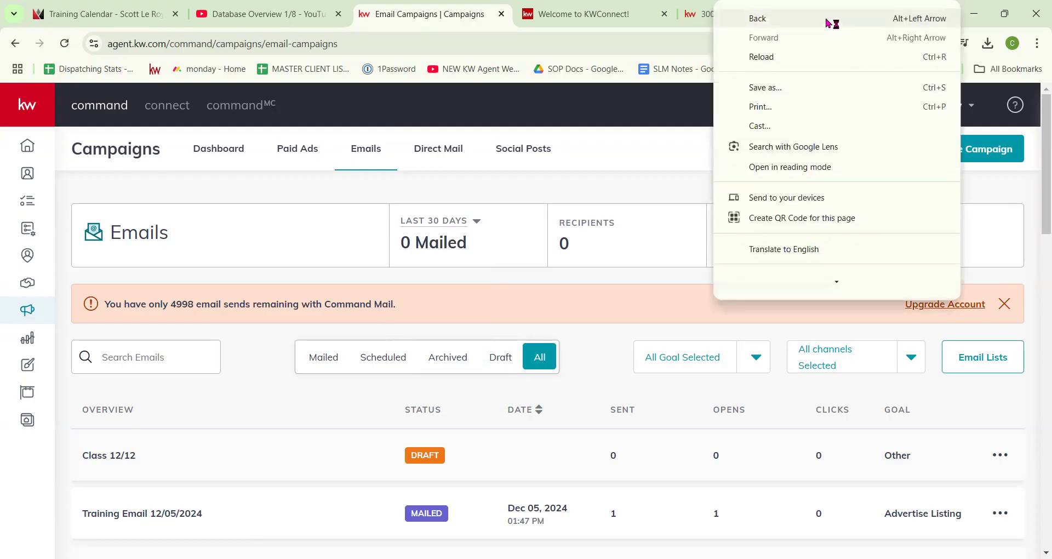
Step: Close the page-not-found tab and load agent.kw.com in the KWConnect tab
left_click(975, 308)
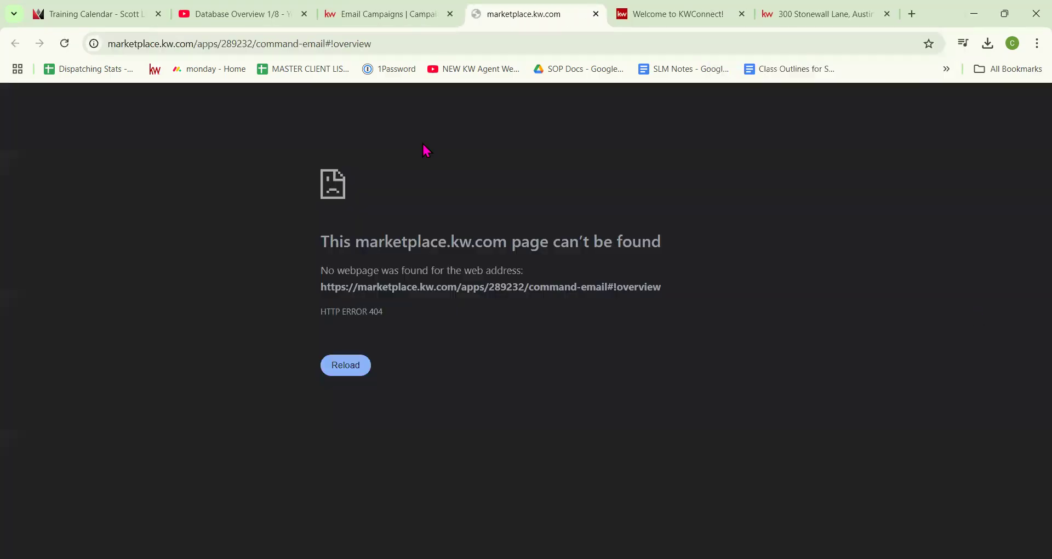
left_click(596, 13)
left_click(507, 13)
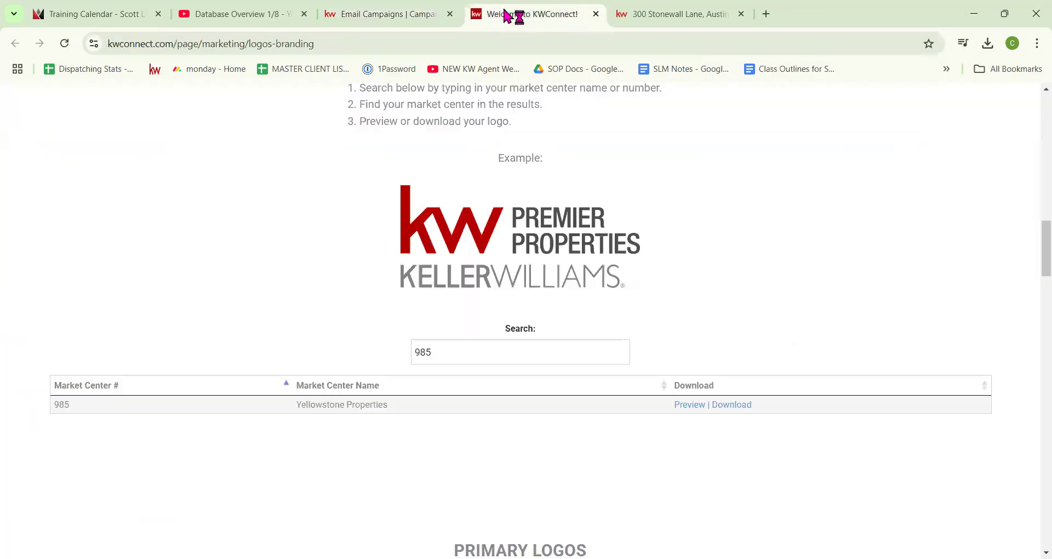
left_click(512, 43)
type("agent.kw.com")
key("Return")
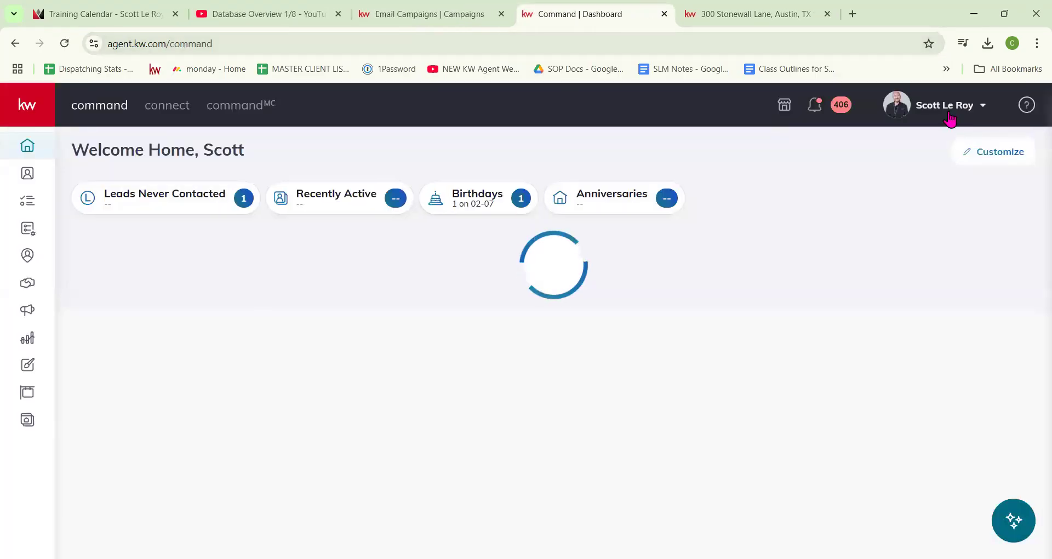
Step: Open account Settings from the profile menu and scroll to Email Services
left_click(950, 107)
left_click(827, 379)
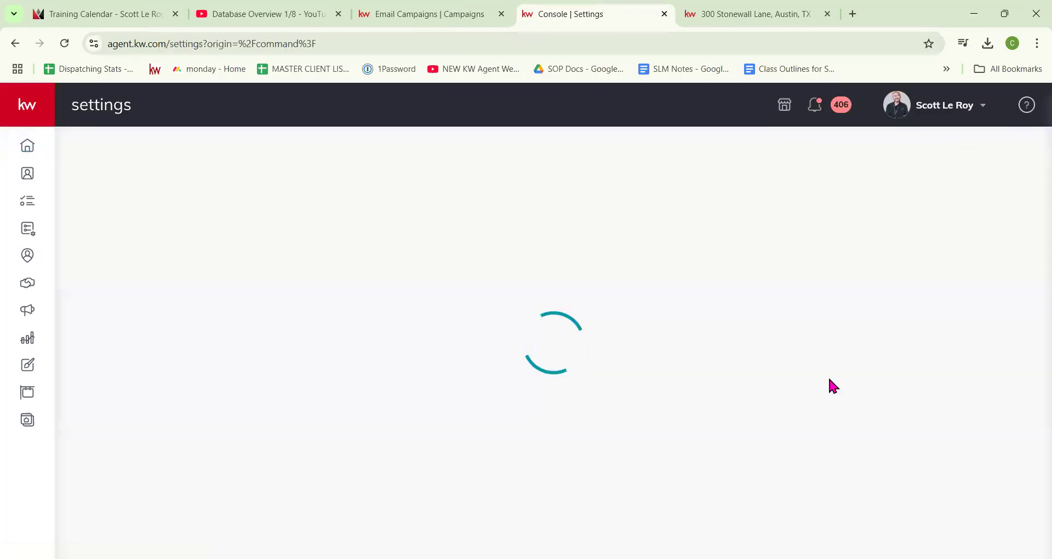
scroll(821, 371, "down", 20)
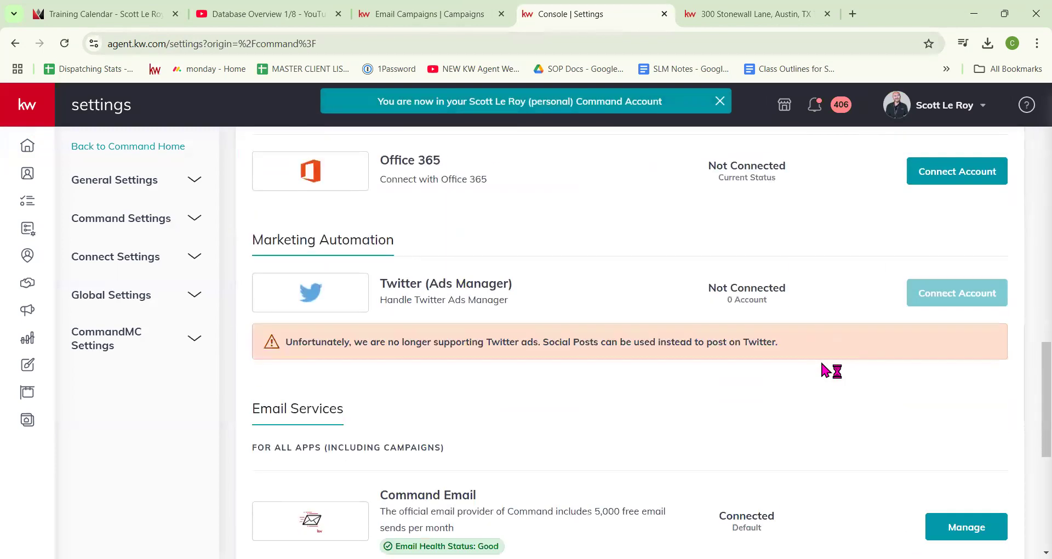
scroll(822, 371, "up", 3)
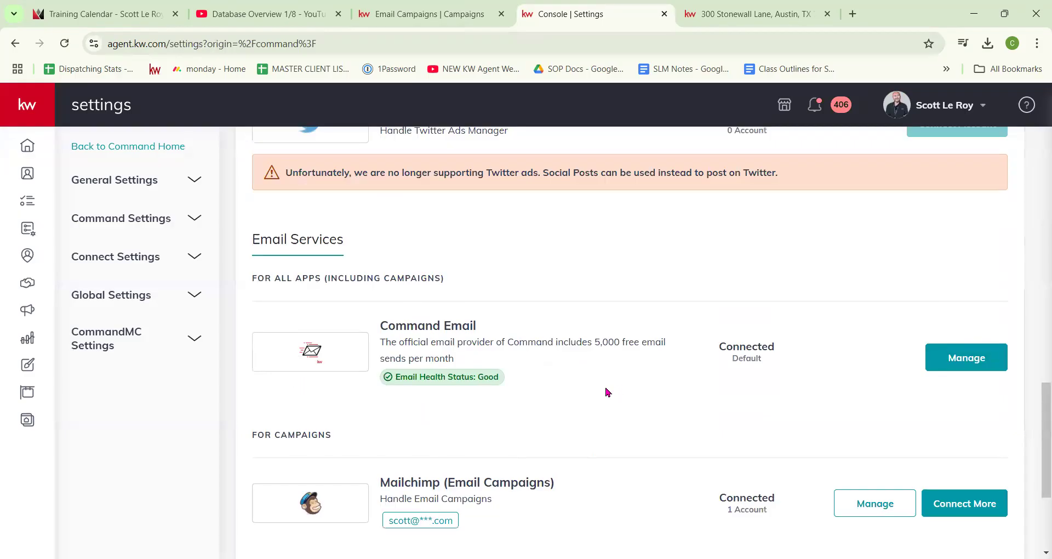
left_click(964, 363)
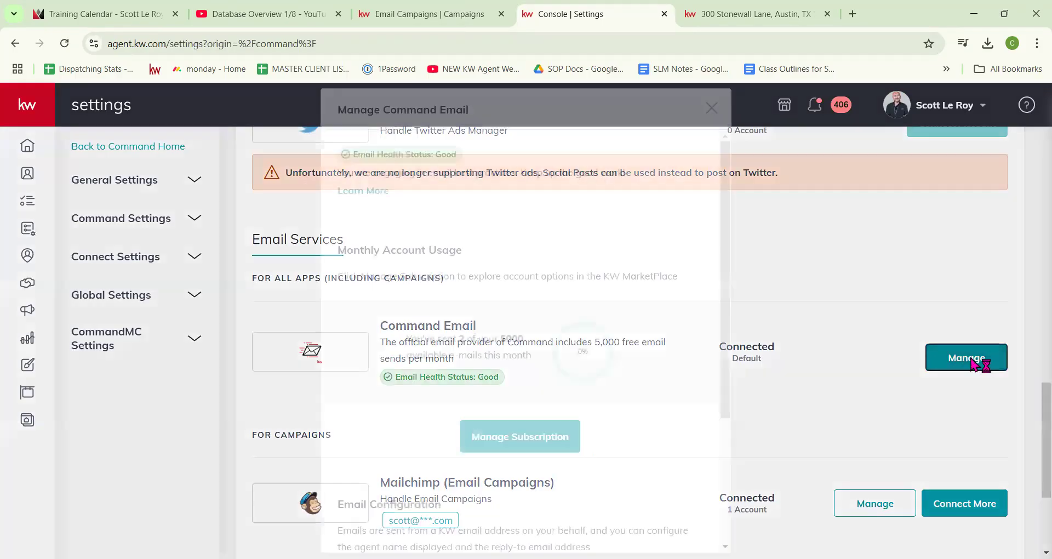
scroll(536, 355, "down", 1)
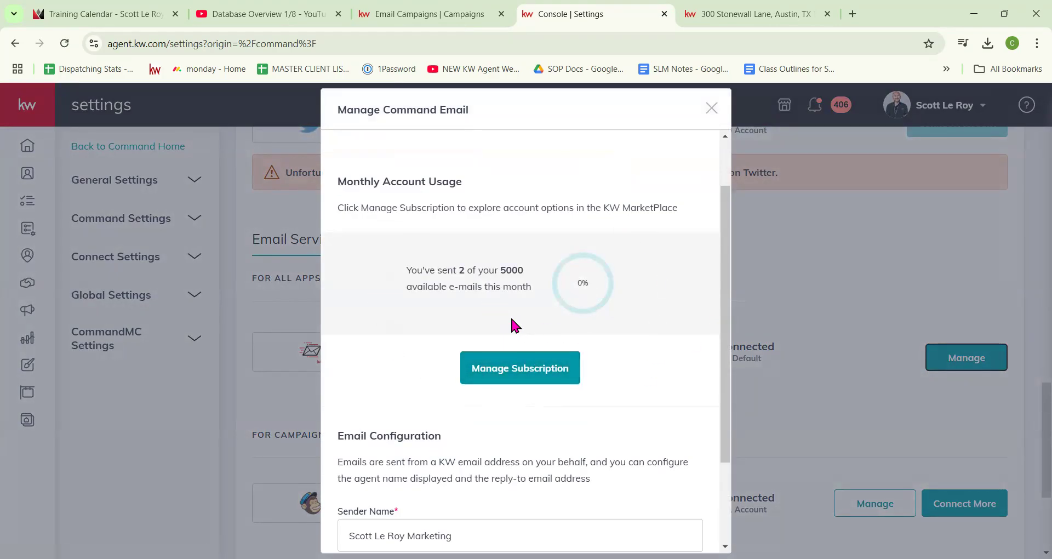
scroll(510, 323, "down", 2)
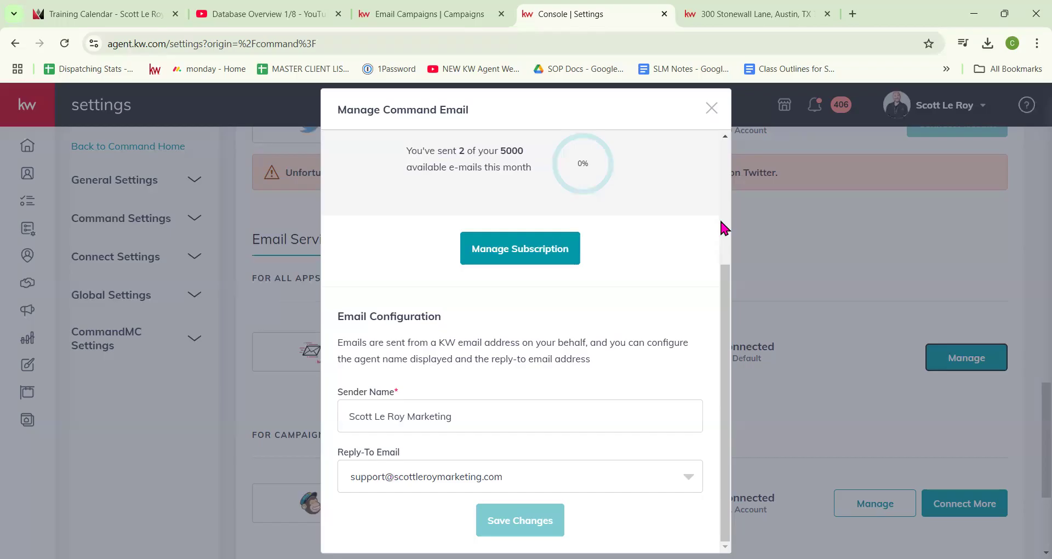
scroll(723, 230, "up", 1)
left_click(711, 112)
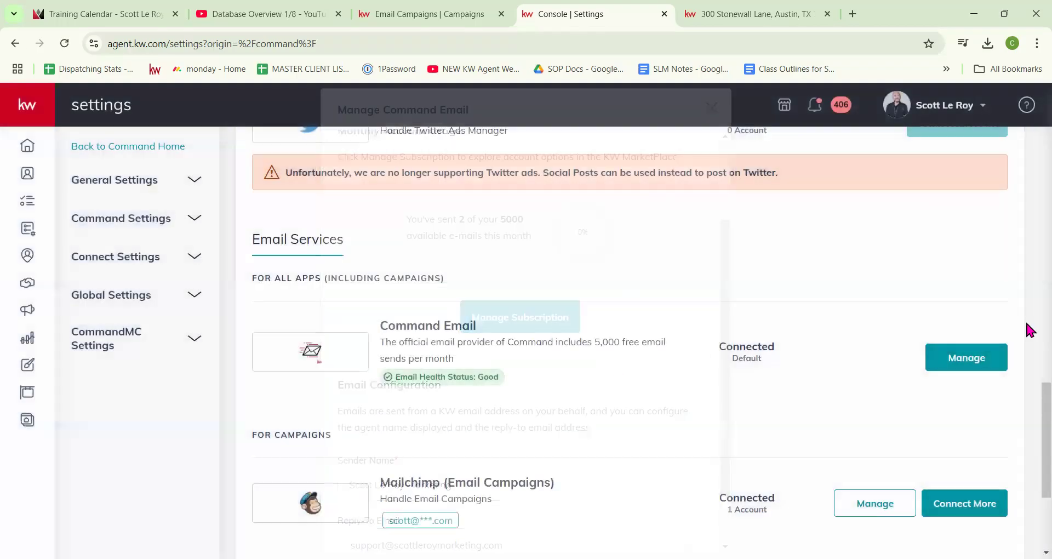
Step: From the Email Campaigns list, open the Training Email 12/05/2024 campaign's recipient details
left_click(421, 13)
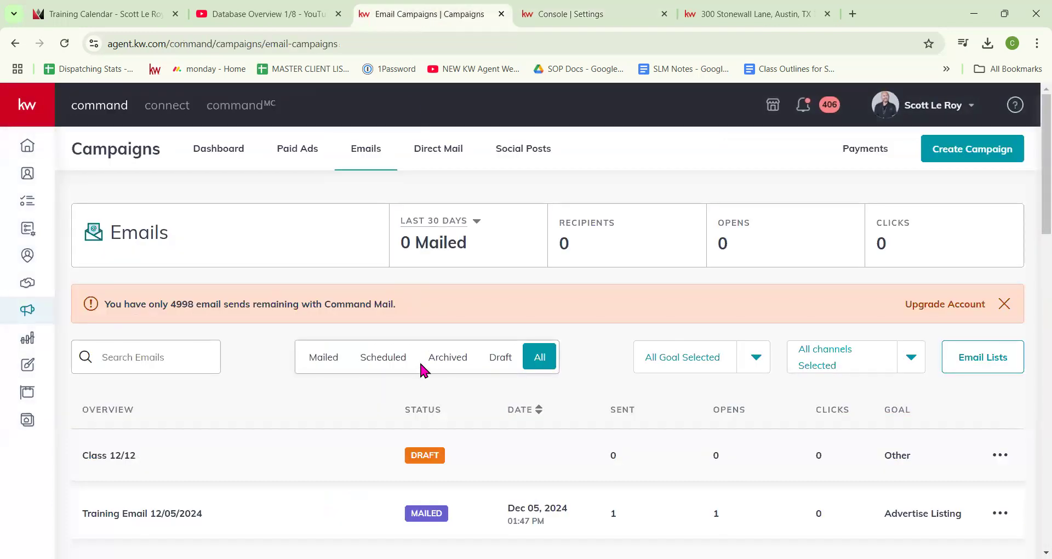
scroll(564, 355, "down", 3)
scroll(569, 354, "up", 1)
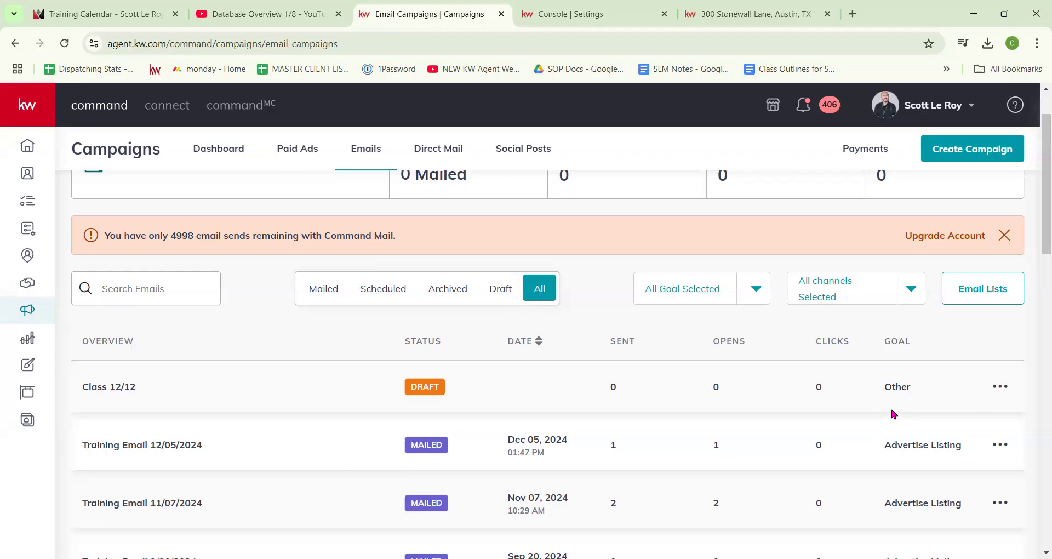
left_click(1002, 387)
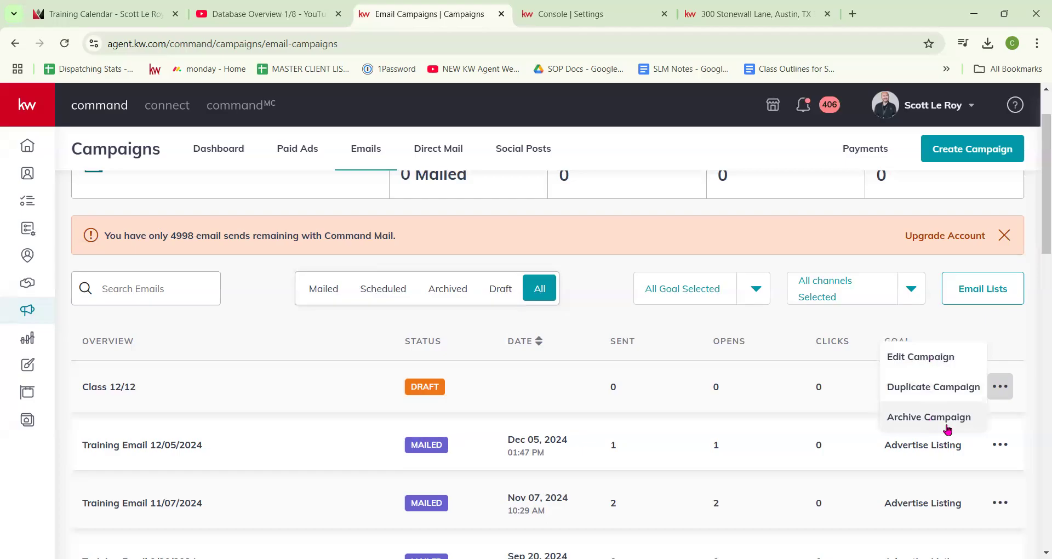
left_click(1000, 447)
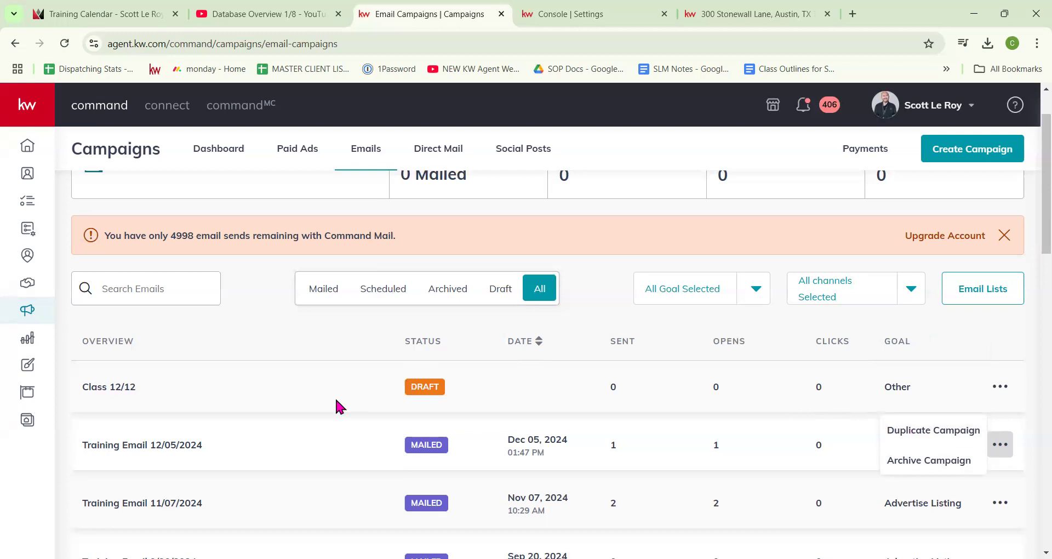
scroll(337, 404, "down", 1)
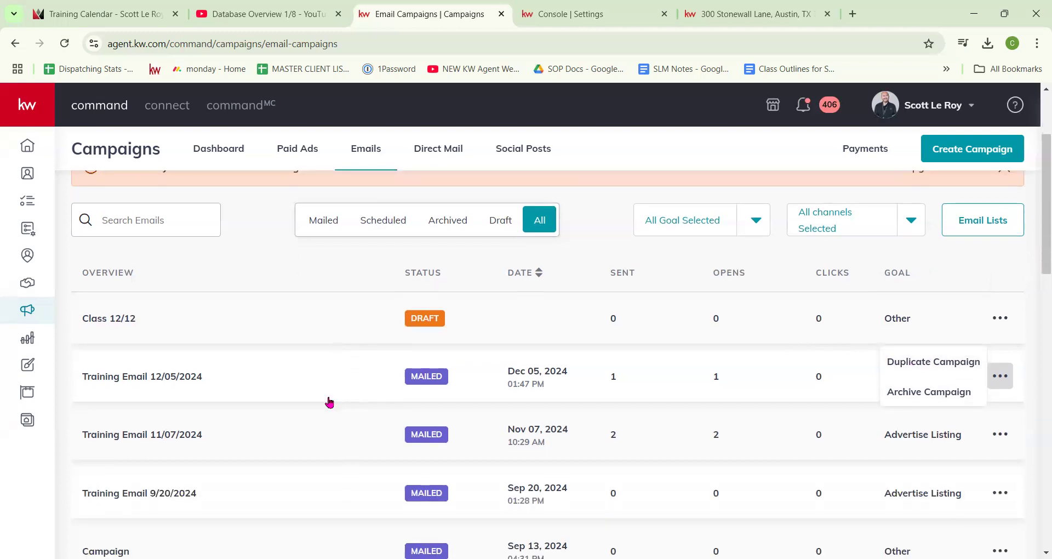
left_click(153, 378)
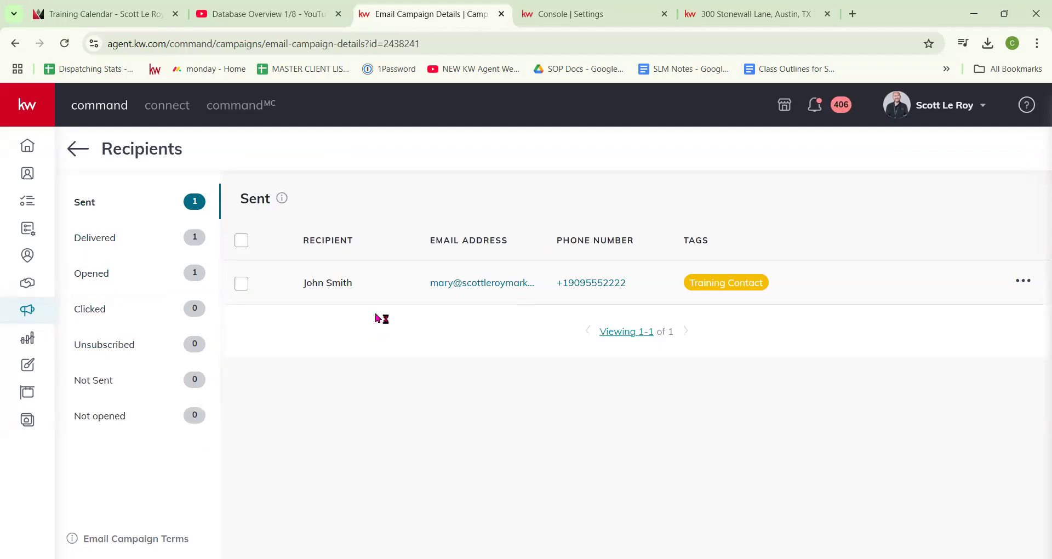
Step: Filter the Training Email recipients to Delivered, then go back to the Campaigns dashboard
left_click(118, 237)
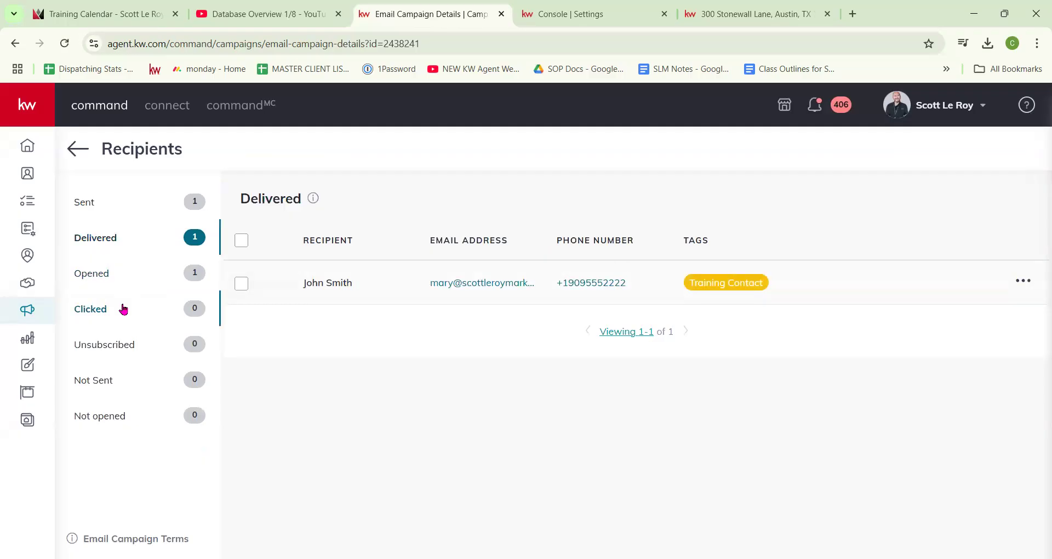
left_click(87, 148)
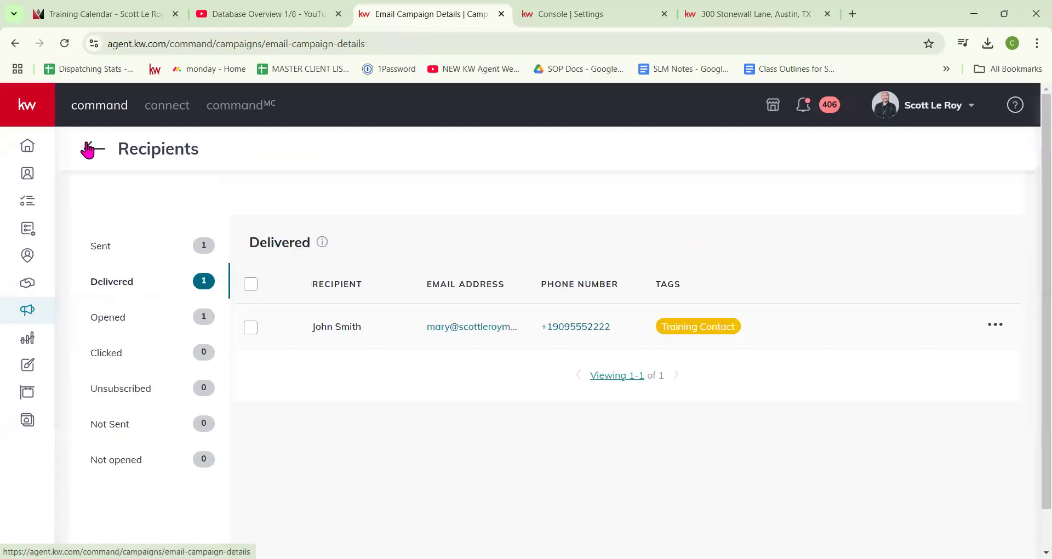
left_click(28, 314)
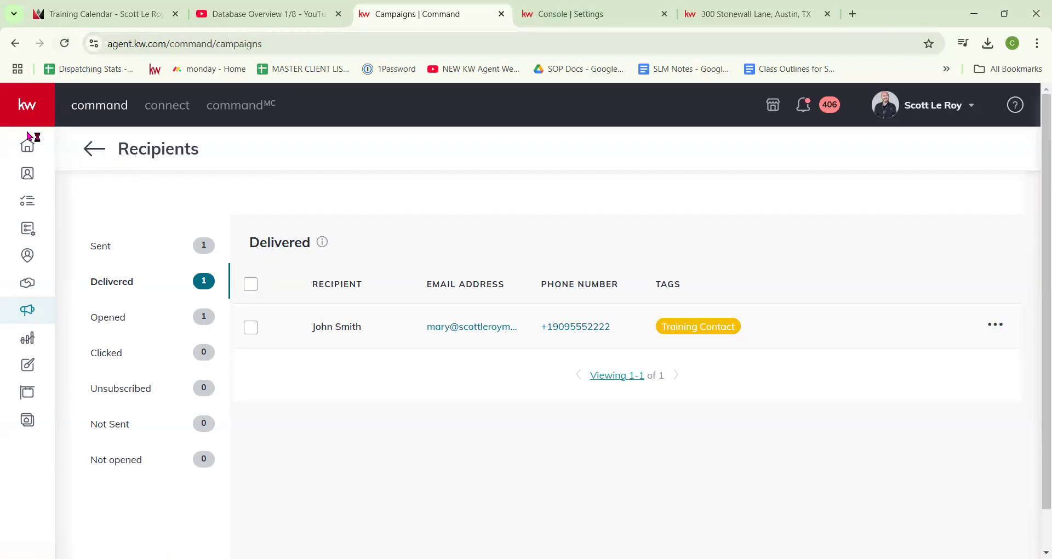
left_click(30, 340)
right_click(31, 342)
left_click(25, 312)
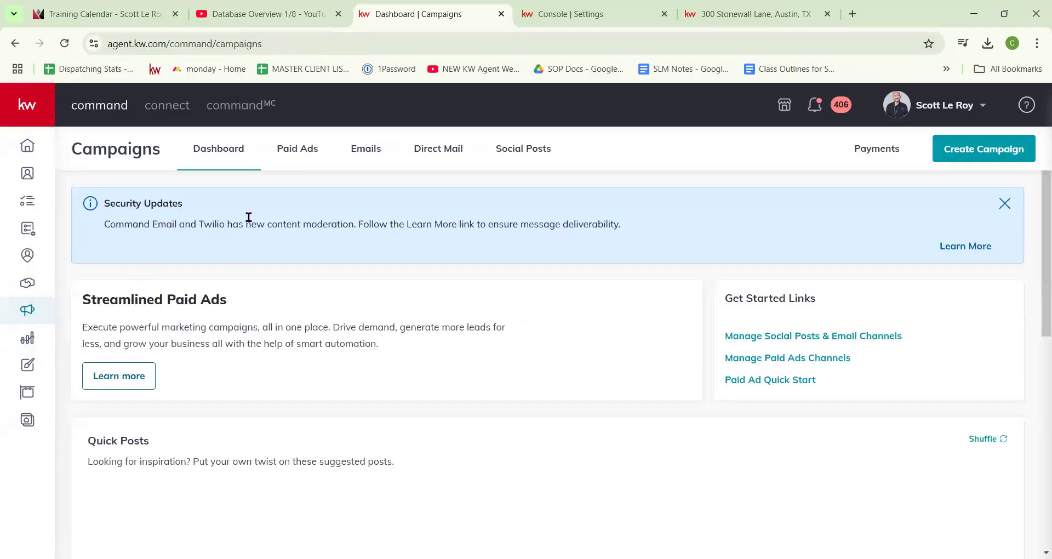
Step: Open Email Lists and switch the provider dropdown from Command Email to MailChimp
left_click(386, 146)
scroll(426, 340, "down", 1)
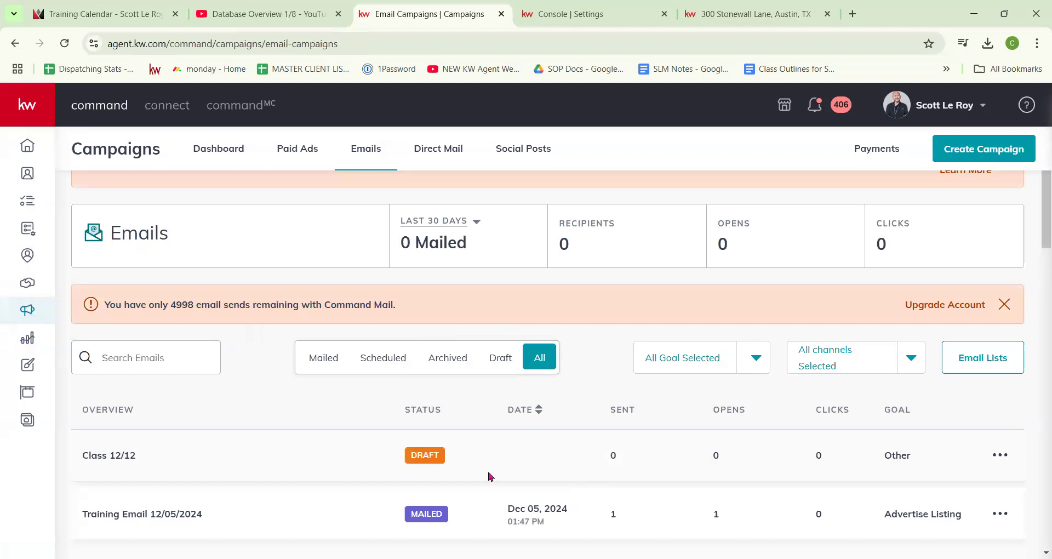
left_click(985, 366)
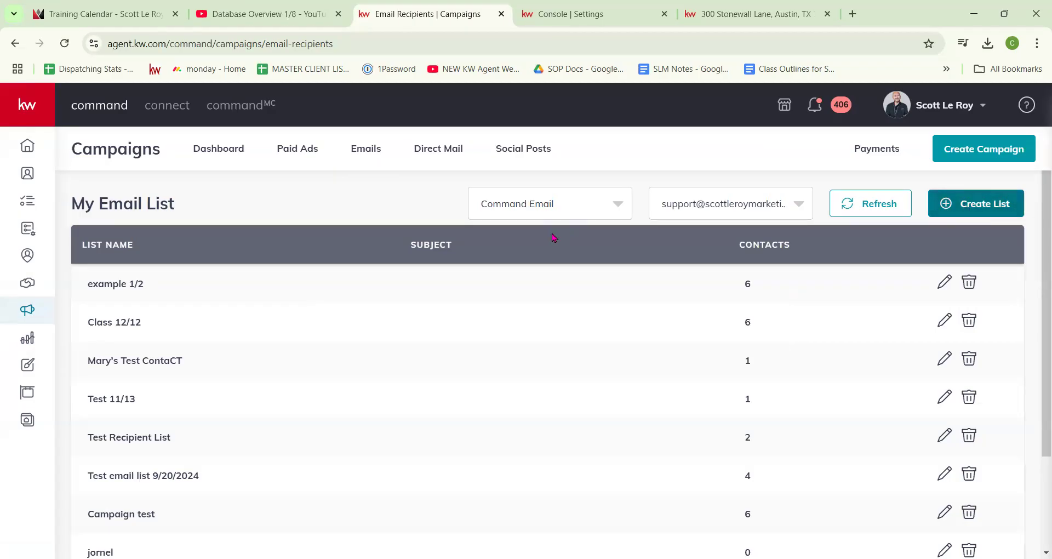
left_click(564, 213)
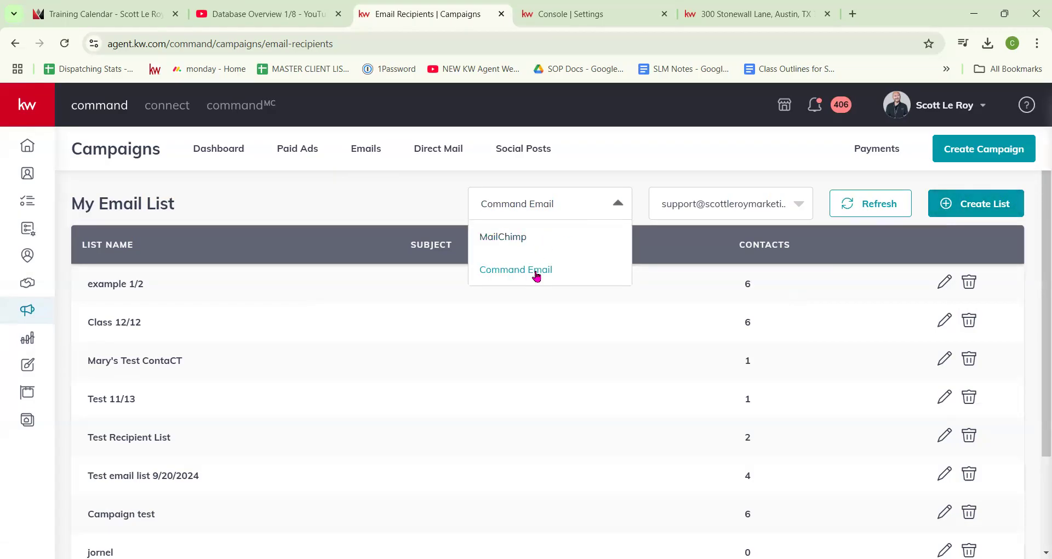
left_click(537, 275)
left_click(542, 208)
left_click(542, 238)
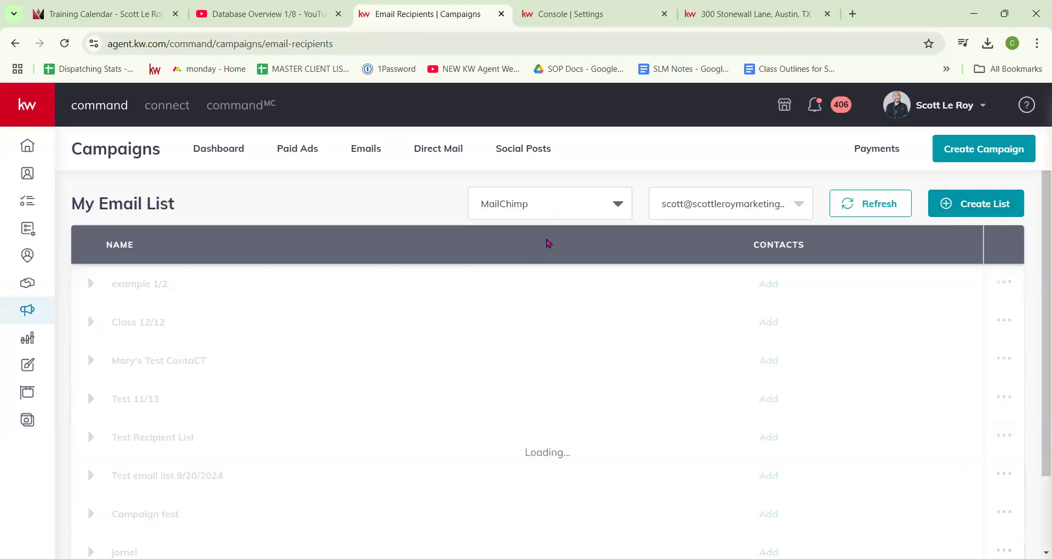
left_click(561, 205)
Step: Return to the Command Email lists and start a new list named 'class 1/9'
left_click(529, 272)
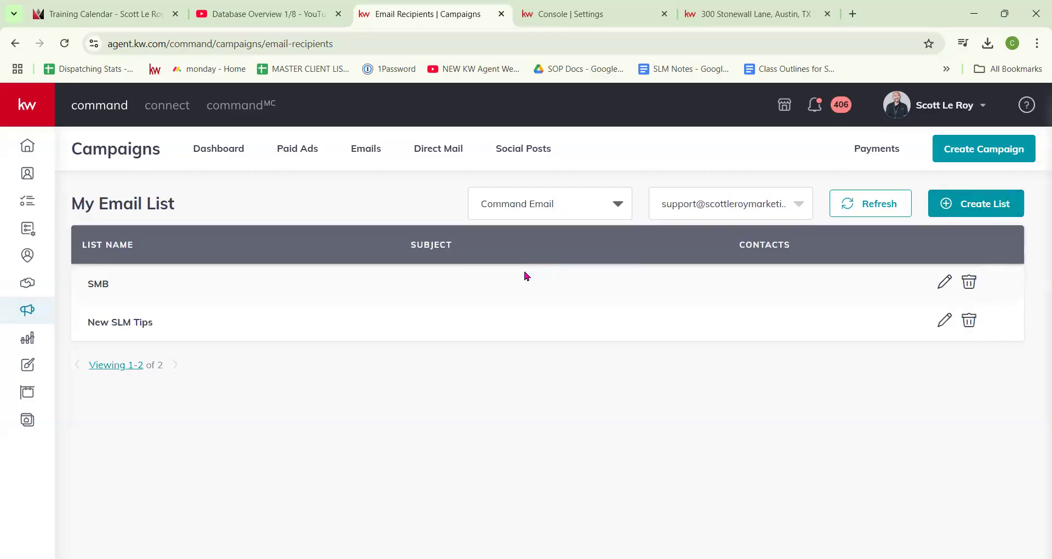
left_click(943, 282)
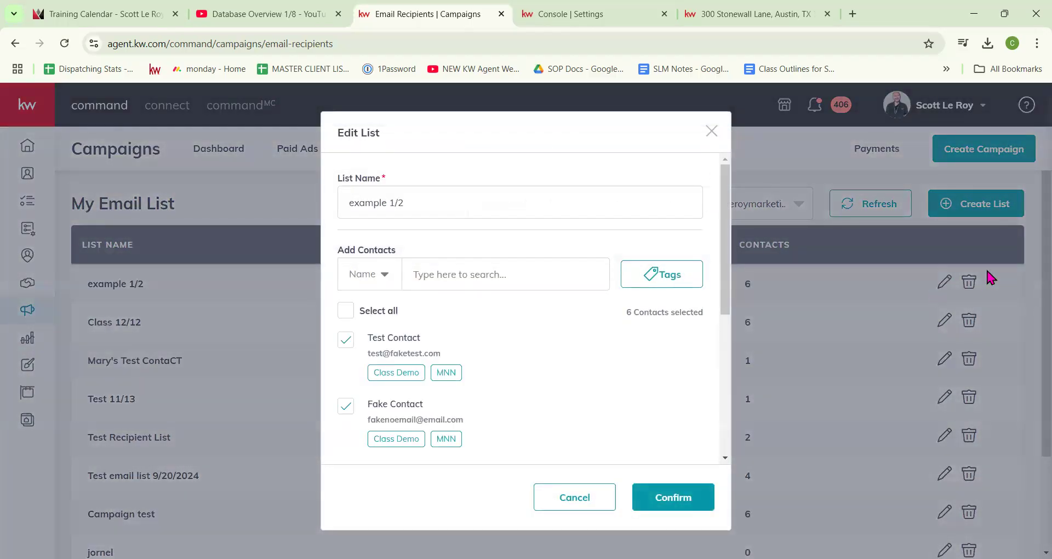
left_click(709, 133)
left_click(962, 207)
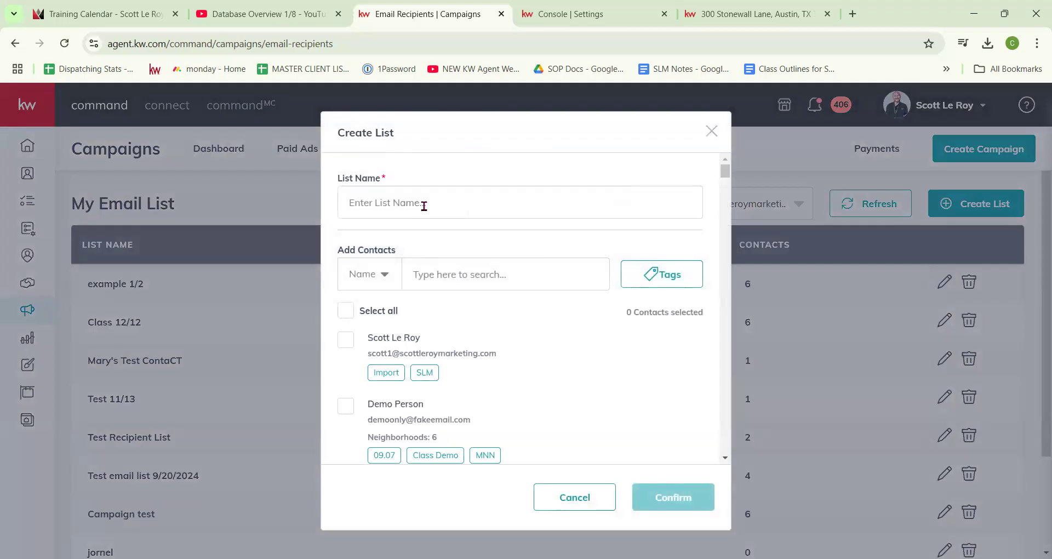
left_click(423, 206)
type("class 1/9")
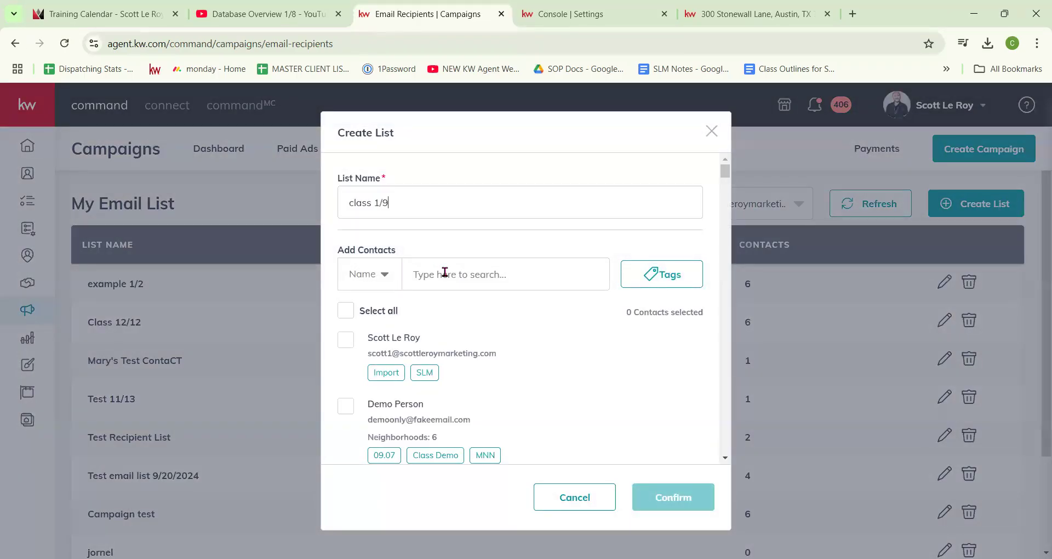
Step: Try filtering the list's contacts by the class demo tag, then close the tag filter
left_click(674, 275)
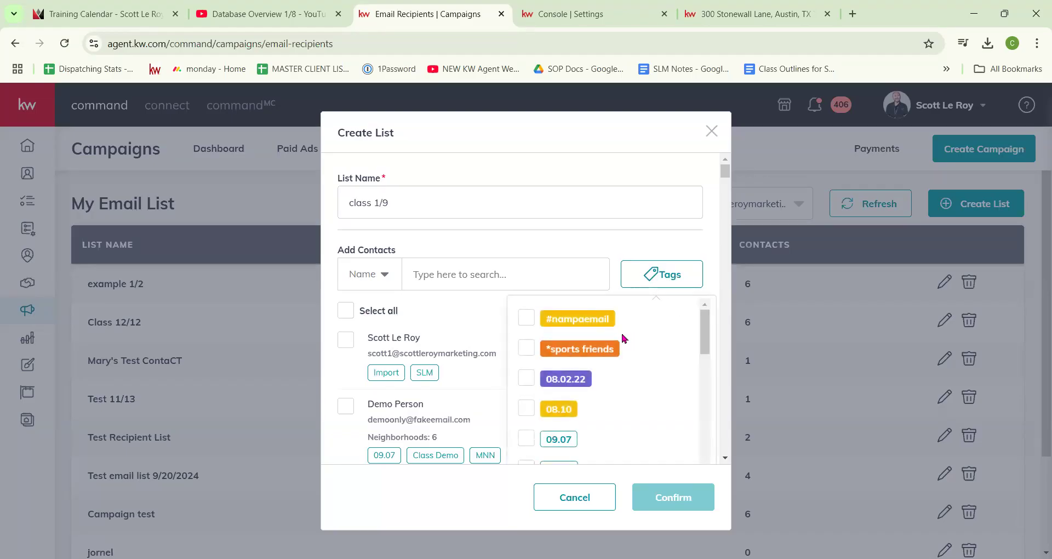
scroll(630, 334, "down", 15)
scroll(587, 340, "down", 10)
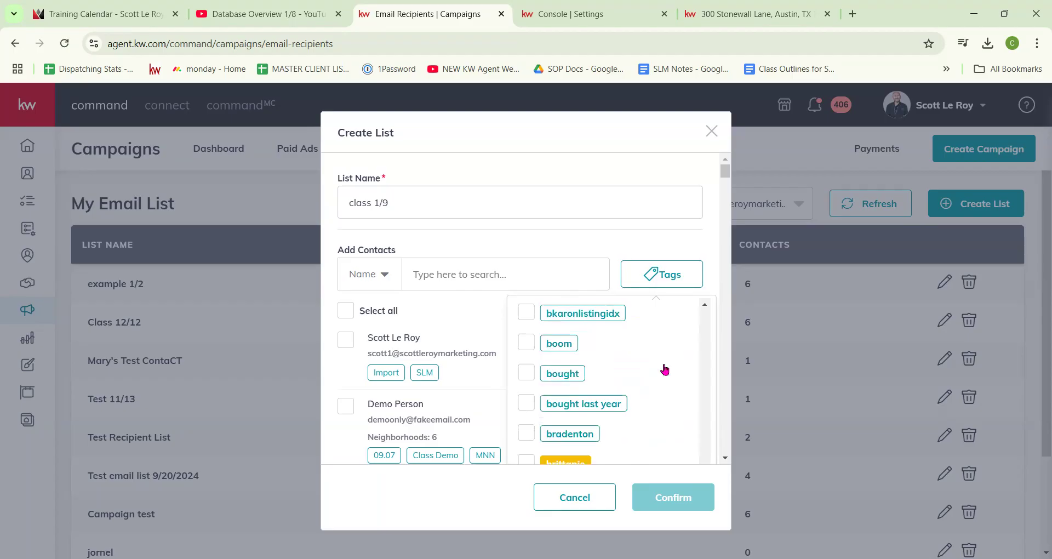
scroll(664, 368, "down", 4)
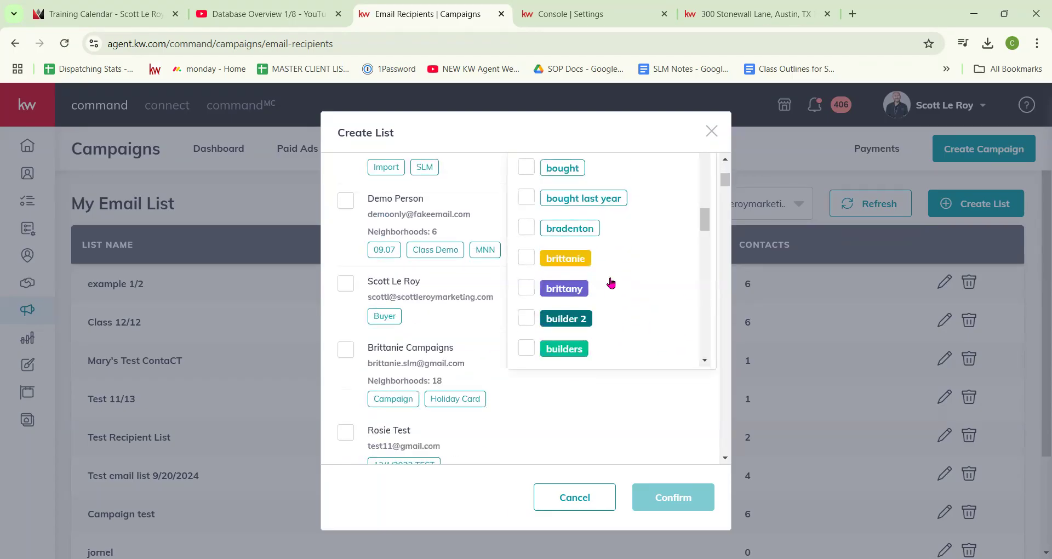
scroll(609, 284, "down", 4)
scroll(610, 283, "down", 5)
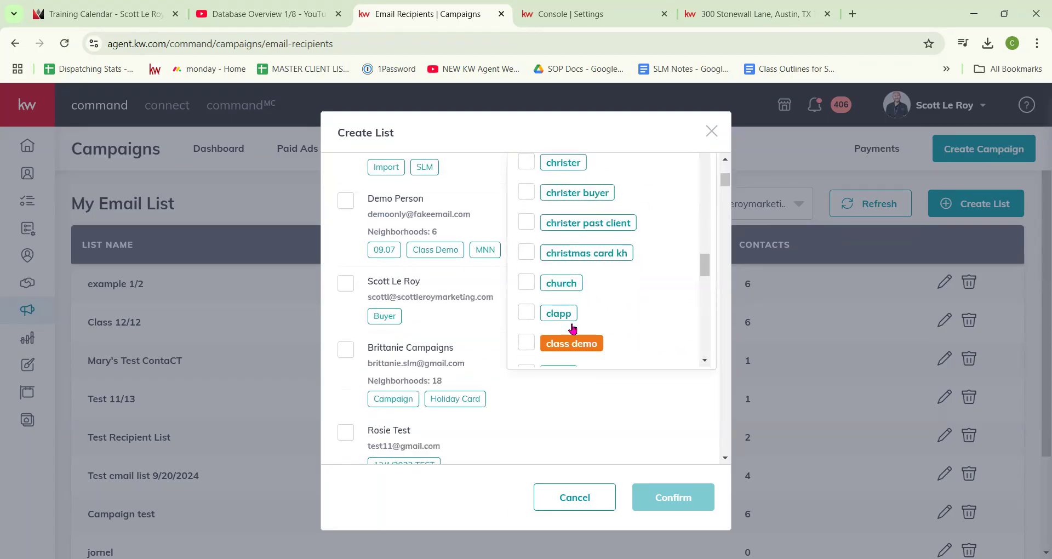
left_click(564, 343)
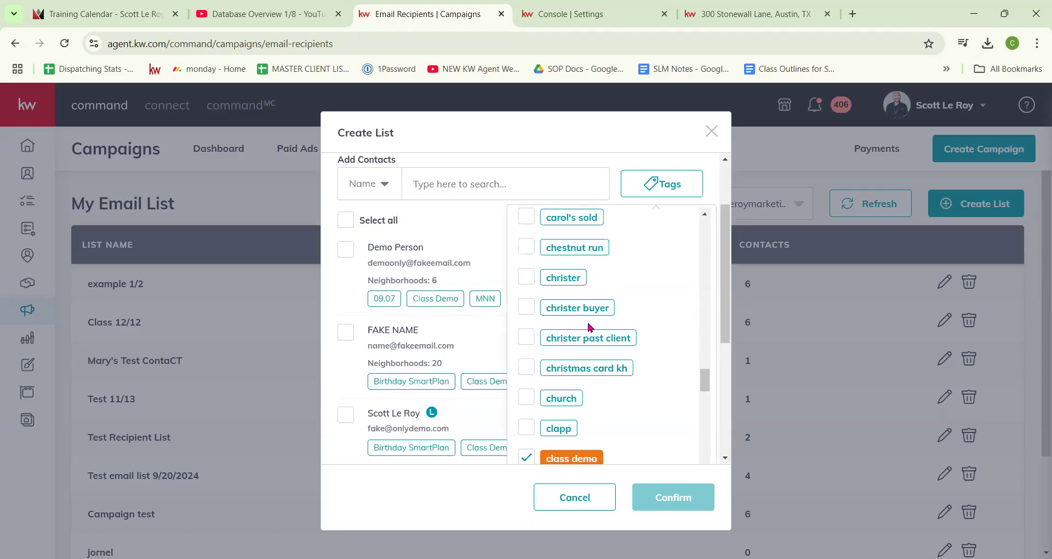
left_click(535, 173)
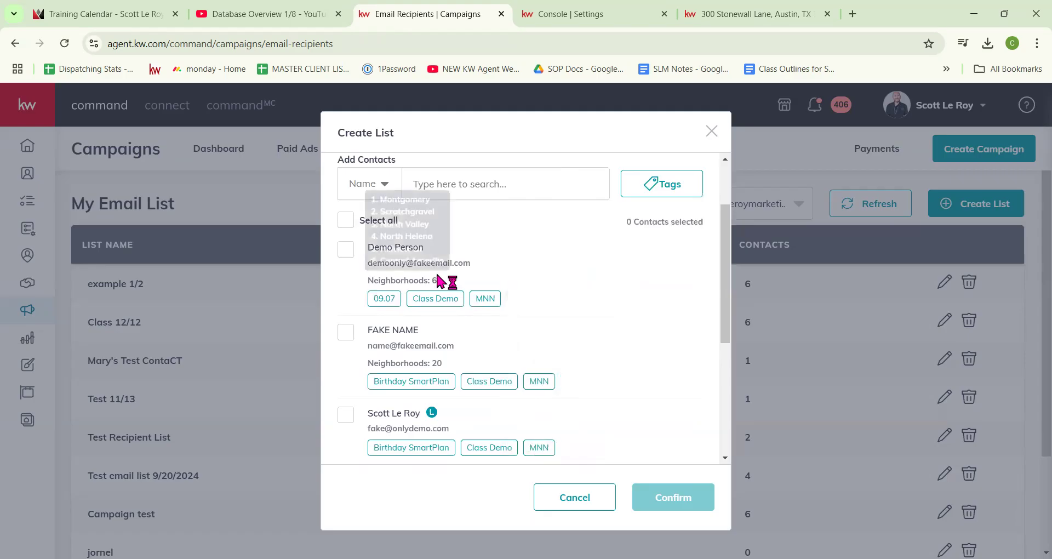
scroll(474, 322, "down", 5)
scroll(435, 351, "up", 5)
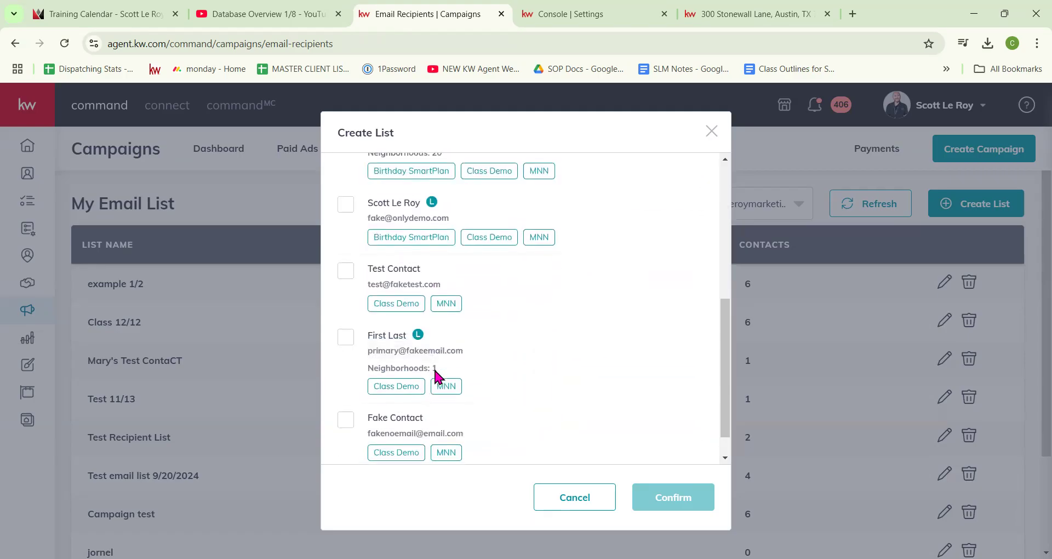
scroll(437, 355, "down", 5)
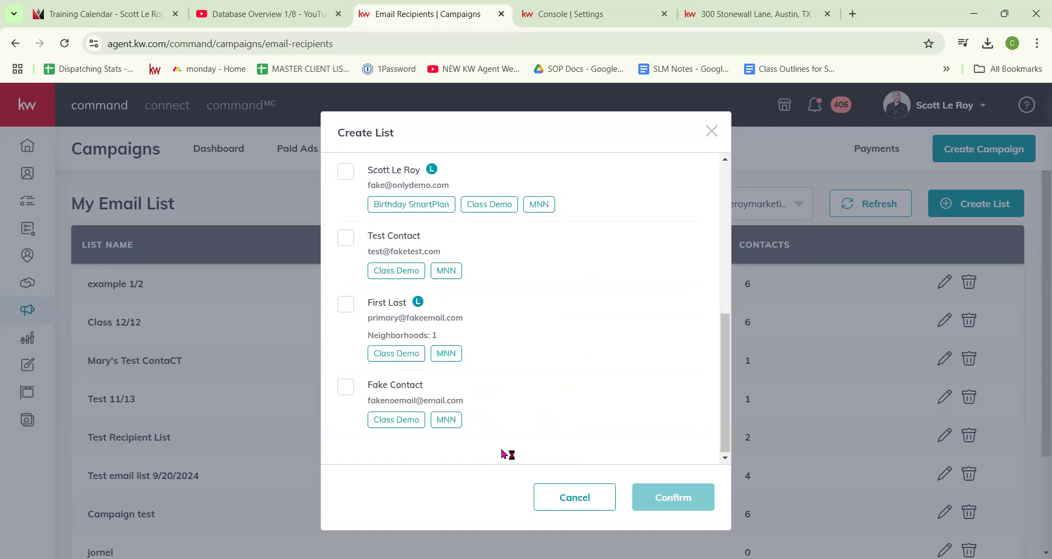
scroll(350, 203, "up", 6)
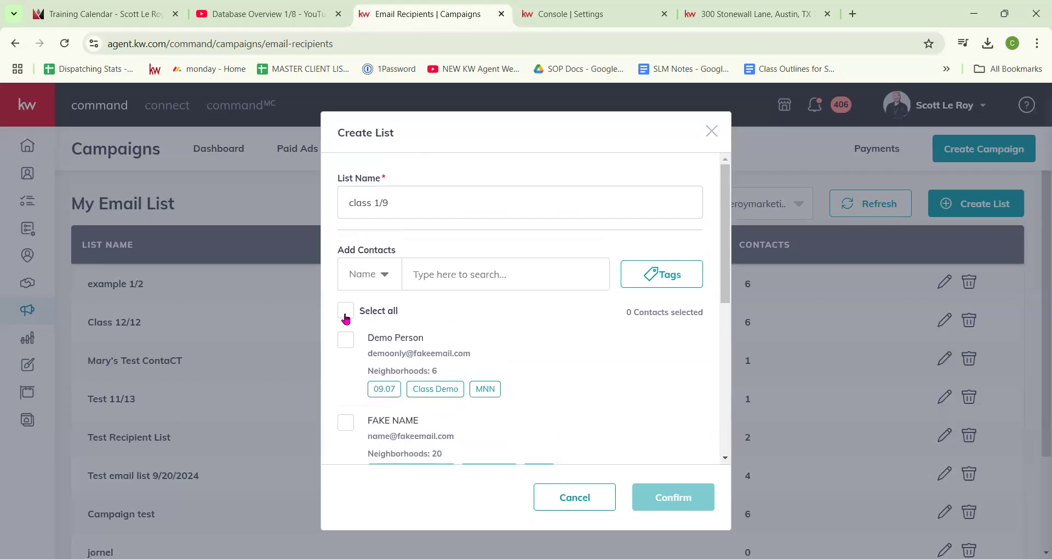
Step: Select all six contacts and save the class 1/9 list
left_click(345, 311)
scroll(436, 340, "down", 7)
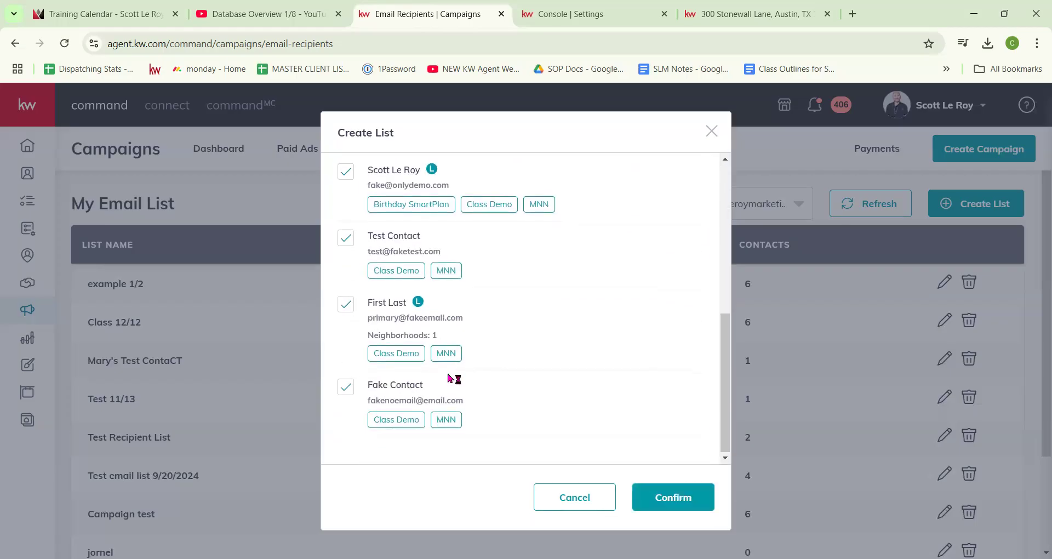
scroll(457, 379, "up", 7)
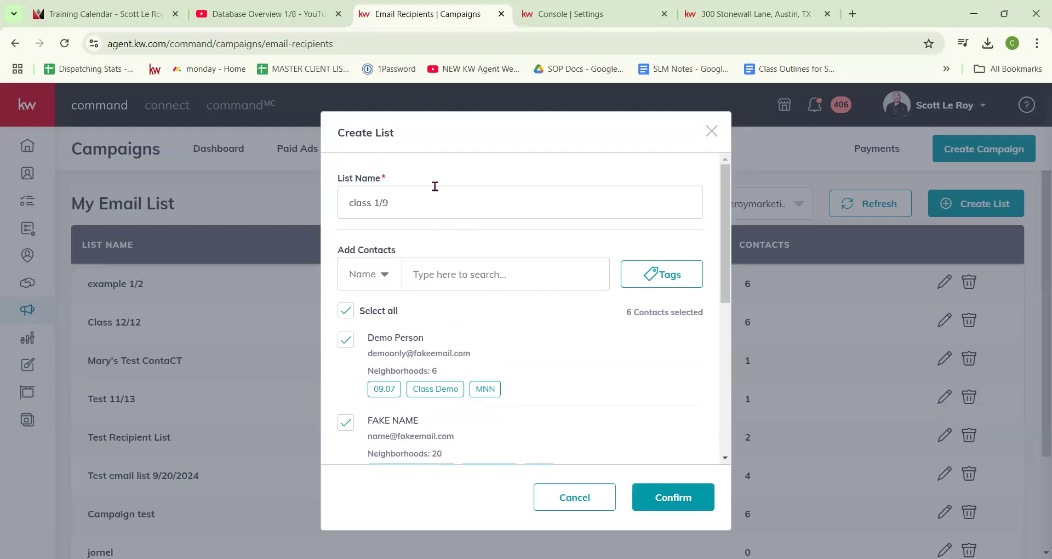
key("Return")
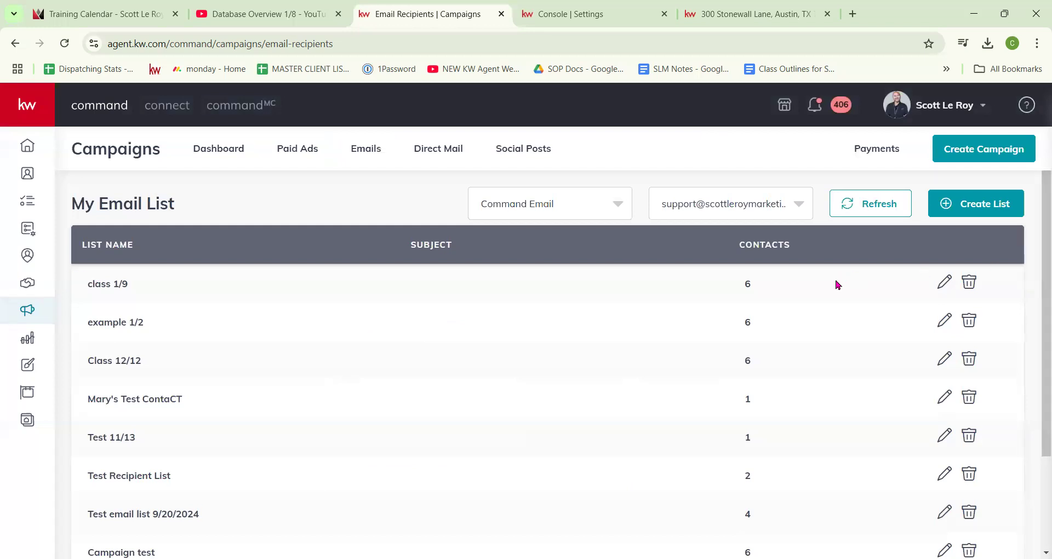
Step: Create an Email campaign named 'class 1/9' with its goal set to Other
left_click(956, 153)
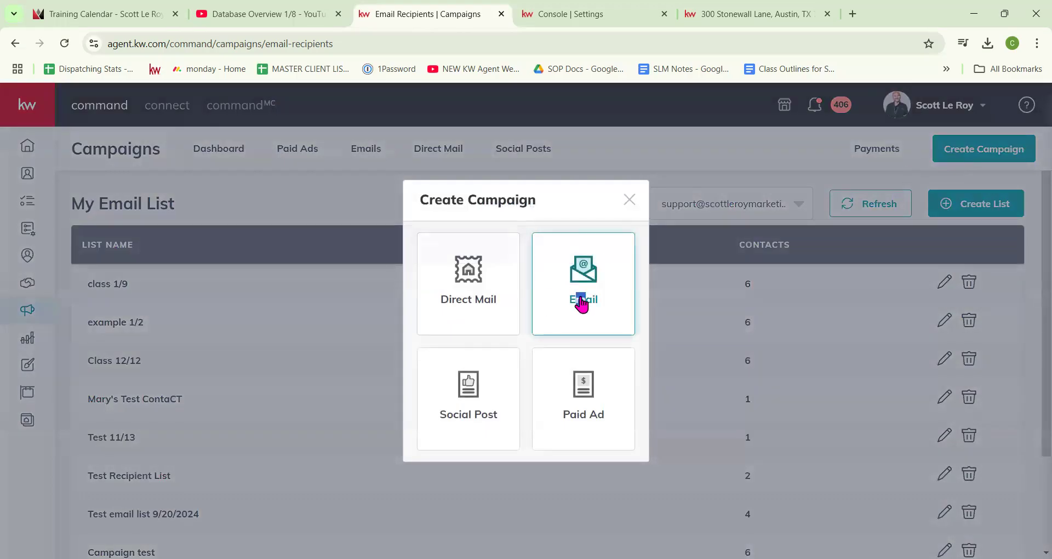
left_click(581, 304)
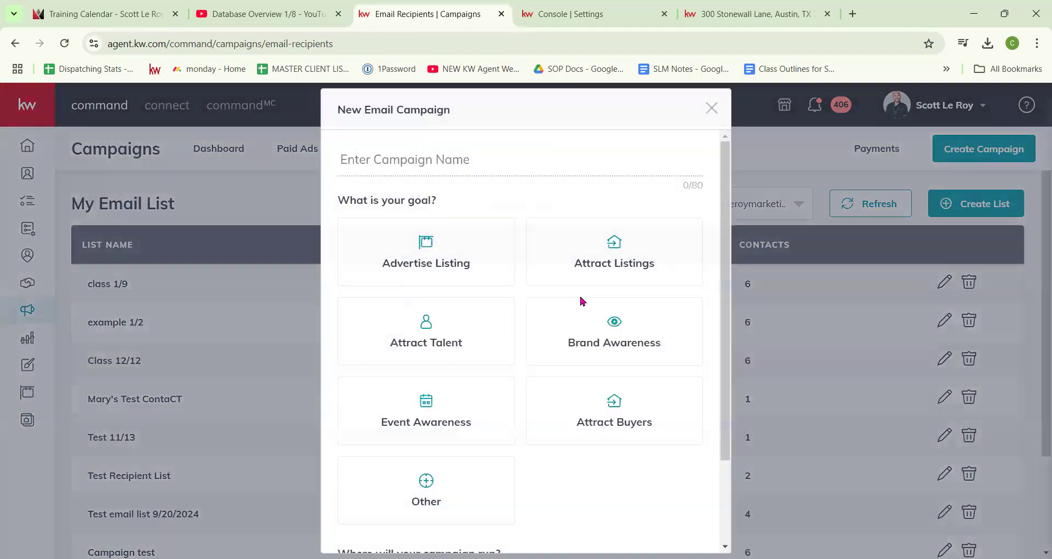
left_click(444, 165)
type("c")
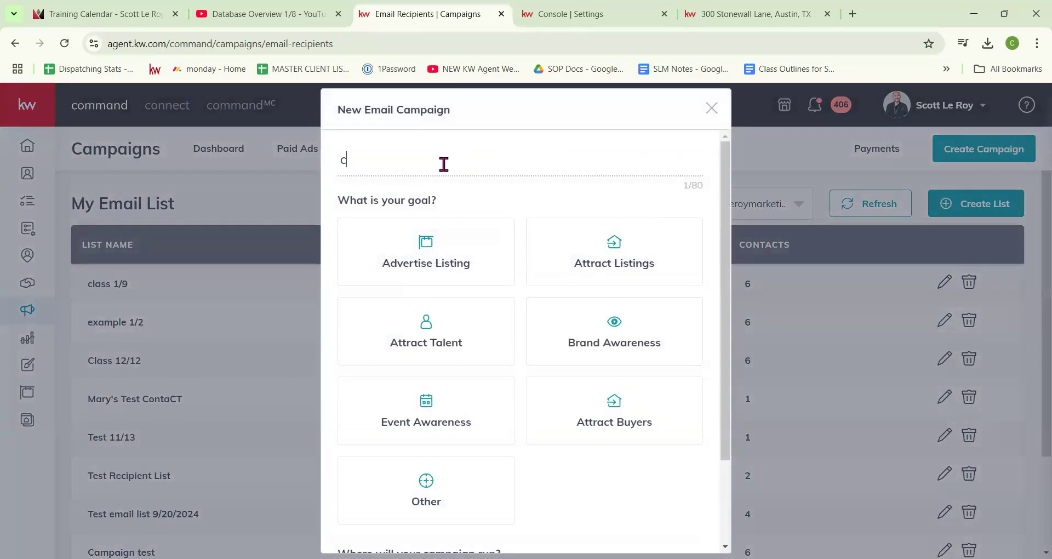
type("lass 1/9")
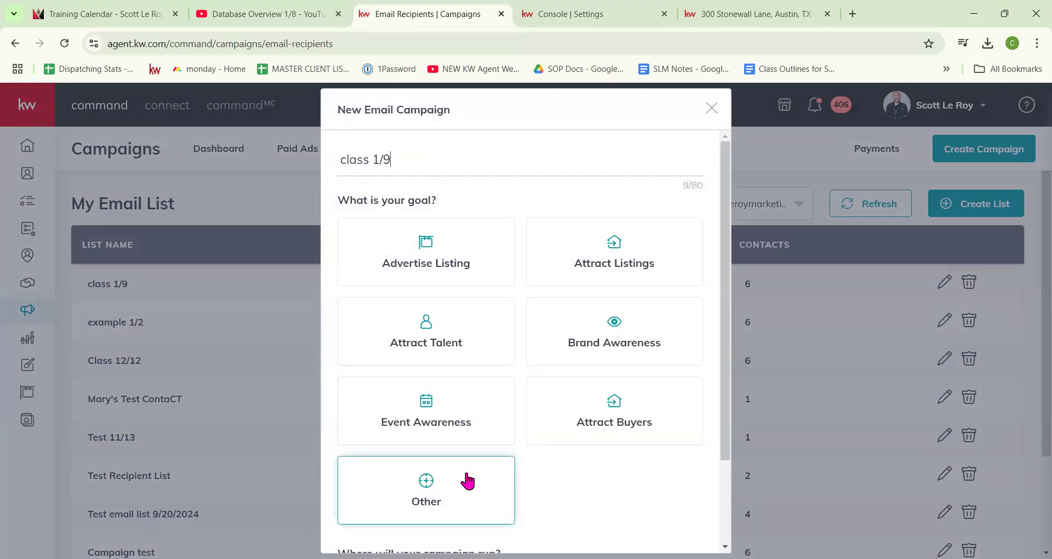
left_click(468, 481)
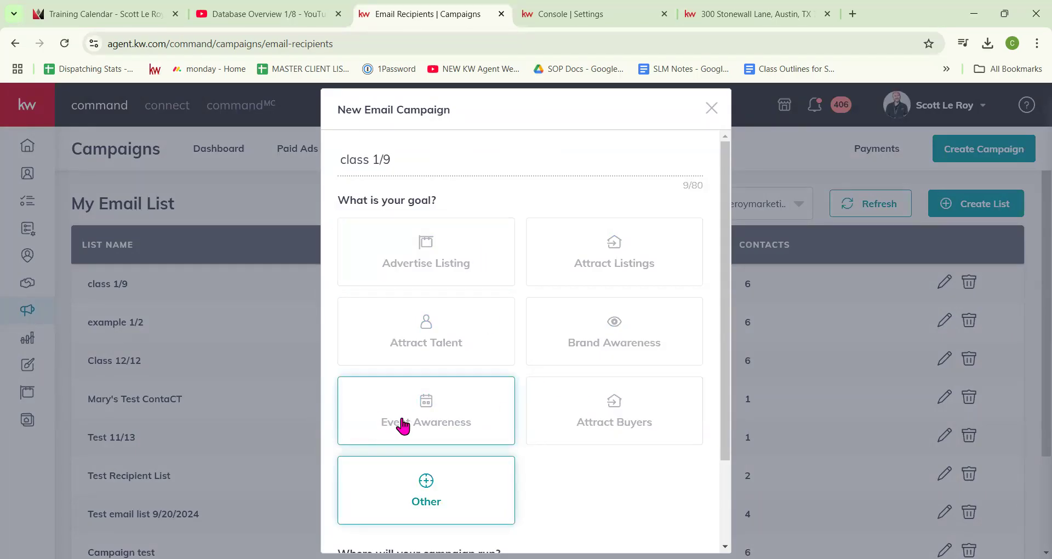
scroll(585, 441, "down", 3)
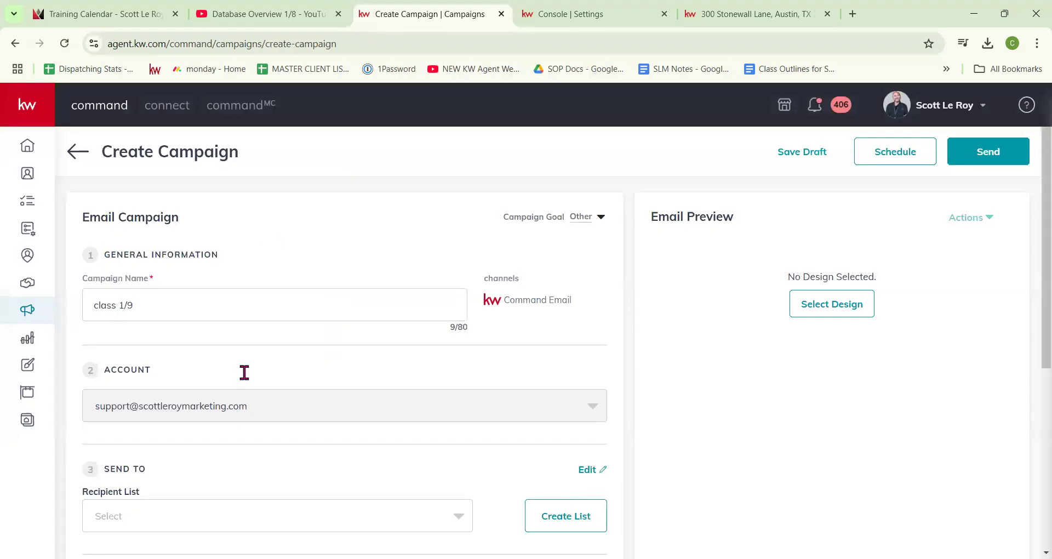
Step: Choose class 1/9 as the campaign's recipient list
left_click_drag(94, 307, 225, 307)
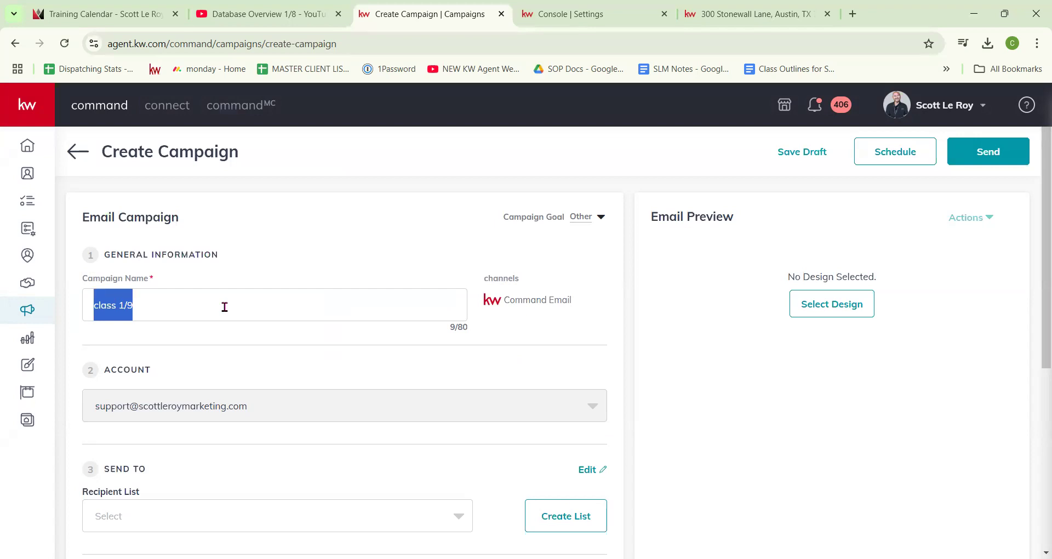
scroll(225, 309, "down", 1)
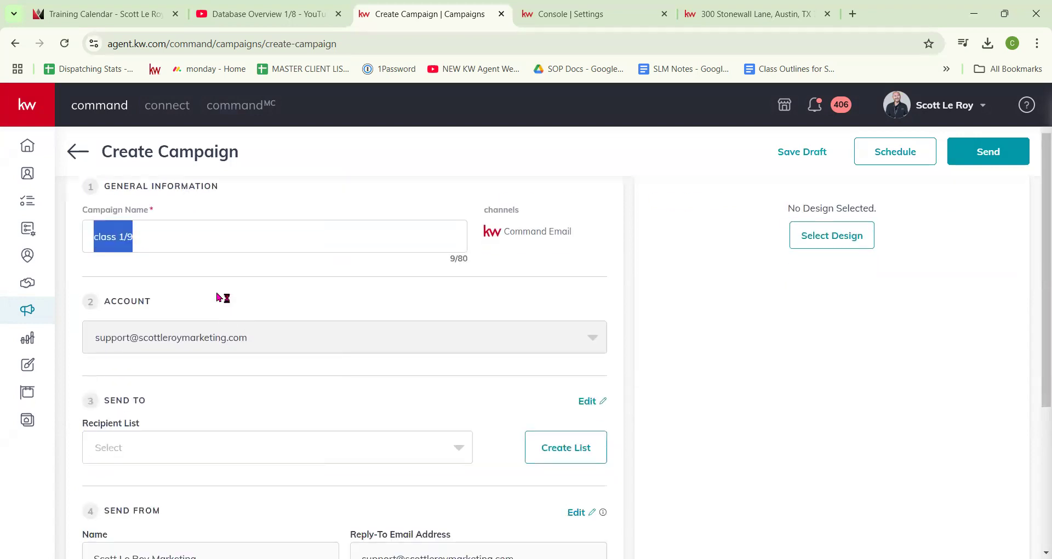
scroll(148, 299, "down", 2)
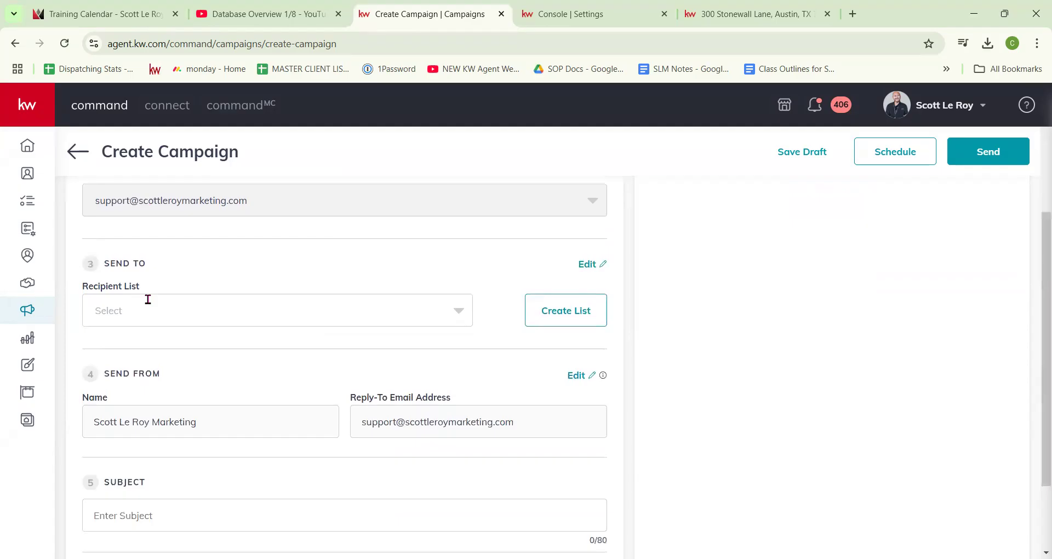
left_click(458, 310)
left_click(103, 344)
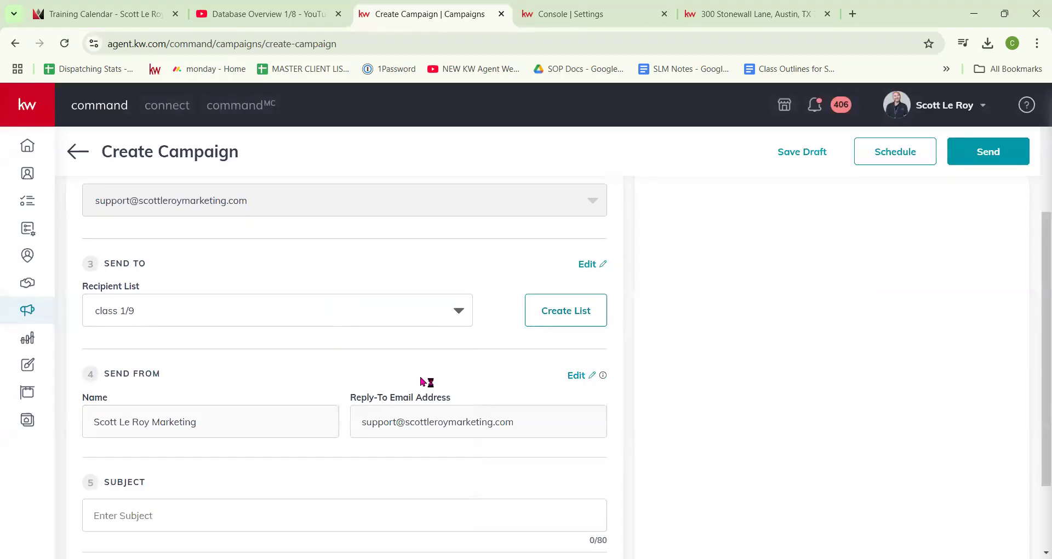
scroll(328, 397, "down", 2)
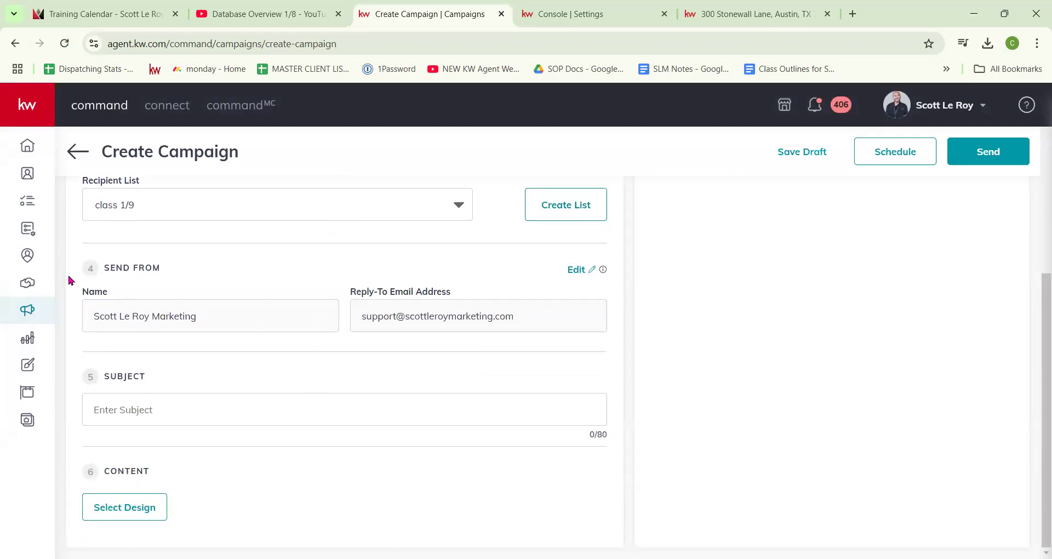
Step: Enter 'January Newsletter' as the email subject
left_click(577, 270)
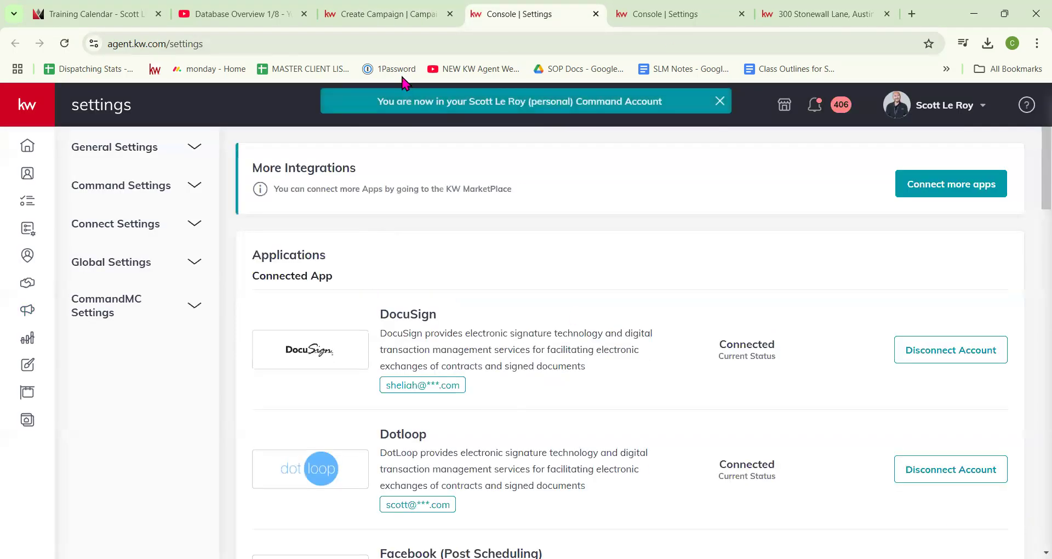
left_click(347, 5)
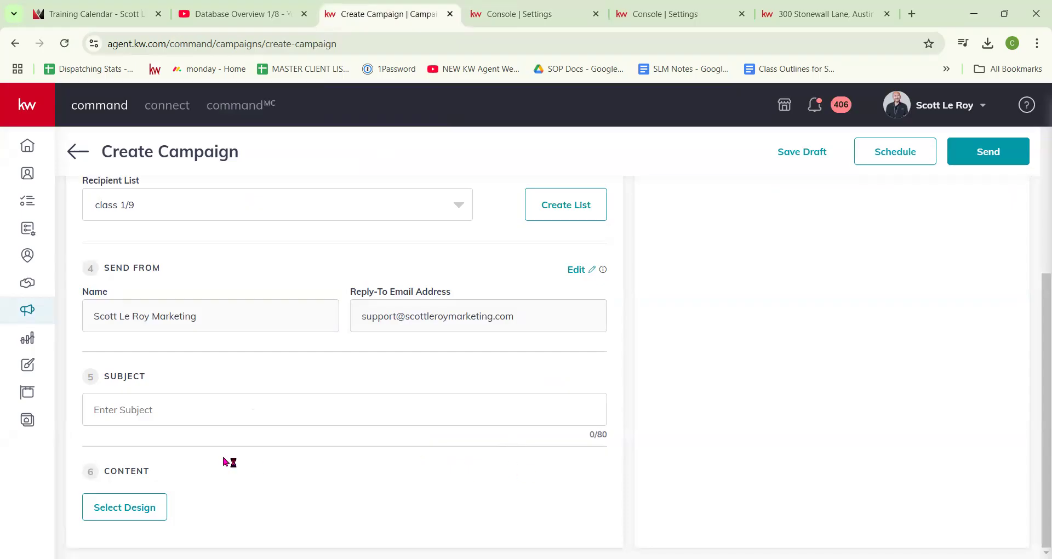
left_click(119, 411)
type("January Newsletter")
Step: Apply the Newsletter January template to the campaign content and save the design
left_click(124, 507)
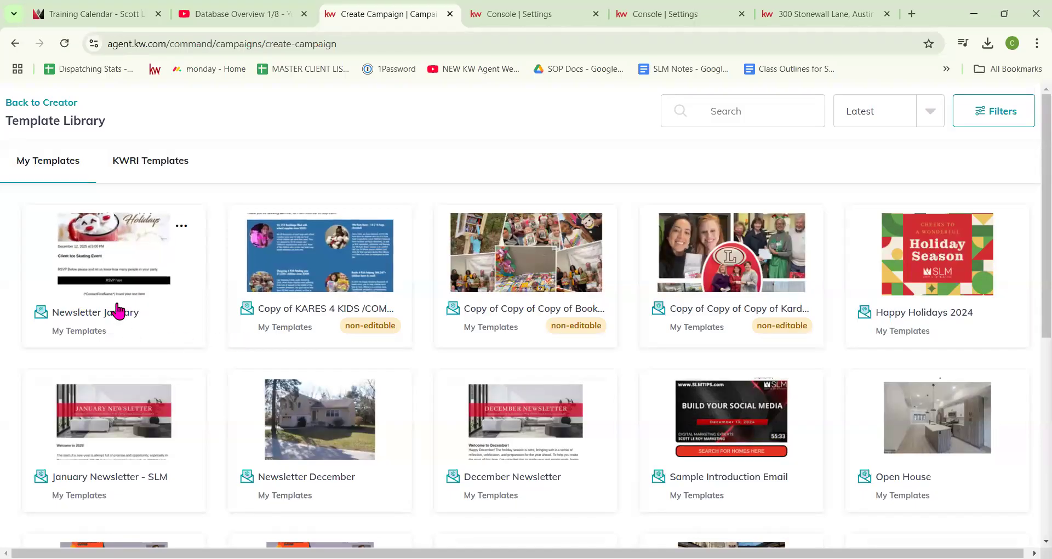
left_click(108, 277)
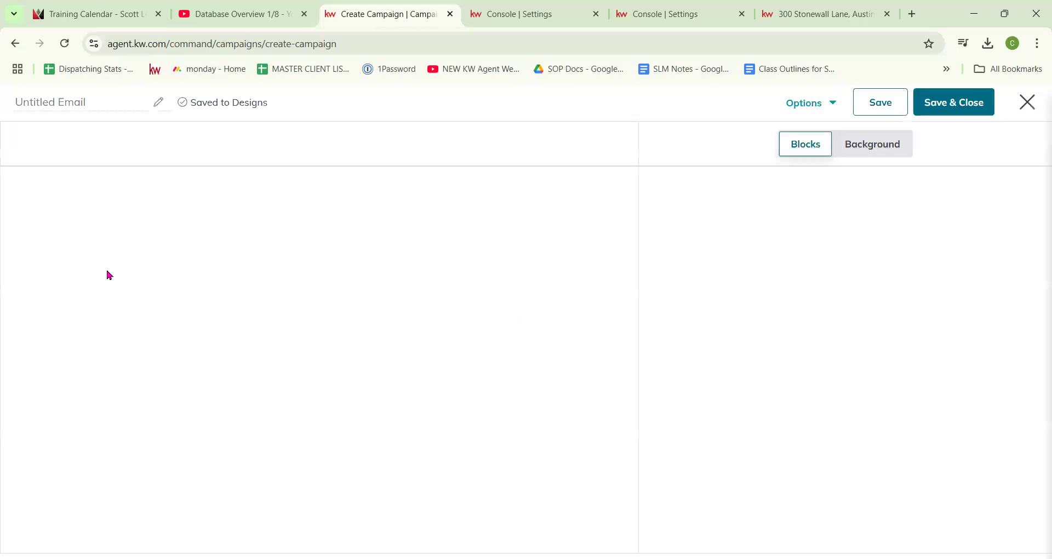
scroll(343, 326, "down", 1)
scroll(344, 326, "down", 15)
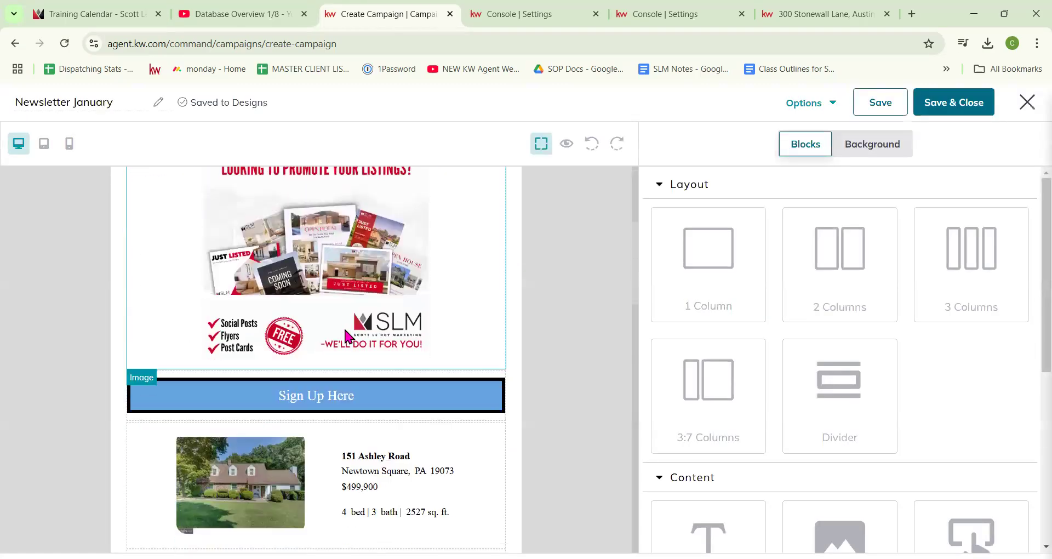
scroll(345, 339, "down", 4)
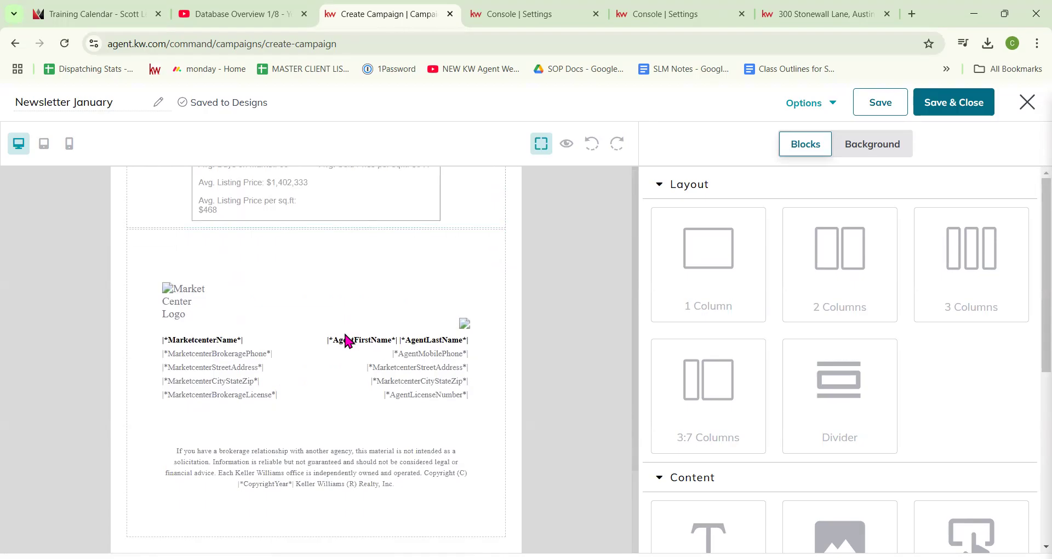
left_click(980, 110)
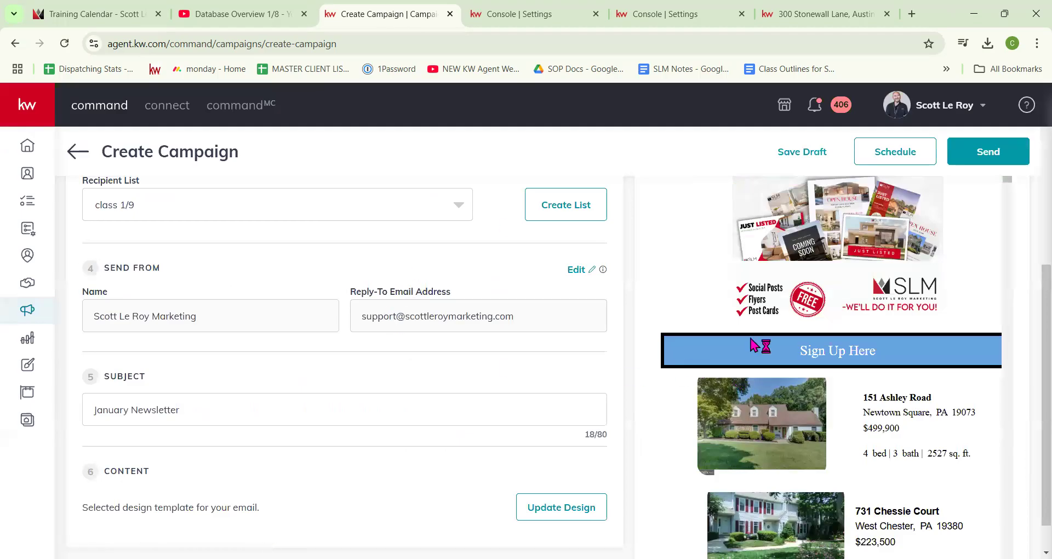
Step: Scroll through the Email Preview to review the Newsletter January email
scroll(322, 368, "down", 1)
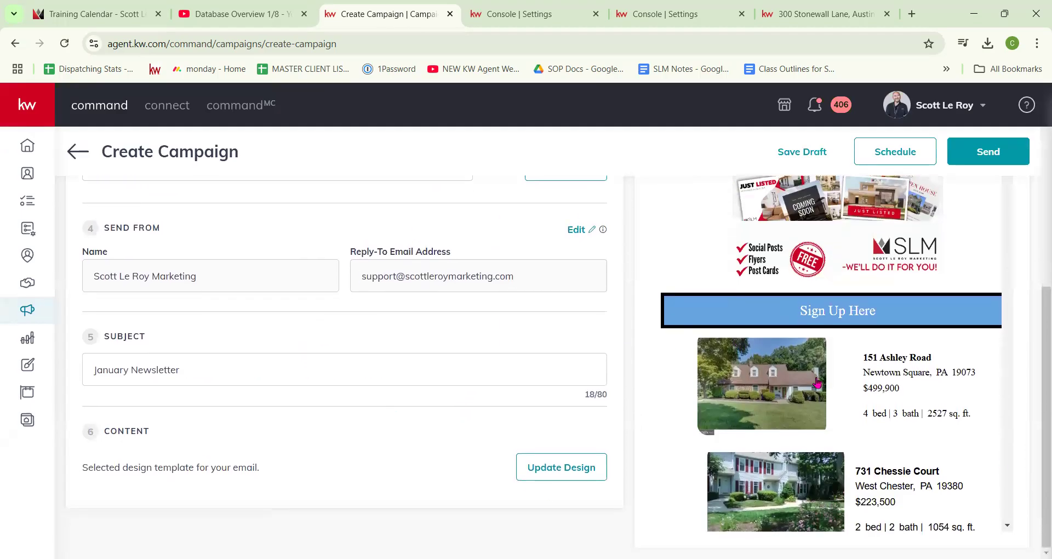
scroll(861, 386, "up", 3)
scroll(861, 386, "up", 3)
scroll(846, 356, "down", 5)
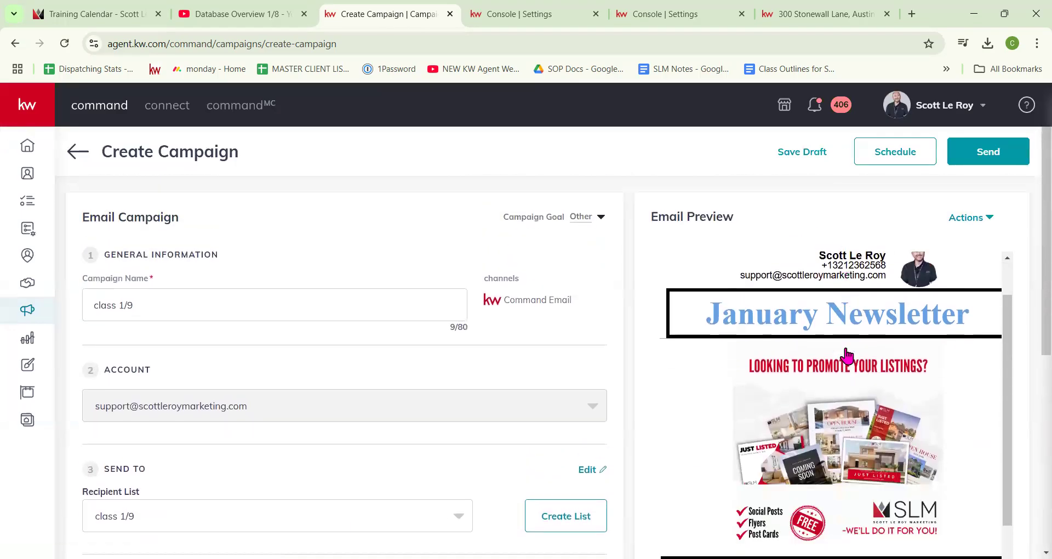
scroll(847, 356, "down", 10)
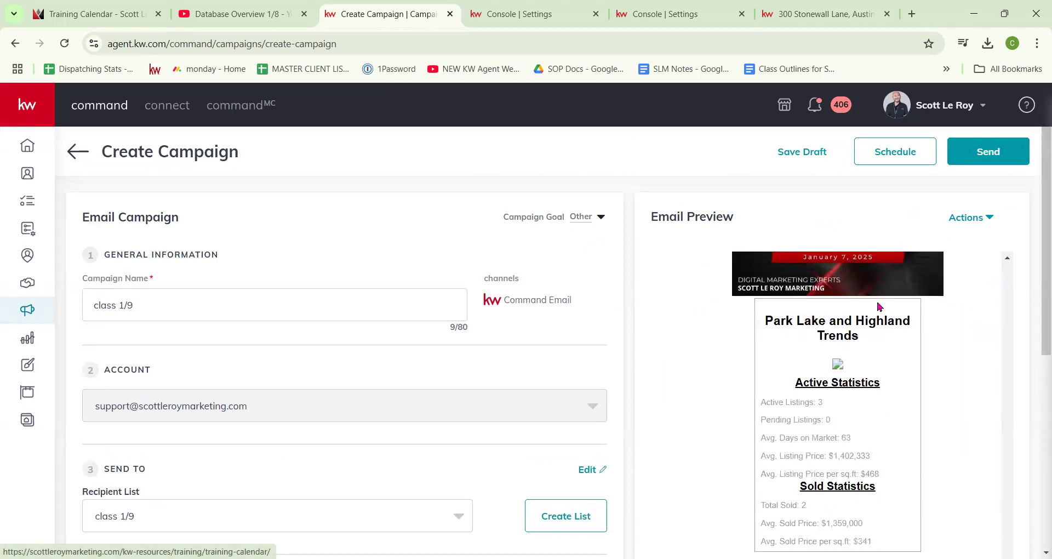
scroll(974, 192, "down", 3)
scroll(974, 192, "up", 3)
scroll(985, 275, "up", 5)
left_click(970, 218)
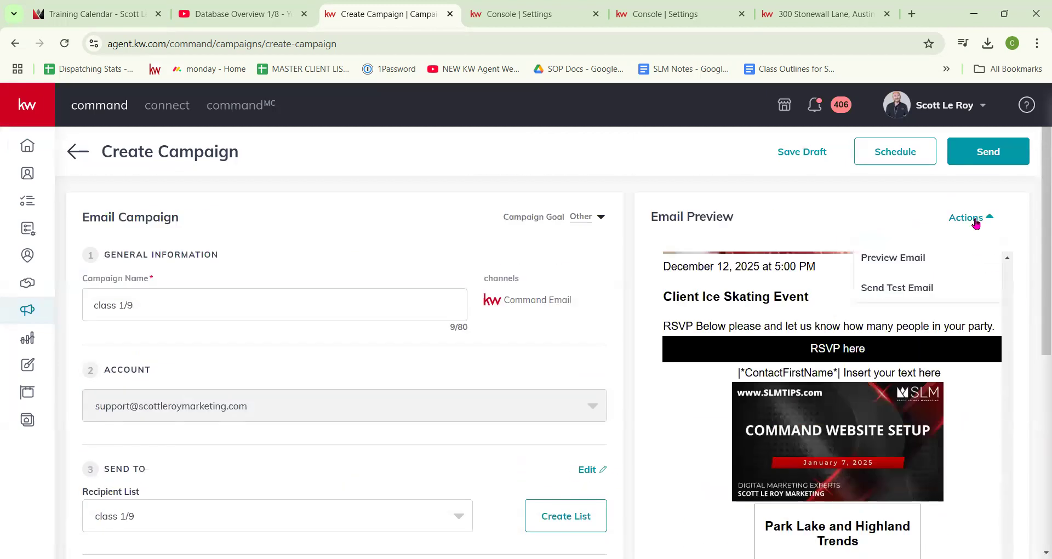
left_click(877, 298)
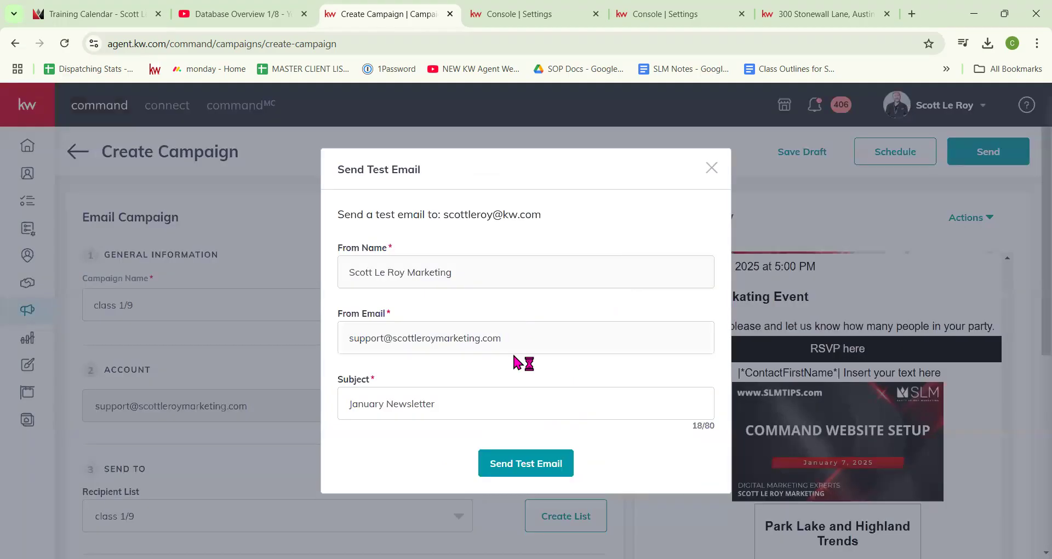
left_click(710, 167)
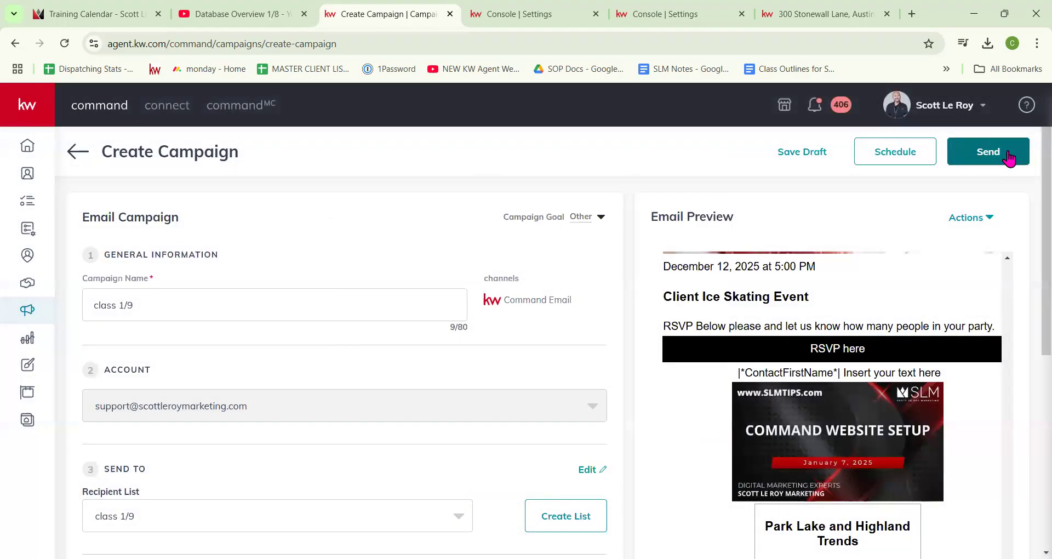
left_click(892, 150)
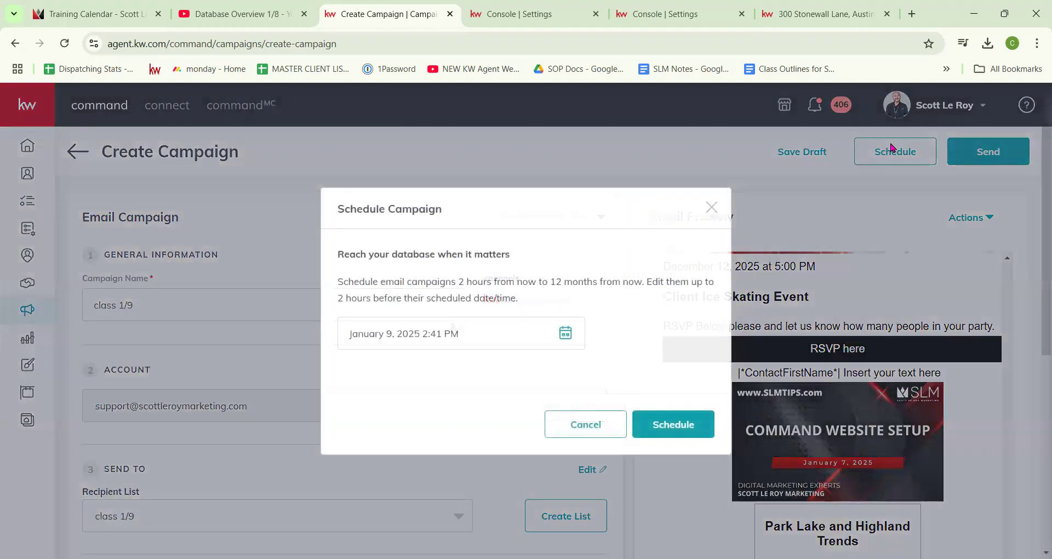
left_click(571, 334)
scroll(606, 362, "down", 2)
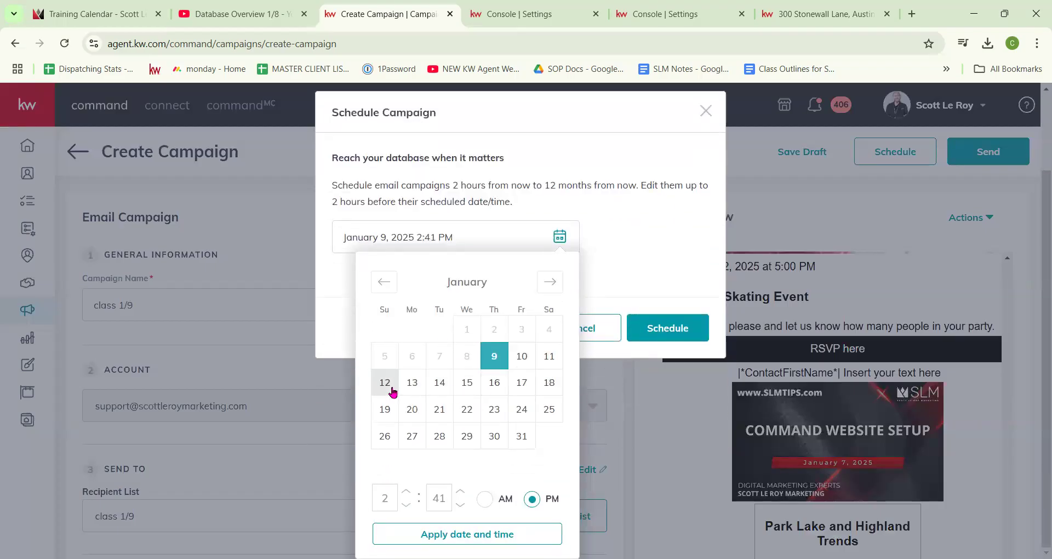
left_click(385, 390)
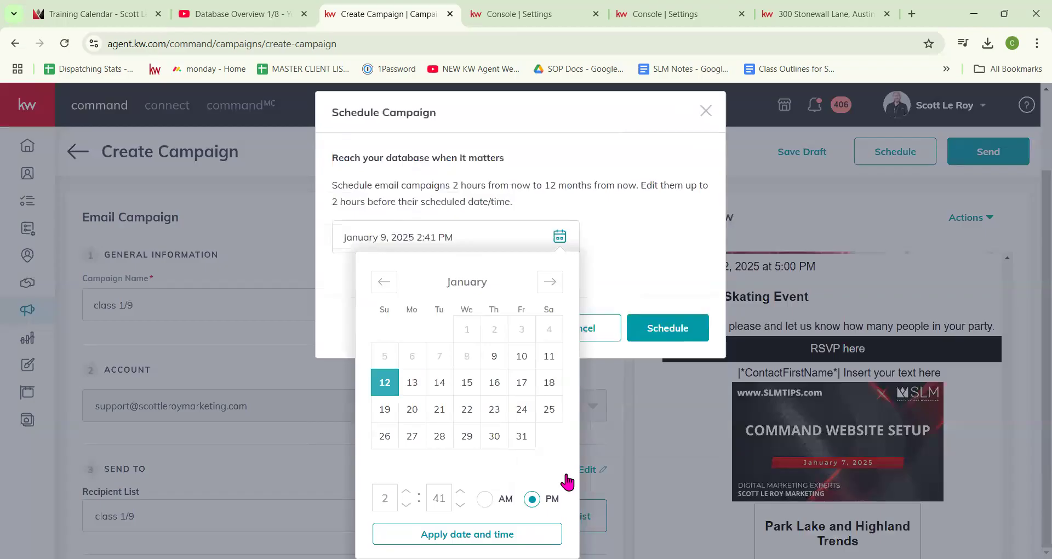
left_click(652, 280)
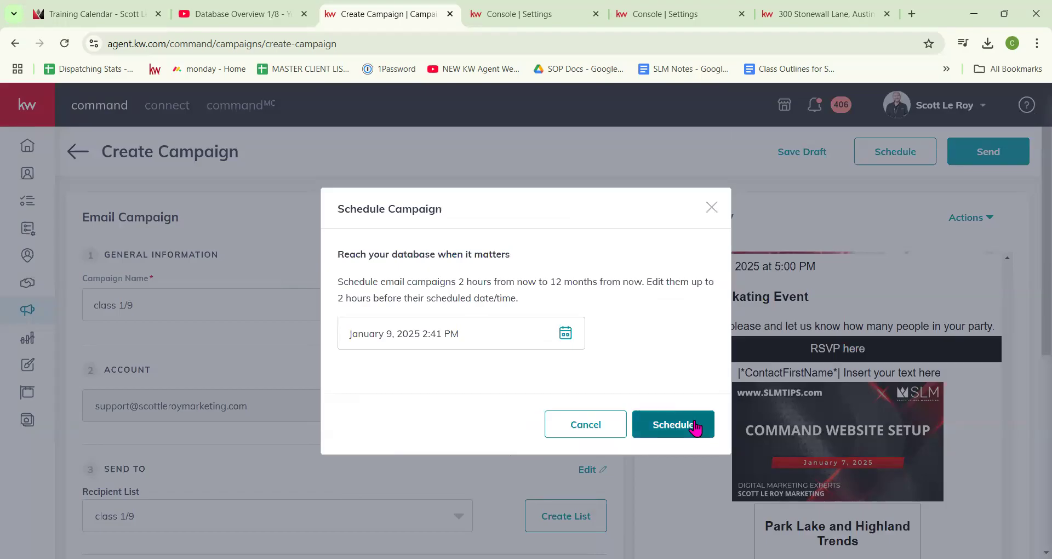
left_click(685, 436)
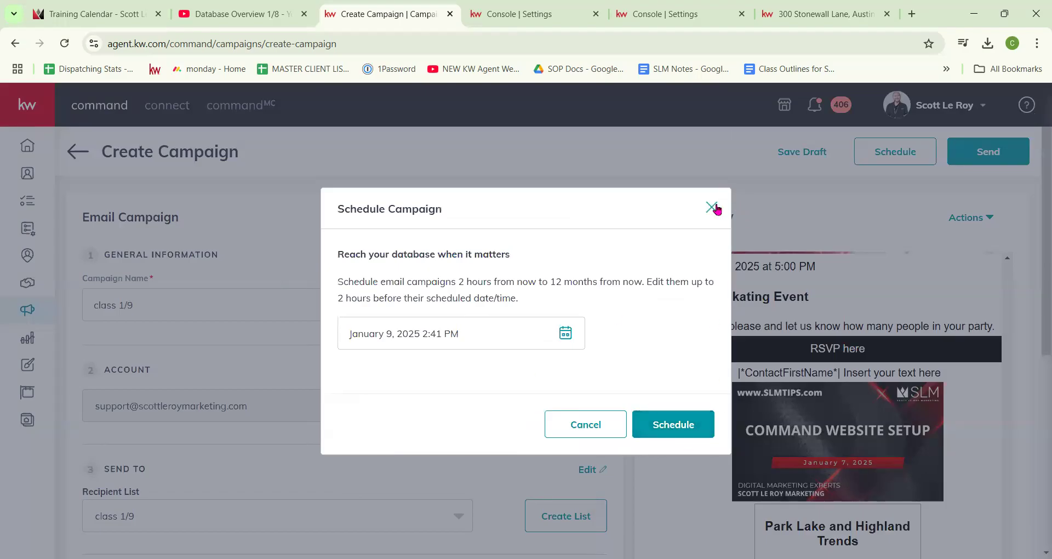
left_click(711, 207)
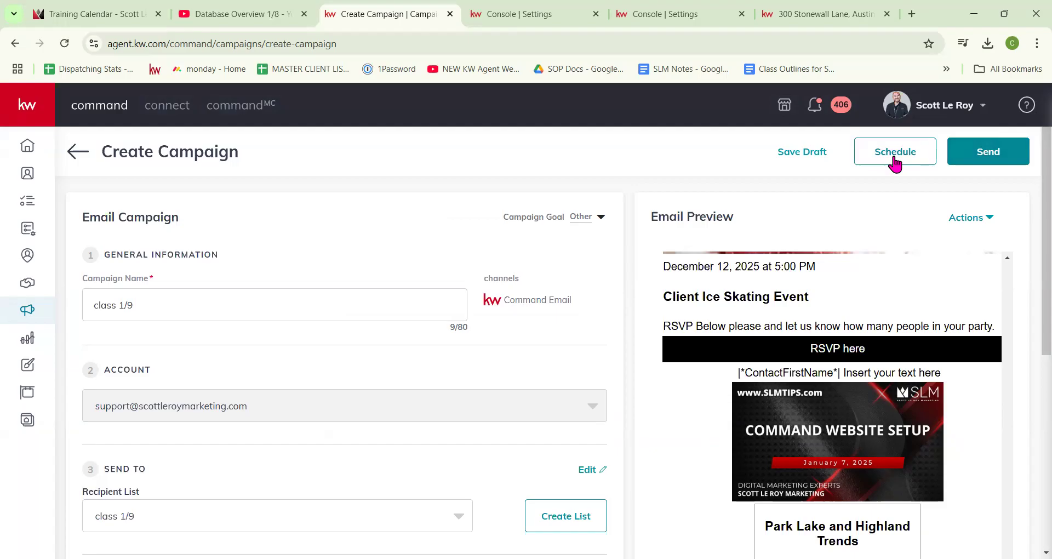
Step: Save the class 1/9 campaign as a draft with Save and Exit, then review the campaigns list
left_click(813, 154)
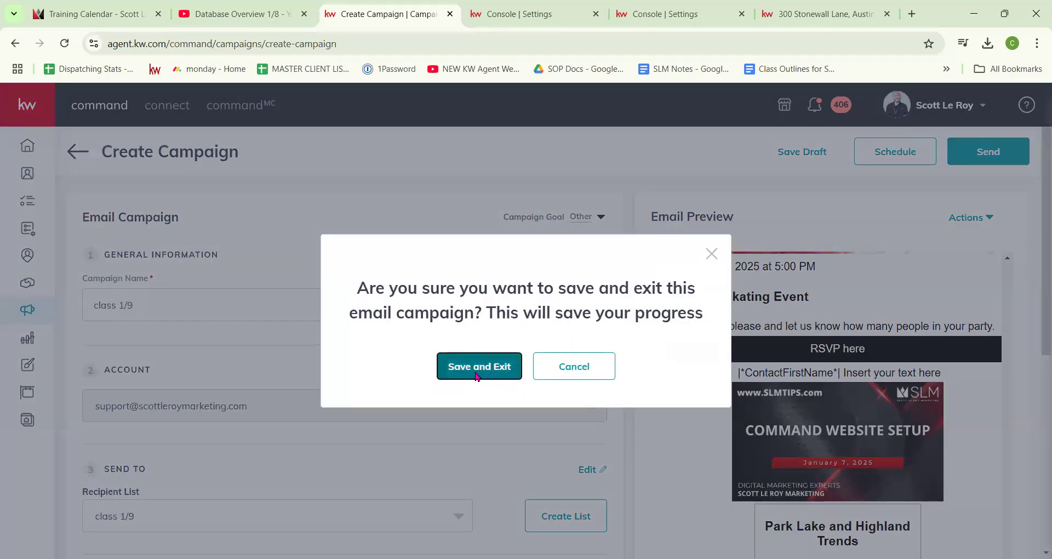
left_click(489, 371)
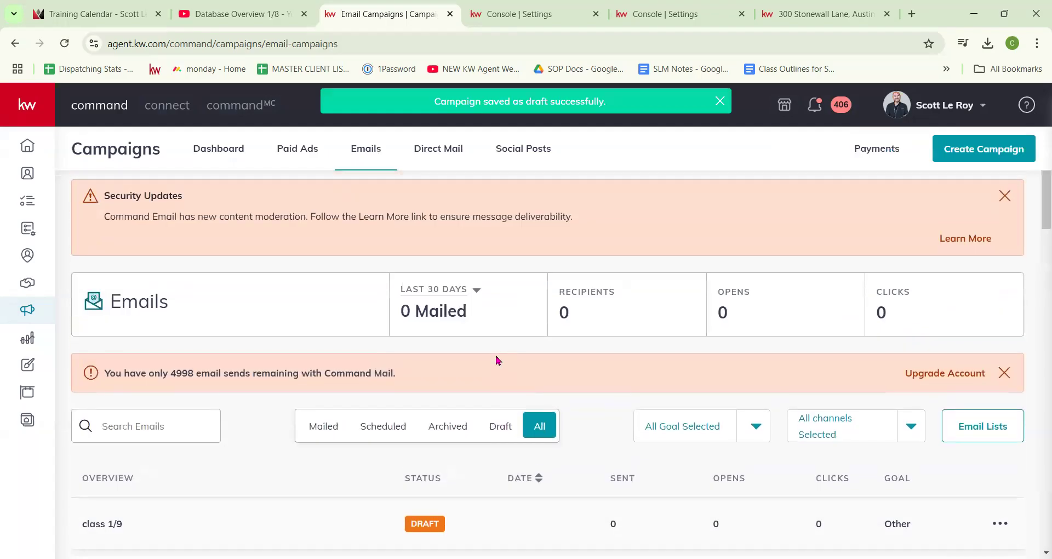
scroll(497, 360, "down", 1)
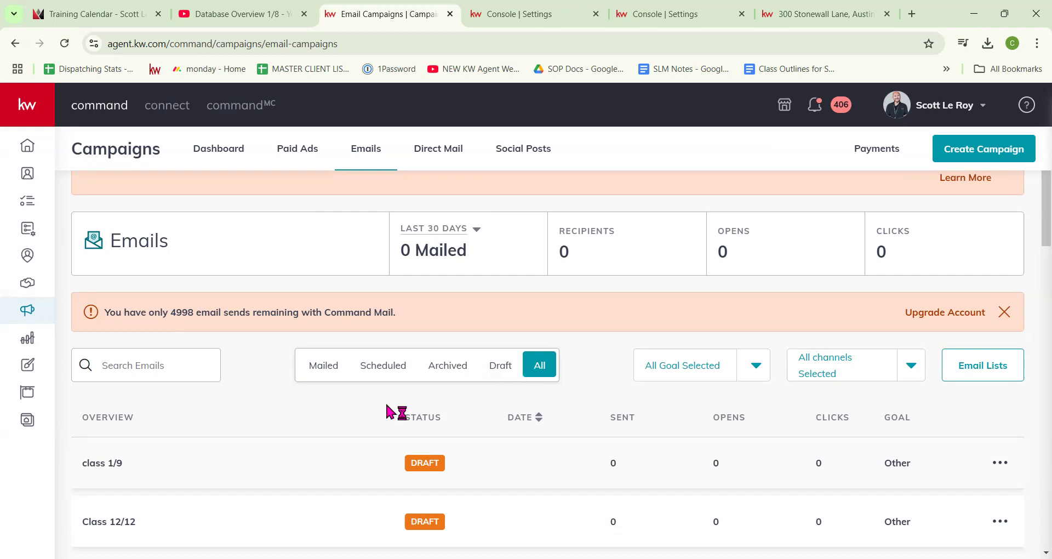
Step: In Designs, create a new Email design from the Open House template
left_click(26, 367)
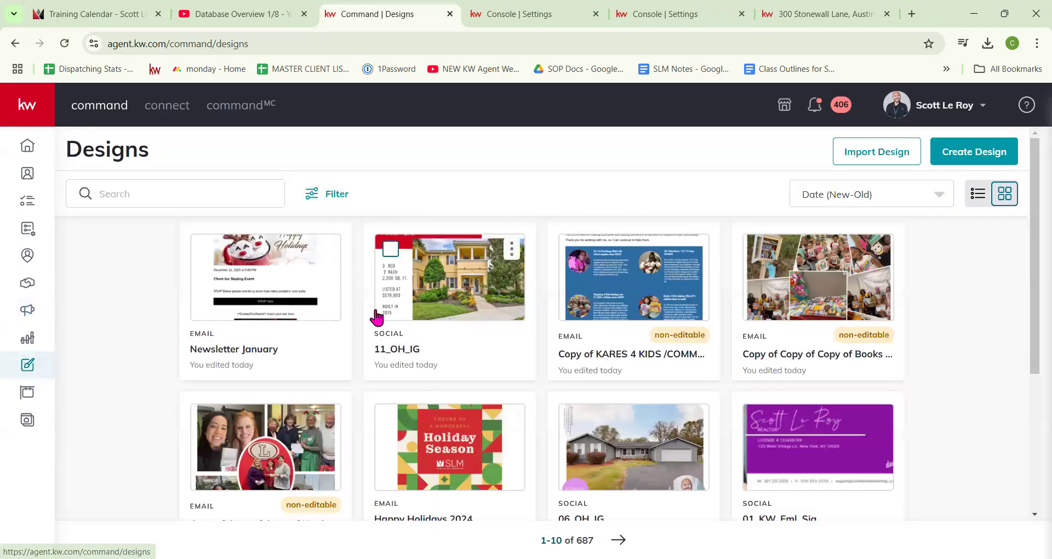
left_click(985, 157)
left_click(416, 299)
left_click(688, 413)
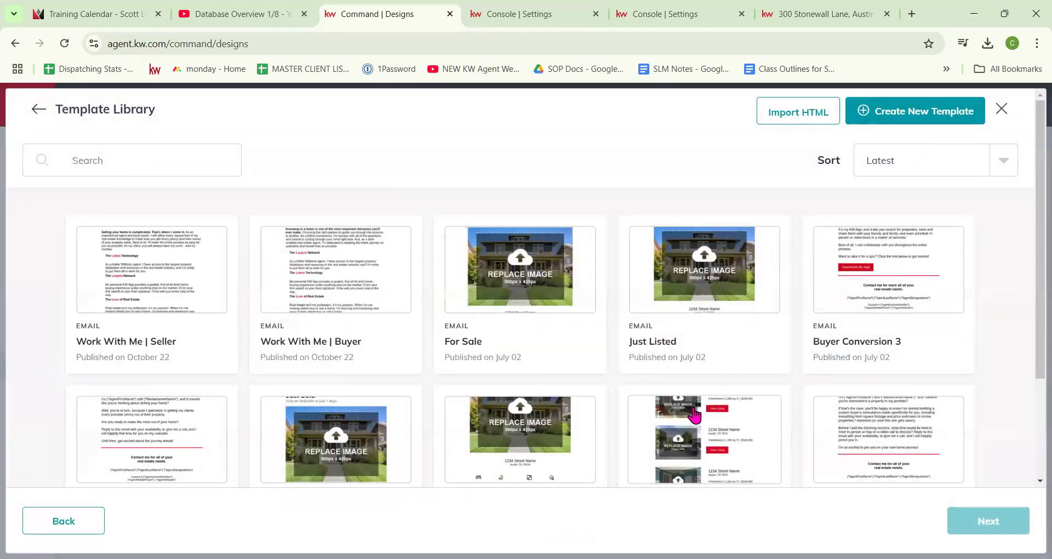
scroll(578, 326, "down", 3)
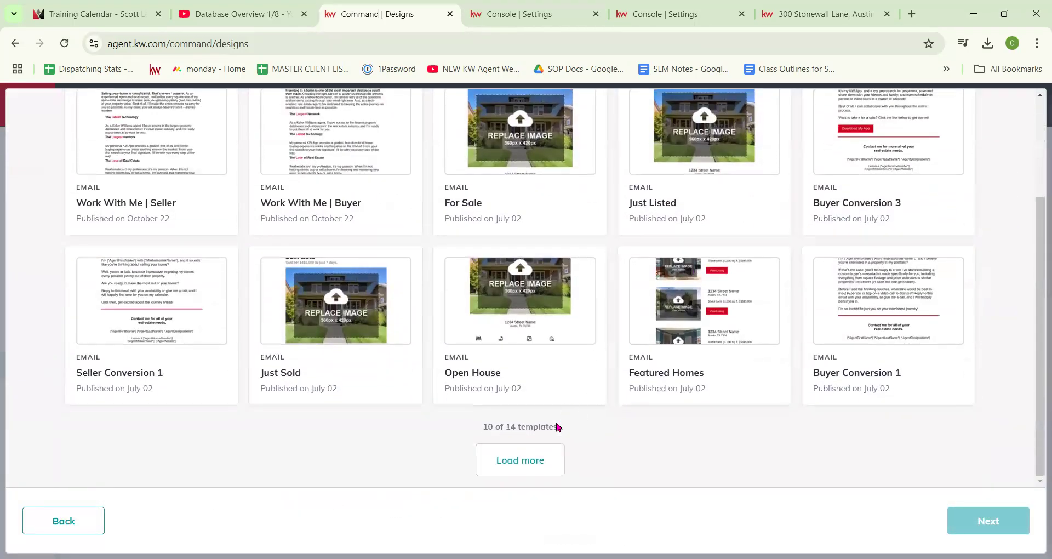
left_click(534, 461)
scroll(415, 389, "down", 2)
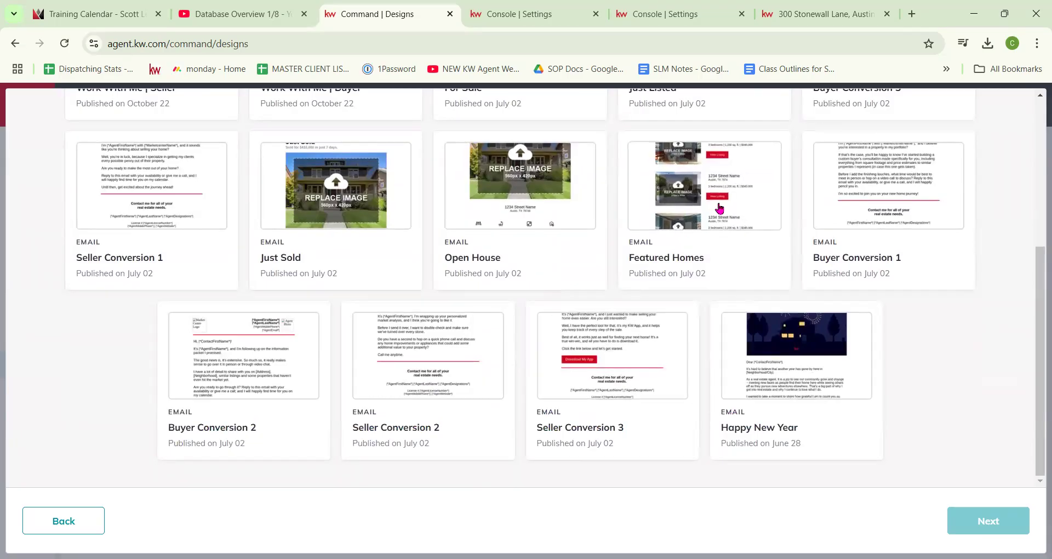
scroll(526, 262, "up", 1)
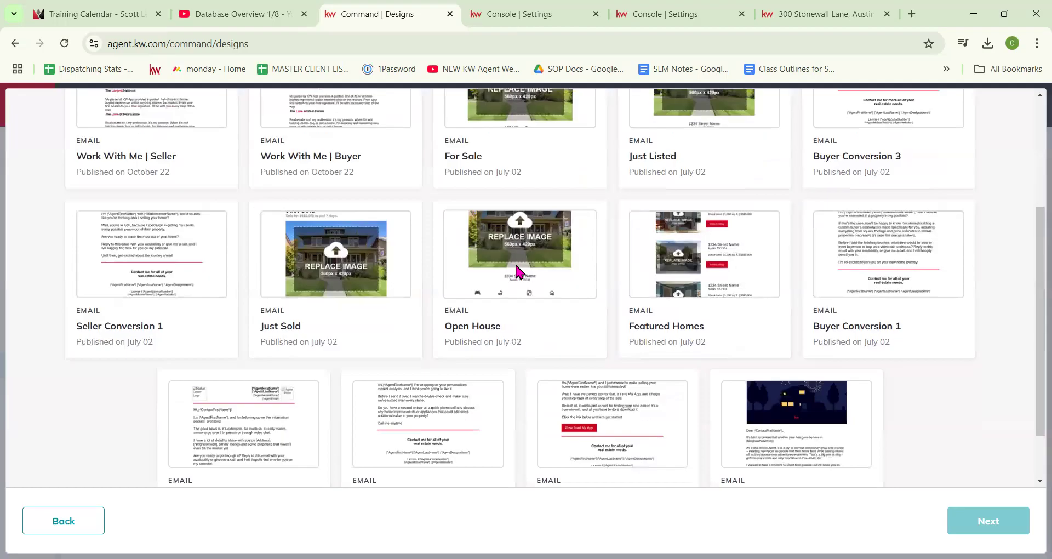
left_click(518, 271)
left_click(1005, 525)
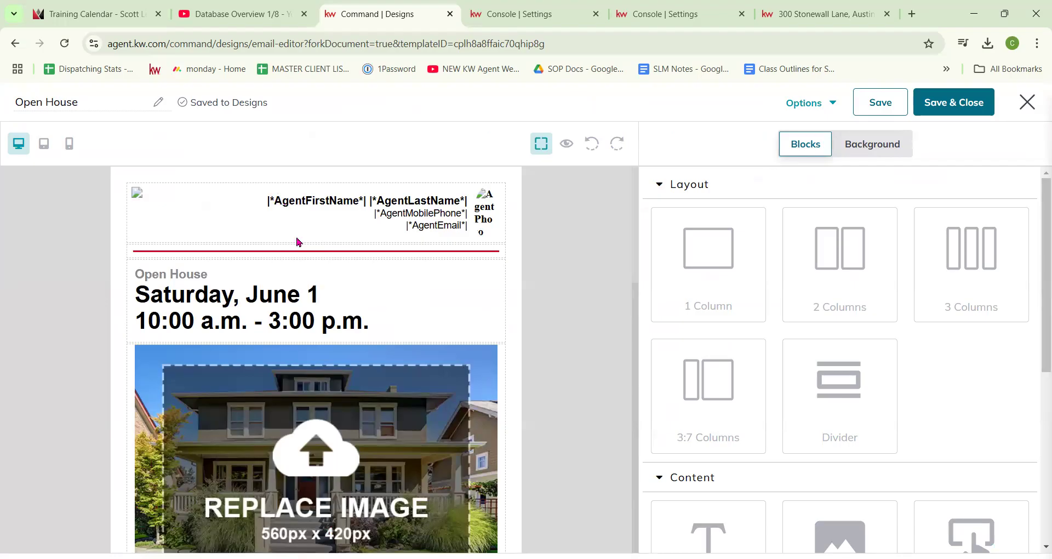
Step: Hide the layout block choices and scroll through the Open House email
scroll(370, 274, "down", 8)
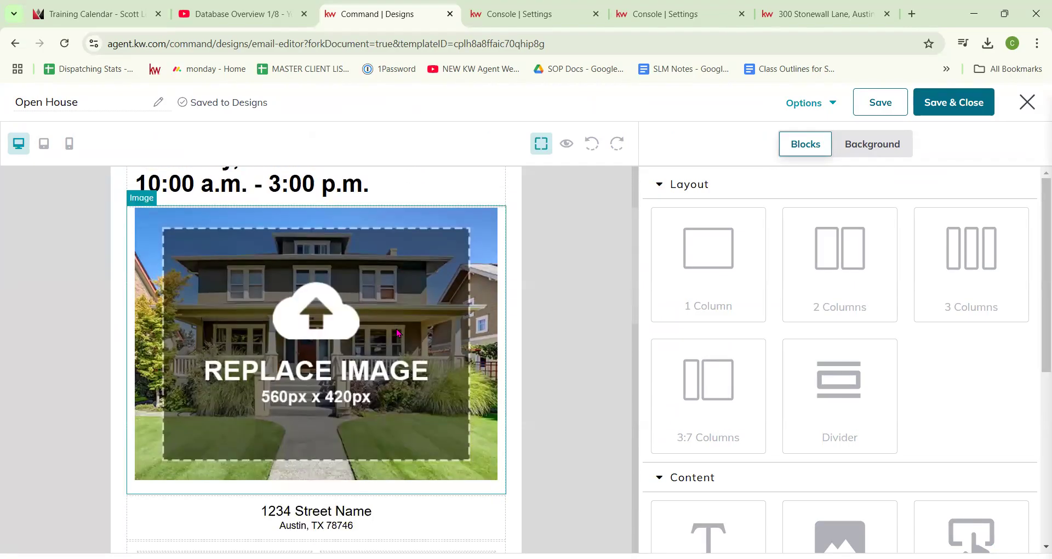
scroll(407, 335, "down", 2)
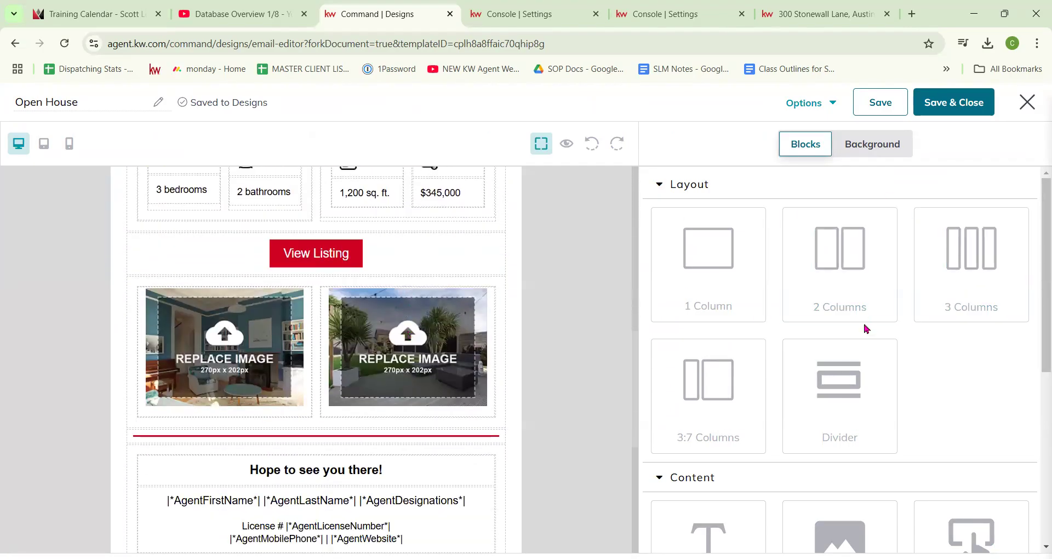
left_click(660, 184)
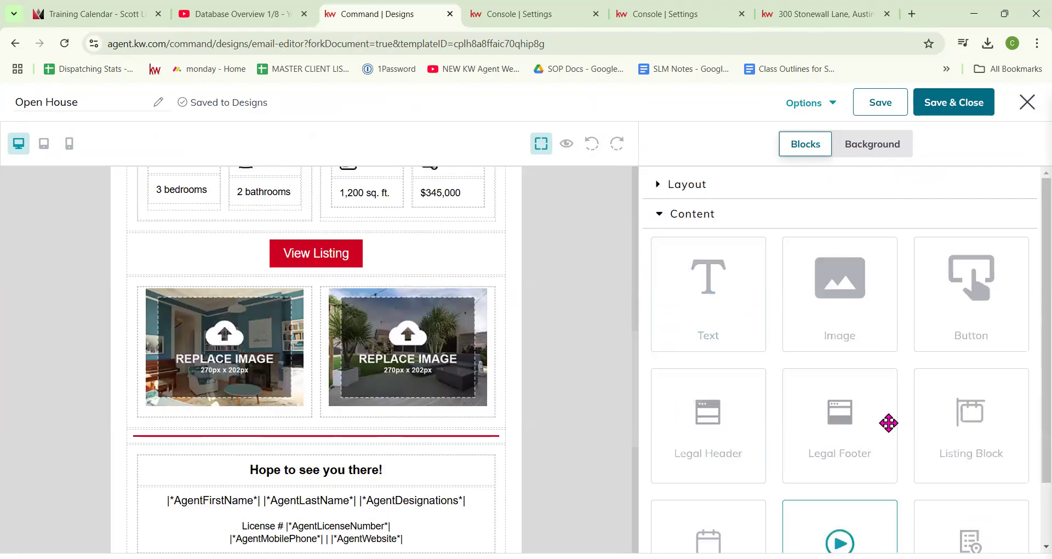
scroll(326, 312, "down", 3)
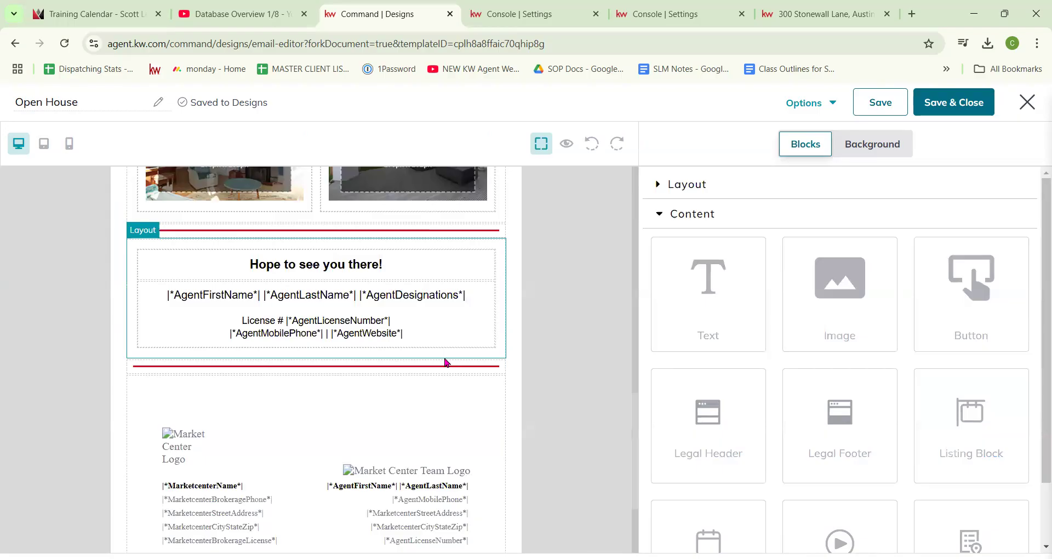
scroll(530, 334, "up", 2)
scroll(467, 389, "down", 1)
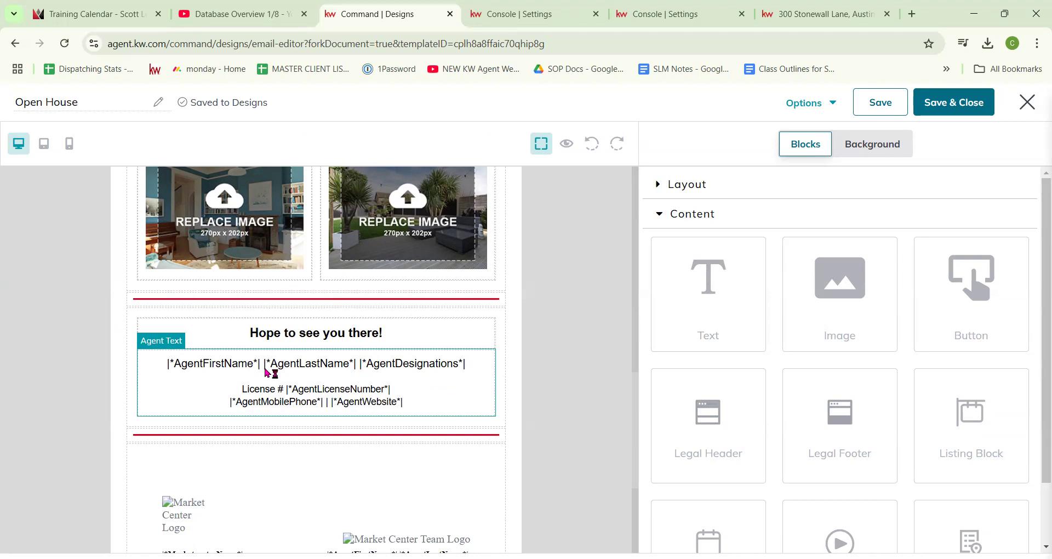
scroll(318, 307, "up", 3)
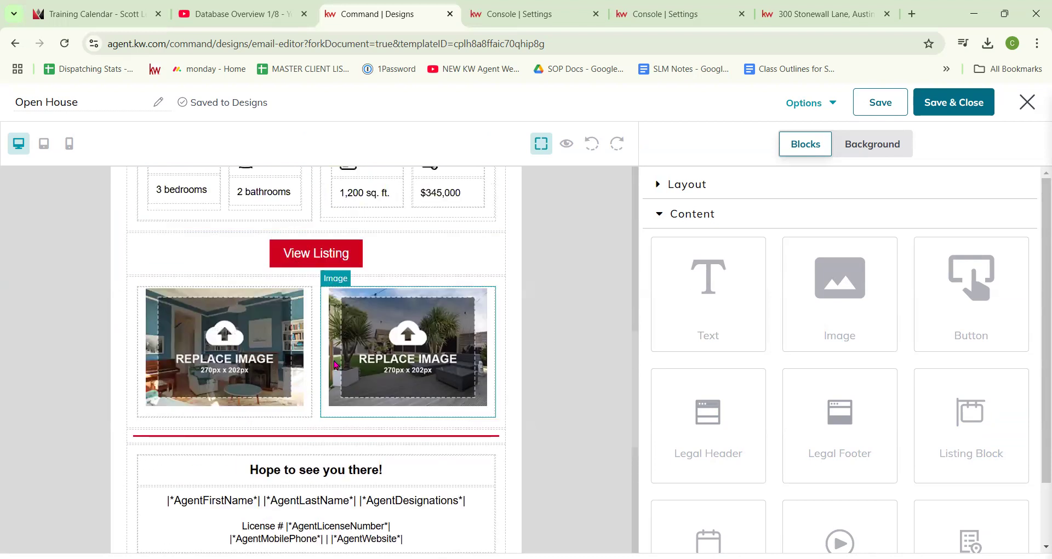
scroll(337, 378, "down", 1)
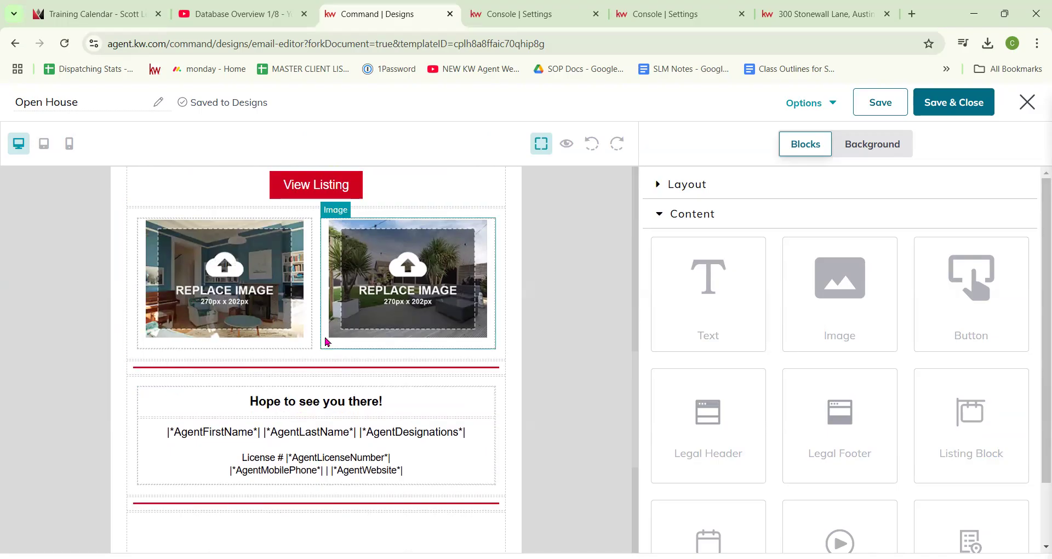
scroll(479, 317, "up", 7)
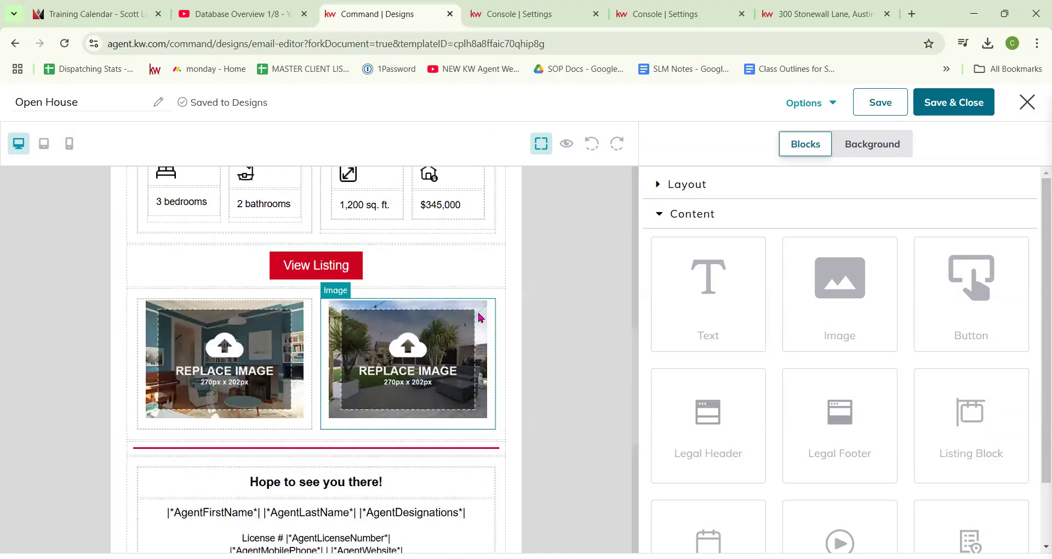
scroll(301, 268, "up", 5)
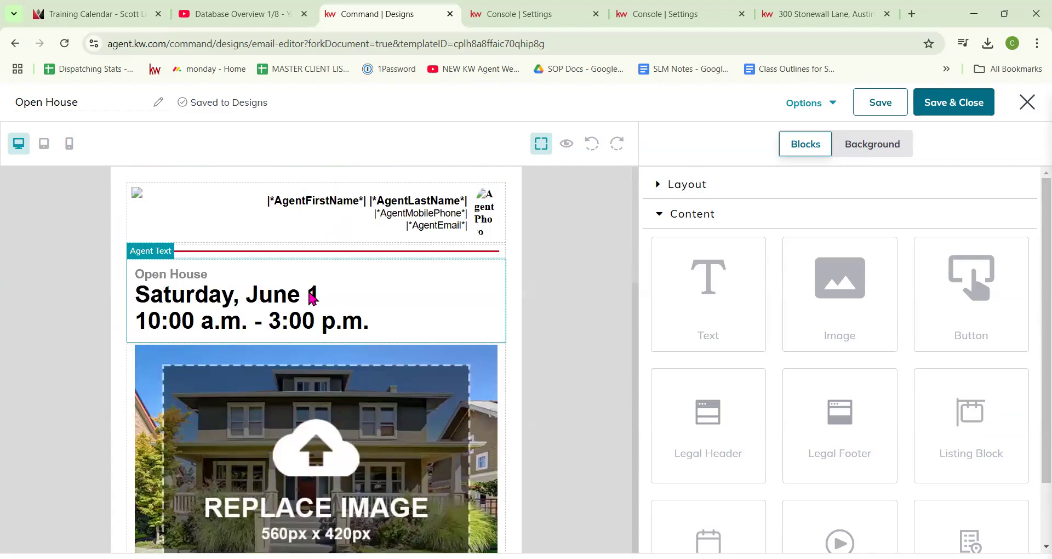
Step: Change the open house date from June to 'January 11' in the date text block
left_click(206, 298)
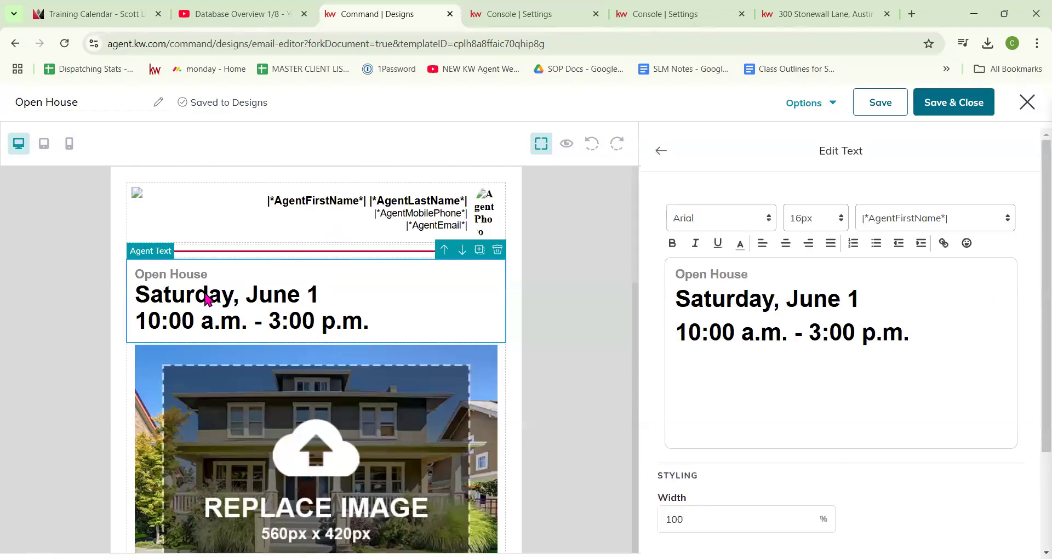
double_click(822, 299)
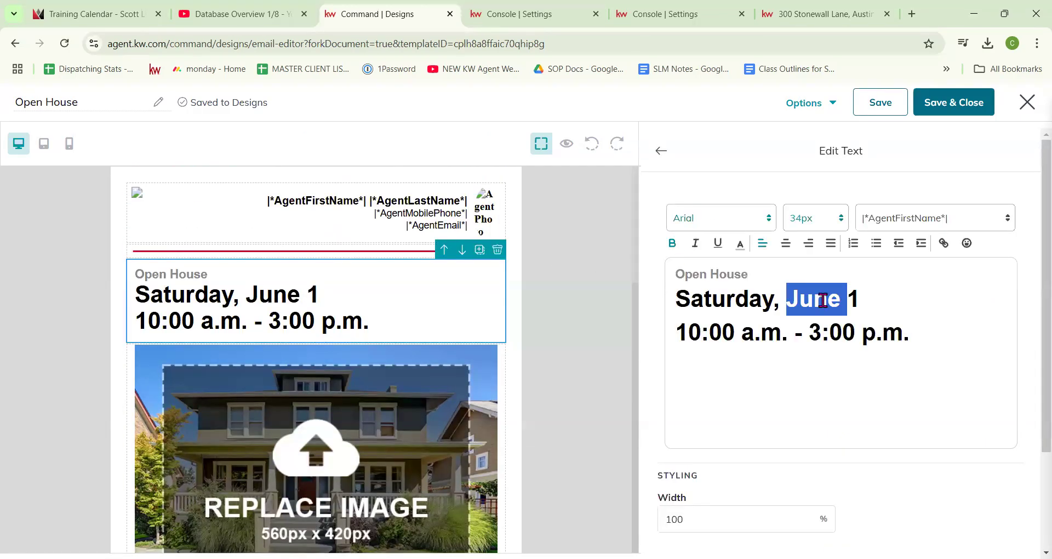
type("January ")
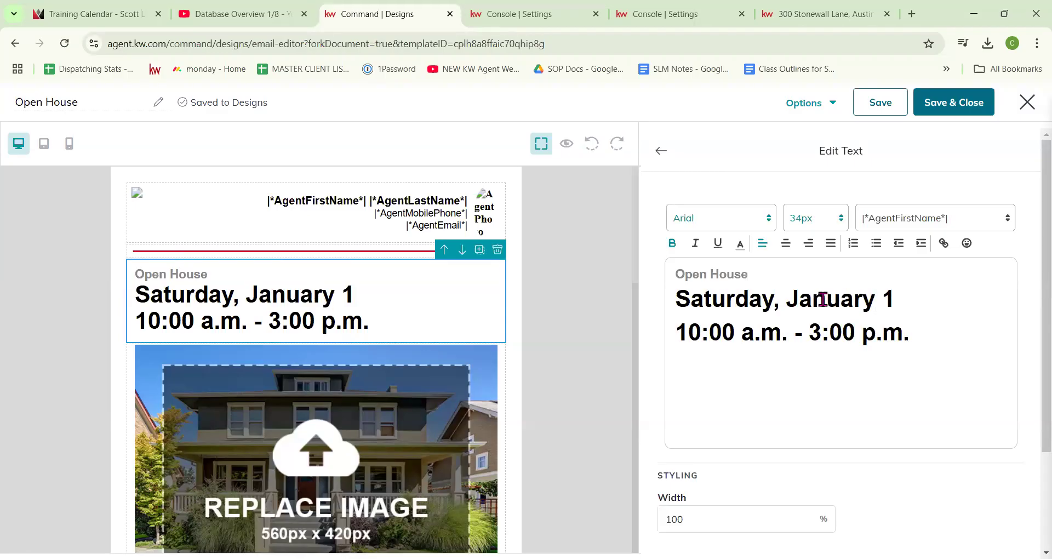
type("11")
left_click_drag(765, 272, 686, 269)
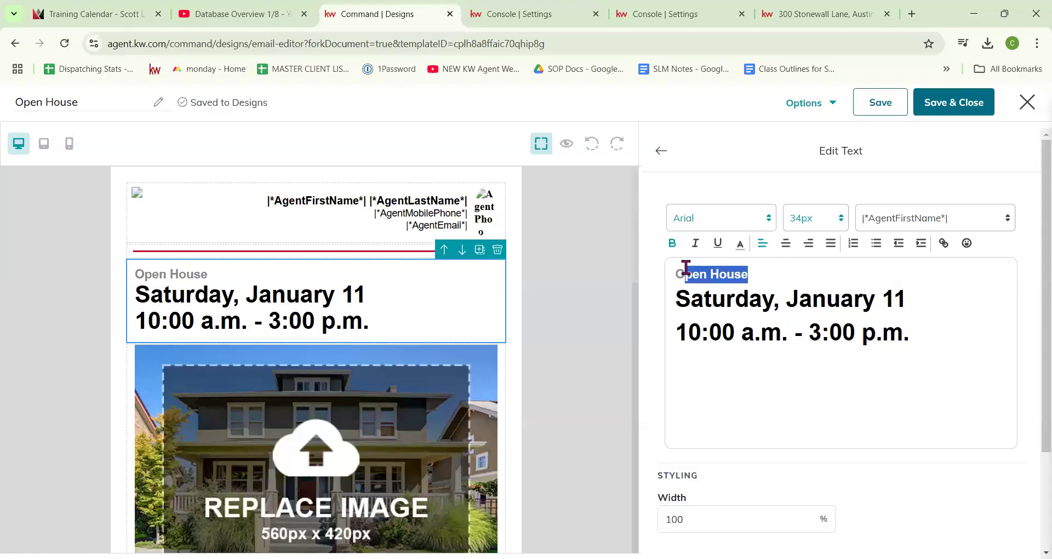
left_click(660, 150)
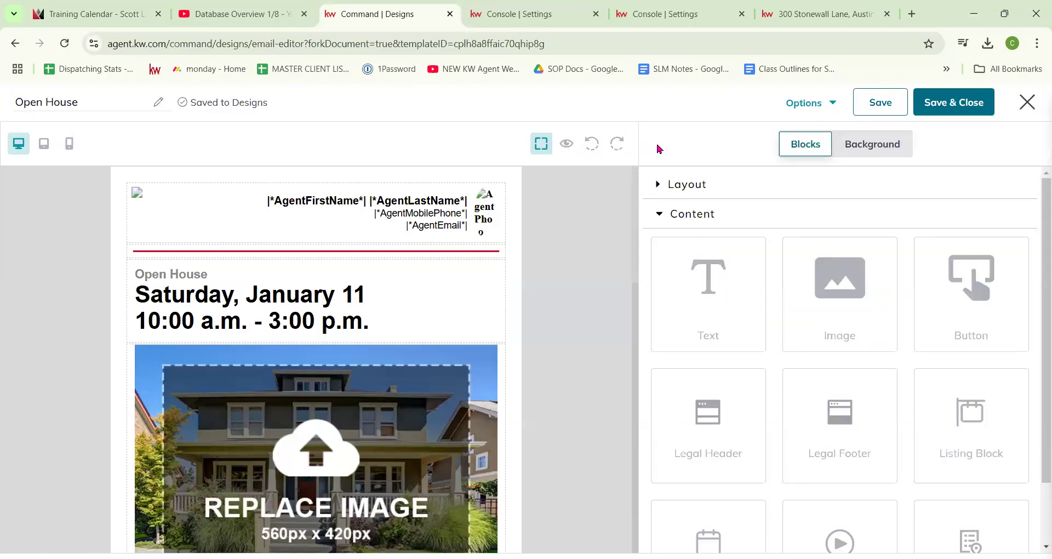
Step: Start replacing the email's hero image with a photo from Listing Images
scroll(476, 348, "down", 1)
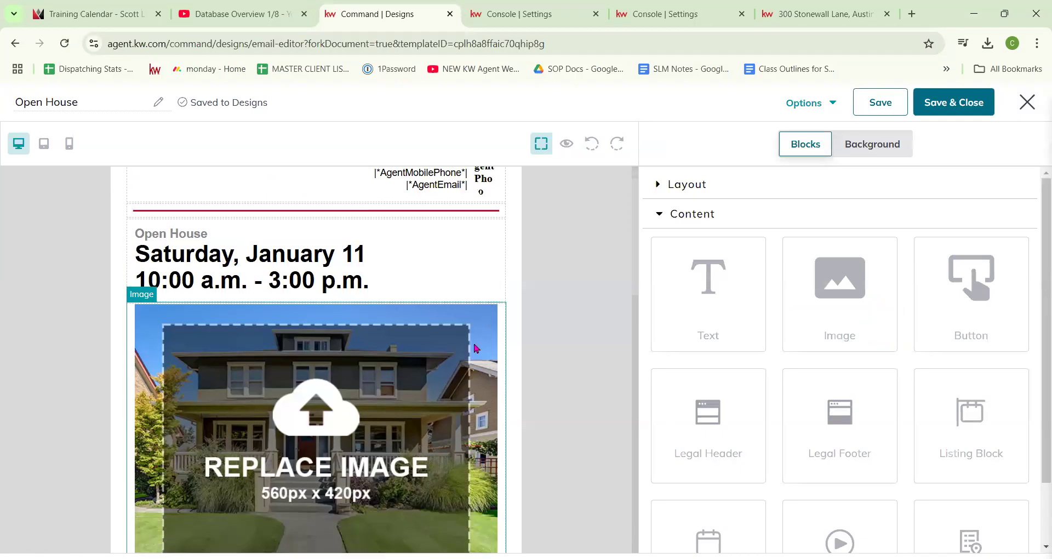
scroll(476, 348, "down", 2)
left_click(269, 313)
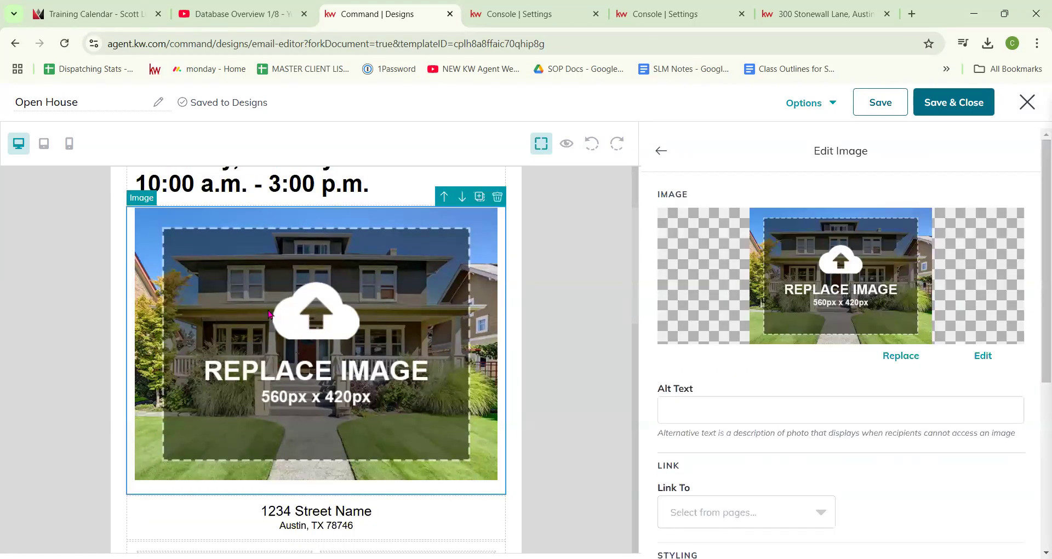
left_click(918, 356)
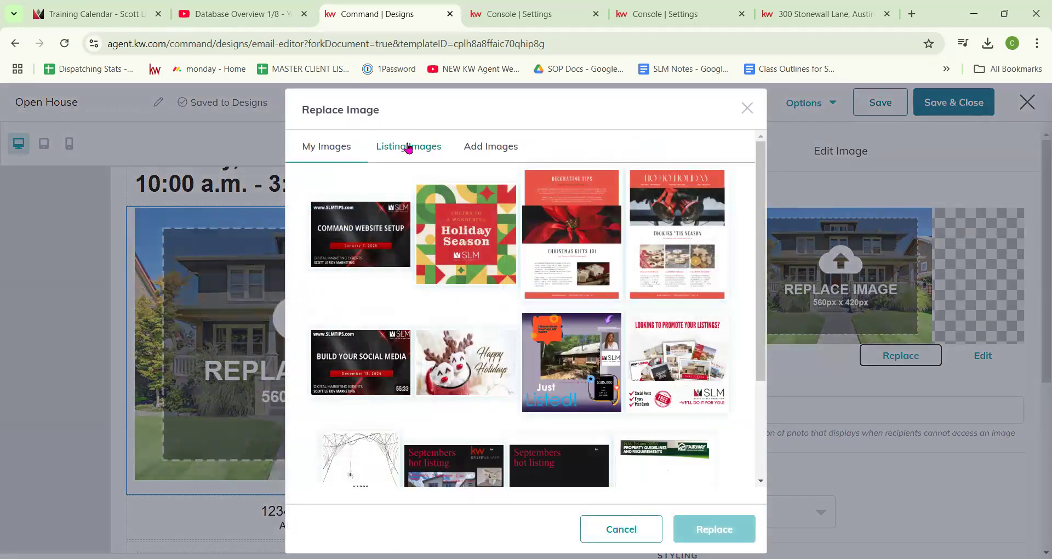
left_click(408, 147)
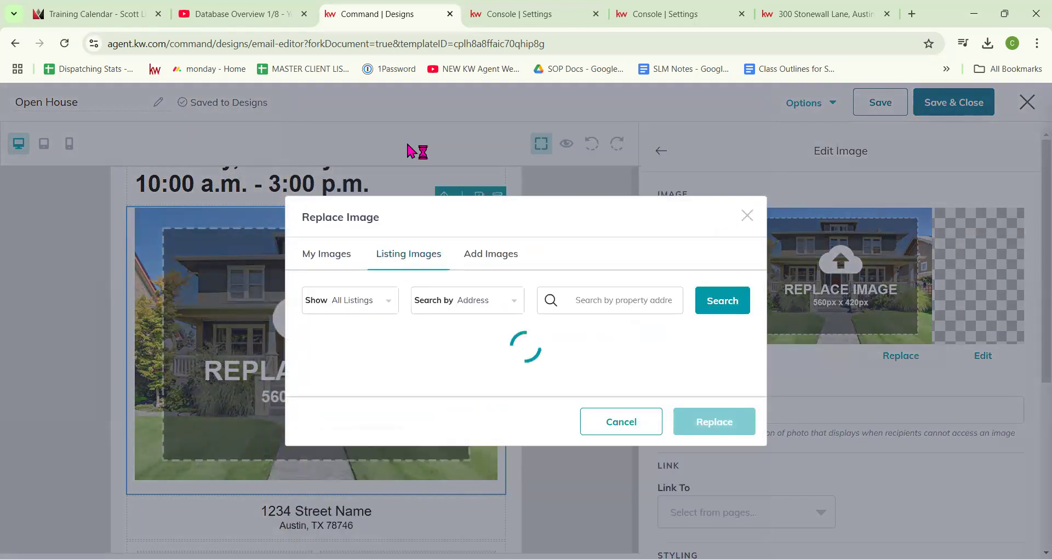
Step: Copy the listing address from the listing page and close the unneeded browser tabs
left_click(777, 12)
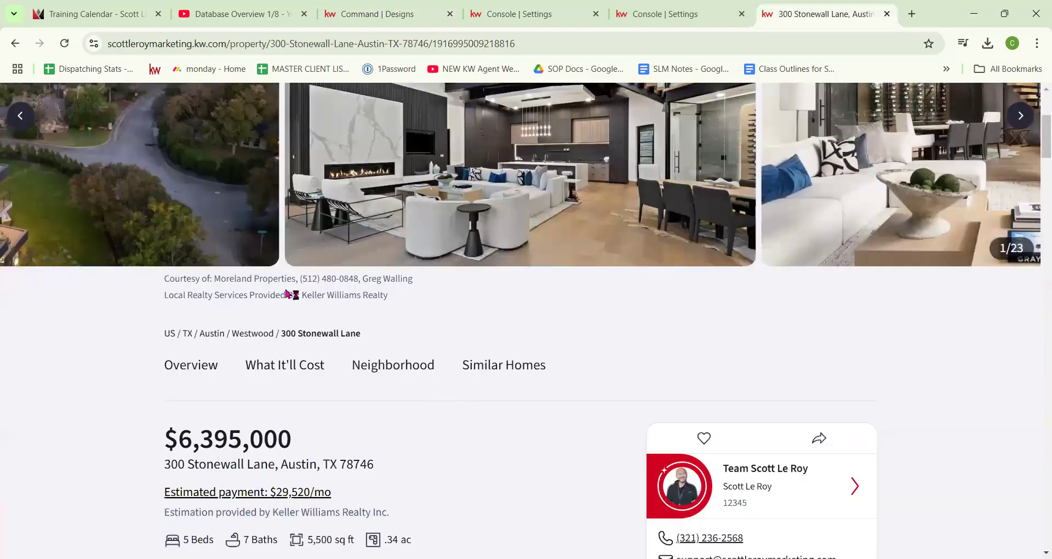
scroll(285, 296, "down", 3)
left_click_drag(384, 286, 161, 294)
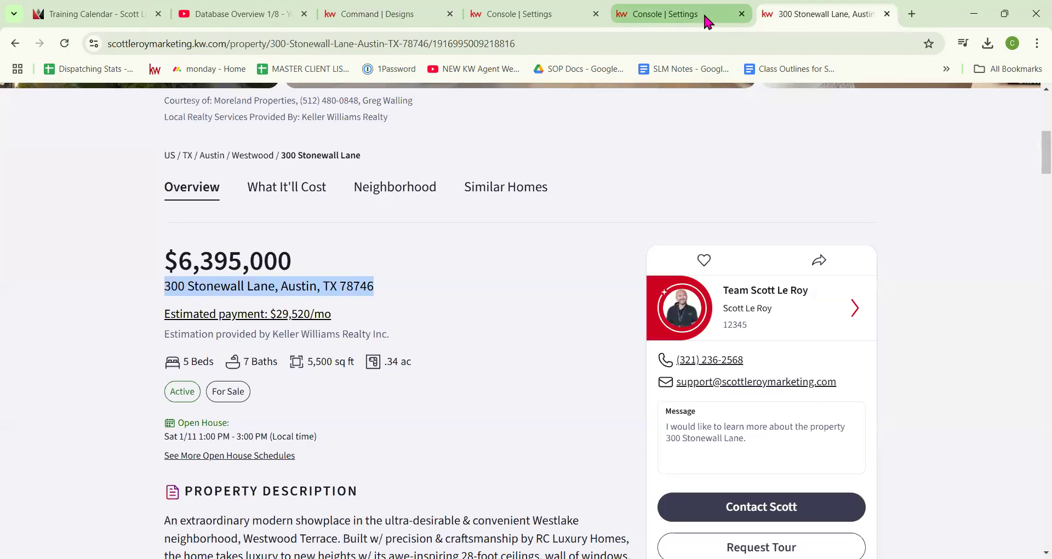
left_click(702, 11)
left_click(530, 14)
left_click(596, 13)
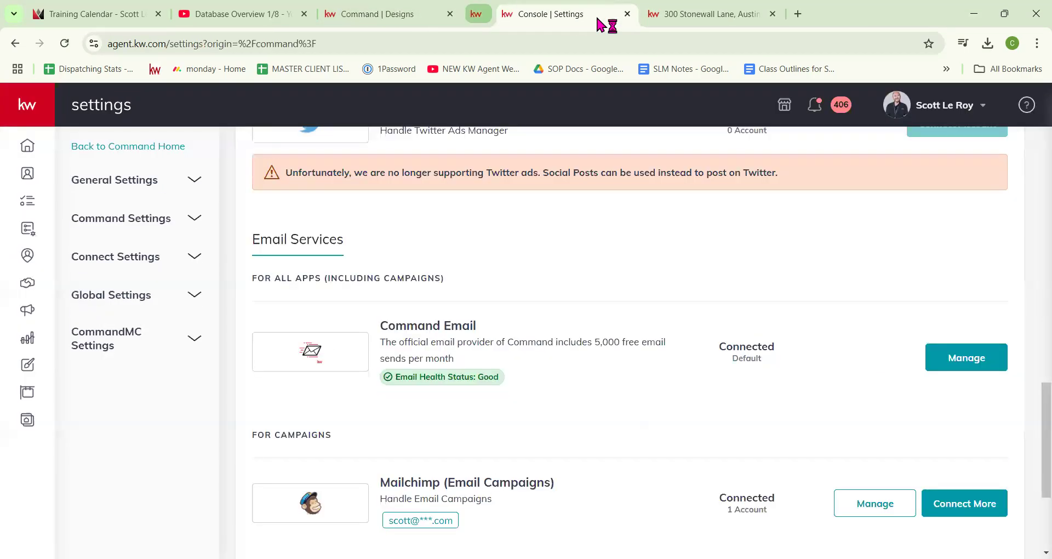
key("ctrl+w")
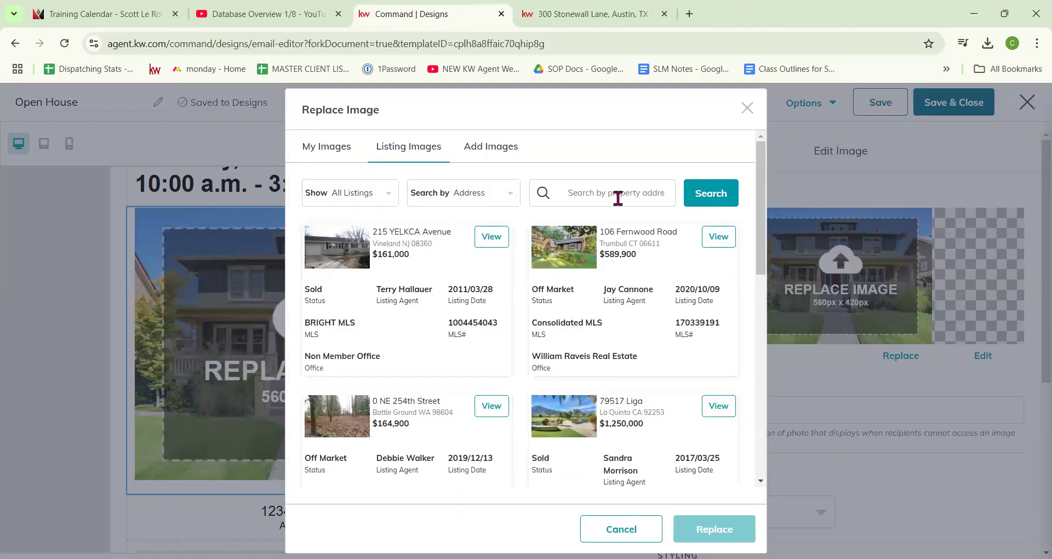
Step: Search Listing Images by the pasted street address, trimming the city and zip
left_click(617, 198)
key("ctrl+v")
key("Return")
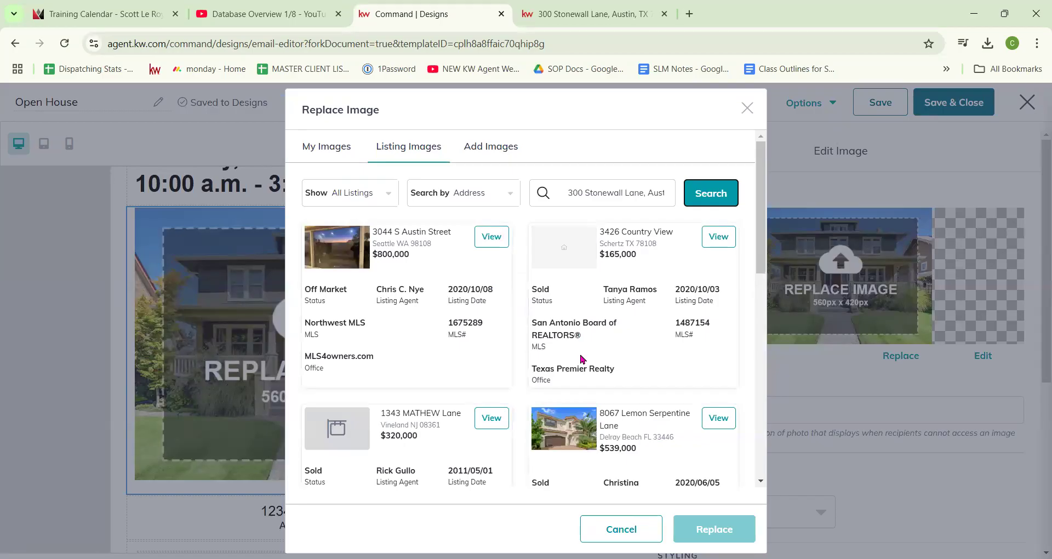
scroll(635, 330, "down", 5)
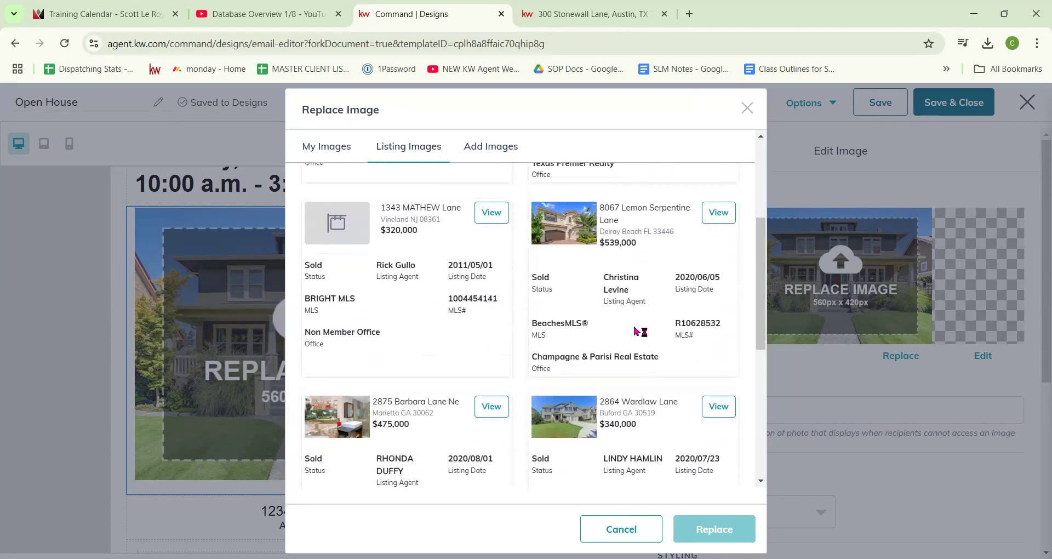
scroll(635, 327, "down", 5)
scroll(634, 327, "up", 10)
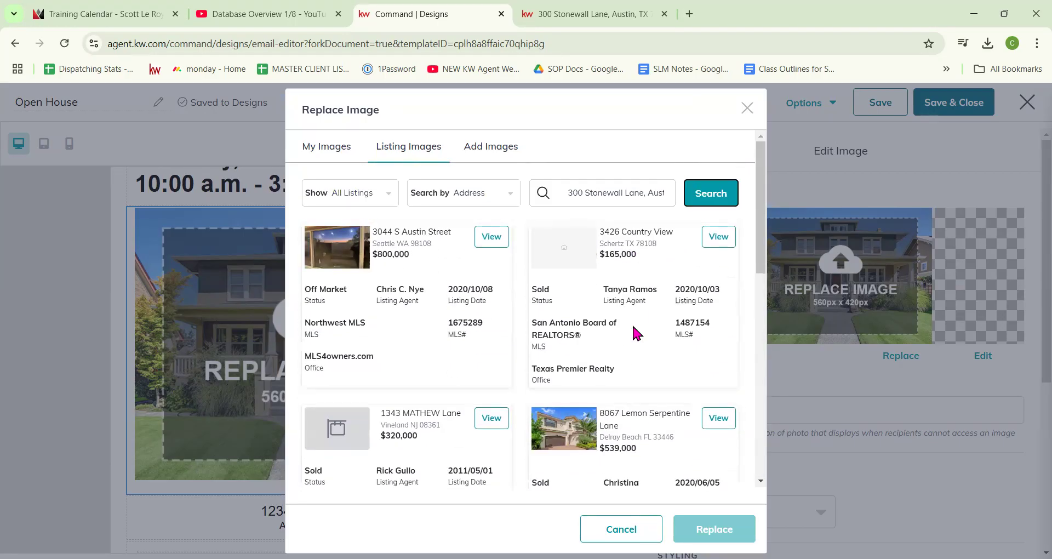
left_click_drag(642, 191, 864, 207)
key("BackSpace")
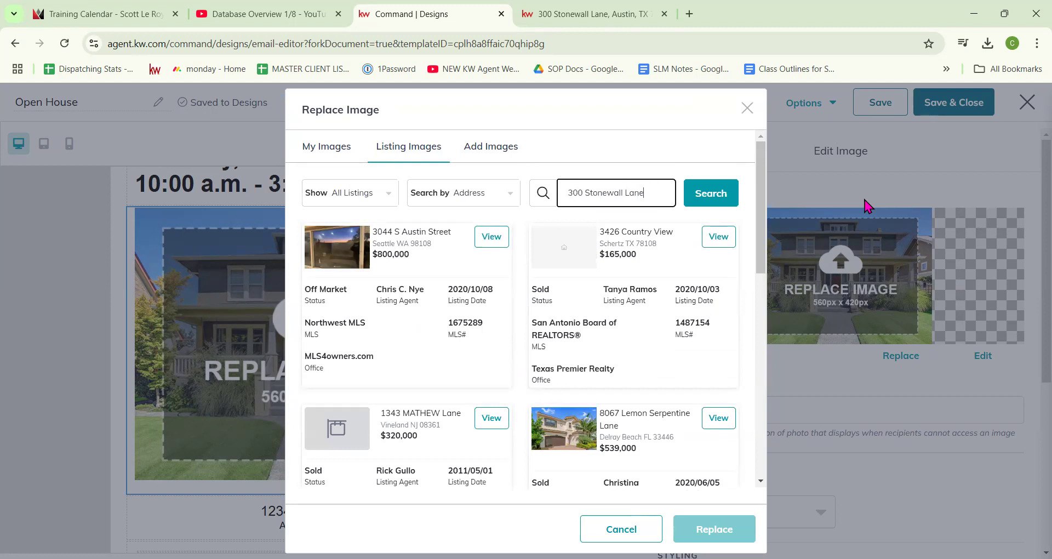
left_click(706, 195)
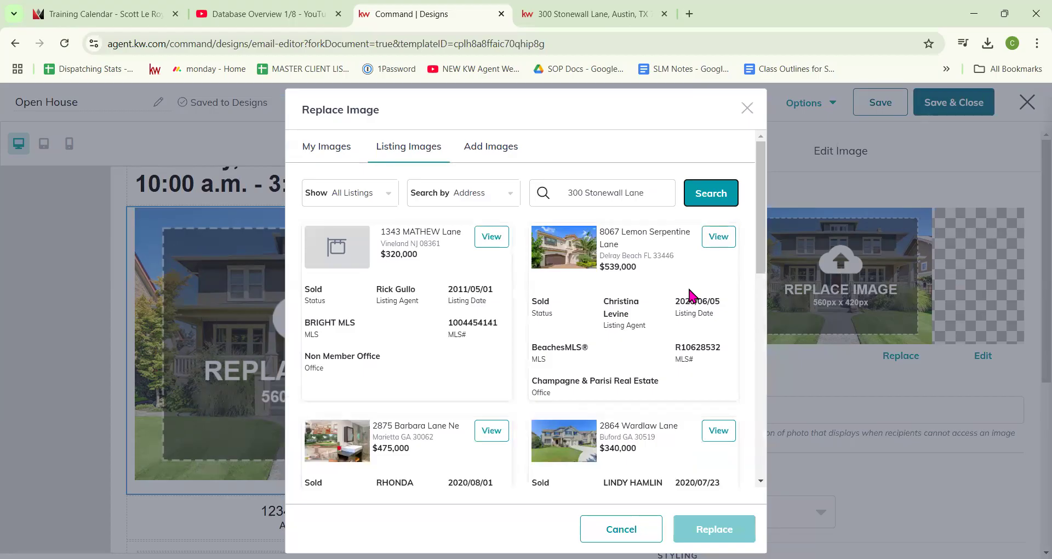
left_click(718, 236)
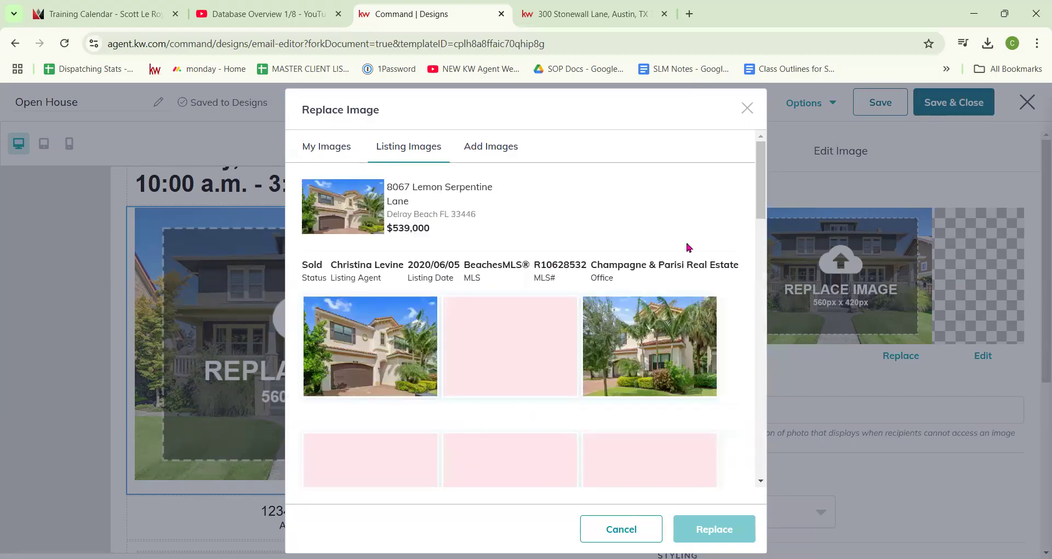
left_click(405, 344)
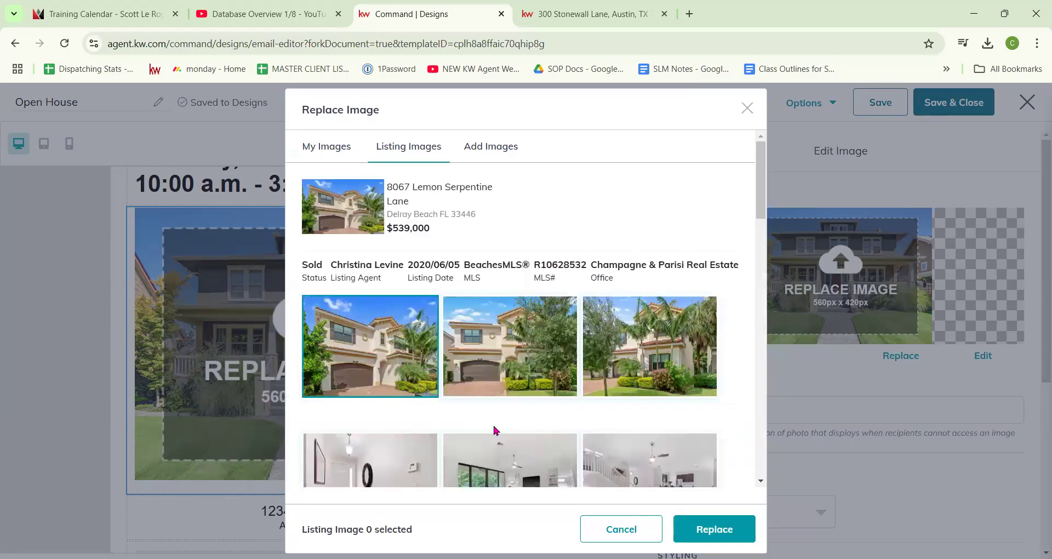
left_click_drag(503, 193, 386, 193)
key("ctrl+c")
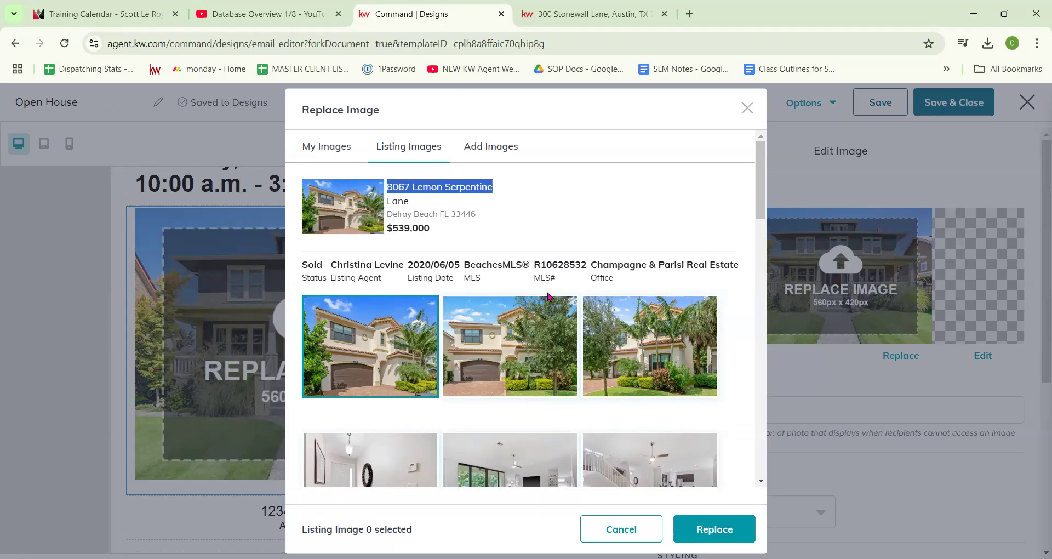
left_click(714, 528)
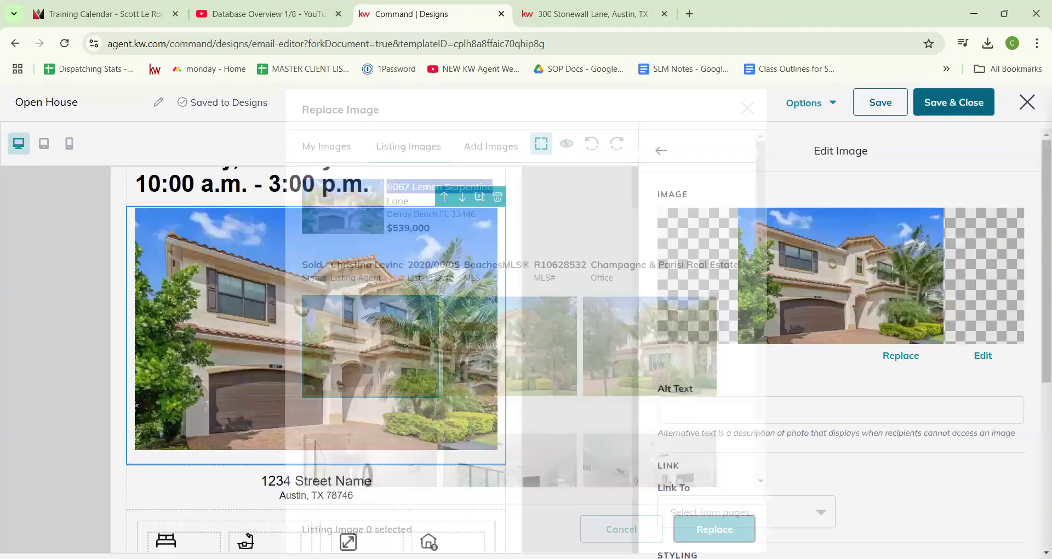
scroll(403, 352, "down", 3)
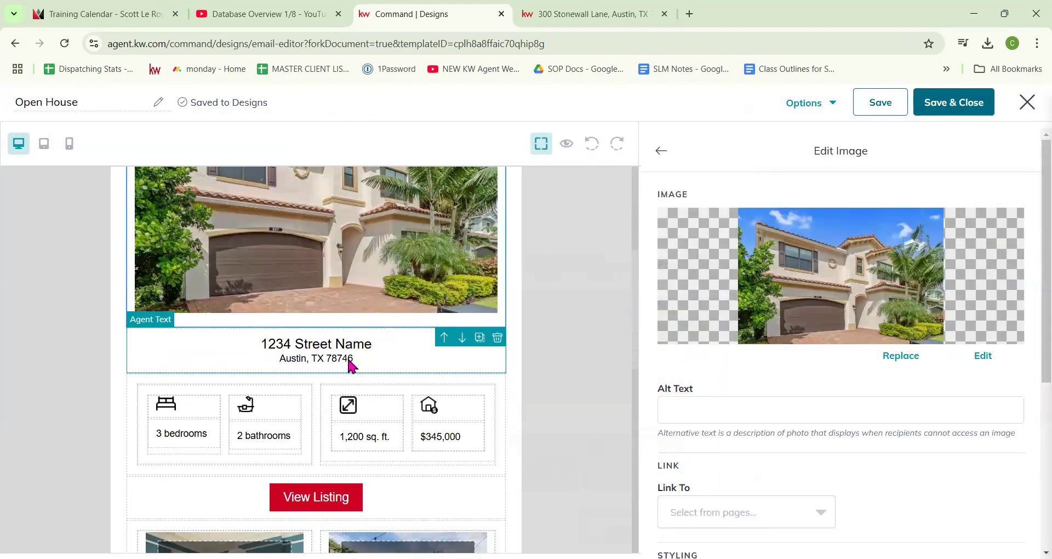
left_click(349, 362)
left_click_drag(894, 294, 771, 291)
key("ctrl+v")
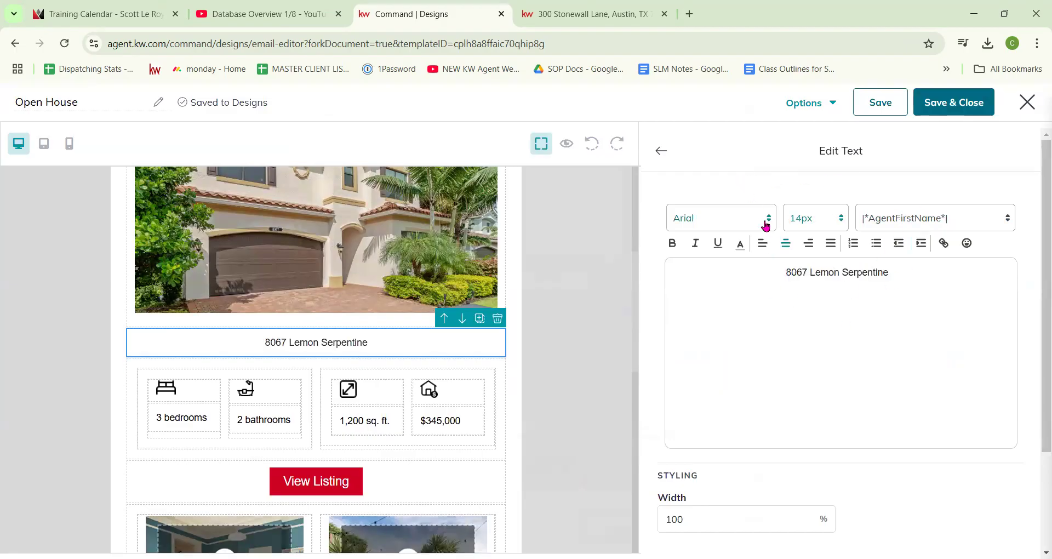
left_click(661, 151)
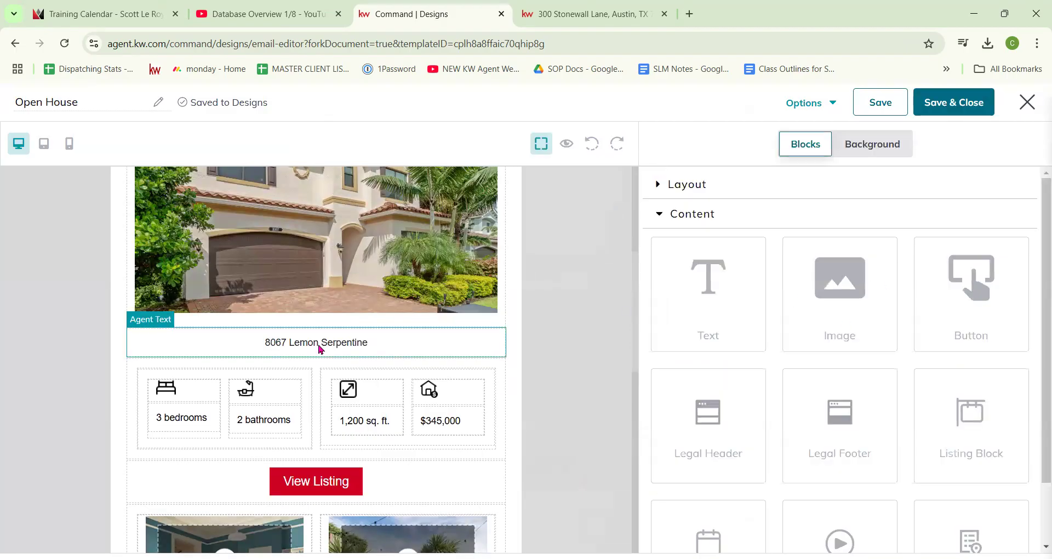
left_click(203, 418)
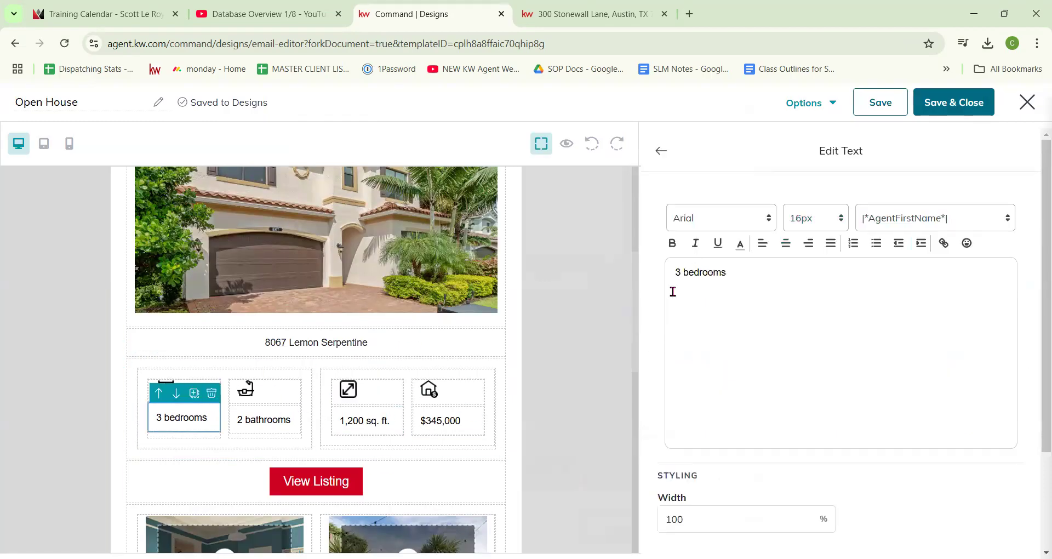
scroll(434, 415, "down", 3)
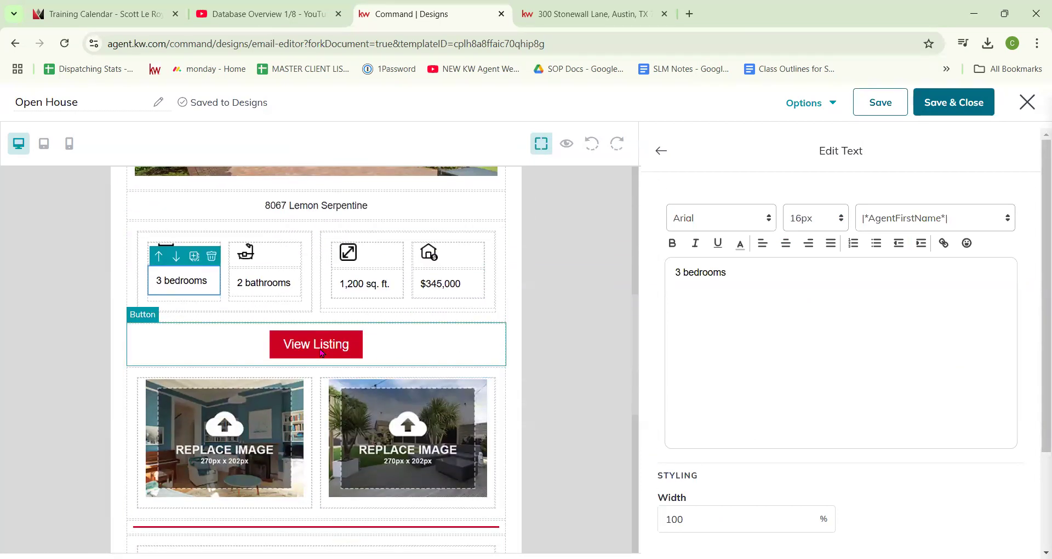
left_click(322, 353)
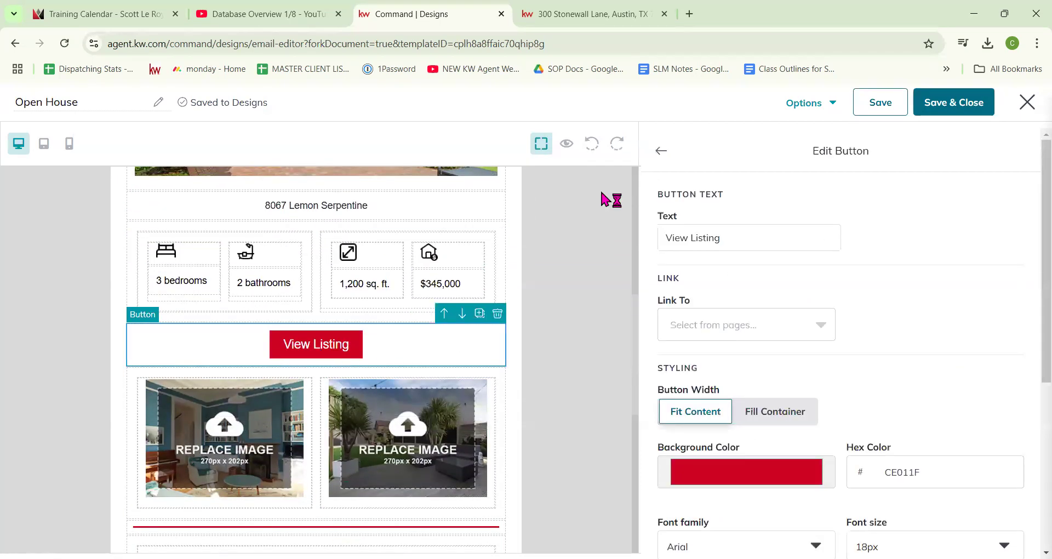
Step: Link the View Listing button to the listing page URL and set its width to Fill Container
left_click(595, 15)
left_click(482, 43)
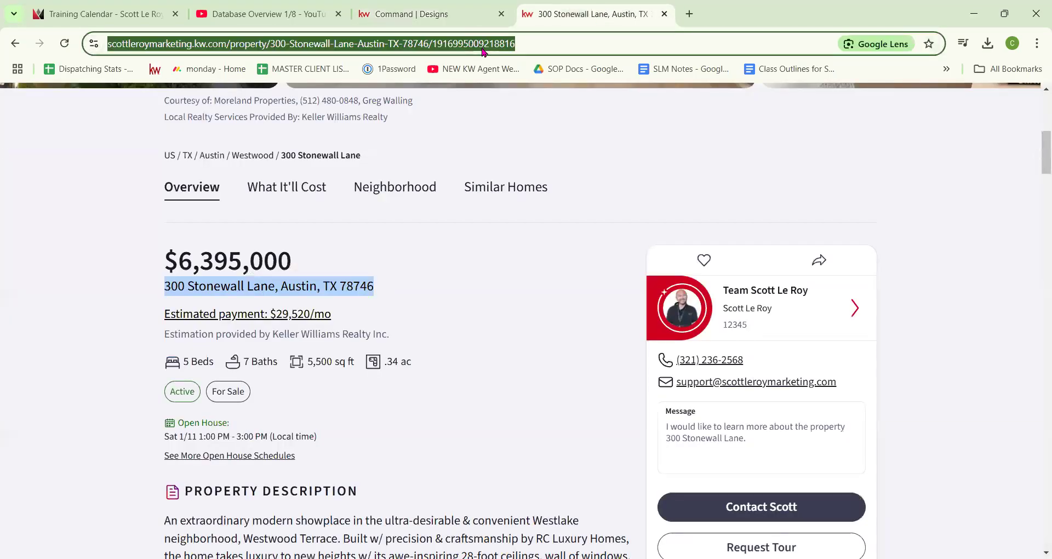
left_click(430, 14)
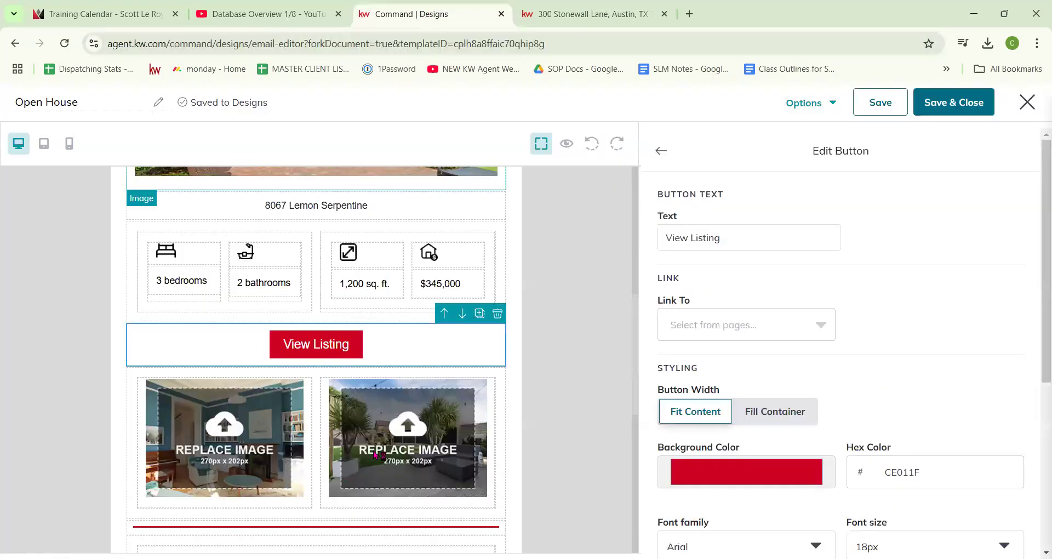
left_click(788, 325)
left_click(741, 395)
left_click(860, 334)
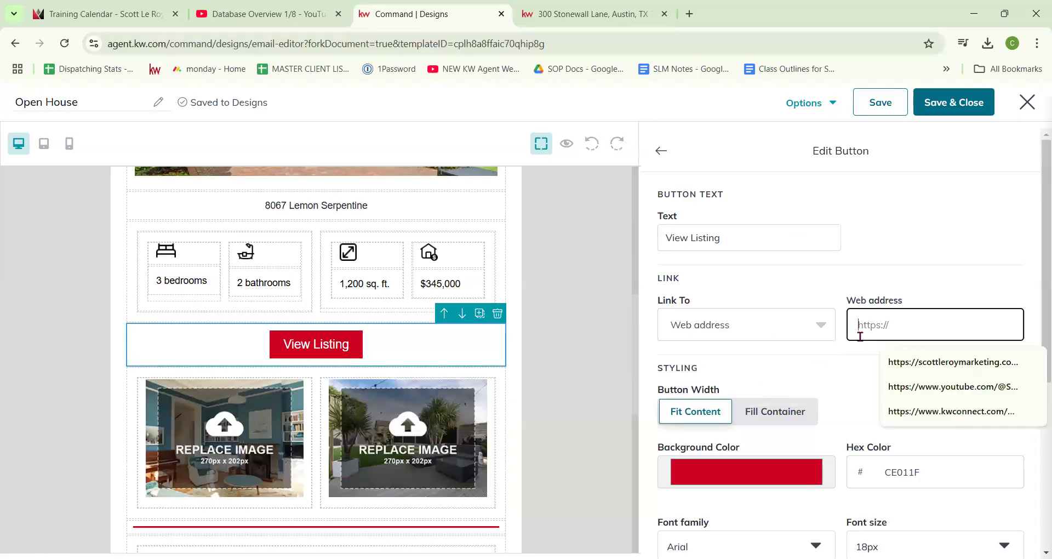
key("ctrl+v")
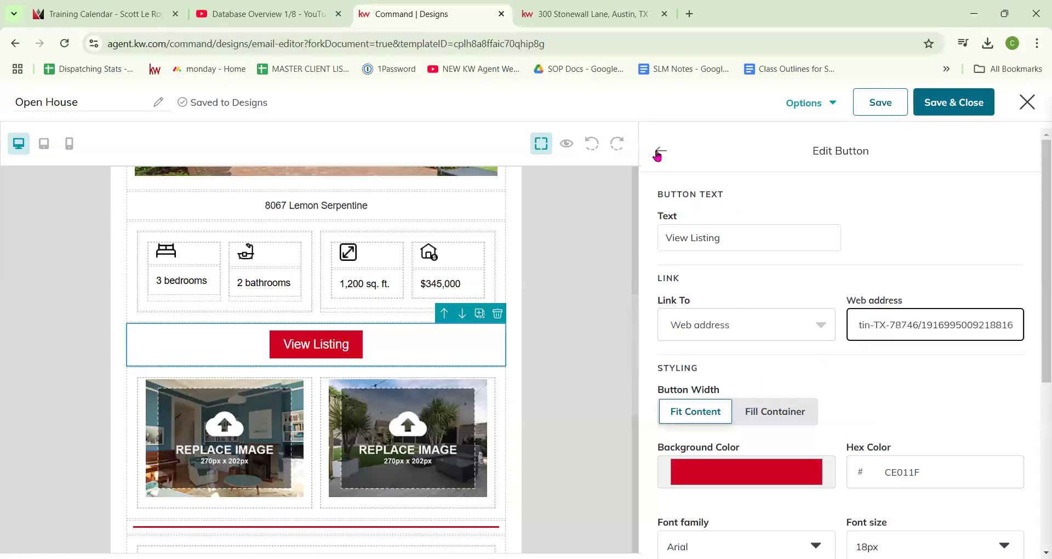
left_click(765, 412)
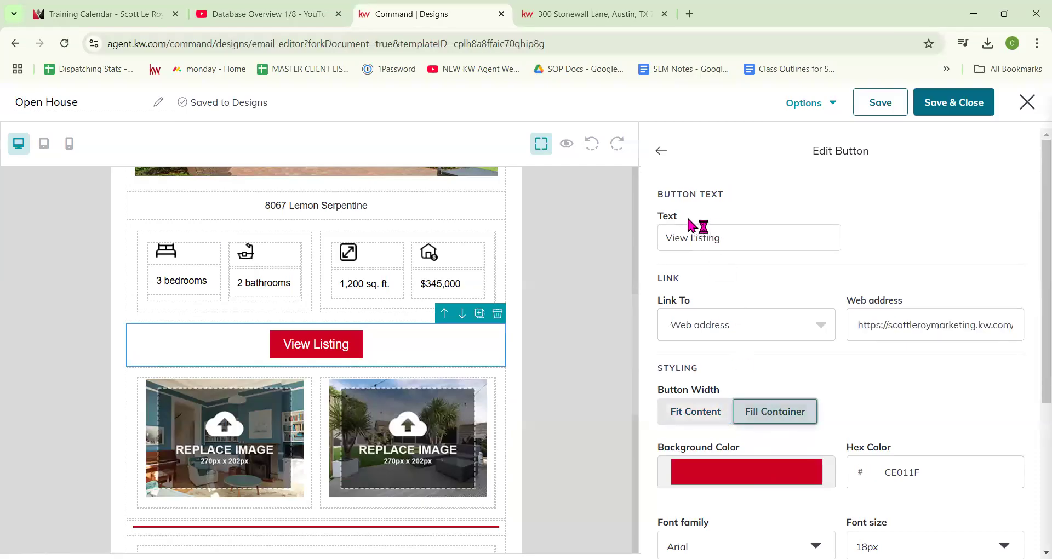
left_click(660, 151)
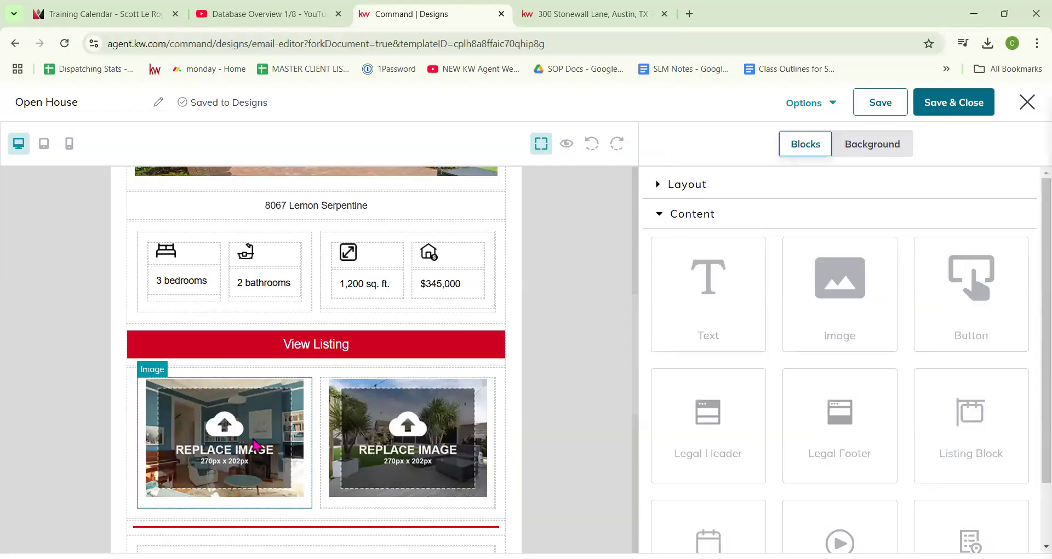
left_click(372, 202)
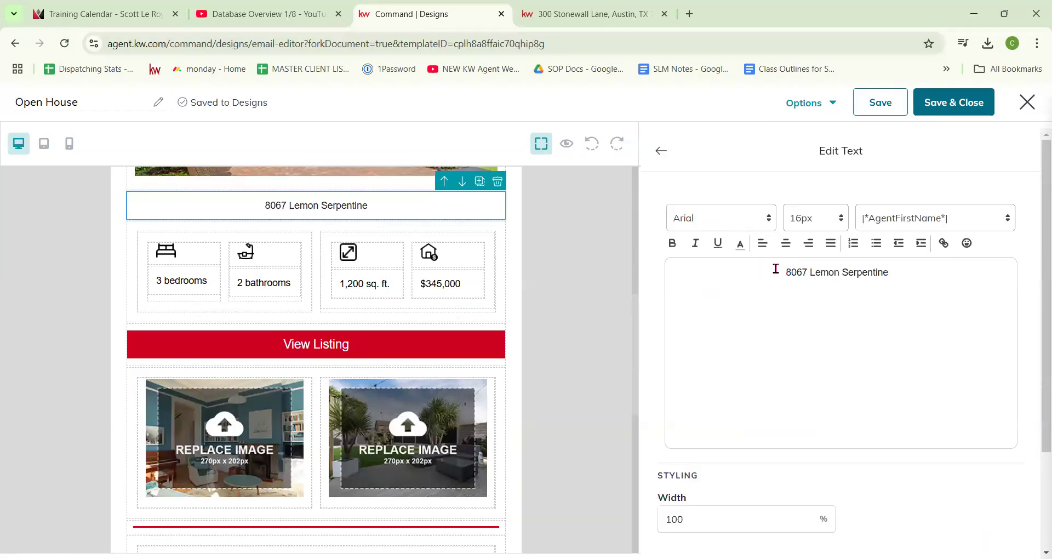
triple_click(803, 274)
key("ctrl+c")
left_click(660, 150)
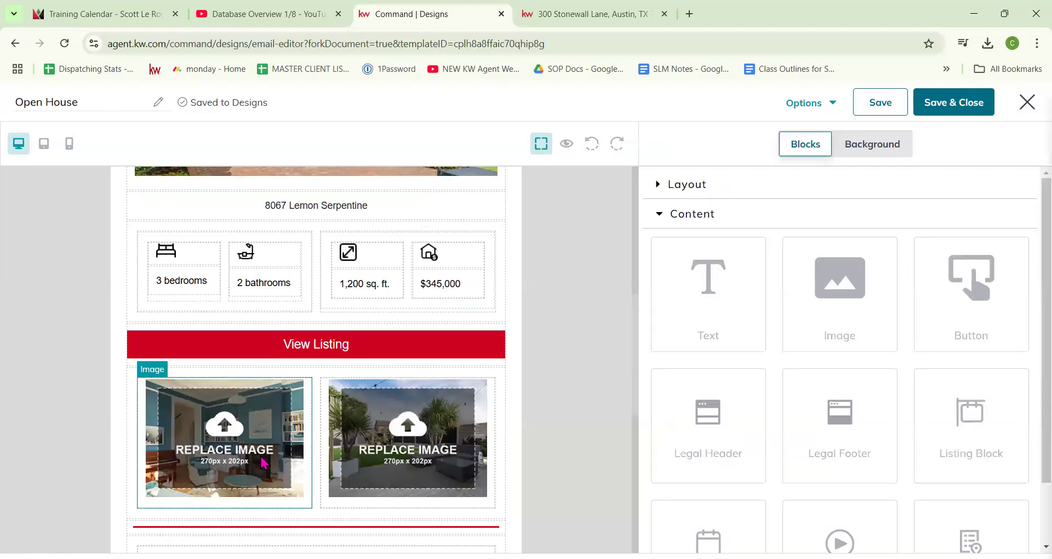
left_click(224, 432)
left_click(901, 355)
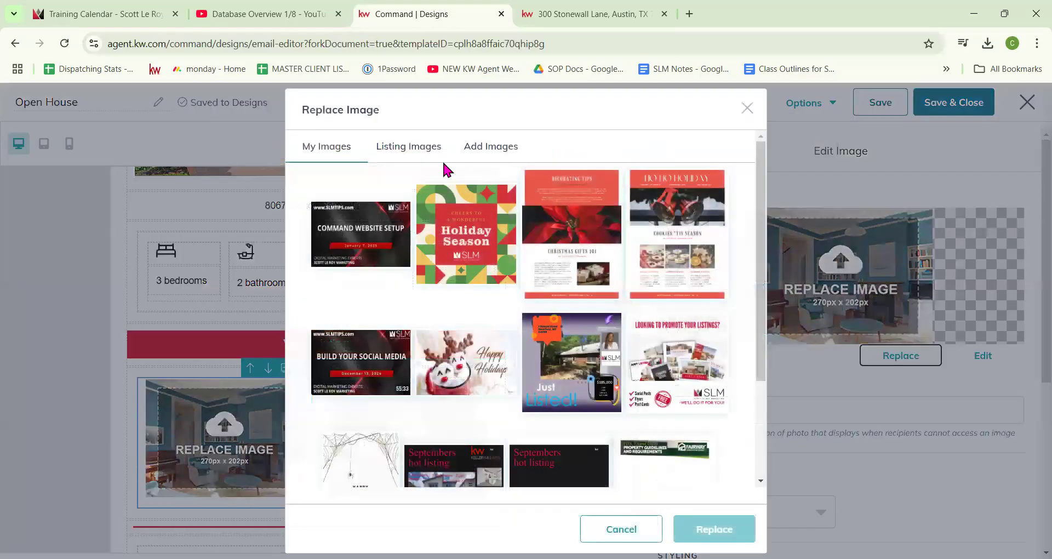
left_click(433, 156)
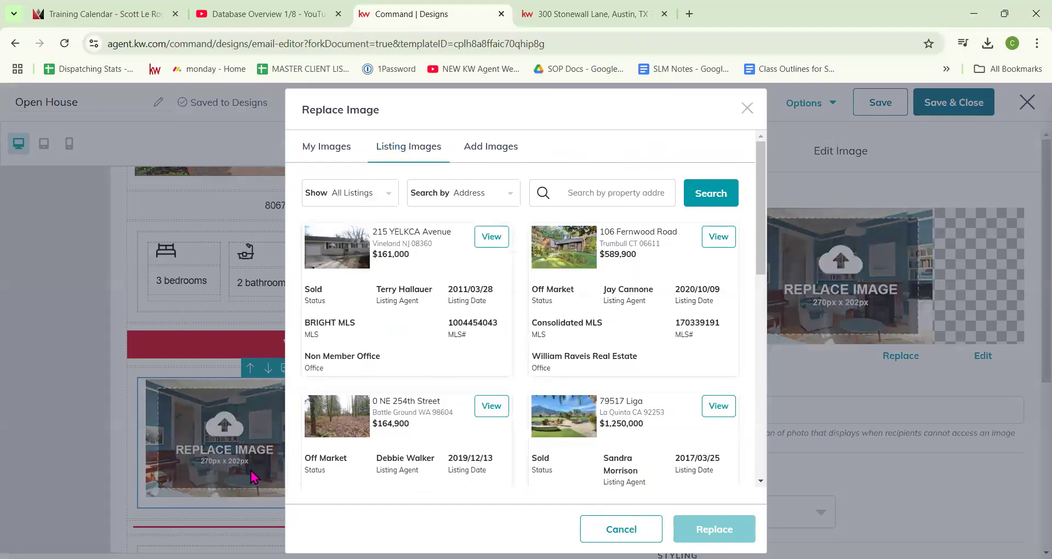
left_click(601, 196)
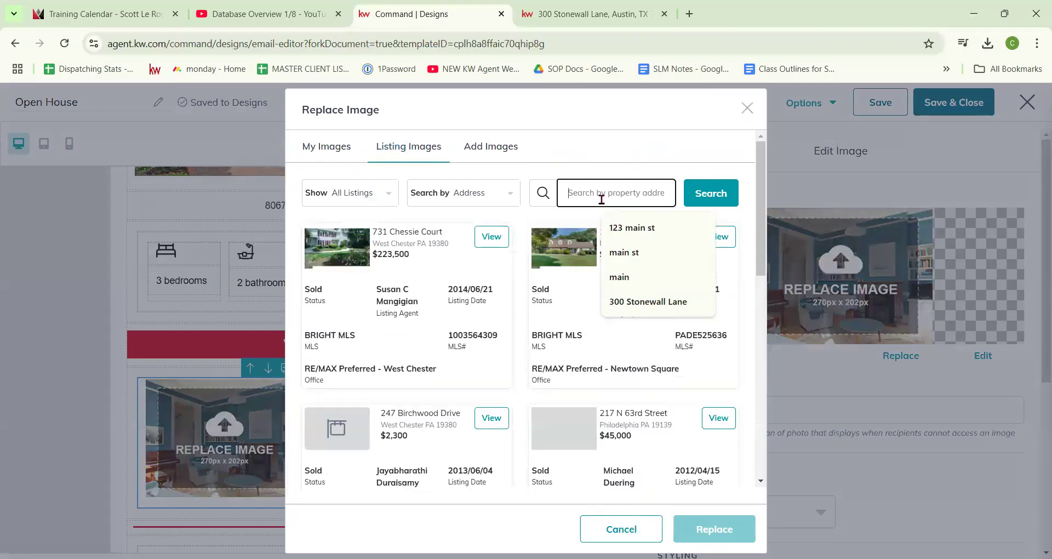
key("ctrl+v")
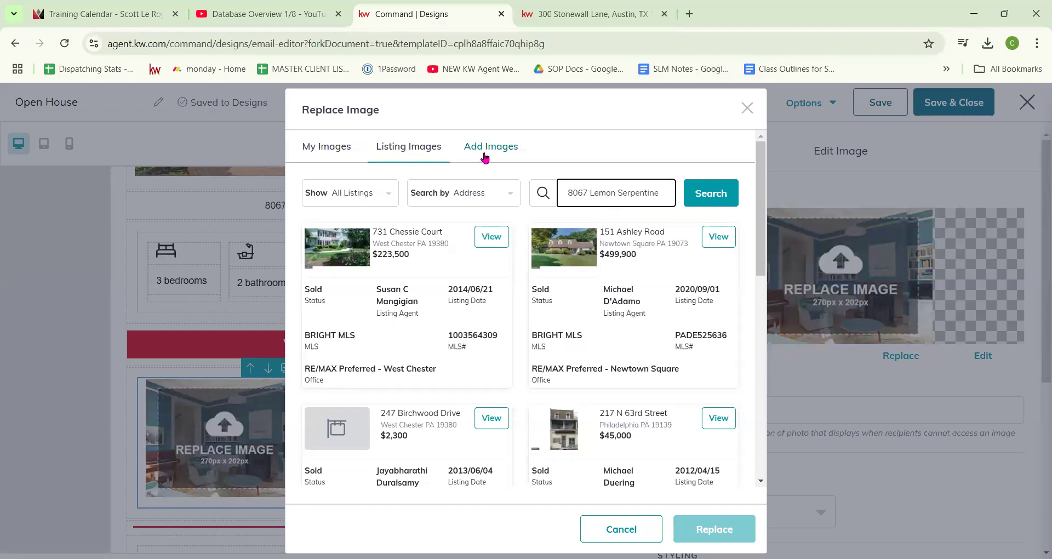
left_click(710, 197)
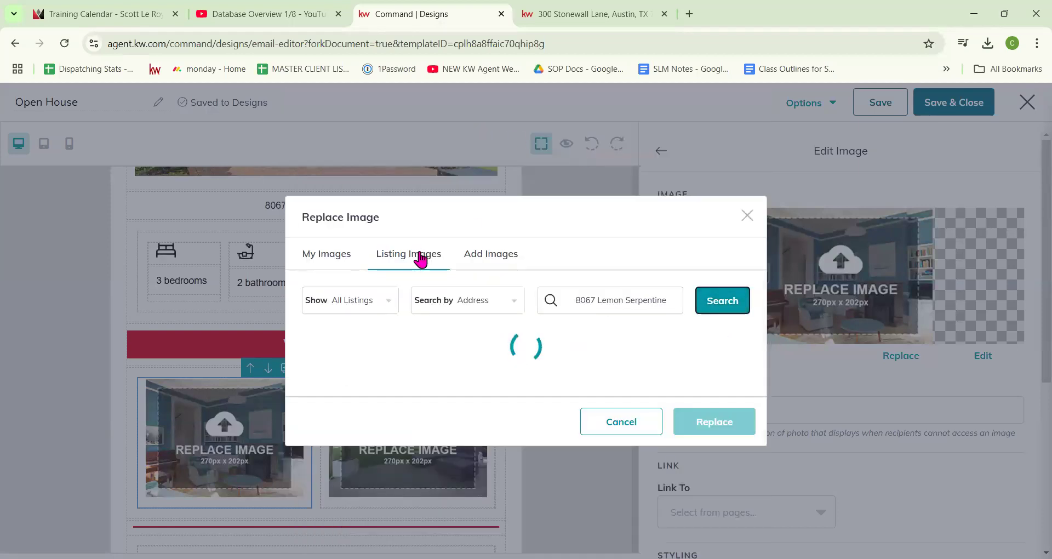
Step: Replace the left placeholder with the listing's kitchen photo showing the center island
left_click(489, 236)
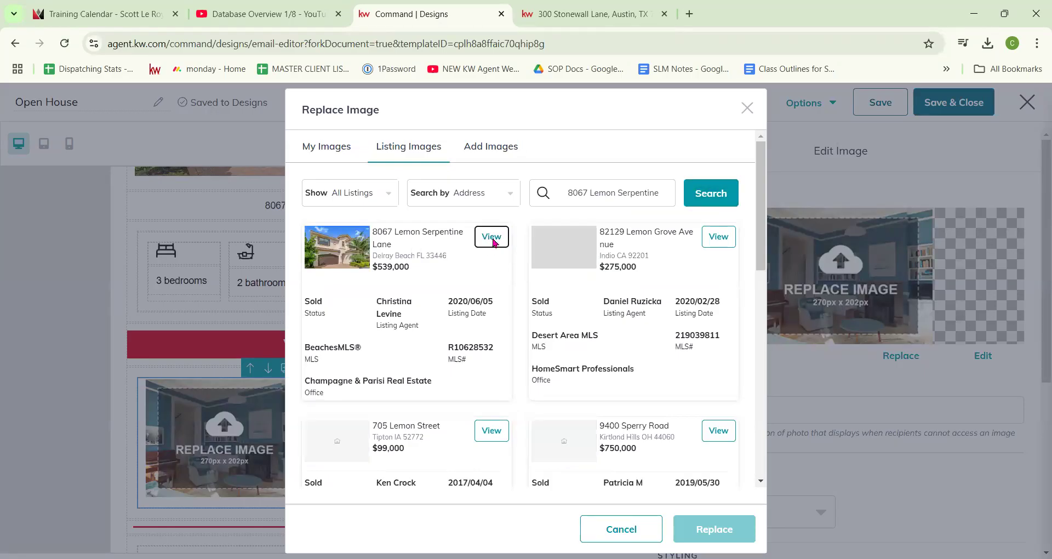
scroll(545, 351, "down", 5)
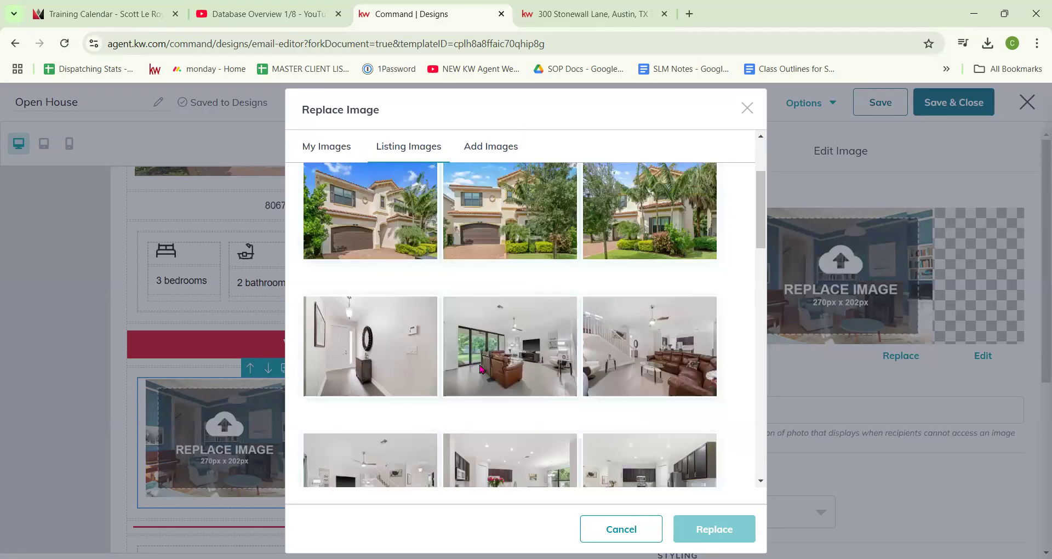
scroll(322, 357, "down", 3)
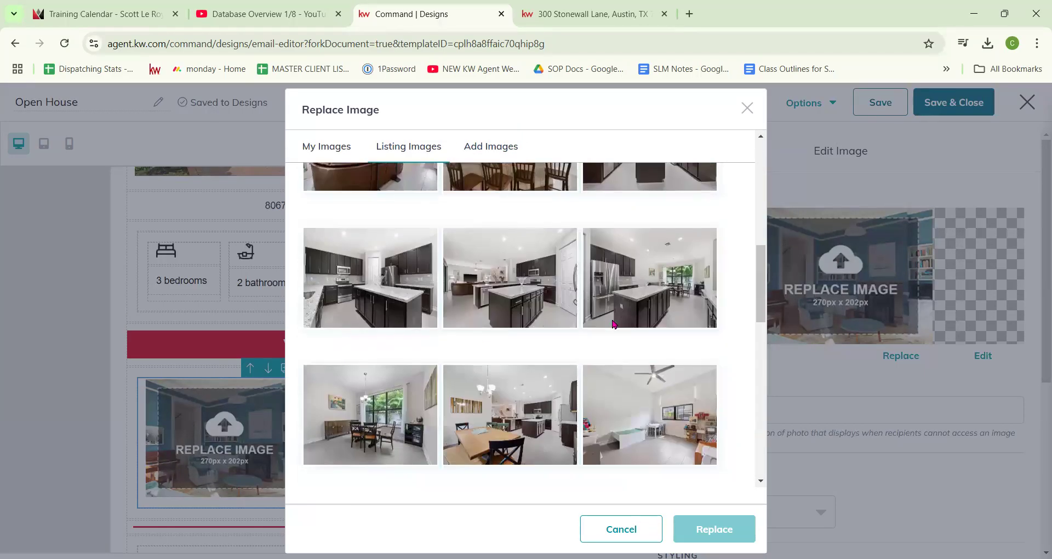
left_click(489, 290)
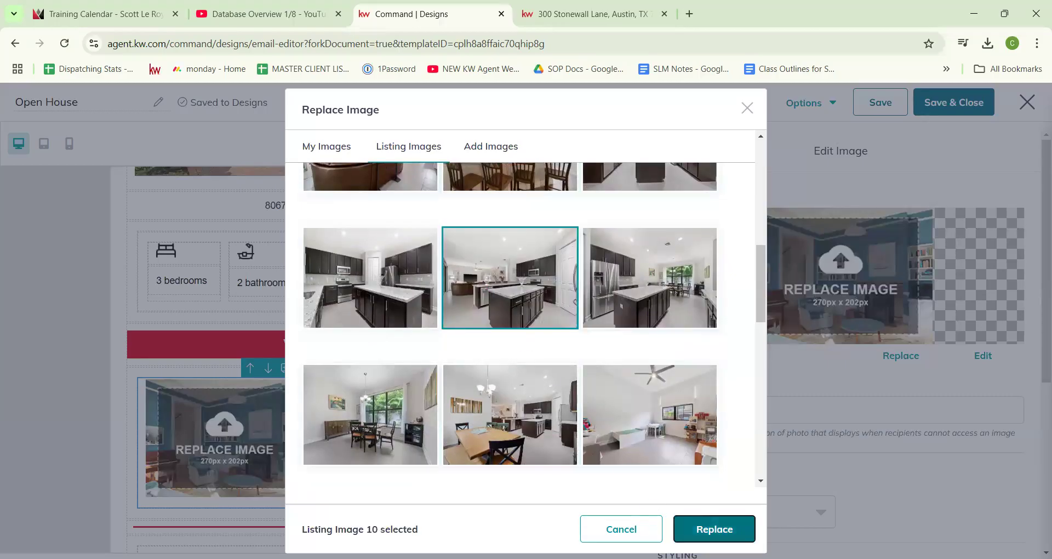
left_click(692, 527)
Step: Begin replacing the right-hand placeholder photo from Listing Images
left_click(438, 433)
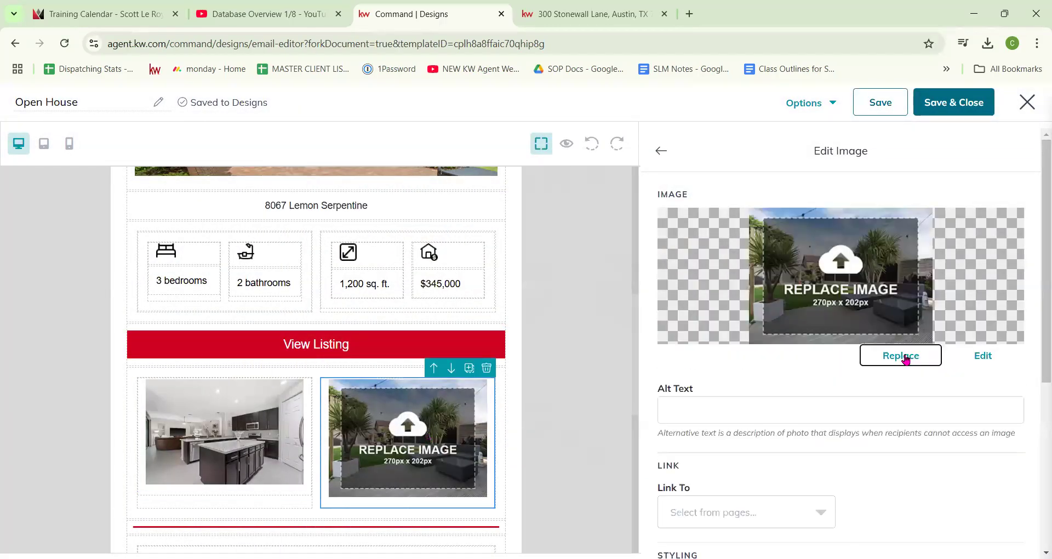
left_click(901, 356)
left_click(434, 151)
left_click(587, 191)
key("ctrl+v")
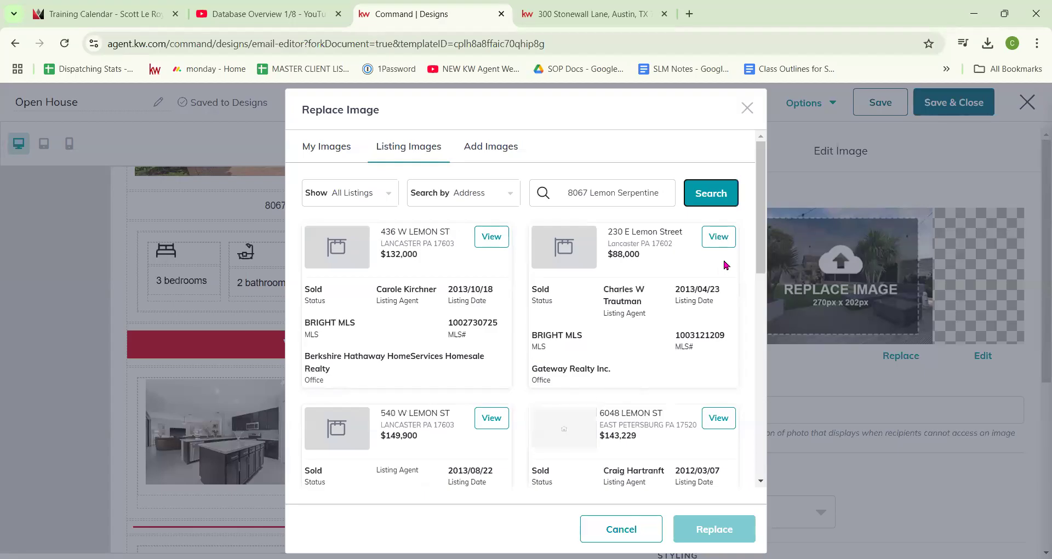
left_click(587, 188)
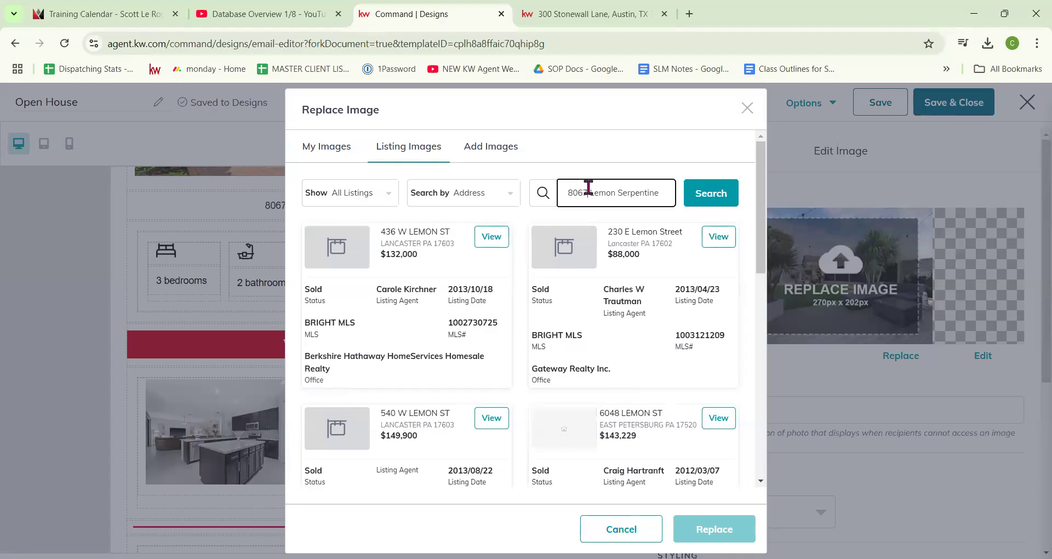
left_click(697, 203)
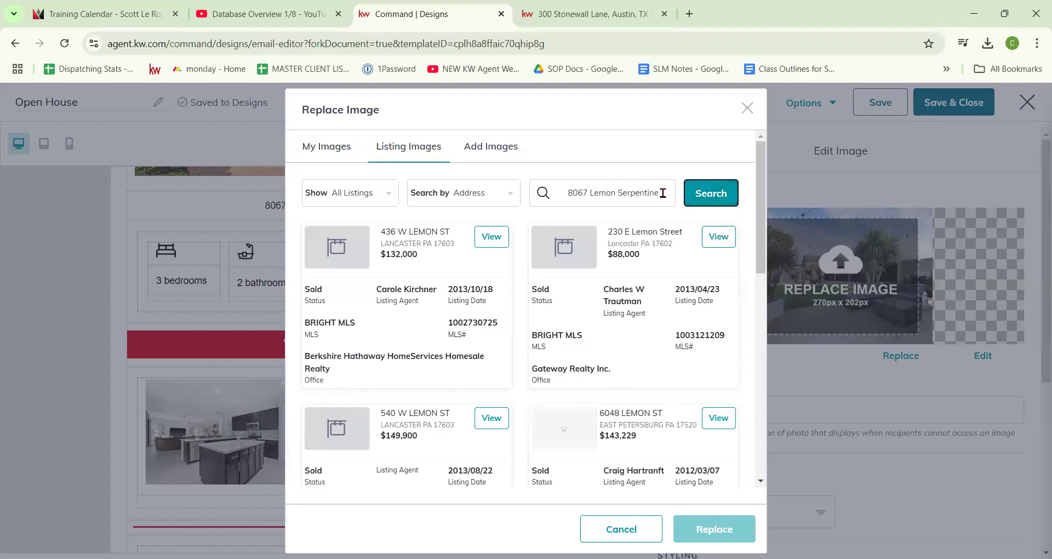
left_click_drag(663, 192, 474, 195)
left_click(615, 197)
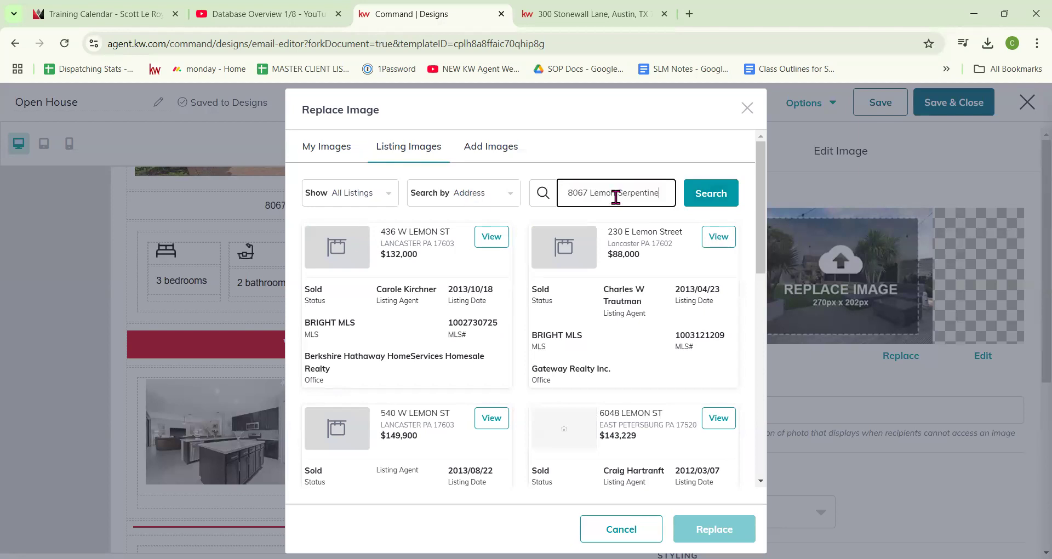
left_click(723, 200)
scroll(614, 331, "down", 3)
scroll(610, 331, "up", 3)
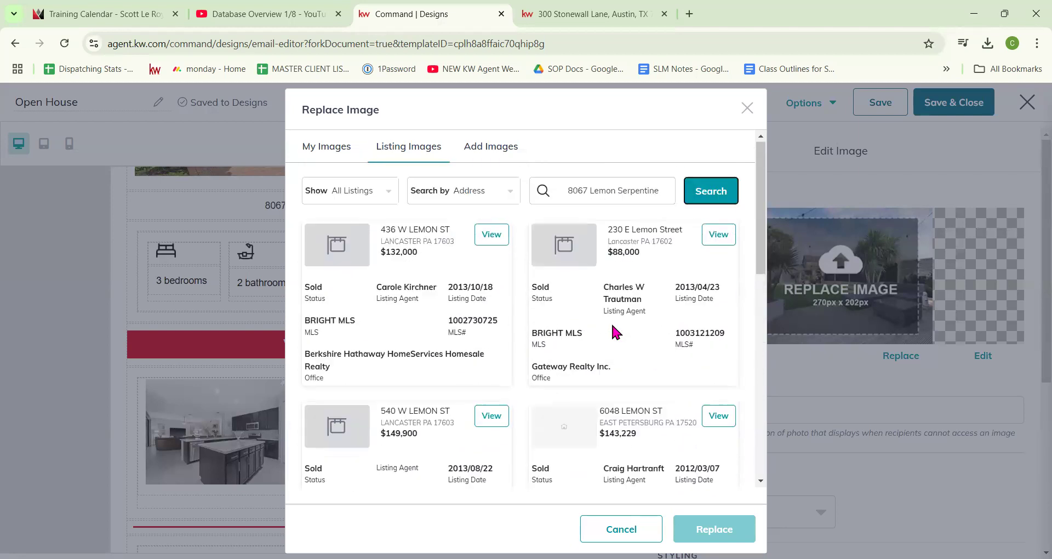
left_click(723, 238)
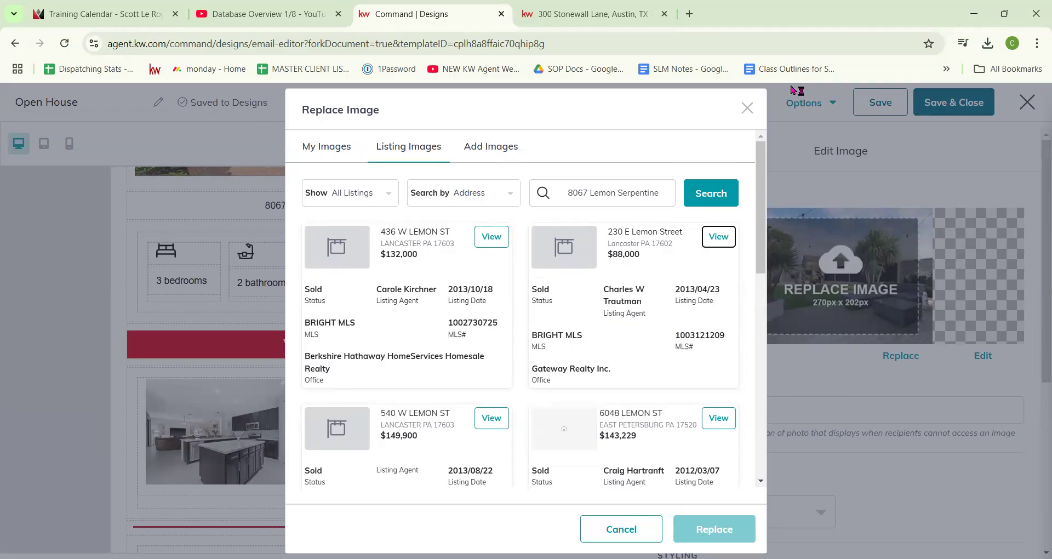
left_click(746, 109)
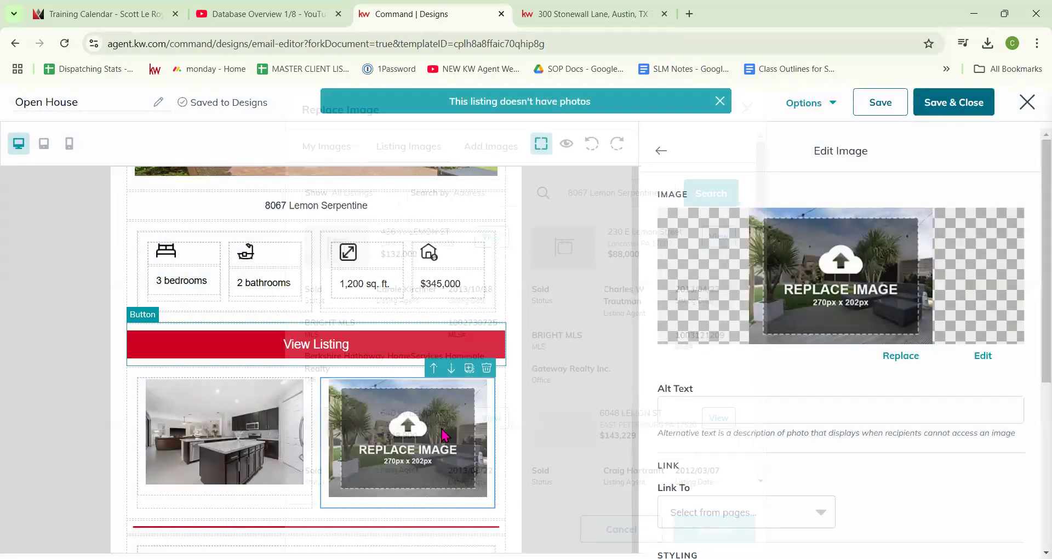
scroll(454, 454, "down", 3)
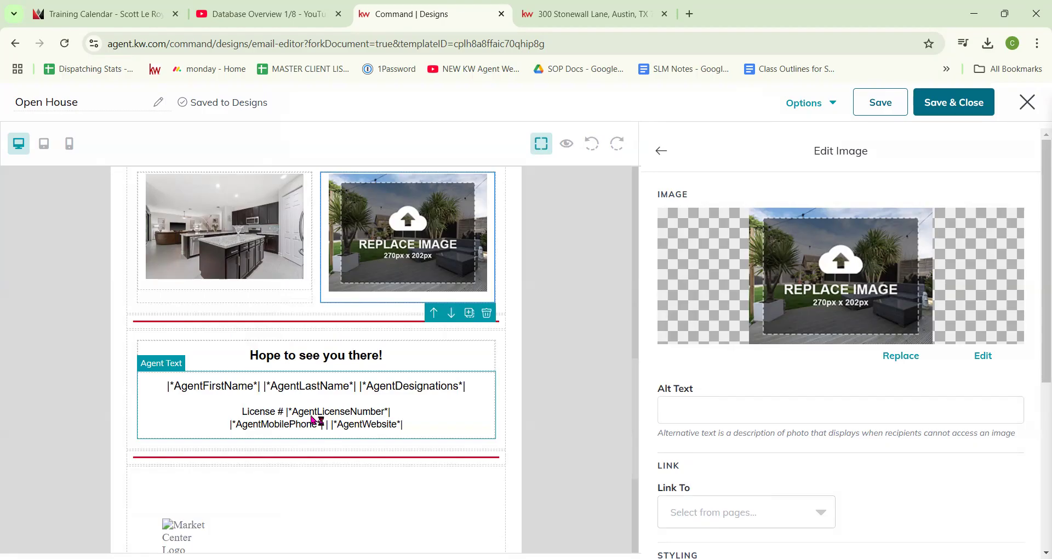
left_click(239, 396)
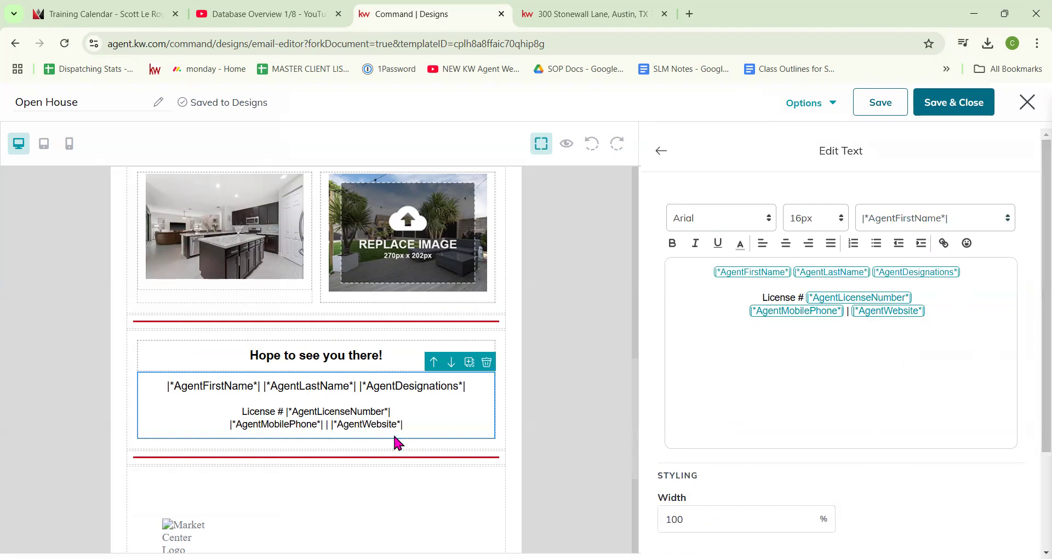
left_click(567, 145)
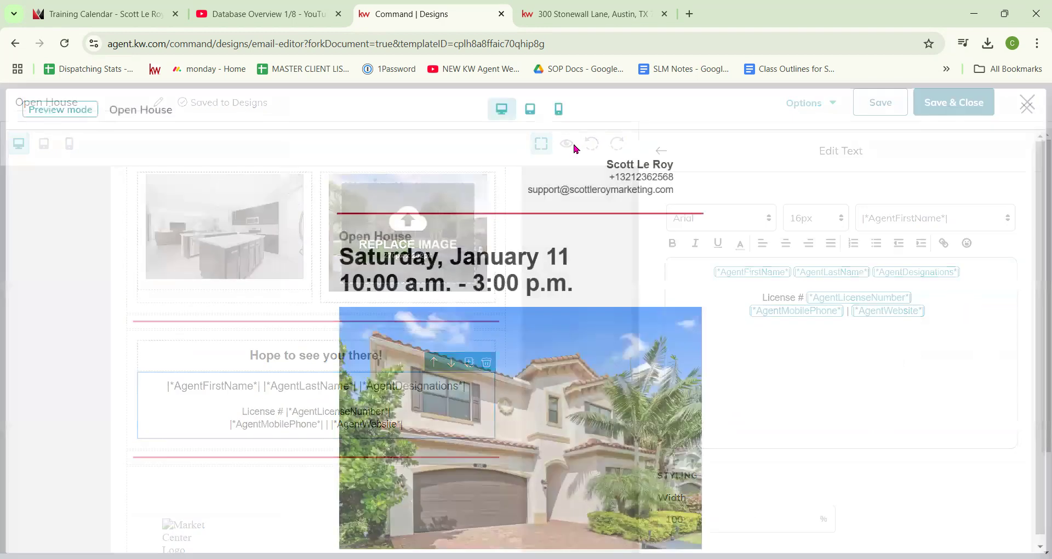
scroll(624, 336, "down", 5)
scroll(623, 337, "down", 8)
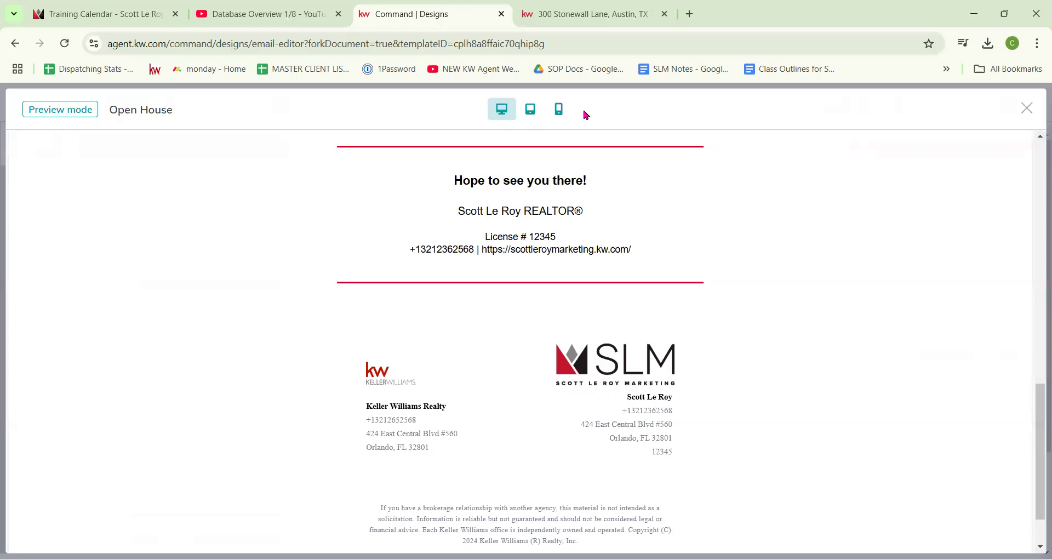
left_click(1026, 108)
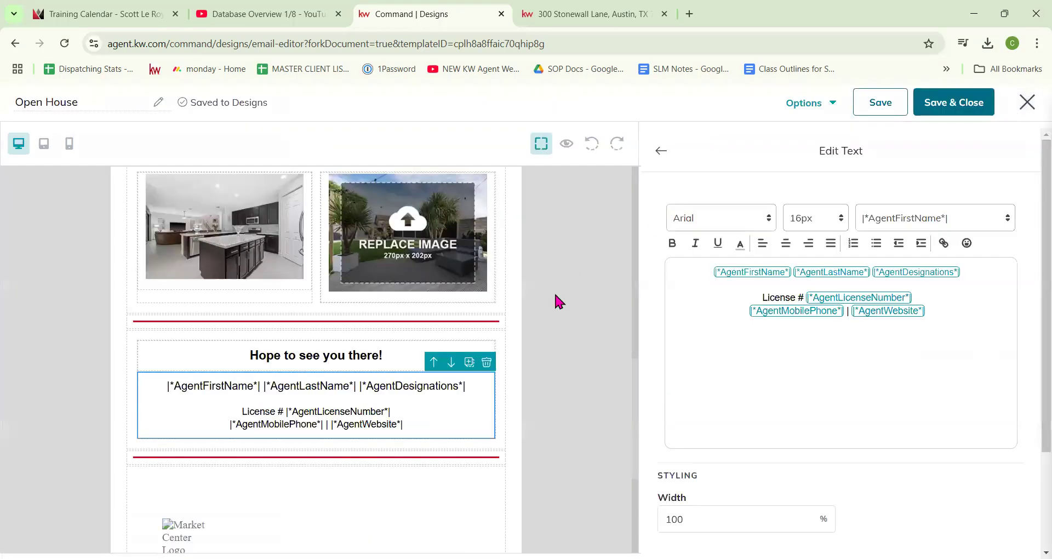
Step: Scroll to the email footer and Save & Close the Open House design
scroll(550, 290, "down", 4)
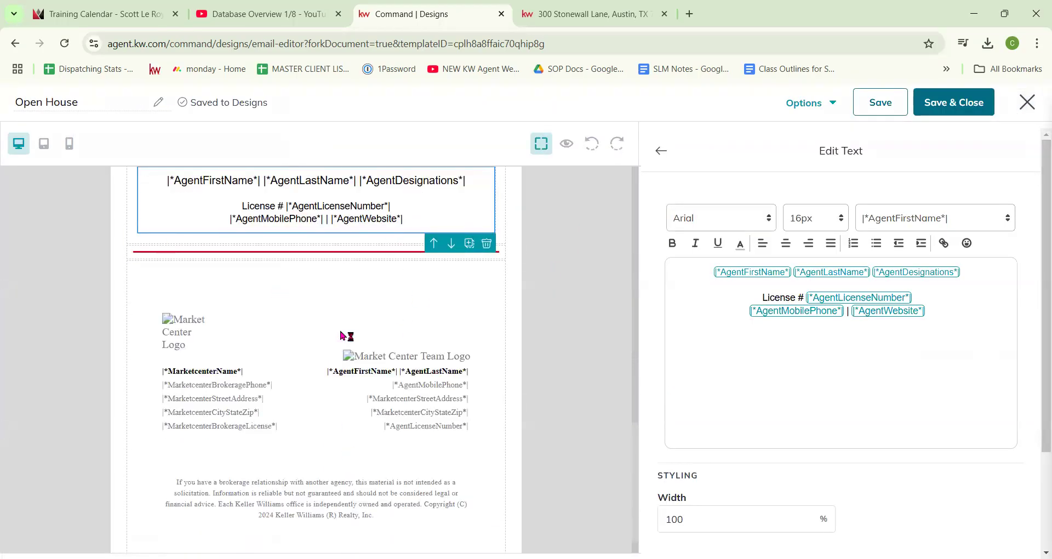
scroll(351, 329, "down", 1)
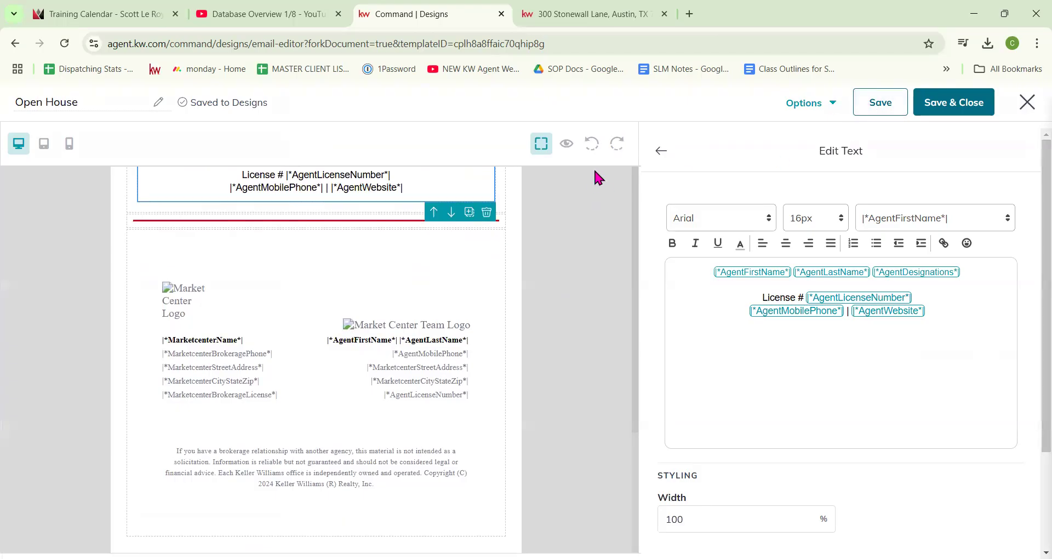
left_click(965, 104)
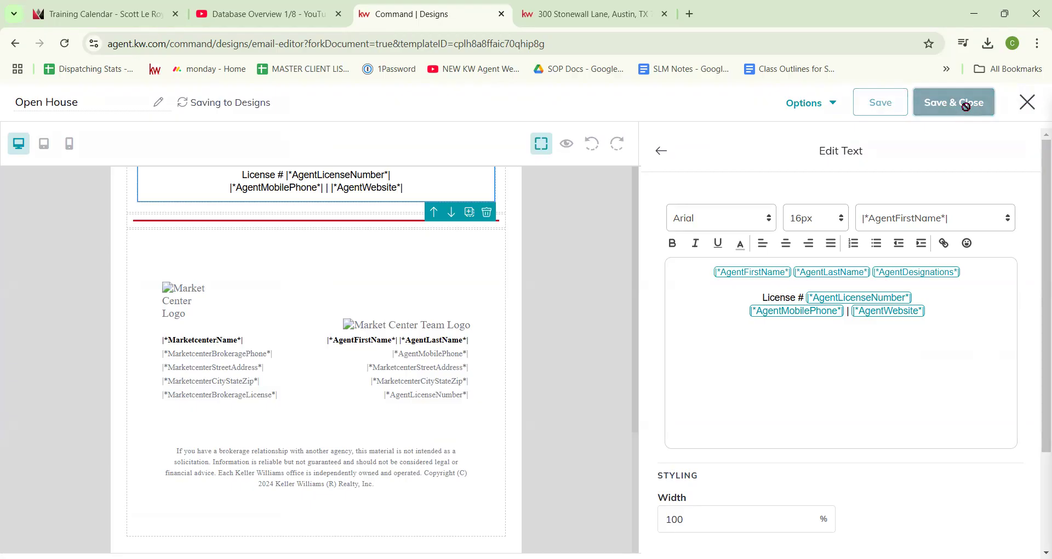